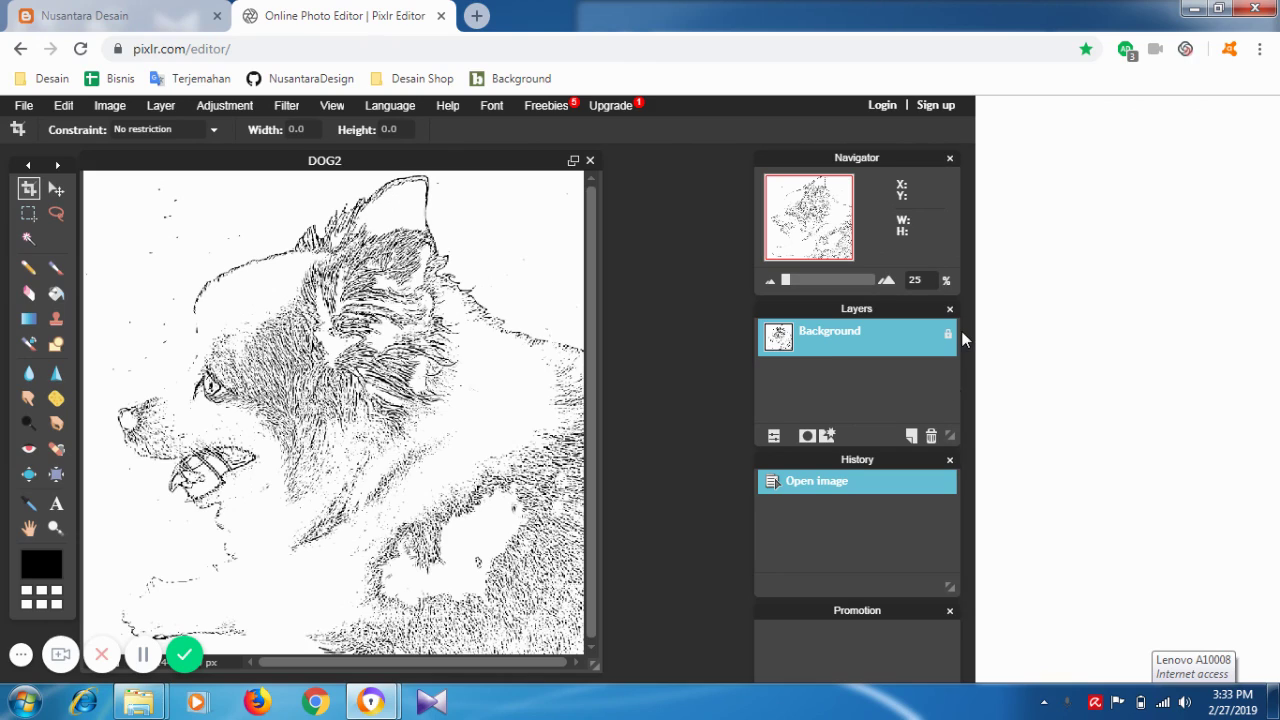
- Unlock the Background layer, select the white area around the dog sketch with the Wand tool, and clear it to transparency
double_click(947, 335)
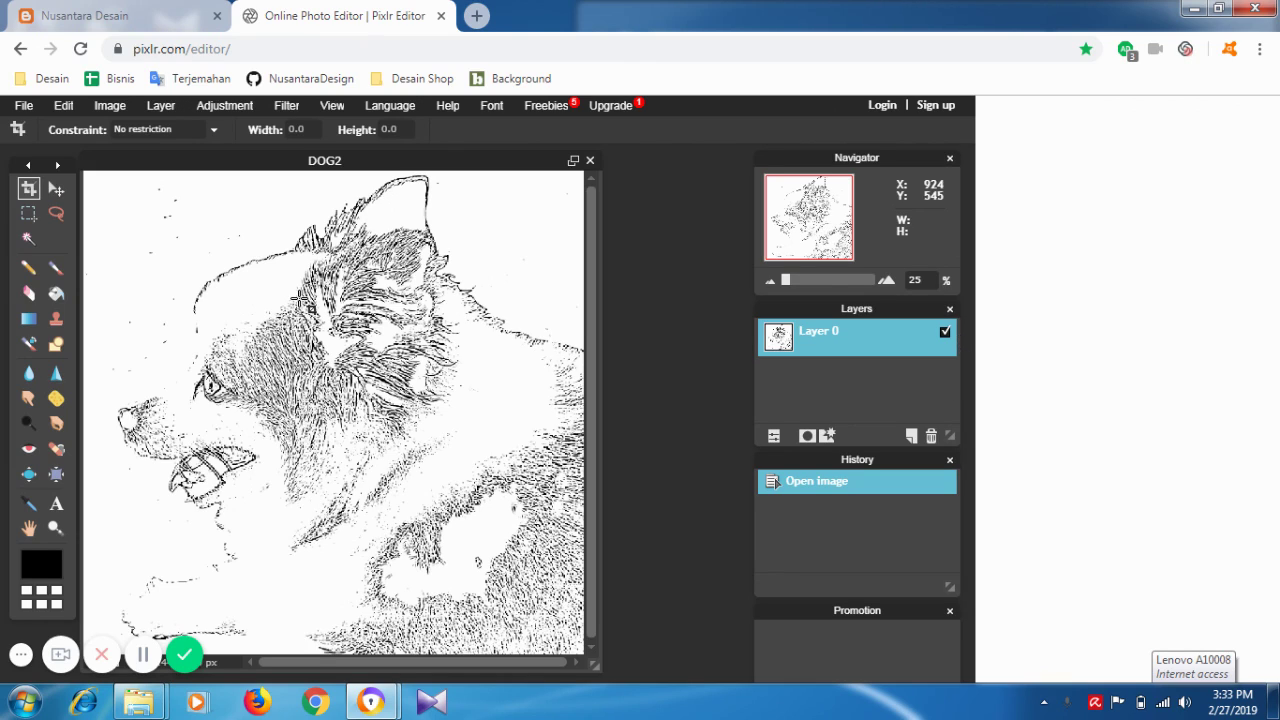
click(28, 238)
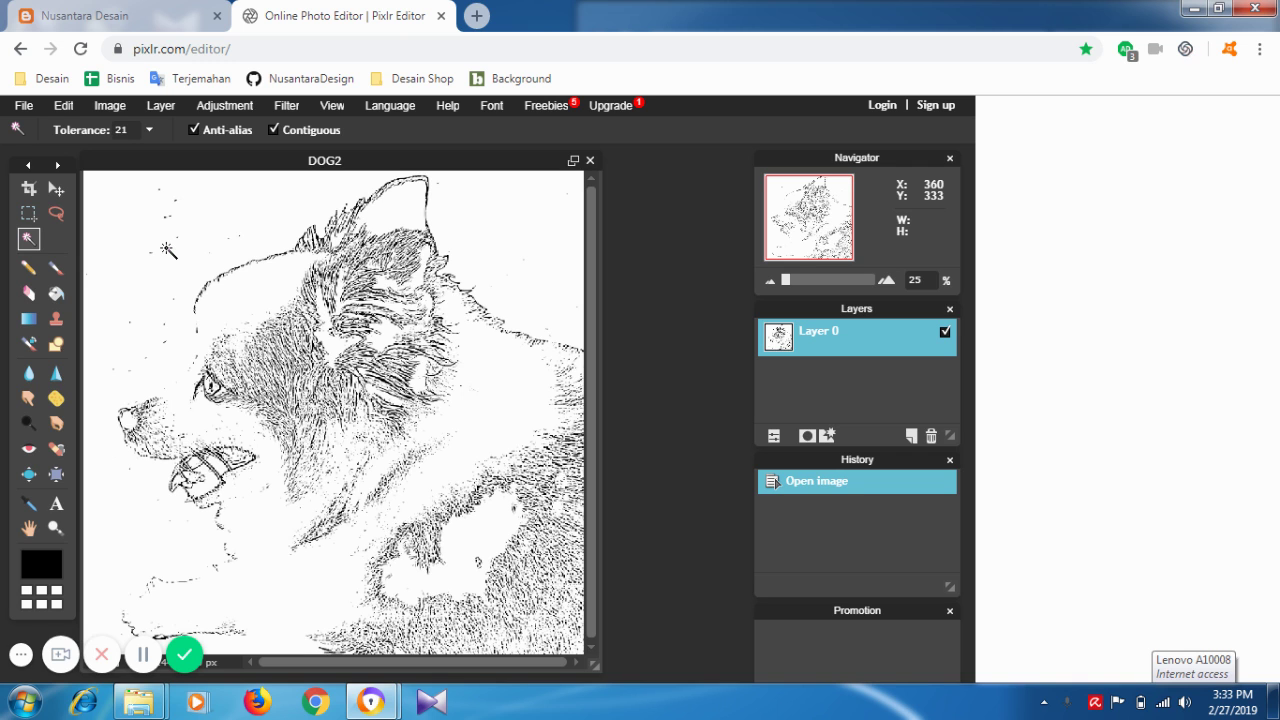
click(167, 249)
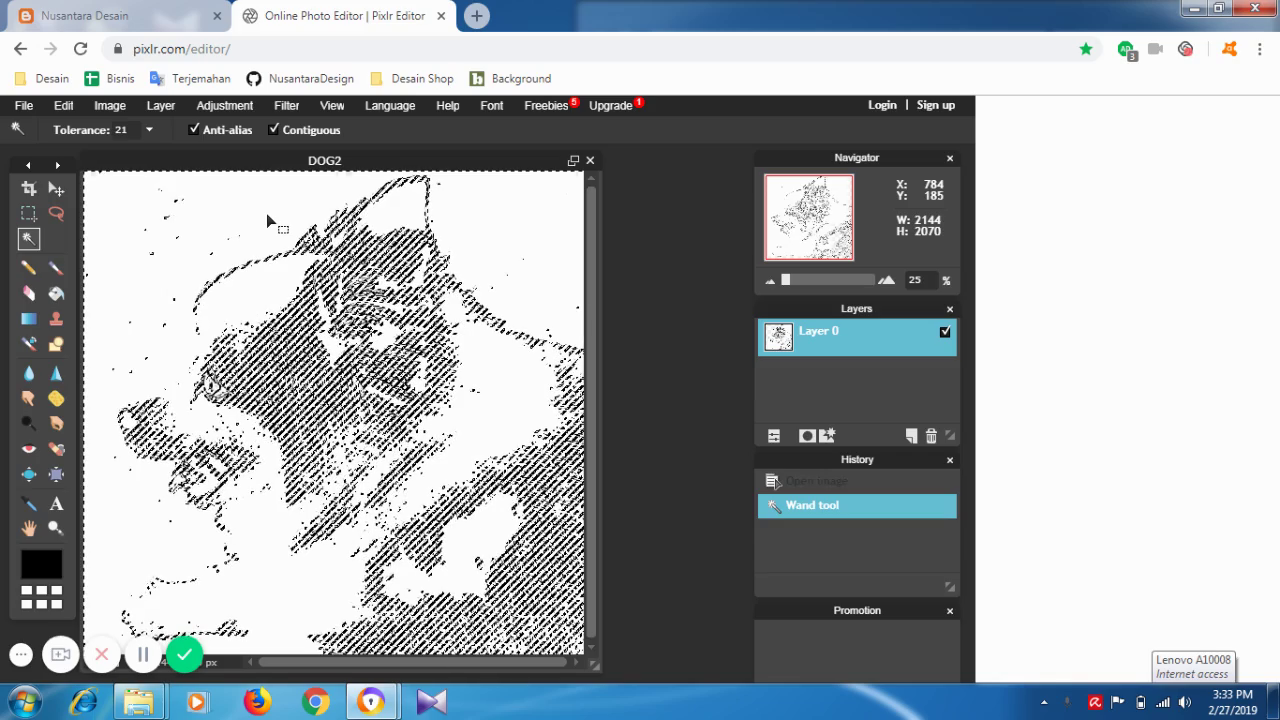
key(Delete)
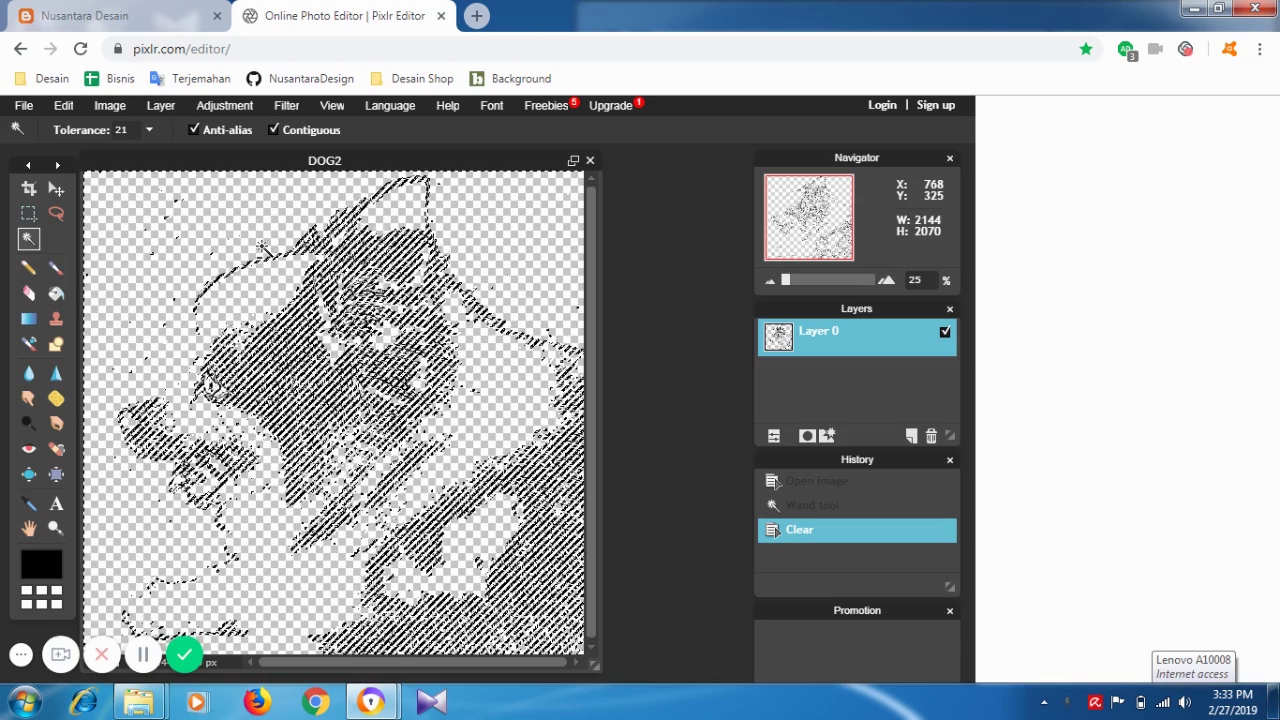
key(ctrl+s)
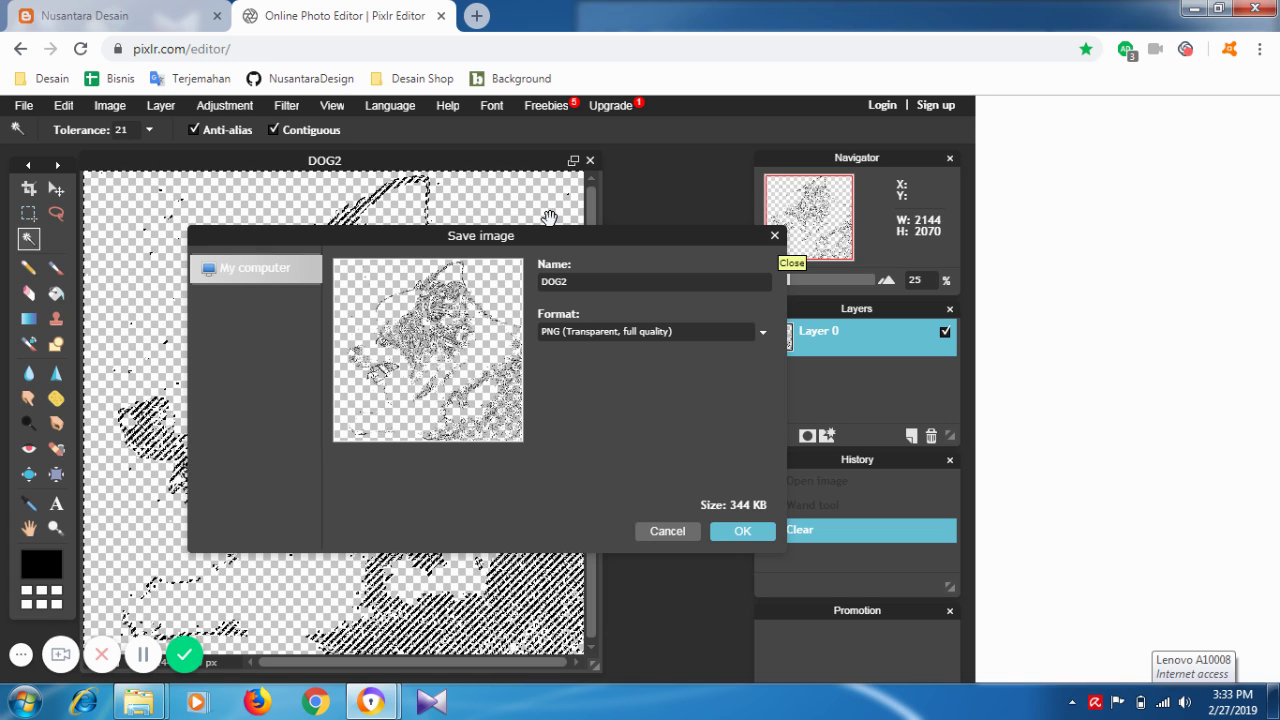
key(Escape)
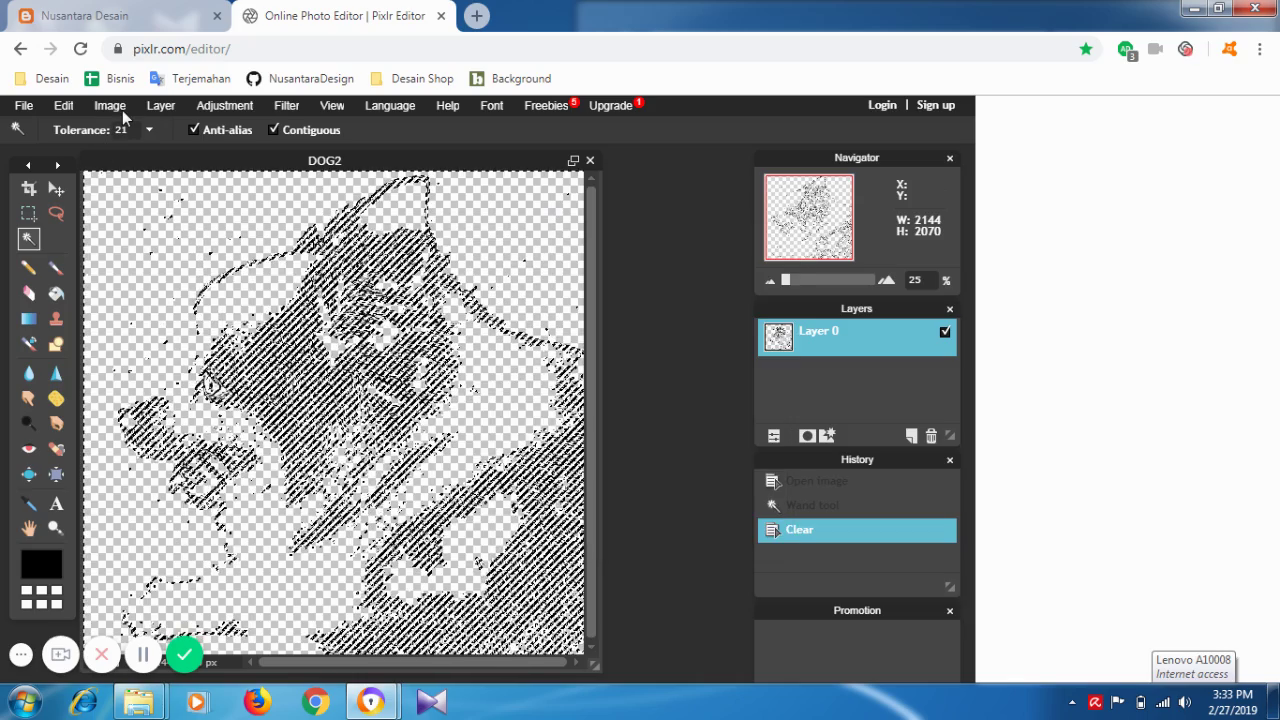
- Resize the dog image to a width of 3700 pixels with its proportions constrained
click(110, 105)
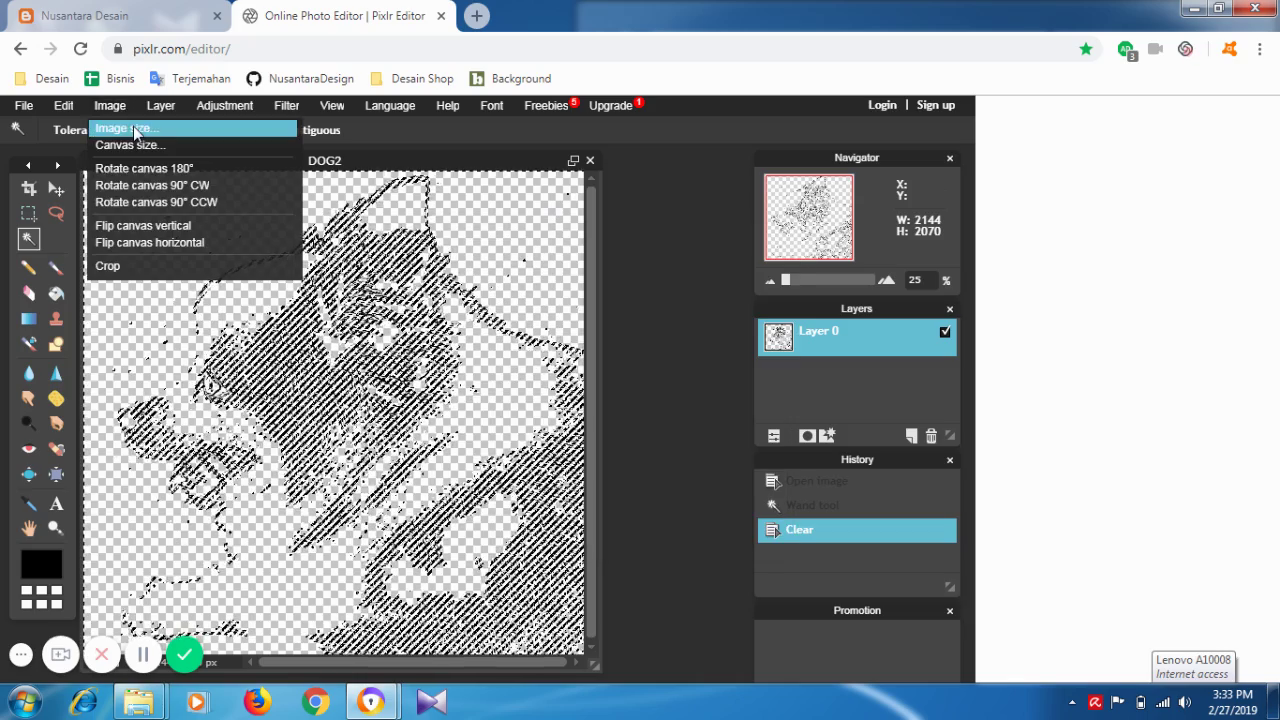
click(135, 130)
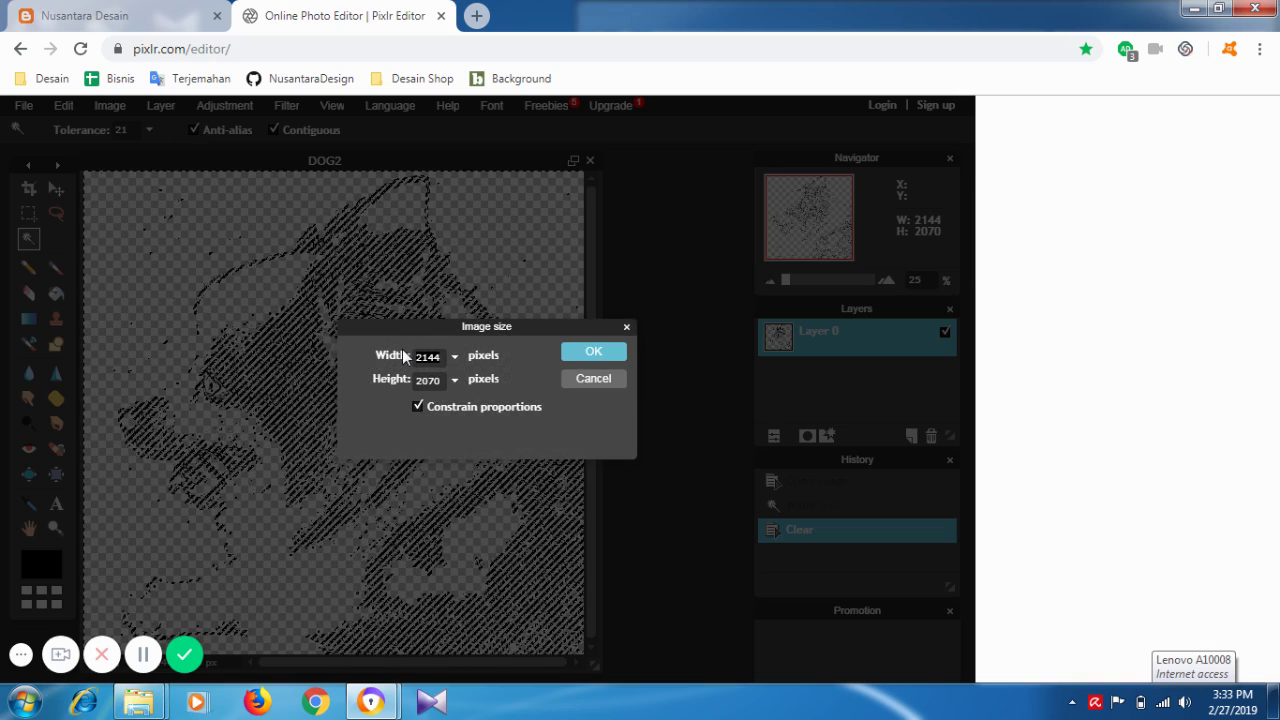
text(370)
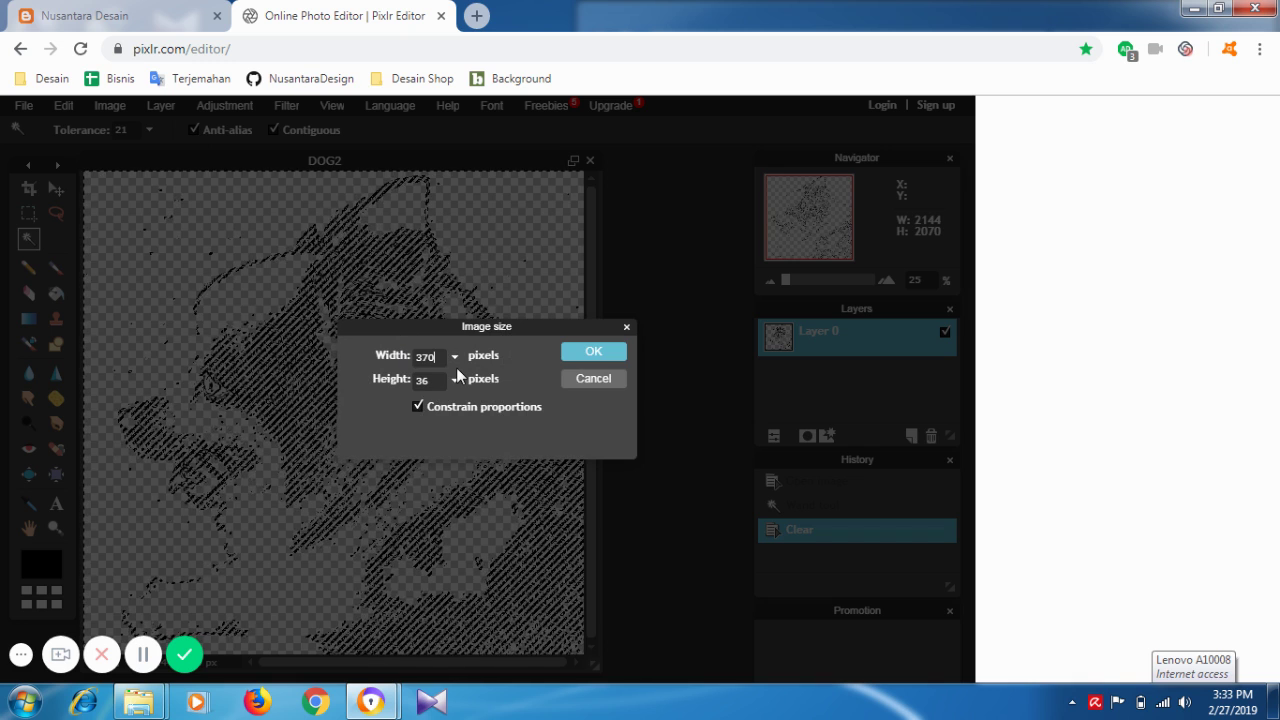
text(0)
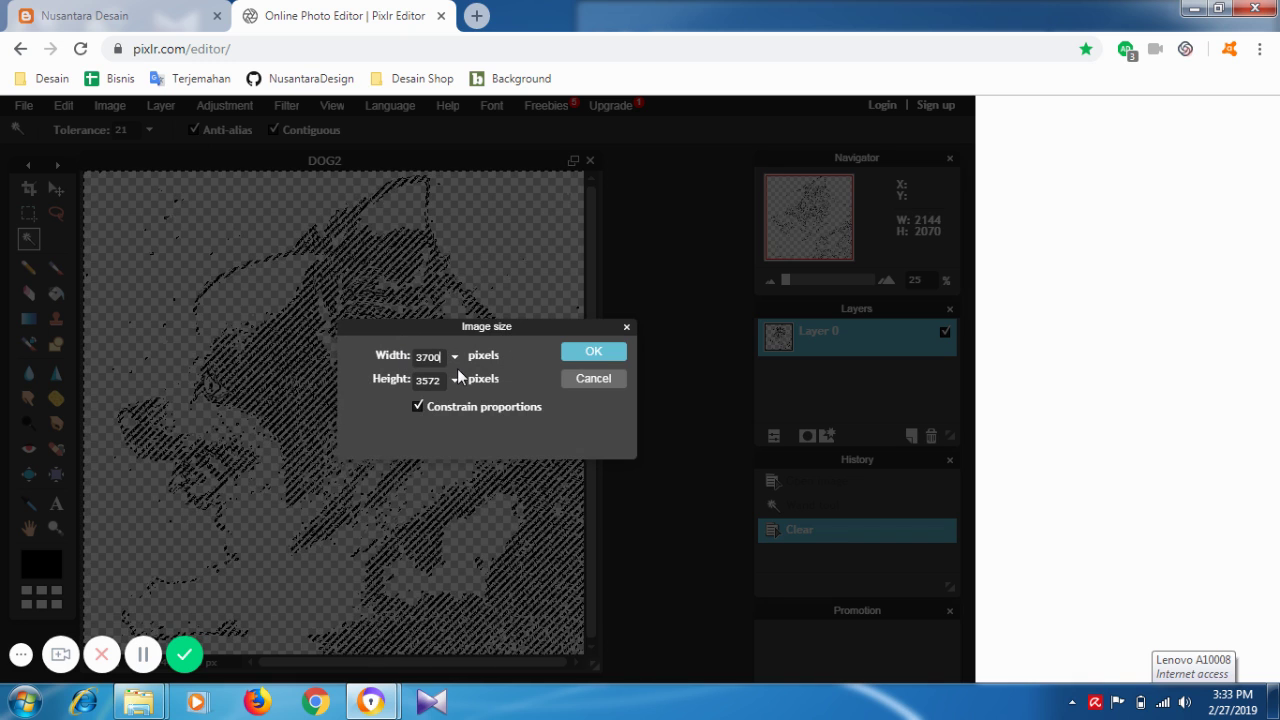
click(618, 352)
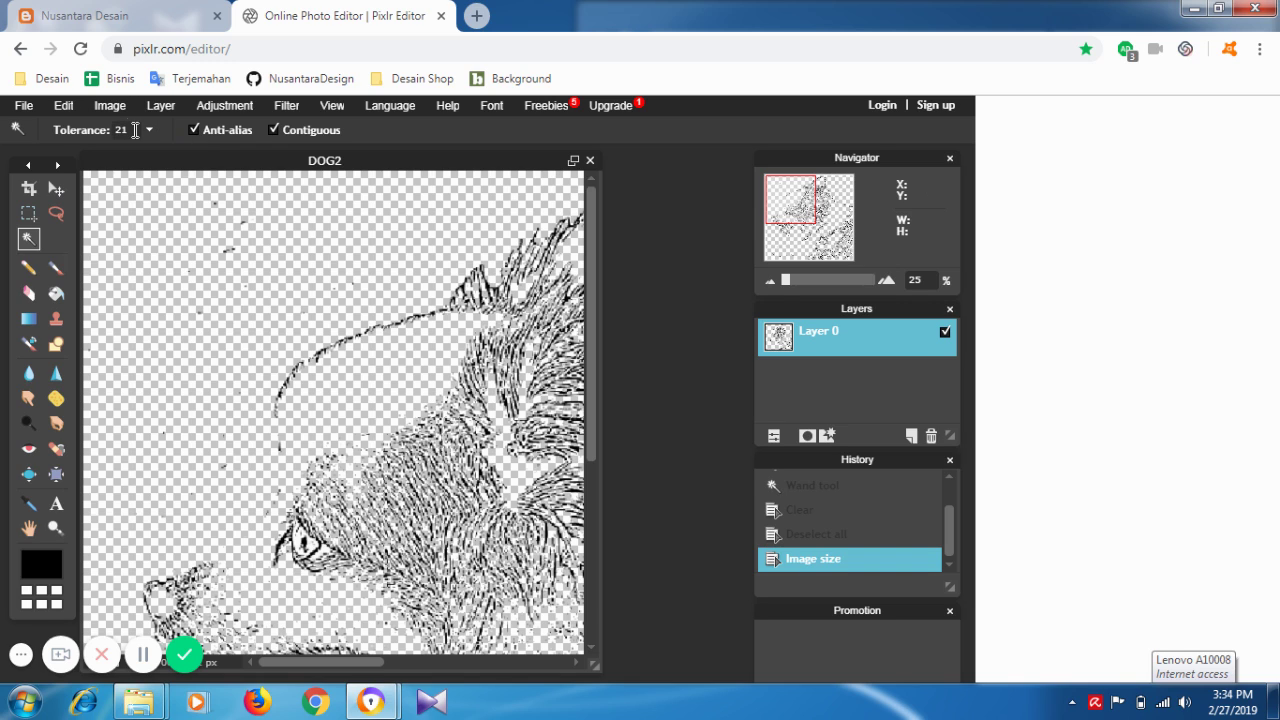
- Save the image as a transparent full-quality PNG named DOG3 in the Nusantara Design folder
key(ctrl+s)
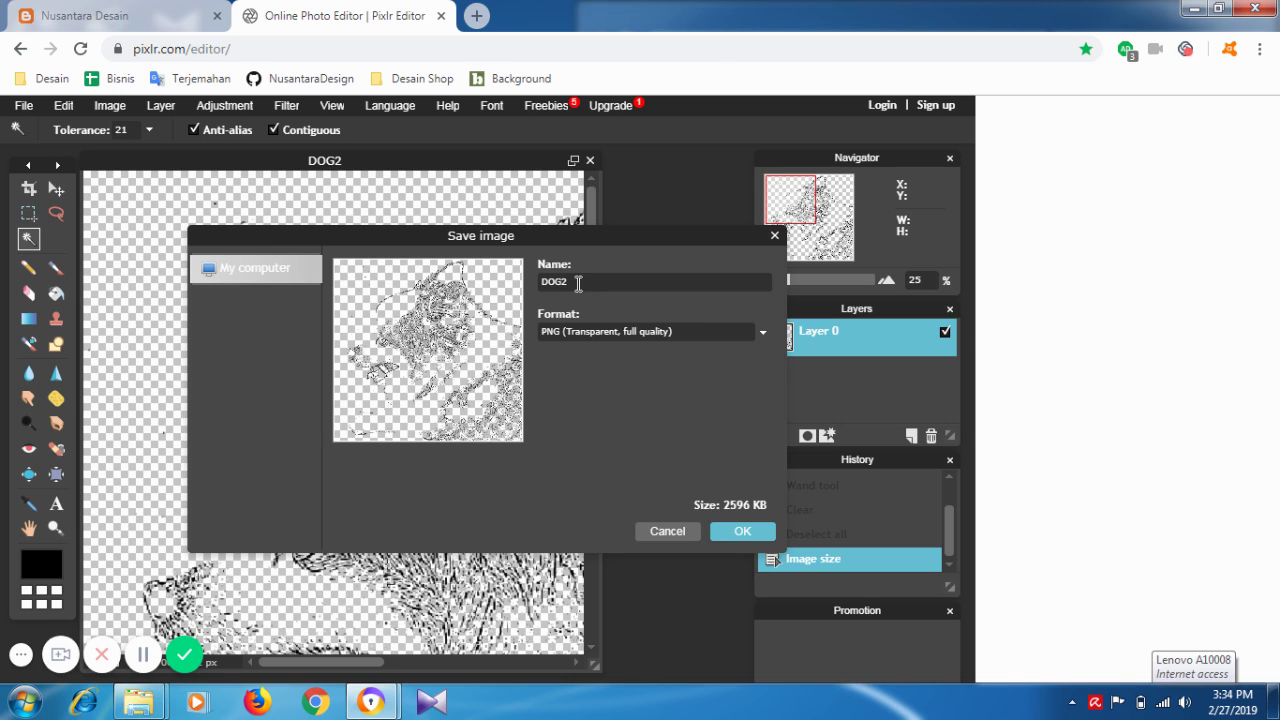
click(741, 533)
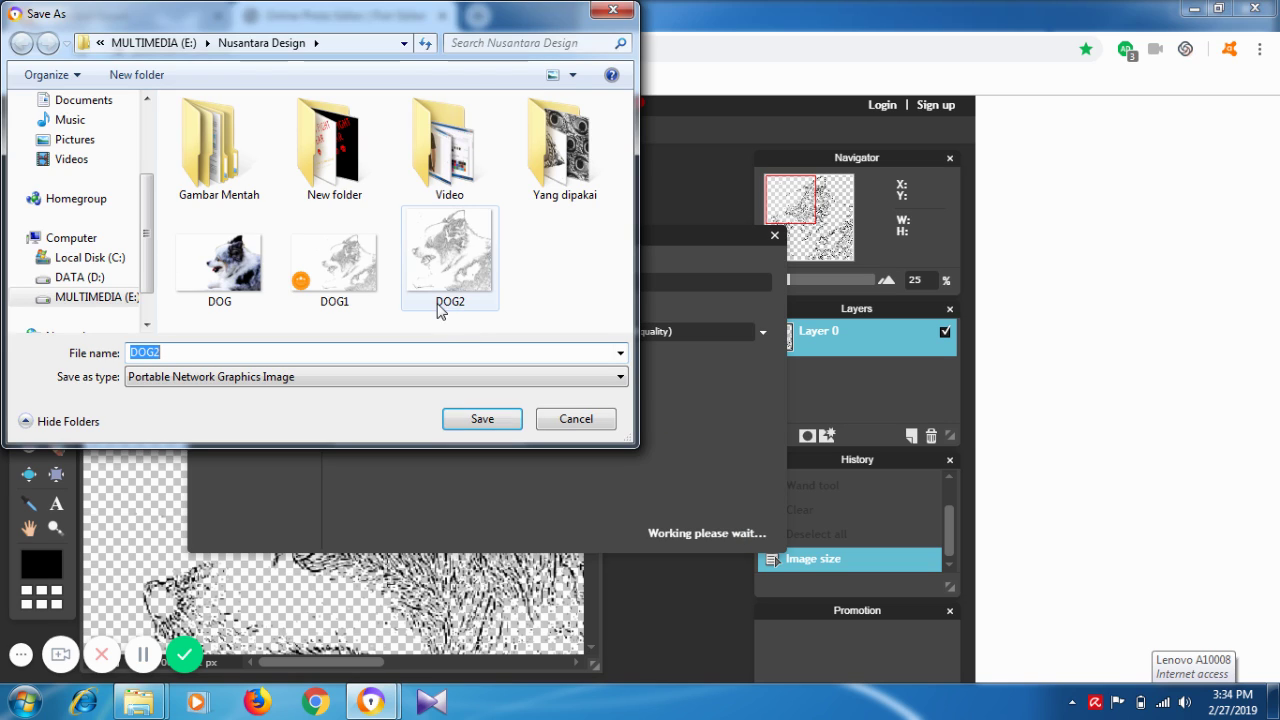
click(194, 352)
key(BackSpace)
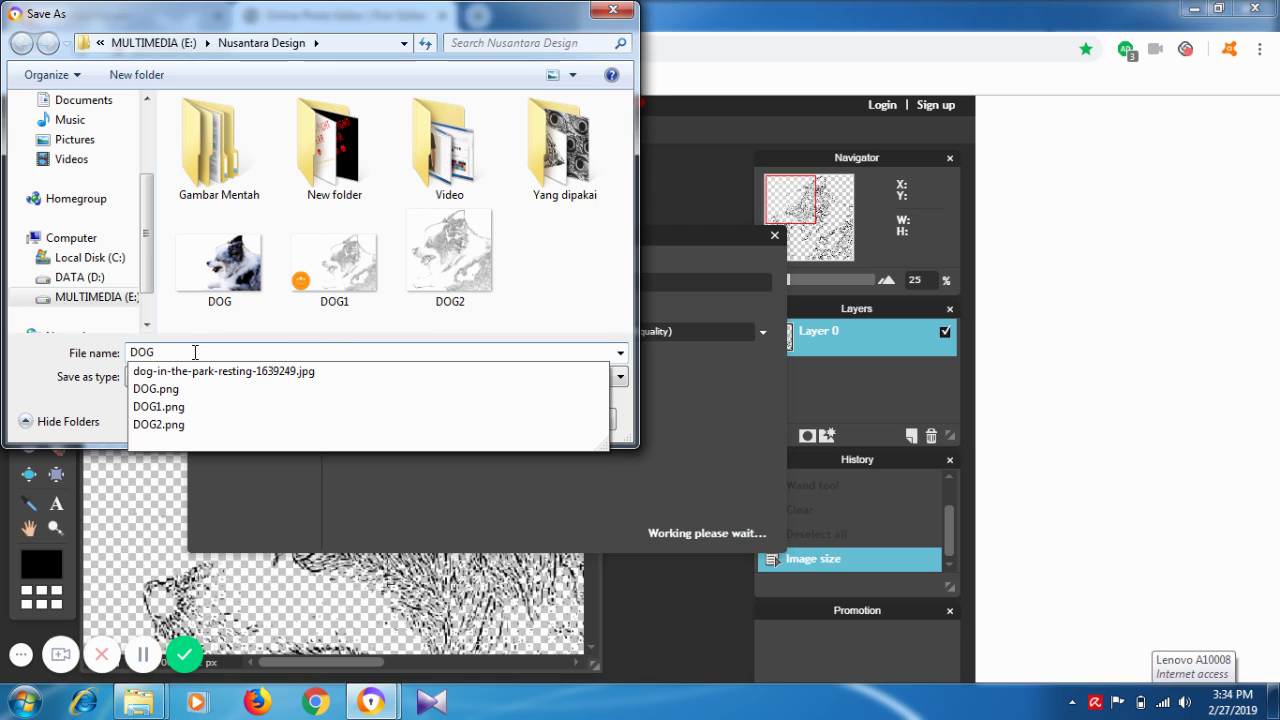
text(3)
click(194, 352)
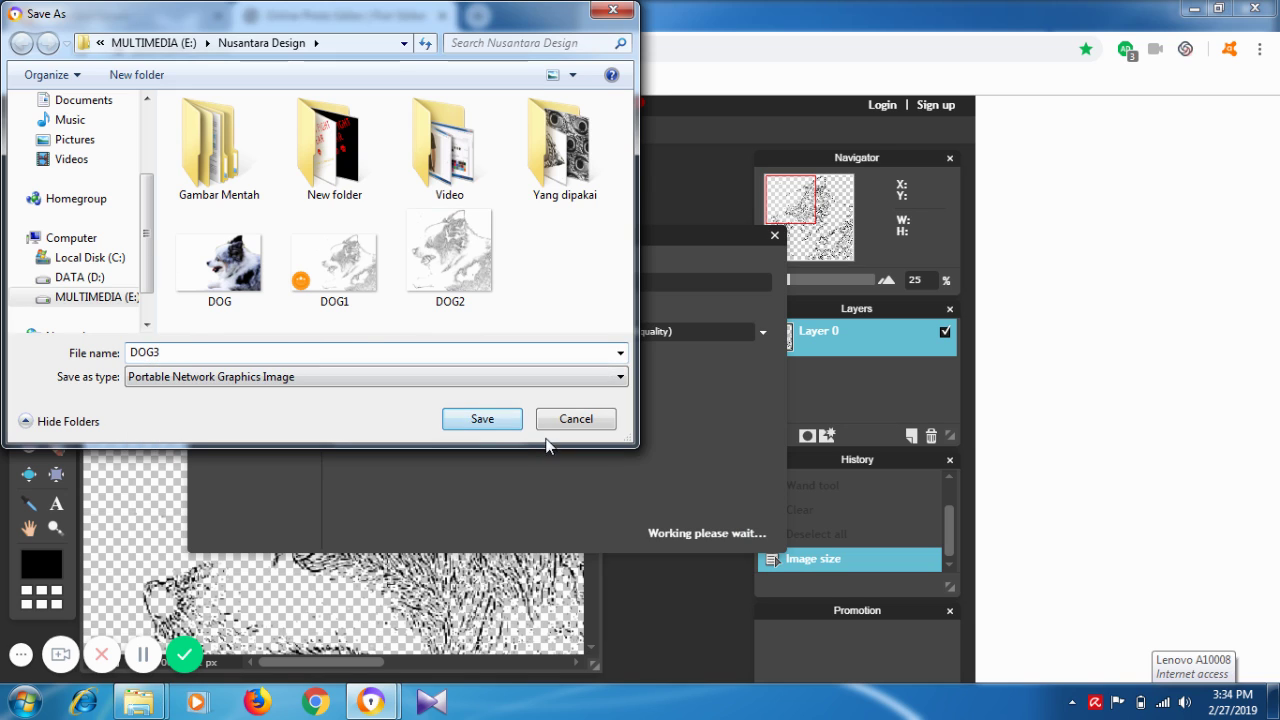
click(477, 420)
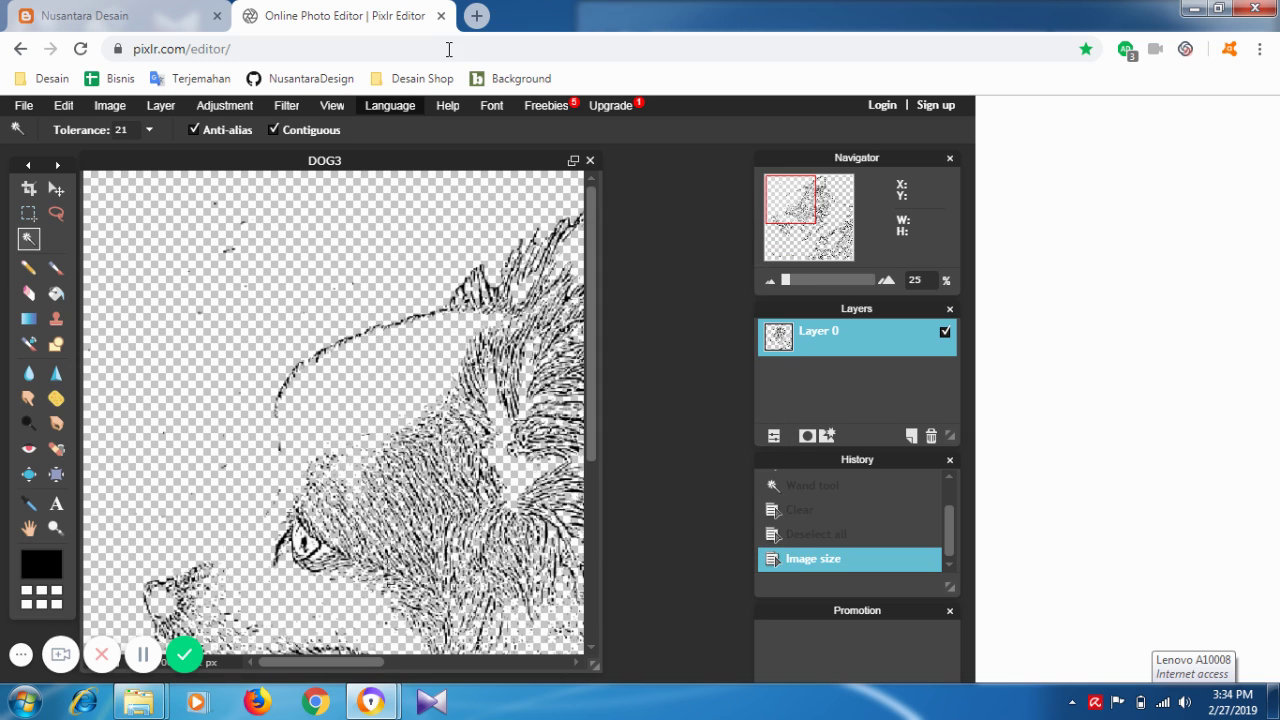
- Open Canva from the Desain bookmarks in a new browser tab
click(477, 15)
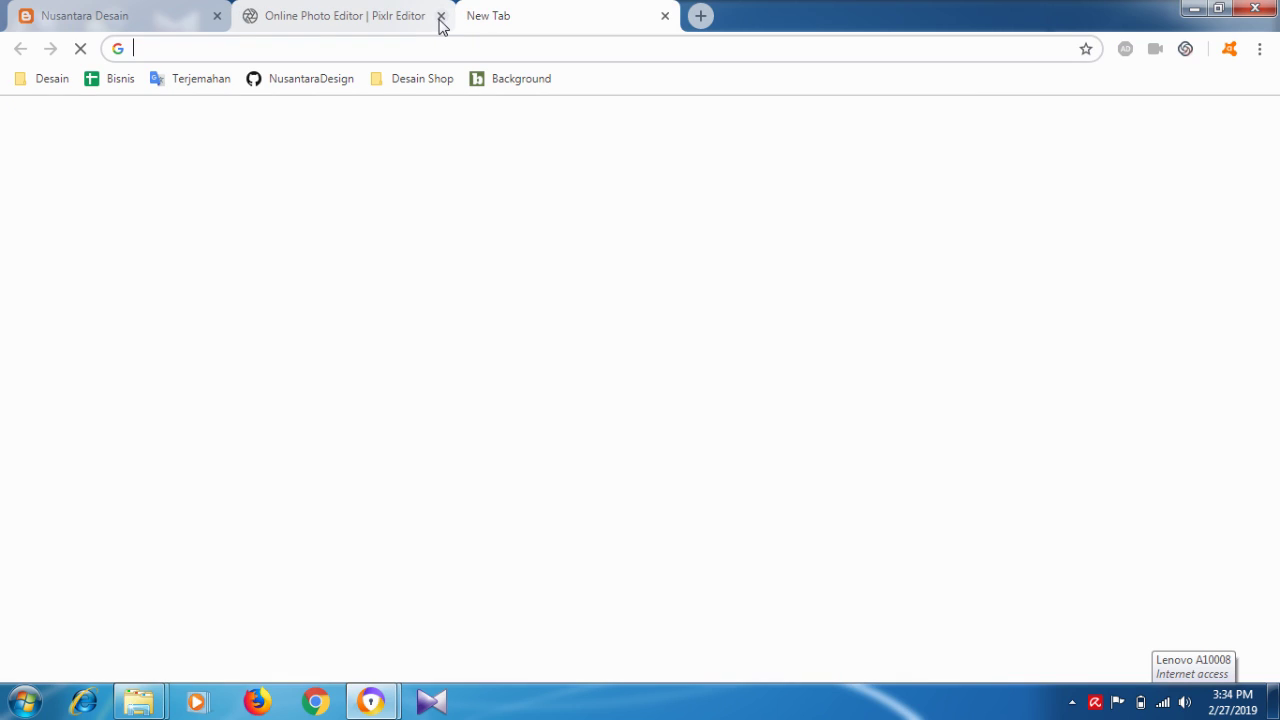
click(33, 82)
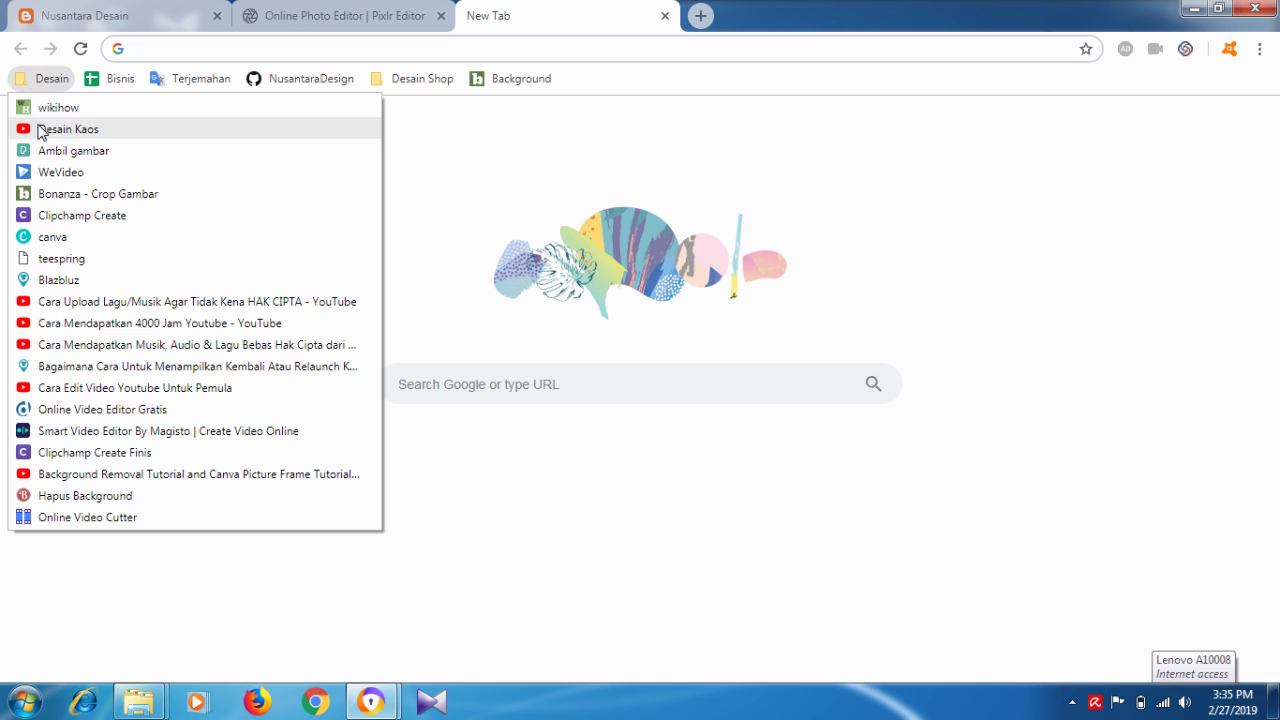
click(66, 238)
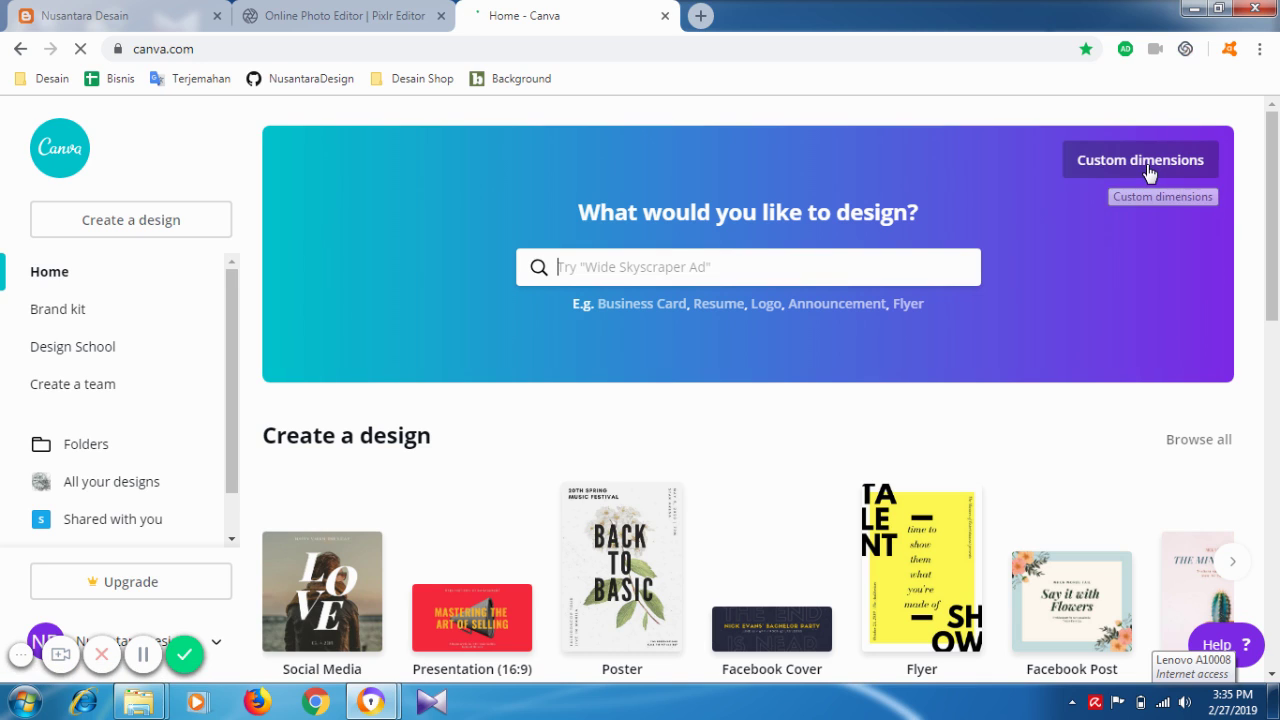
- Start a design with custom dimensions and enter 3700 px width and 7000 px height
click(1148, 172)
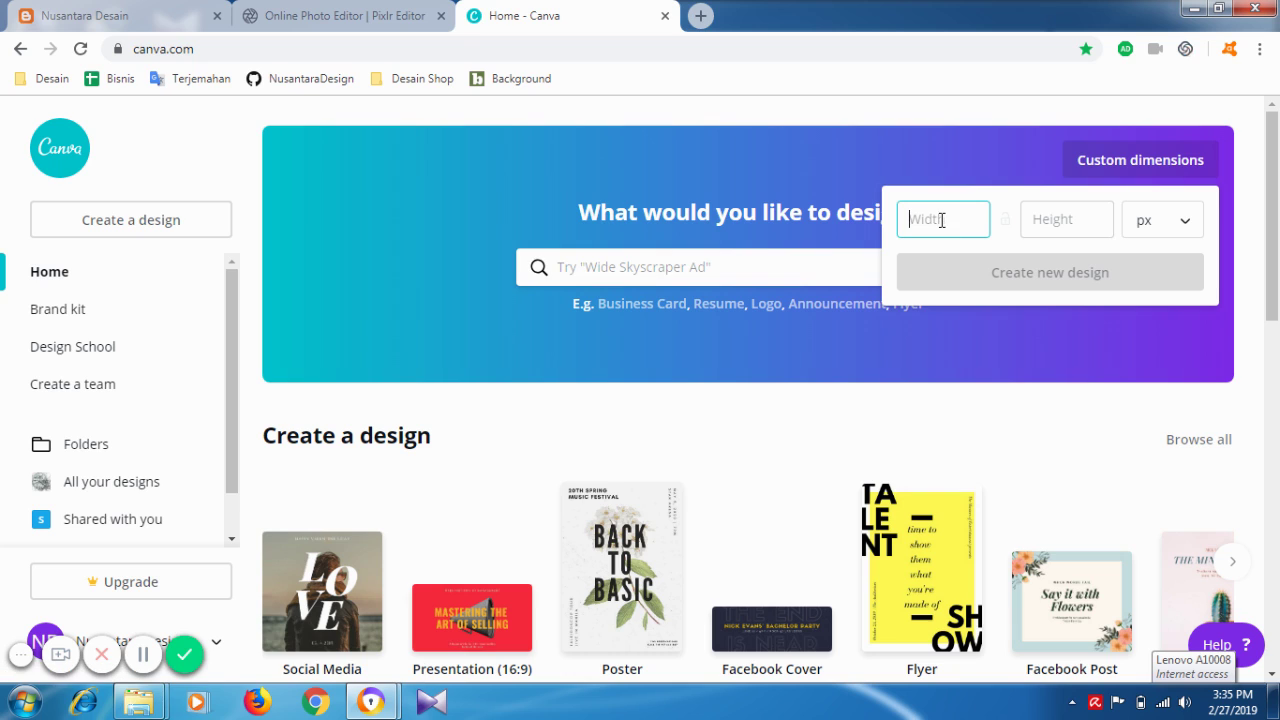
text(3700)
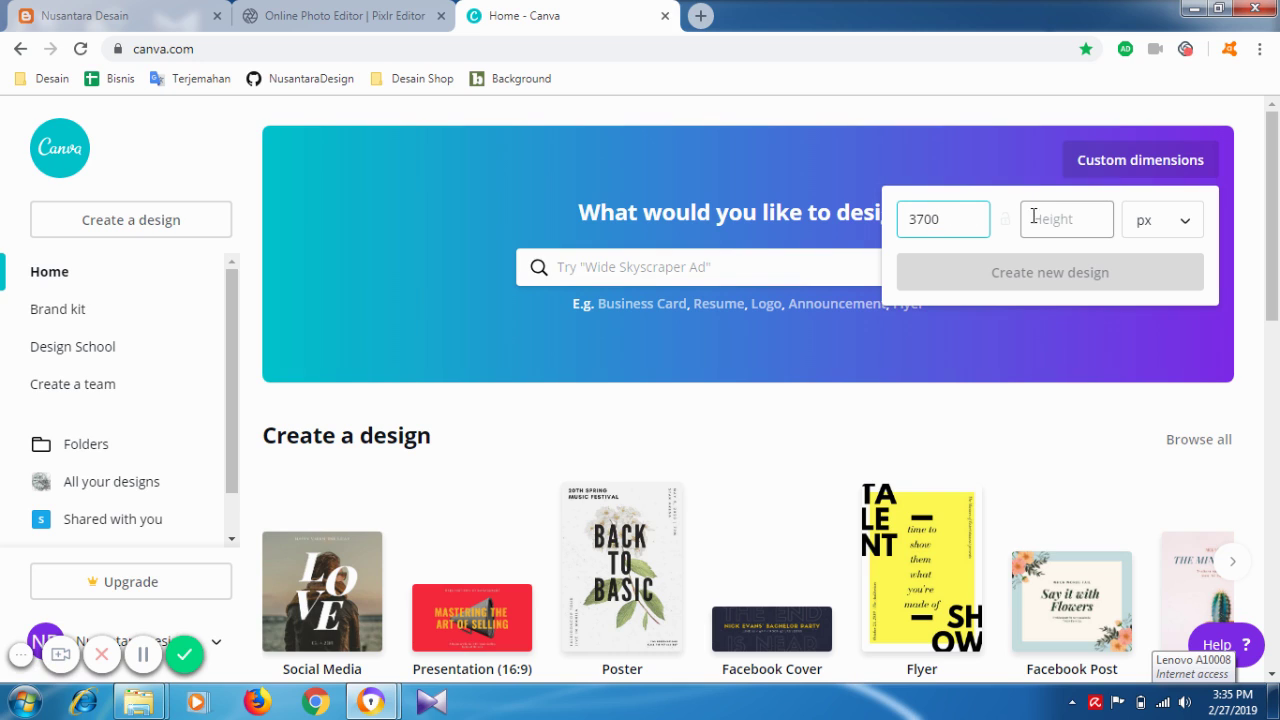
click(1036, 218)
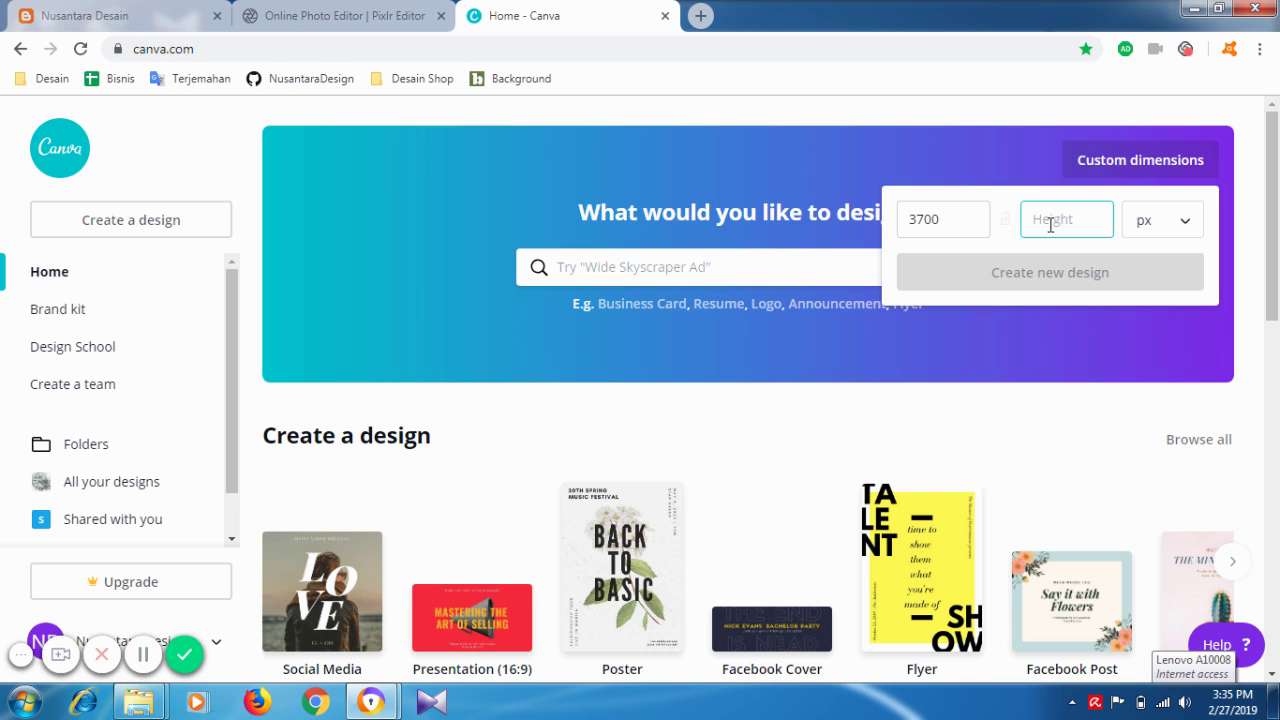
text(7000)
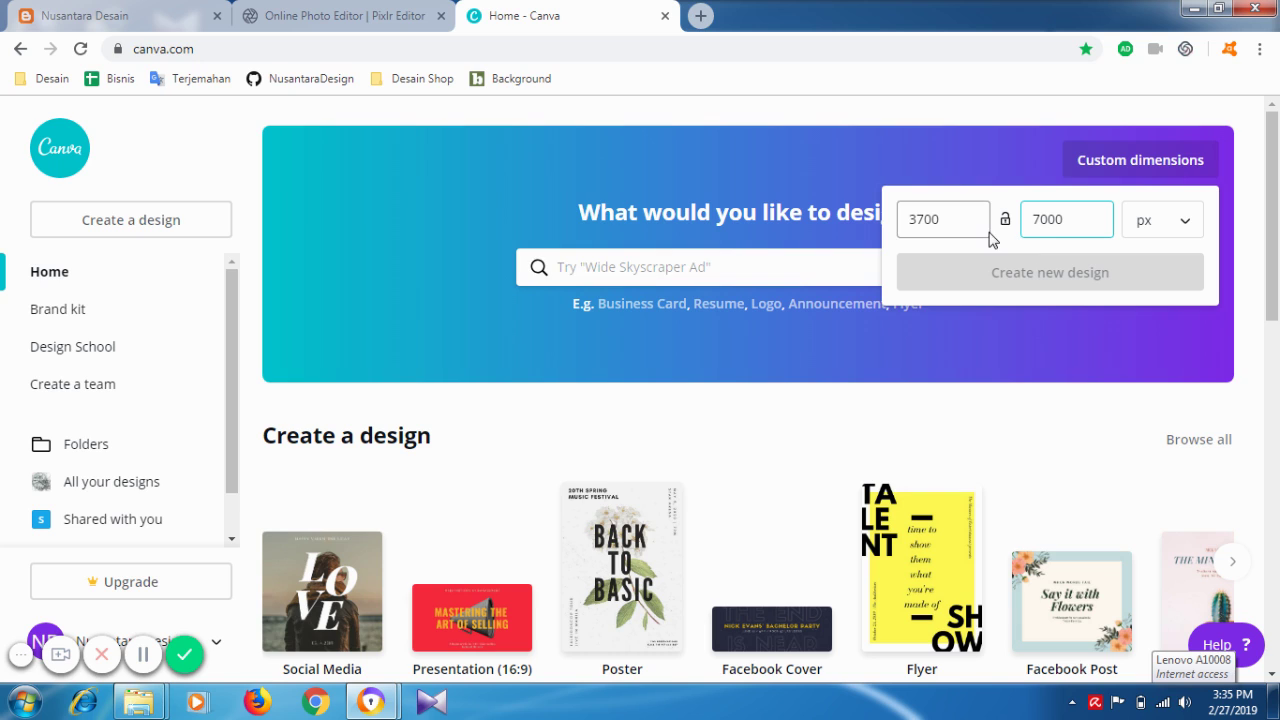
- Change the custom dimensions to 2000 px wide by 5000 px high and create the new design
drag(1040, 219, 1033, 219)
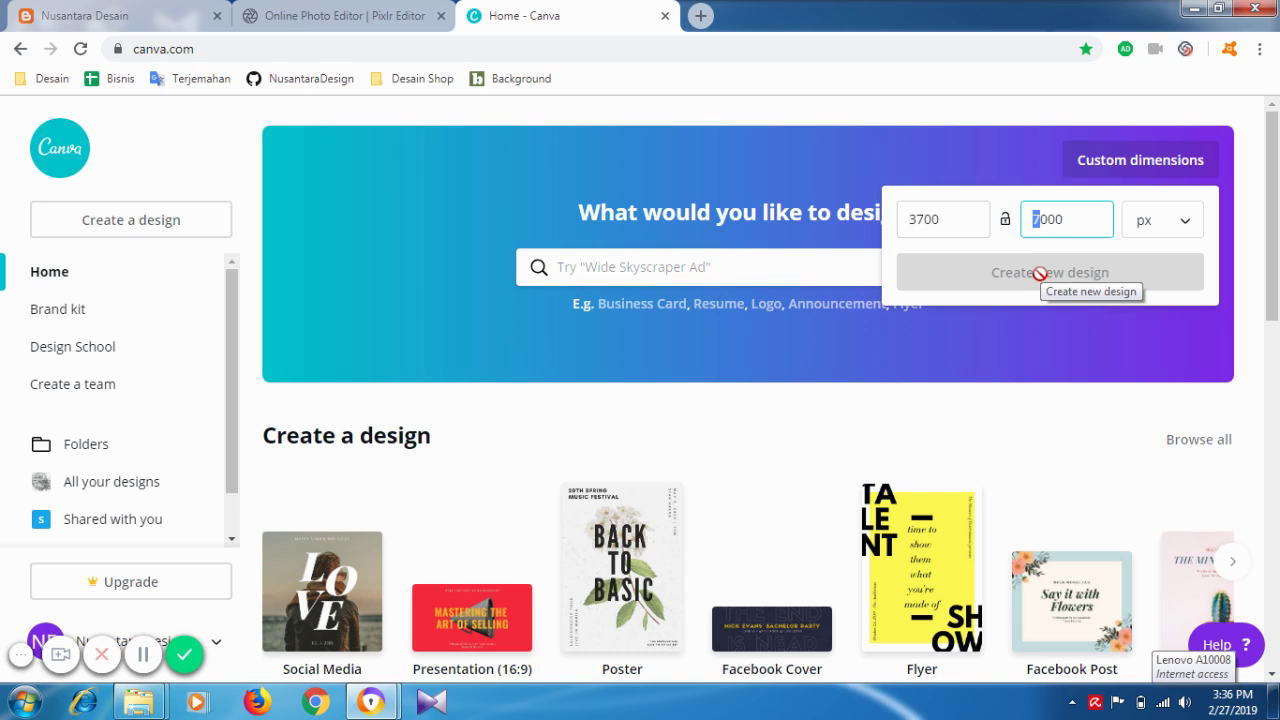
text(5)
drag(926, 217, 901, 216)
text(2)
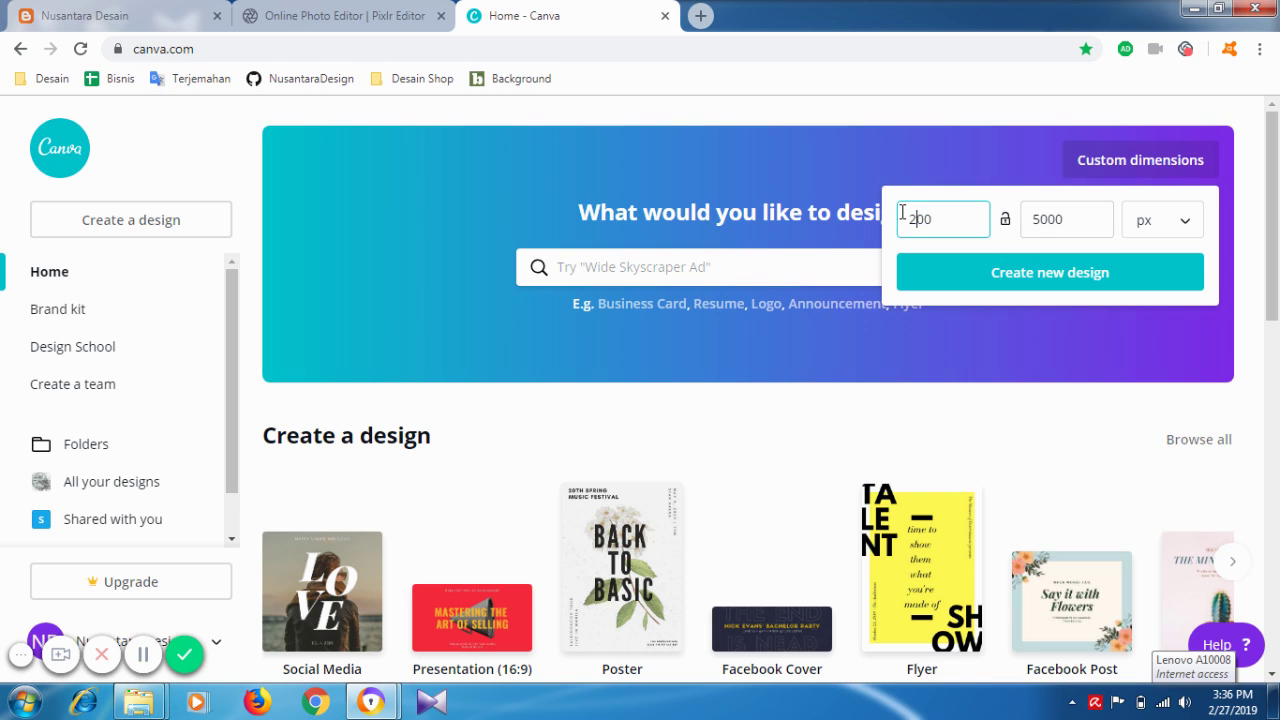
text(0)
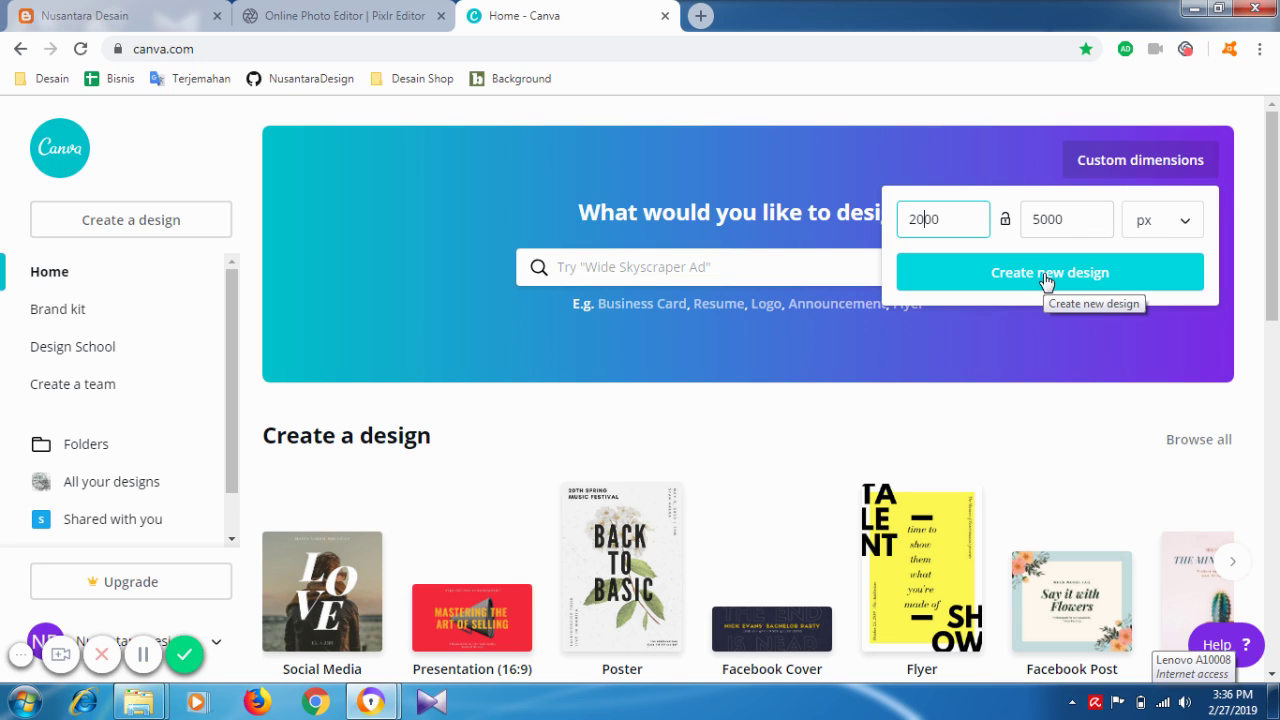
click(1046, 284)
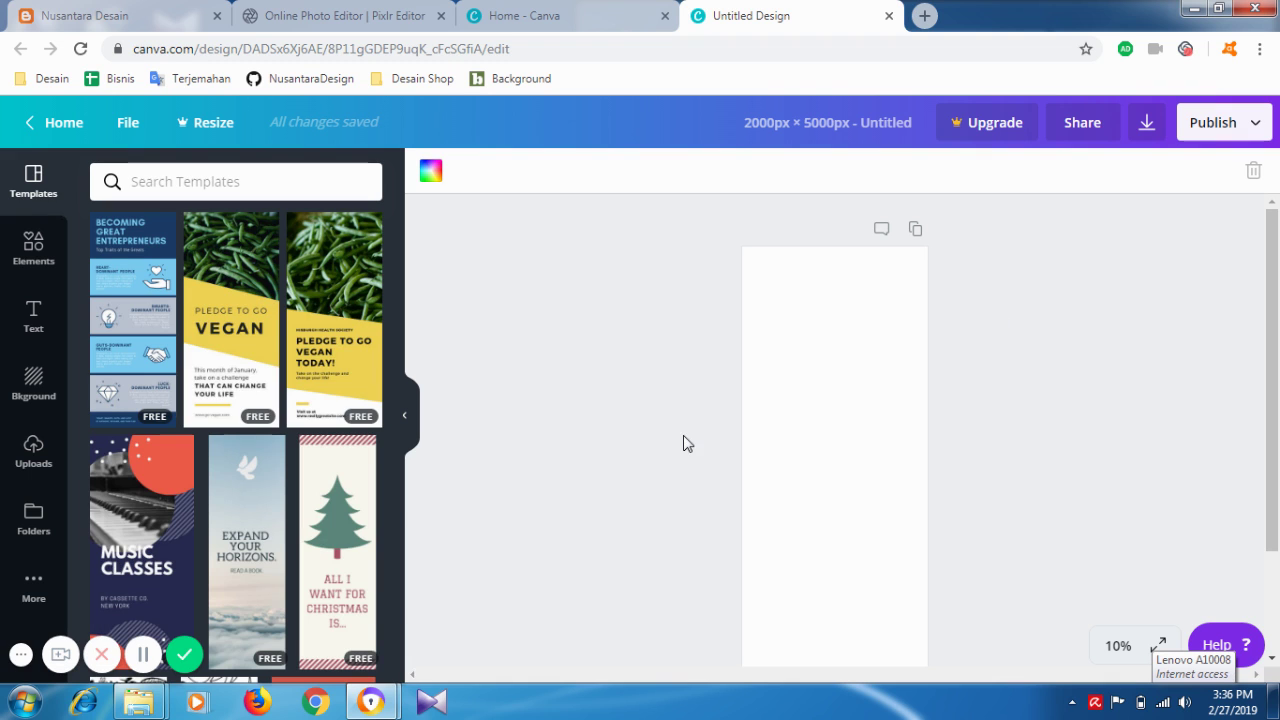
- Upload the two T-shirt photos 3 and 4 together with the DOG3 image from the Nusantara Design folder
click(33, 452)
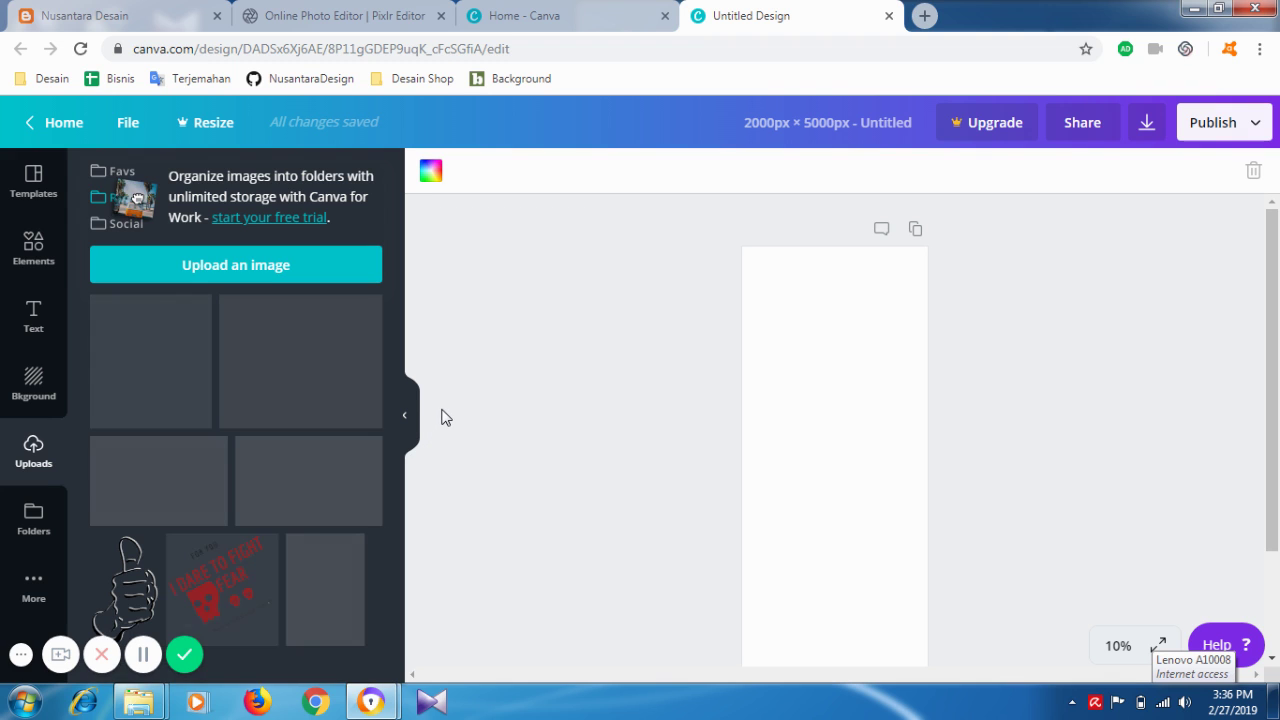
click(255, 268)
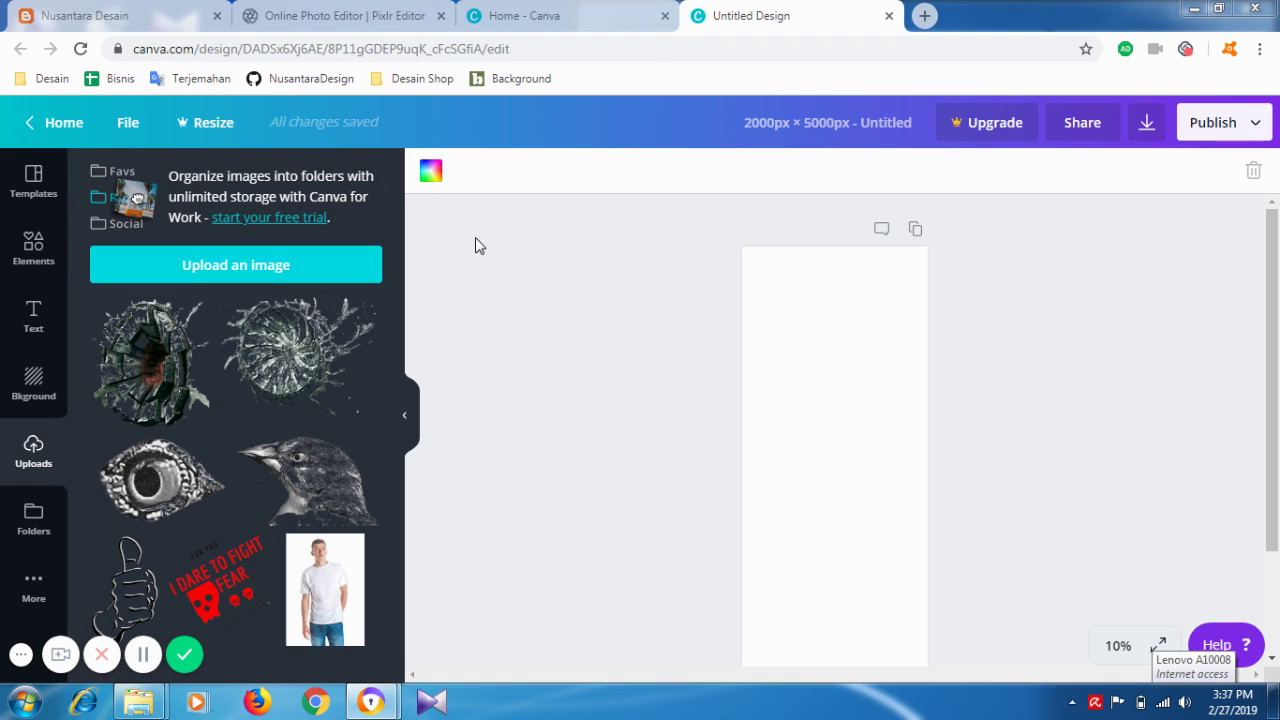
drag(628, 238, 619, 266)
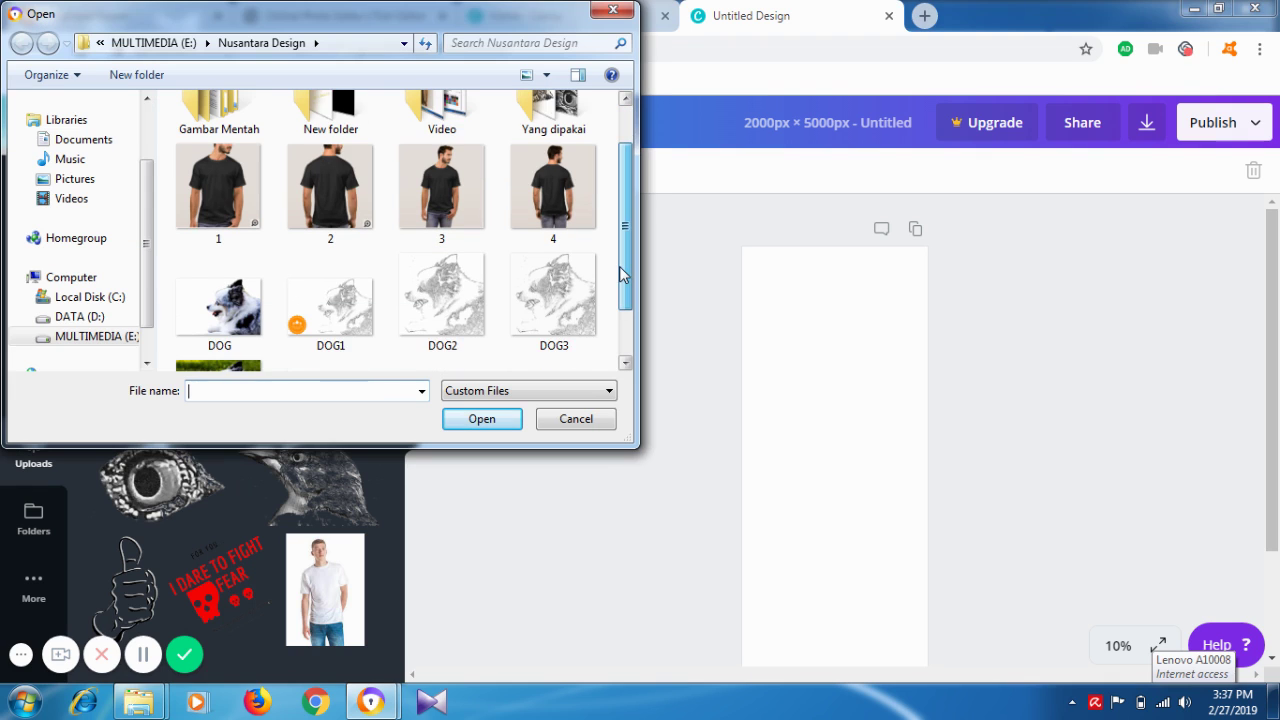
click(440, 207)
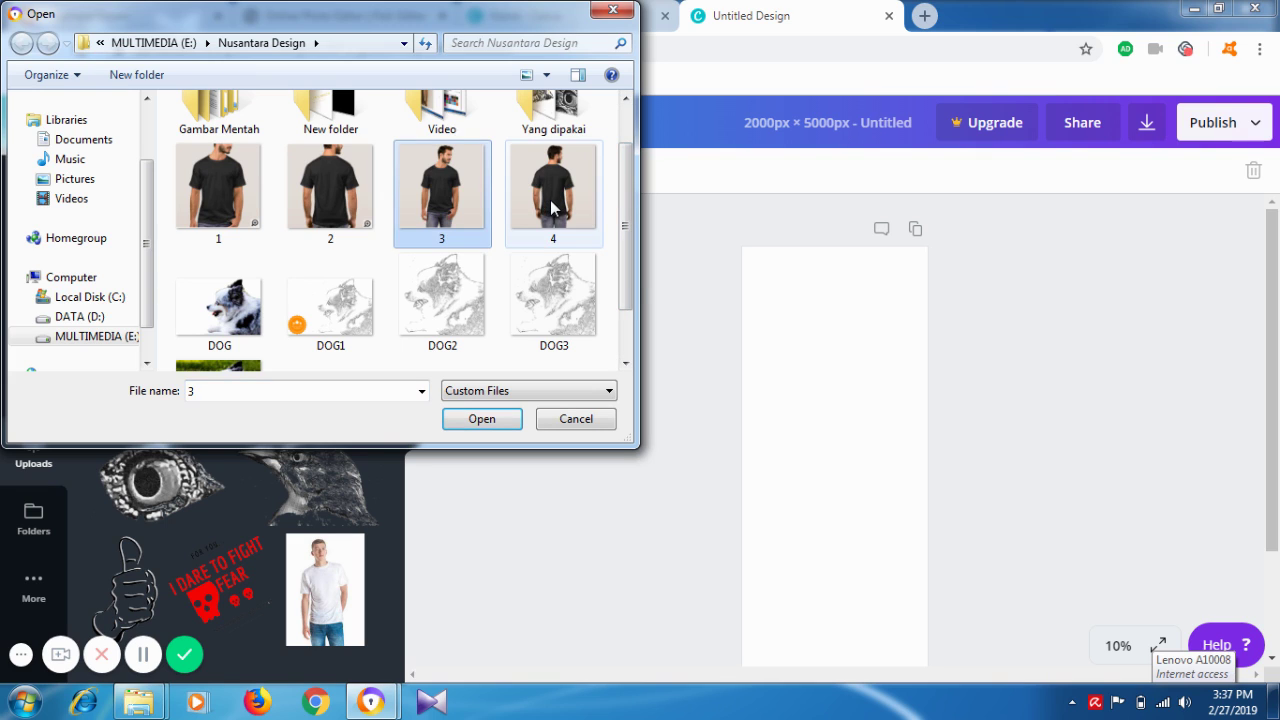
ctrl+click(551, 205)
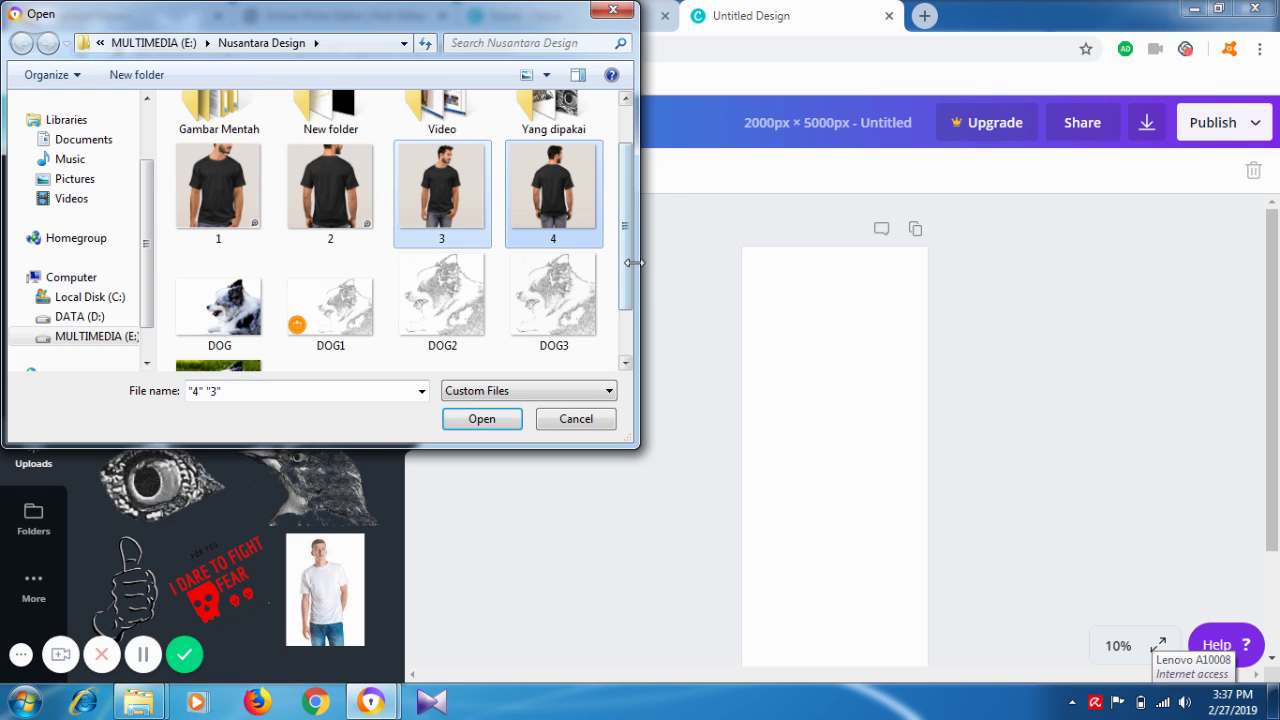
ctrl+click(557, 308)
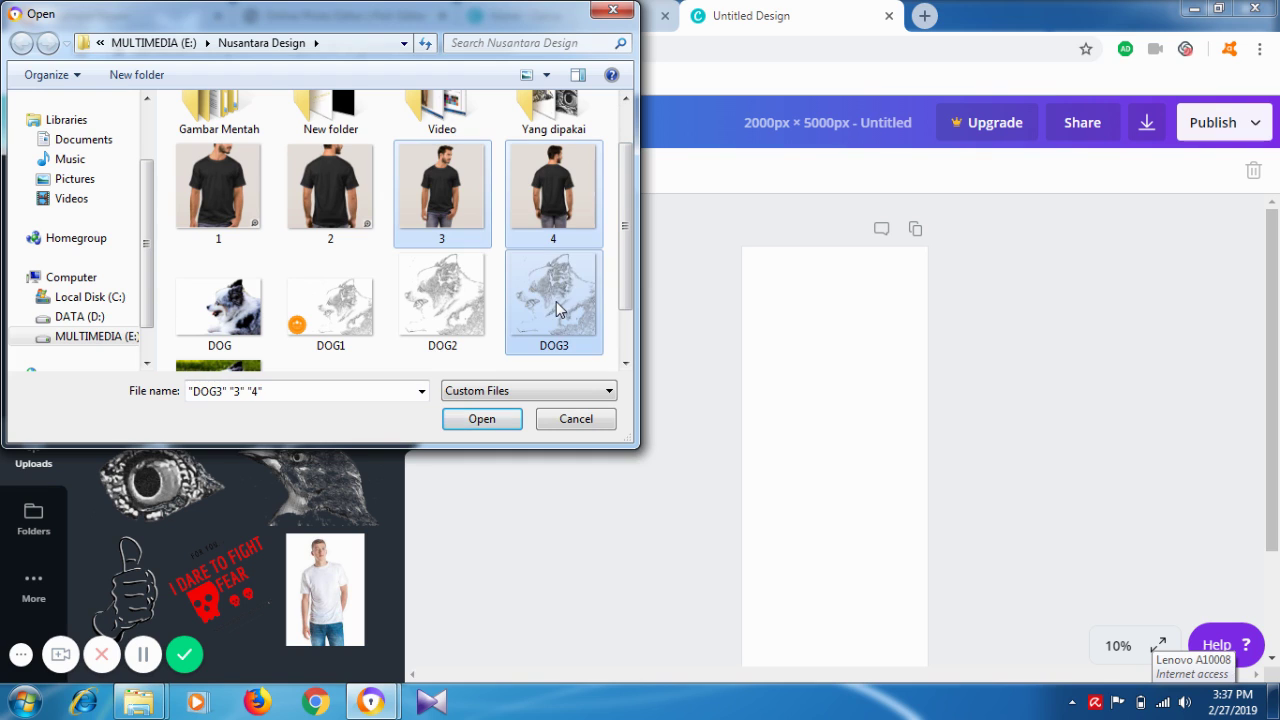
click(466, 422)
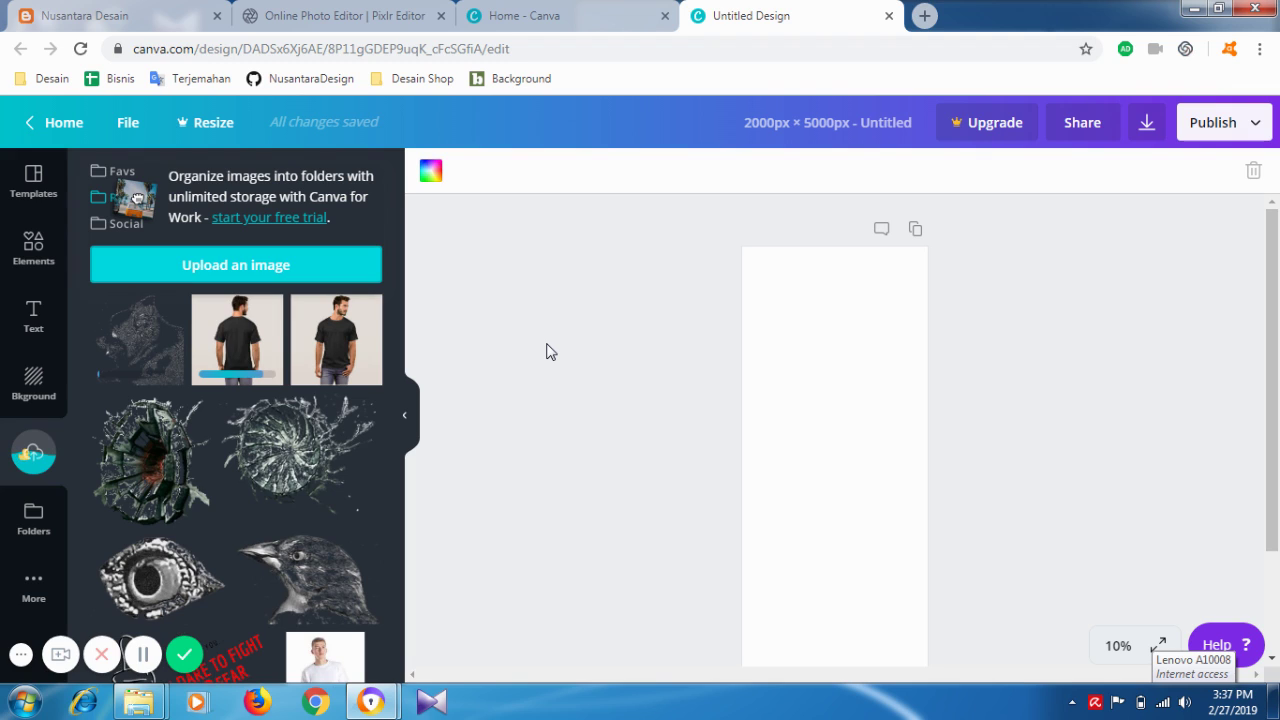
- Add the front-view black T-shirt photo to the page, enlarge it beyond the page width and centre the man horizontally
click(355, 335)
drag(800, 472, 762, 333)
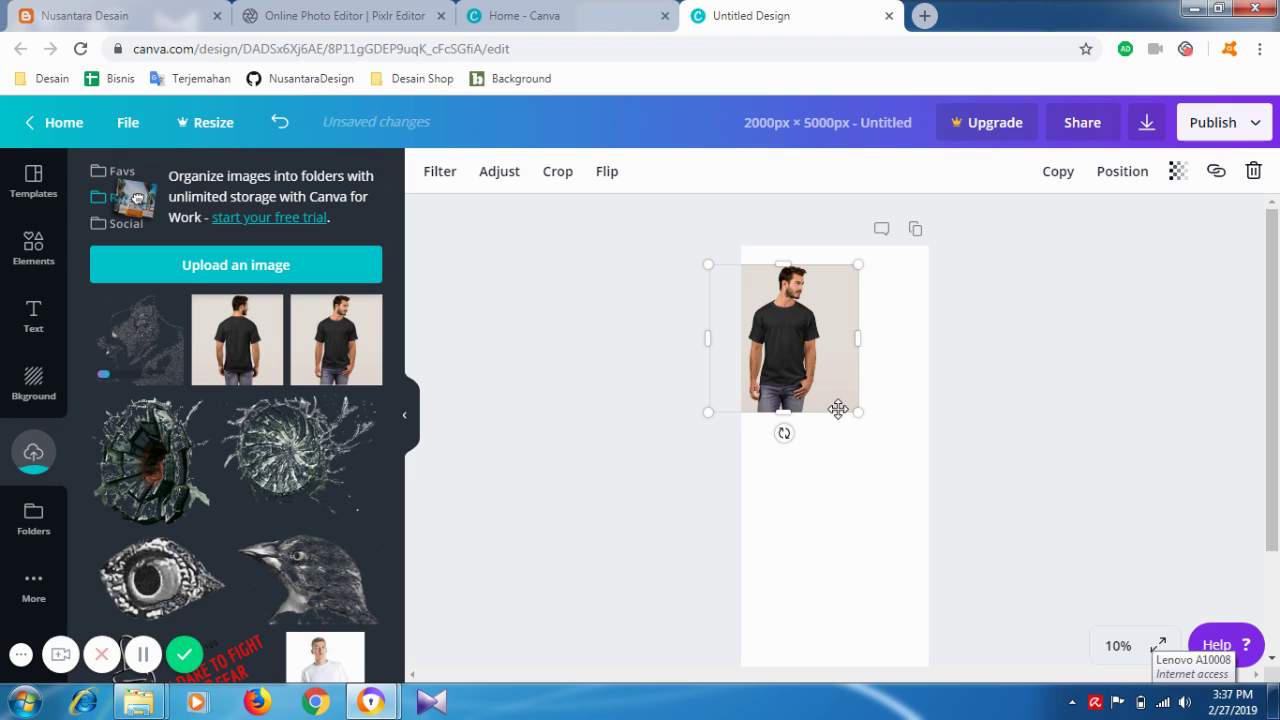
drag(856, 410, 1011, 589)
scroll(1272, 452, down, 1)
scroll(1272, 452, down, 1)
drag(860, 386, 828, 386)
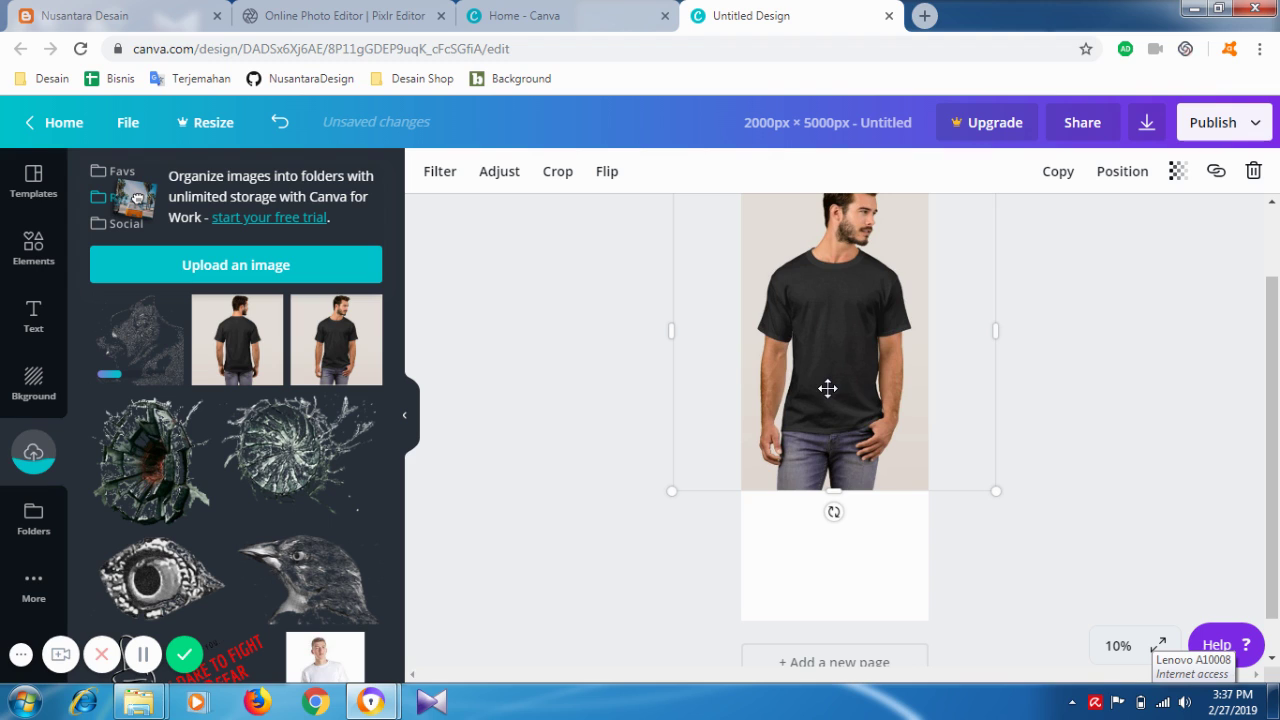
- Align the enlarged T-shirt photo with the page's upper edge and check the empty space remaining below it
click(810, 586)
scroll(880, 435, up, 3)
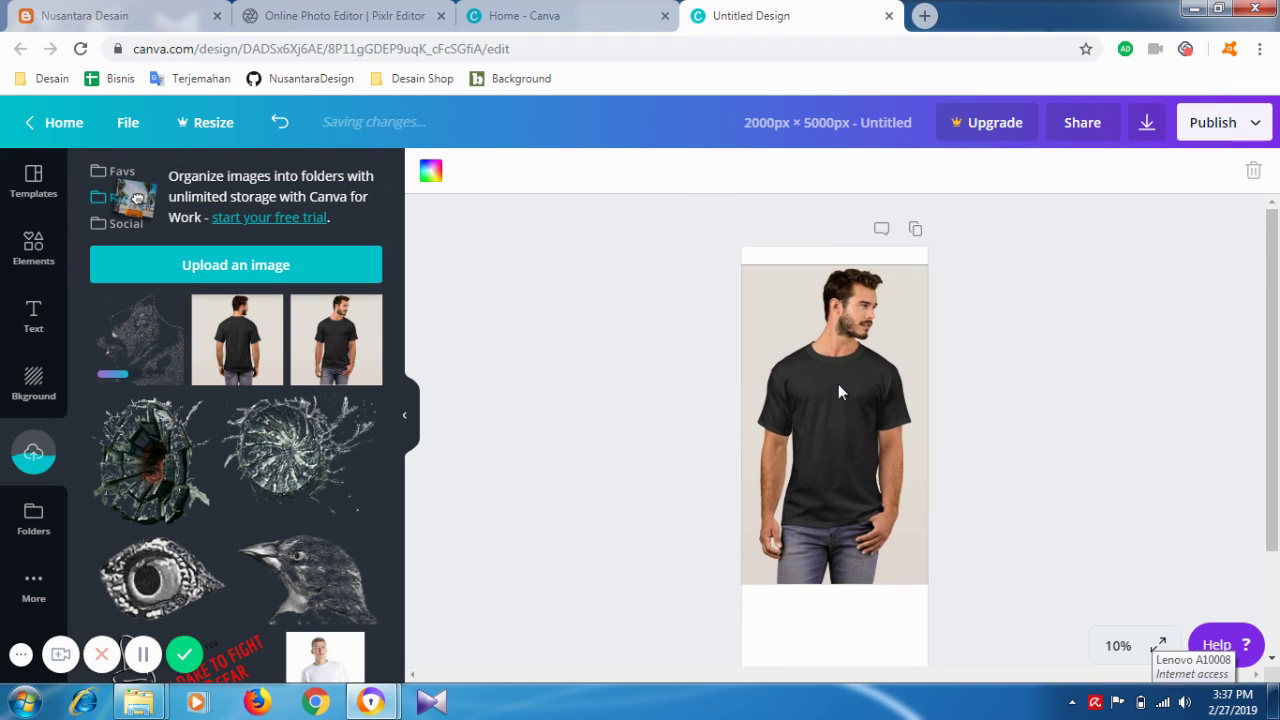
drag(839, 333, 845, 363)
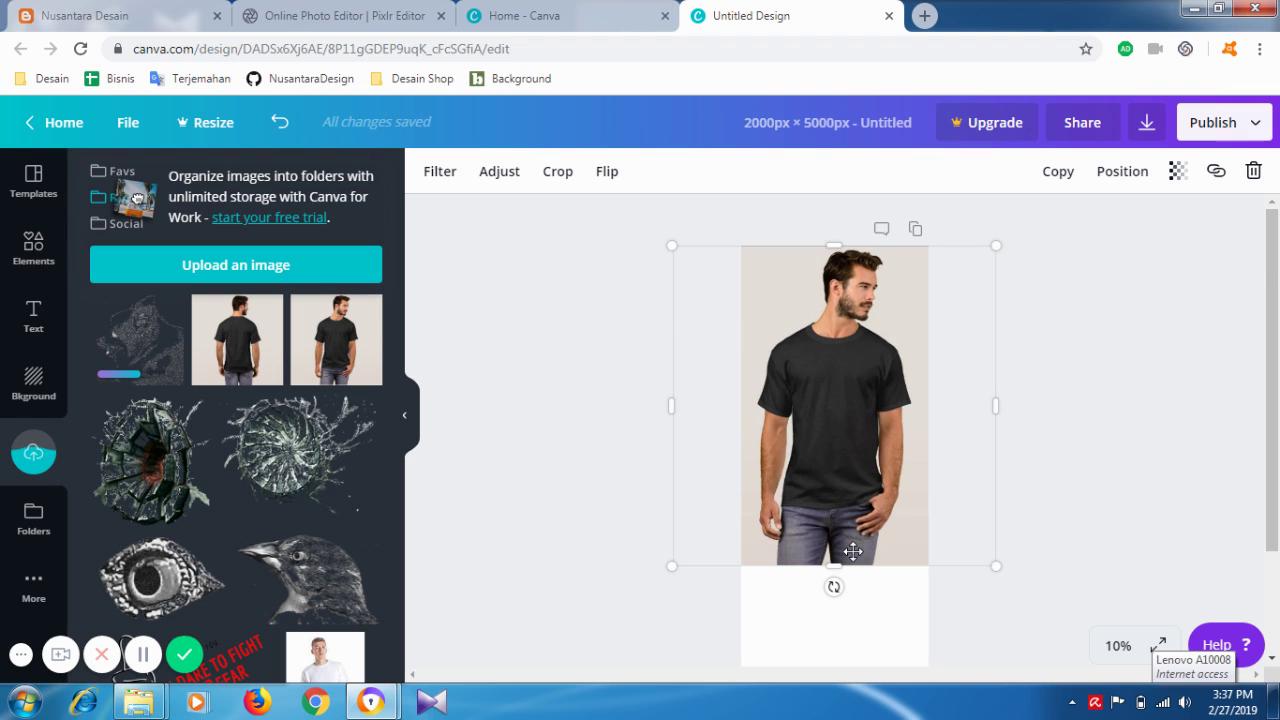
scroll(831, 597, down, 2)
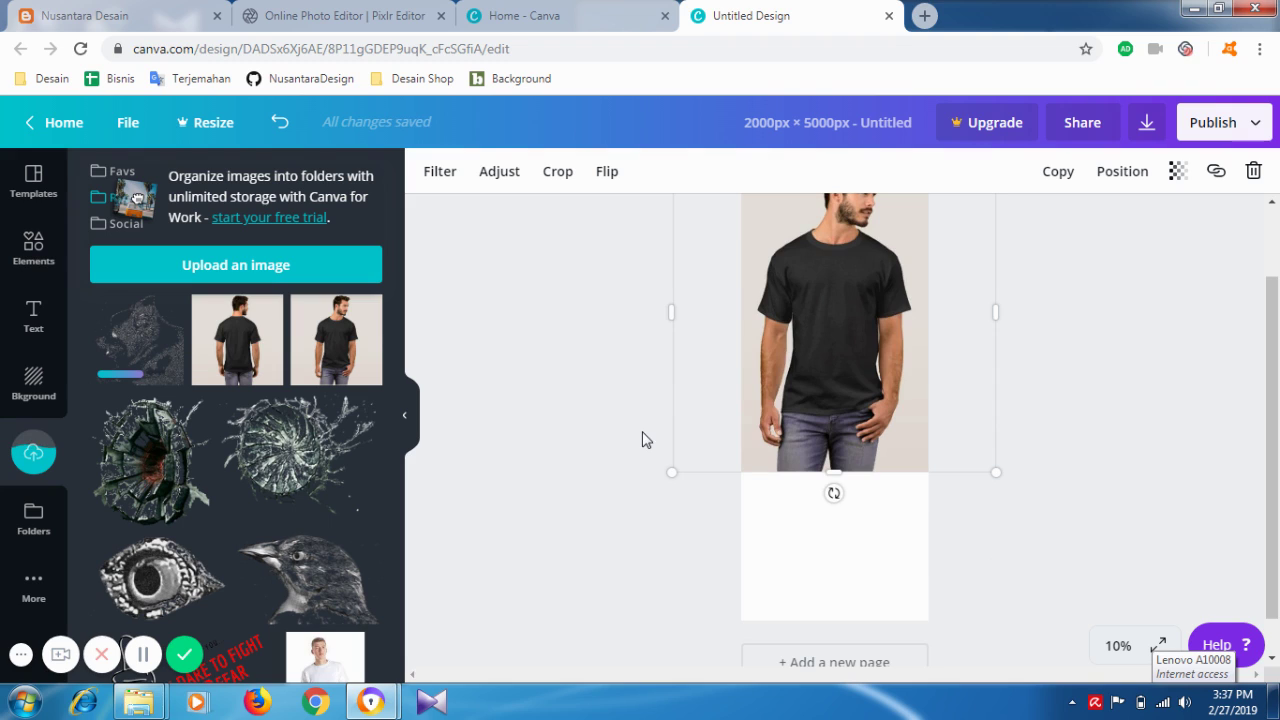
scroll(636, 430, up, 2)
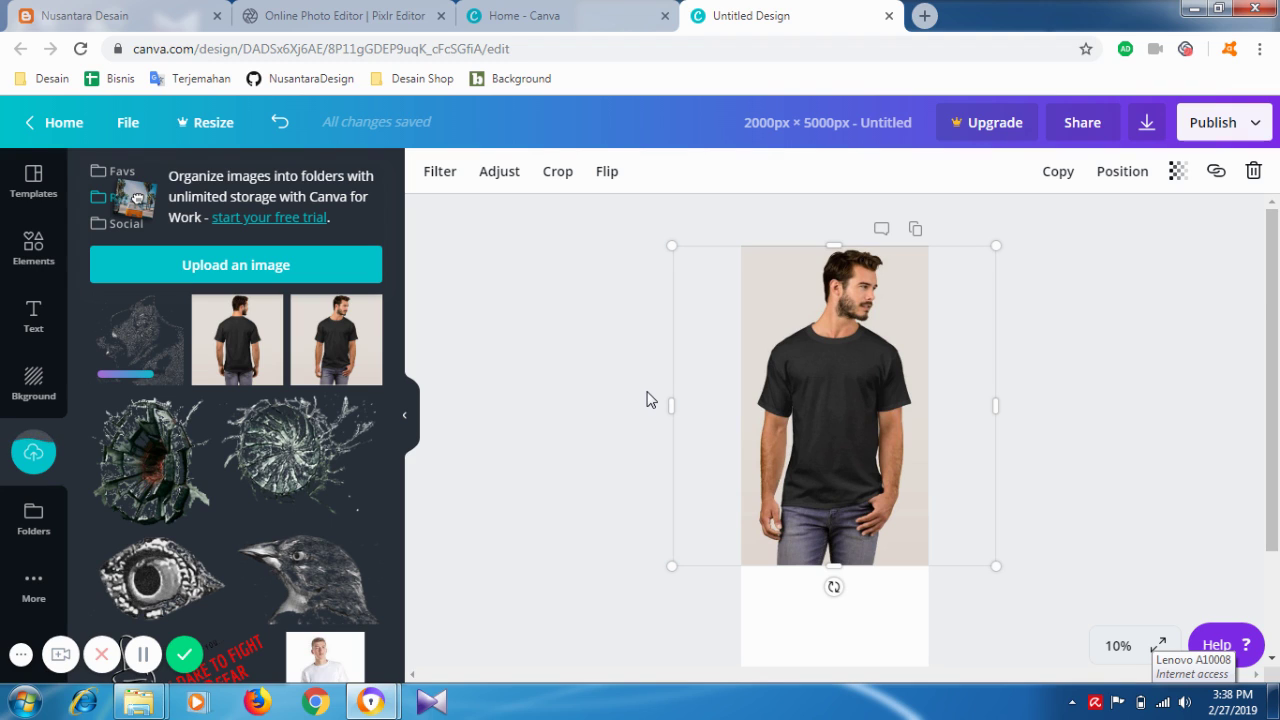
scroll(646, 400, down, 3)
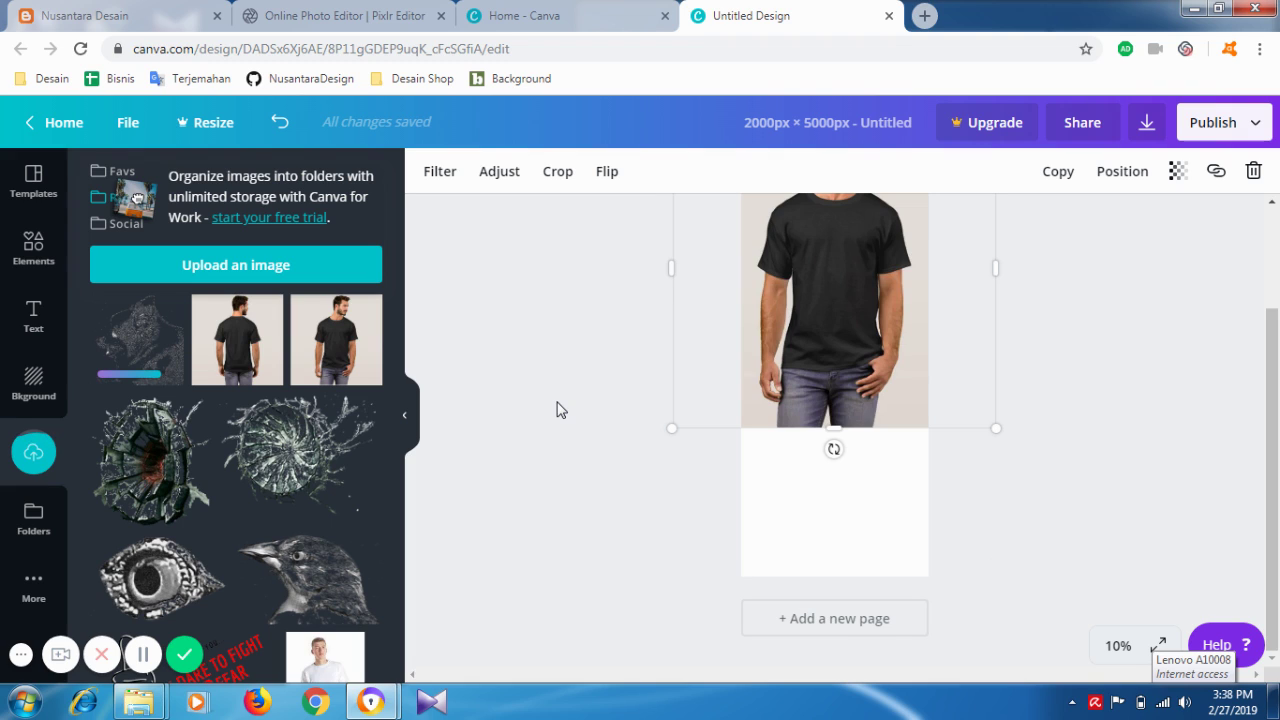
scroll(560, 410, up, 2)
scroll(560, 410, up, 1)
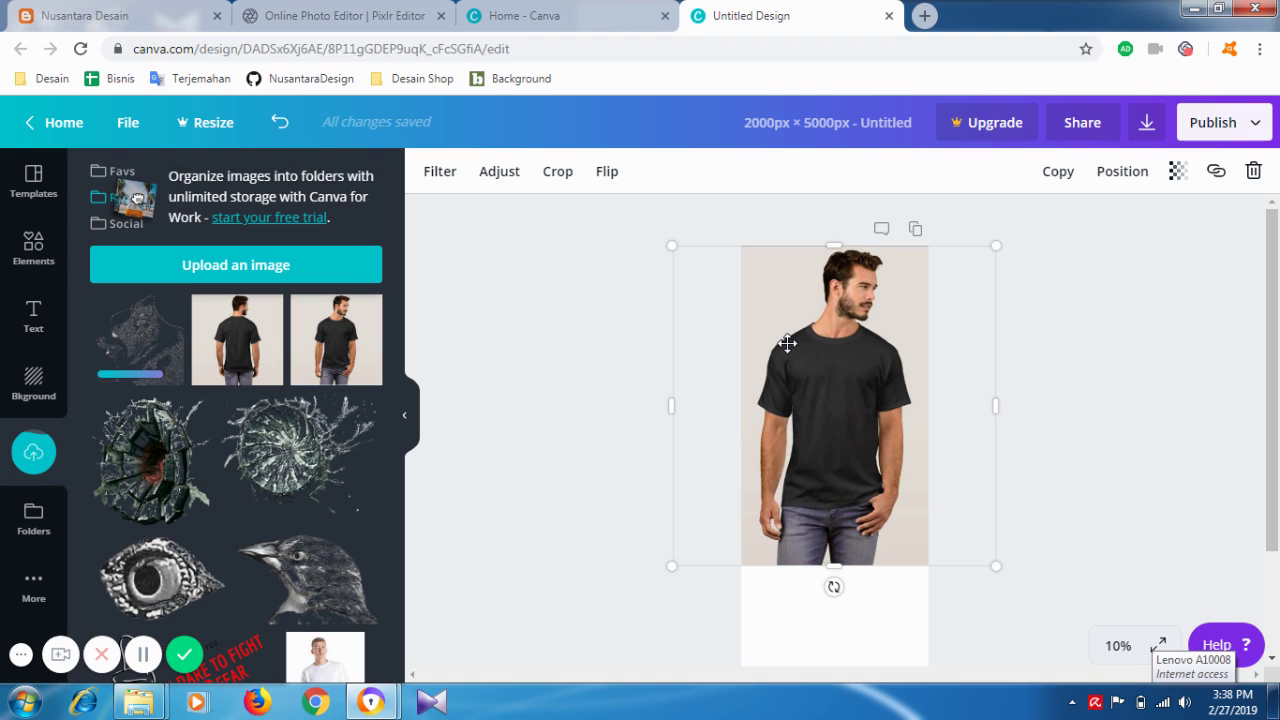
- Replace the design's title with 4000
click(808, 126)
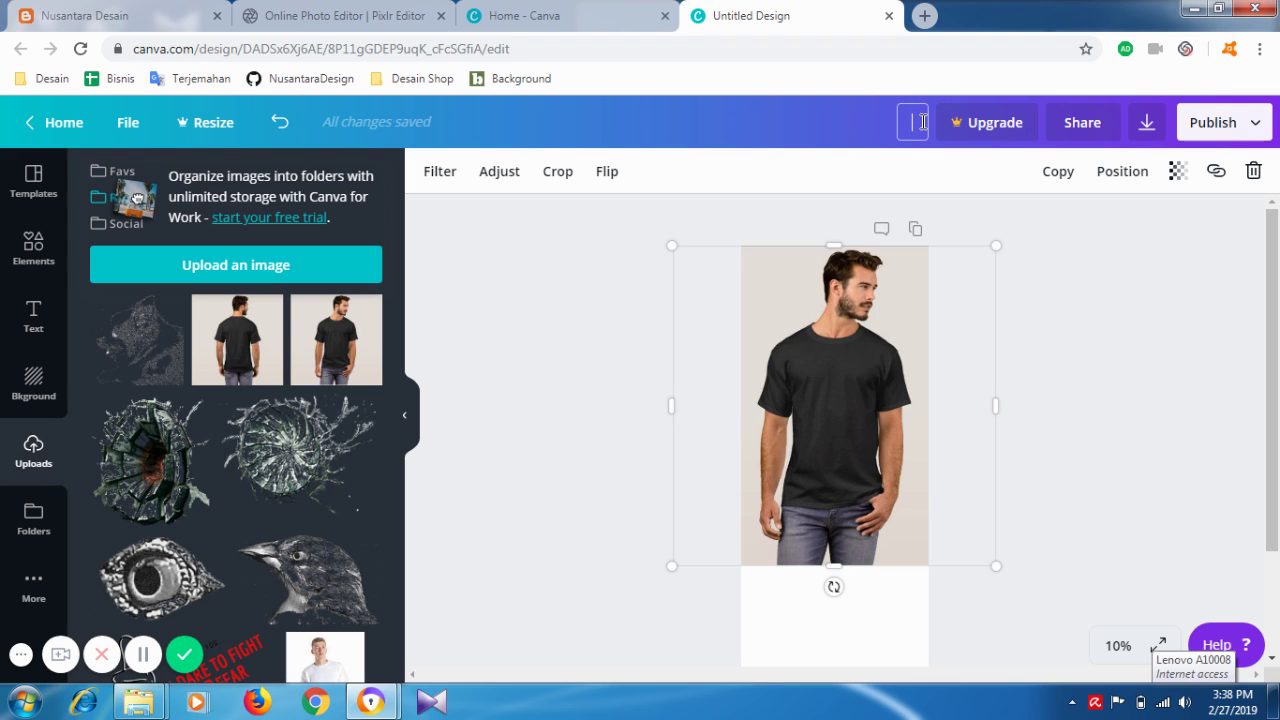
text(4000x)
key(BackSpace)
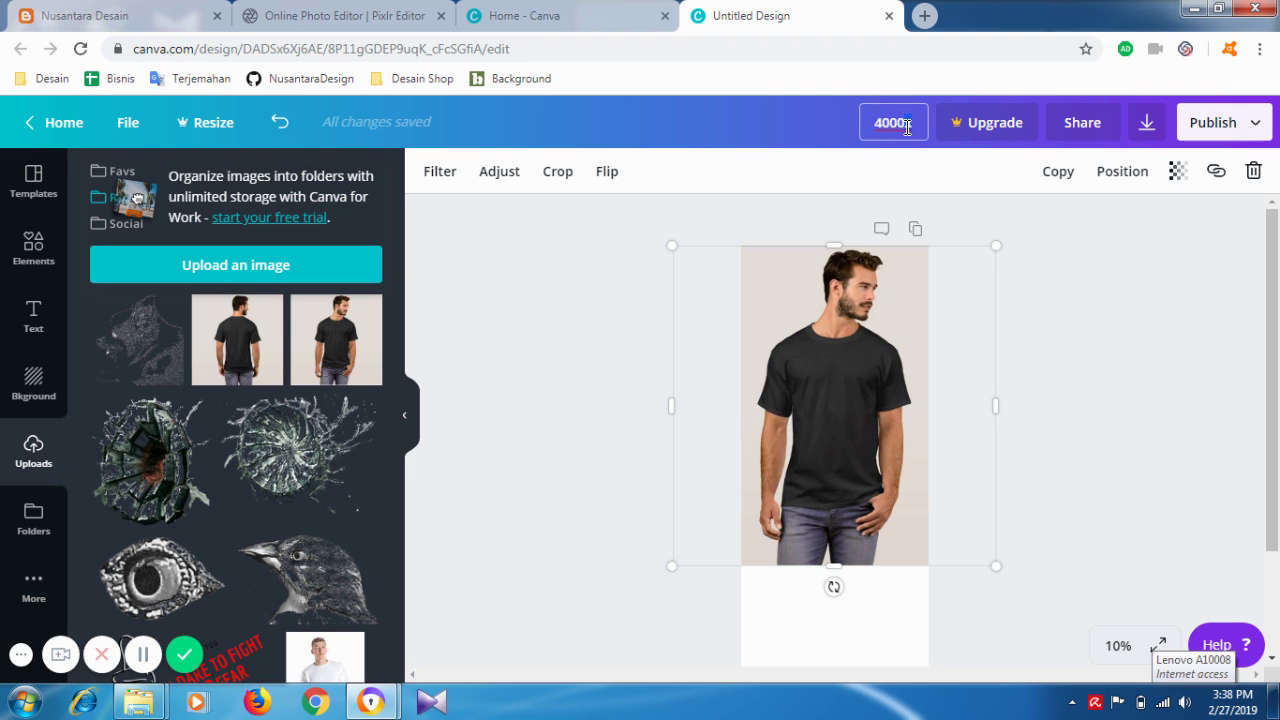
click(1045, 300)
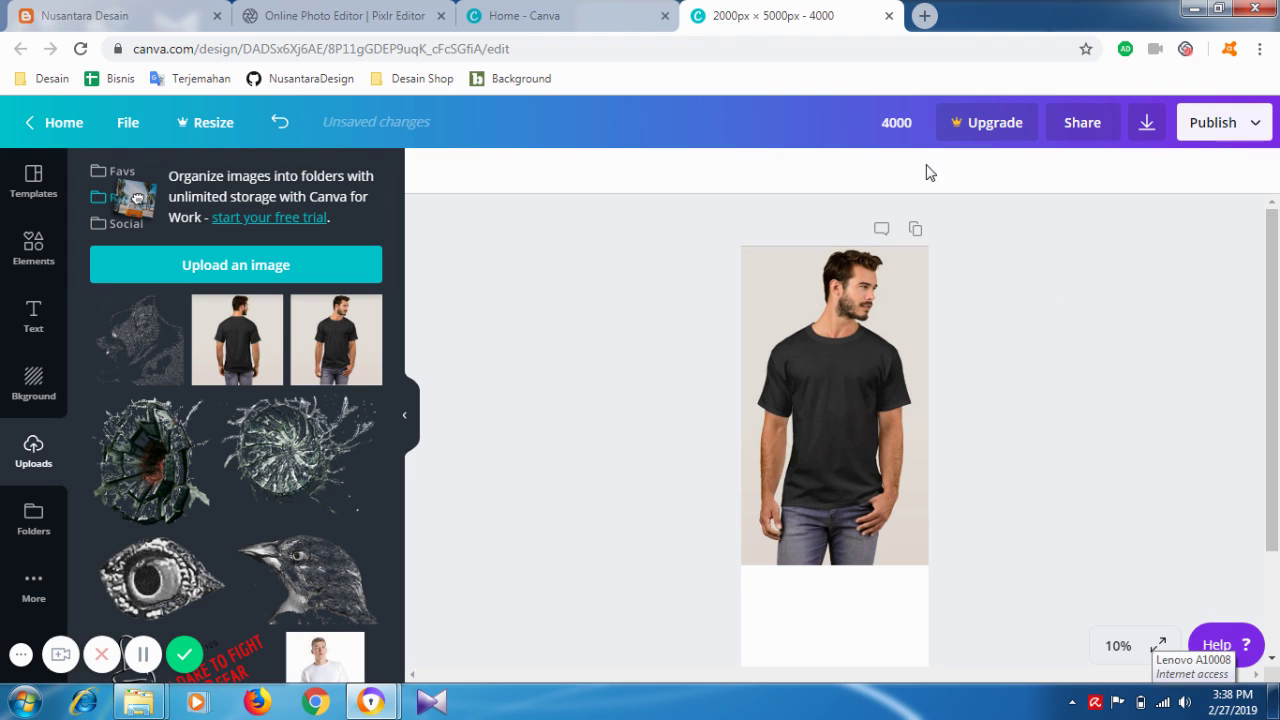
- Shorten the design's title to 0, and undo both title changes
click(882, 119)
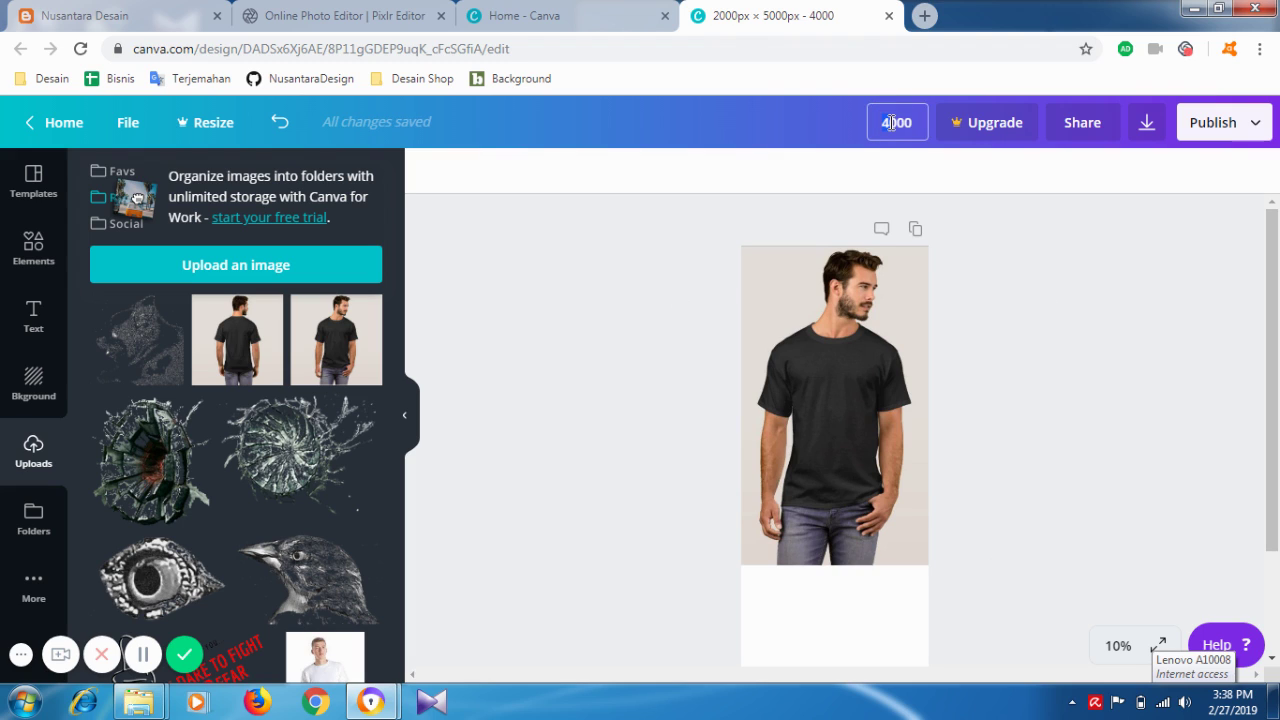
drag(900, 122, 908, 122)
text(0)
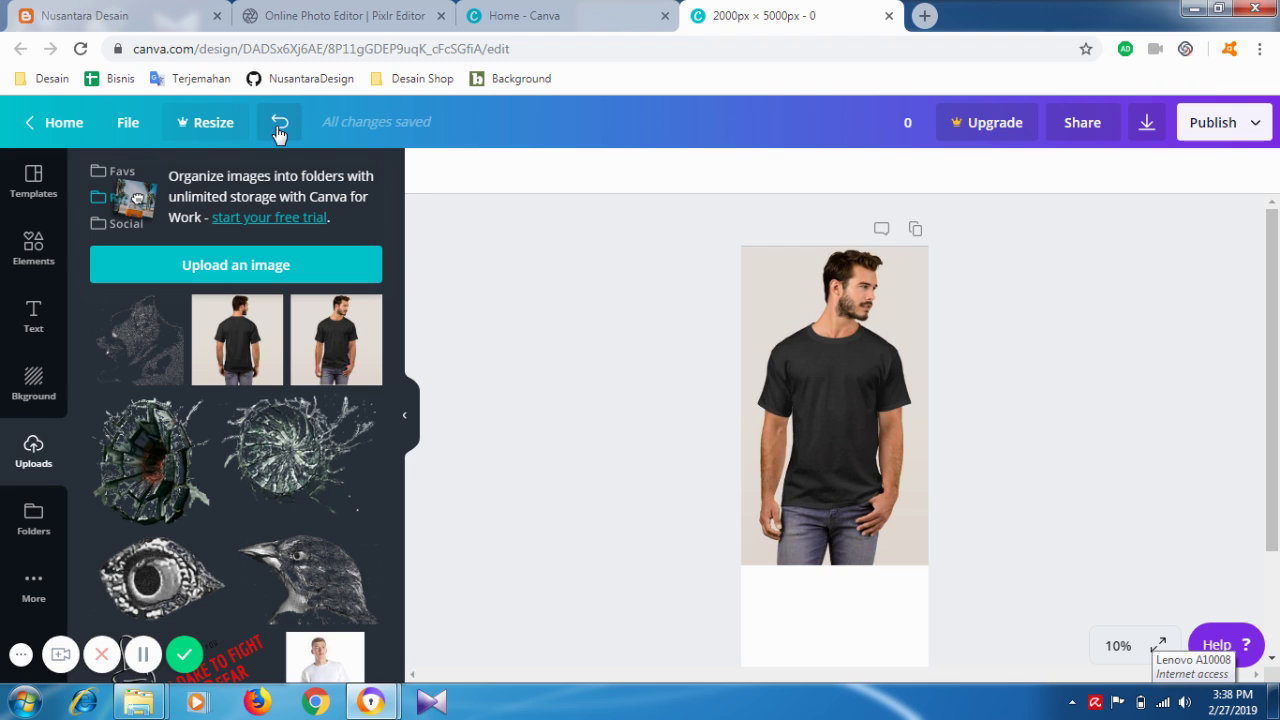
click(280, 123)
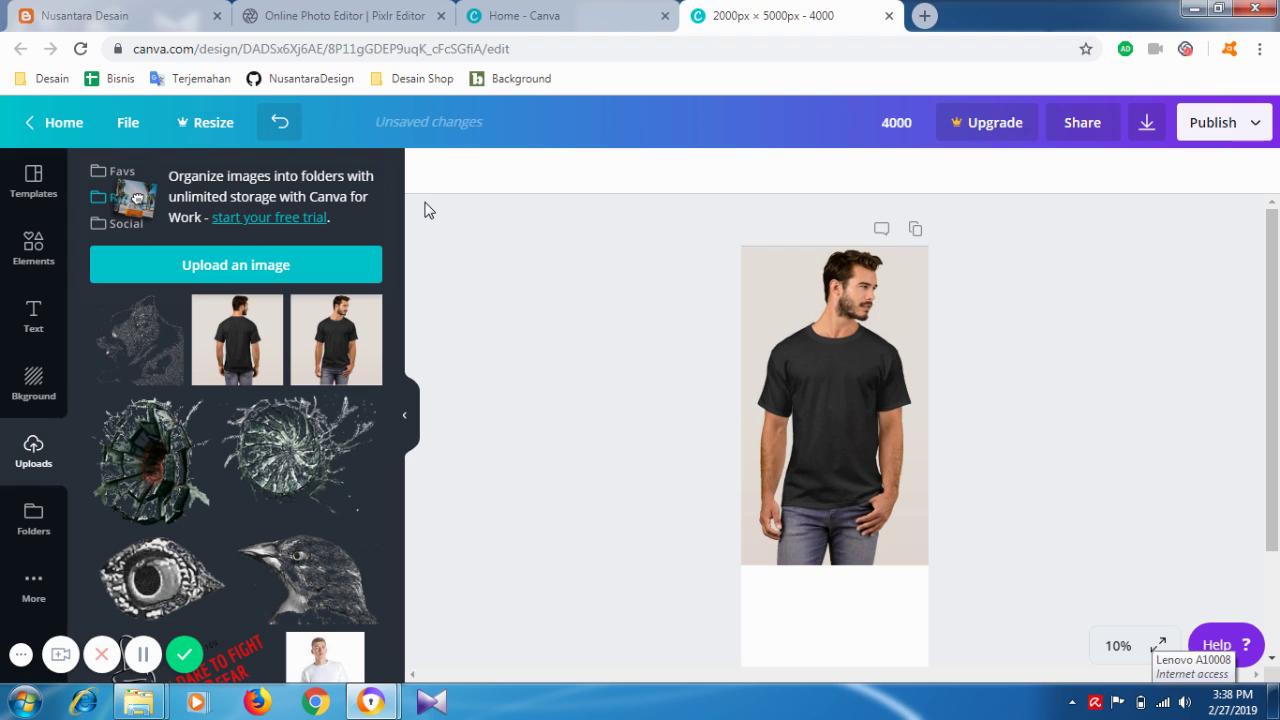
click(280, 122)
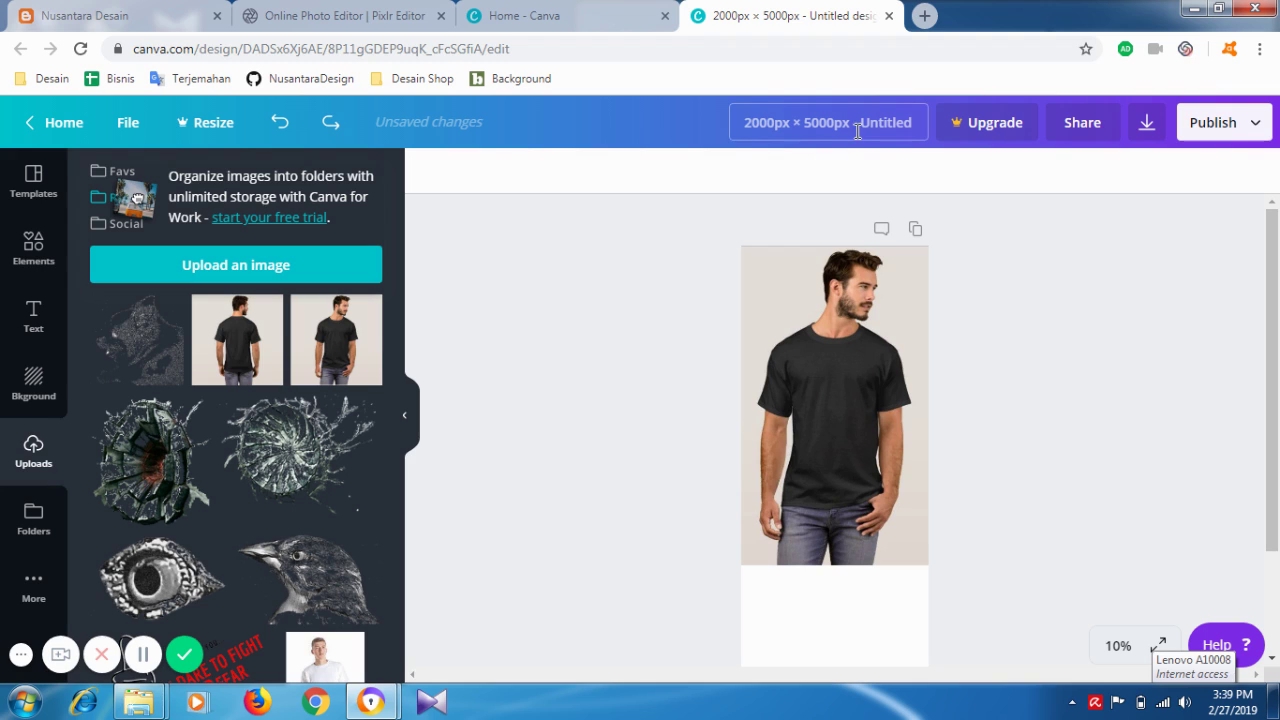
- Retitle the design as "3000 x 5700", and open and dismiss the Magic Resize offer
click(778, 122)
key(BackSpace)
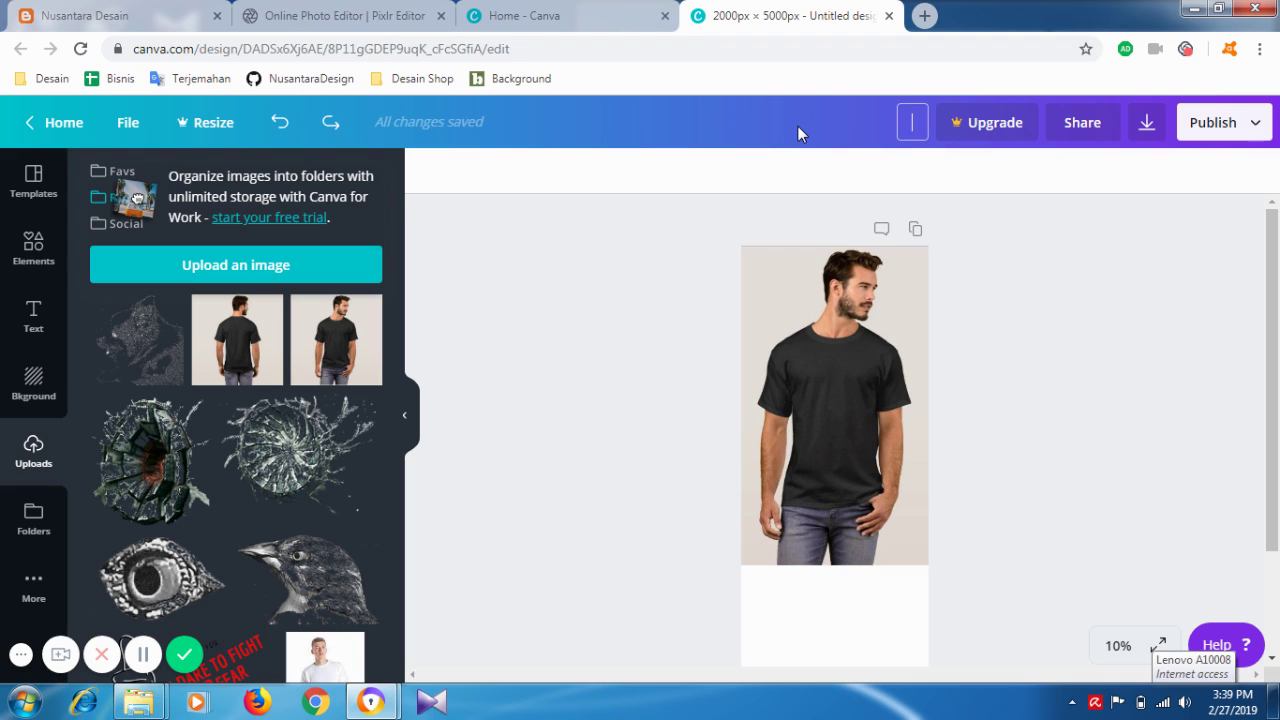
text(3000 x)
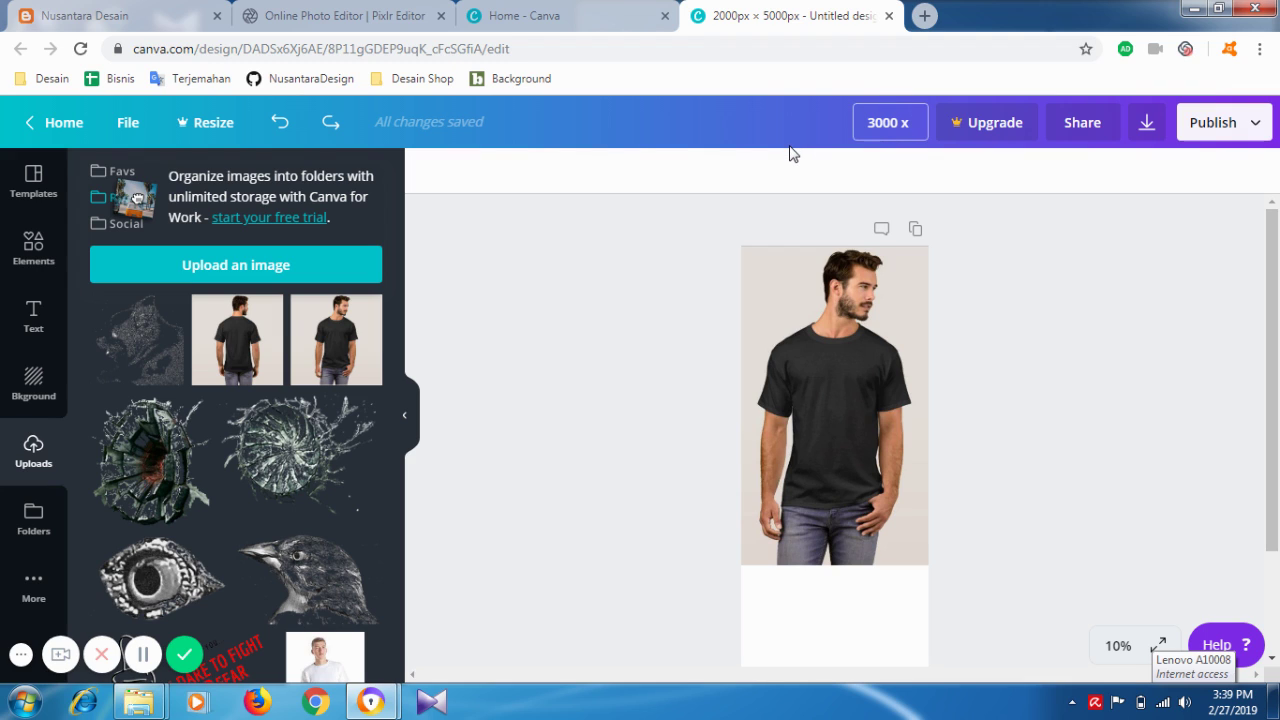
text(5700)
key(Return)
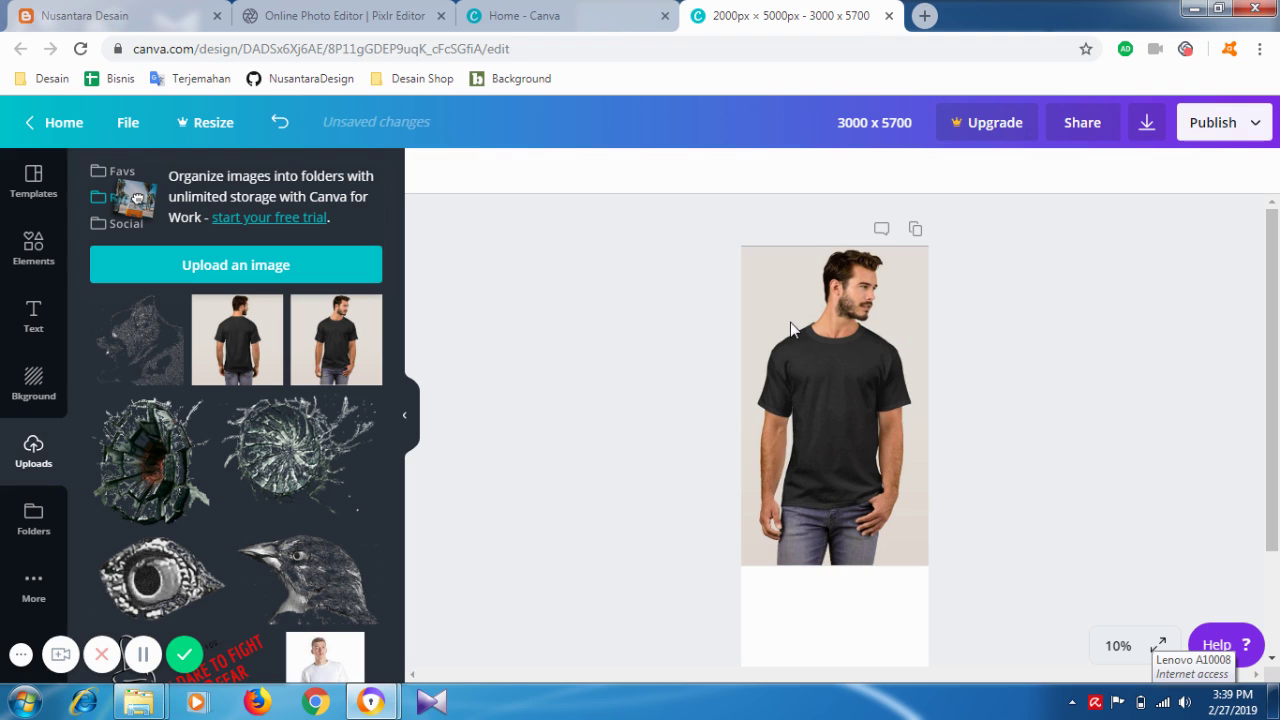
drag(790, 322, 800, 357)
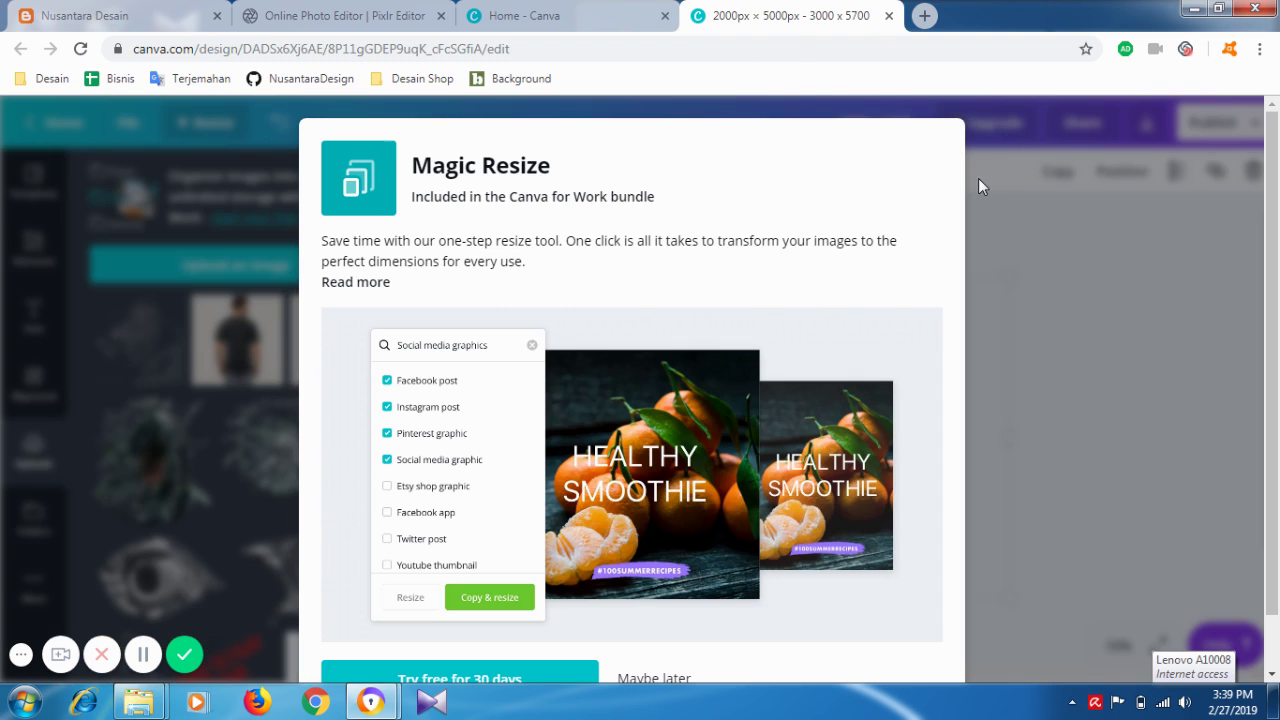
click(1001, 251)
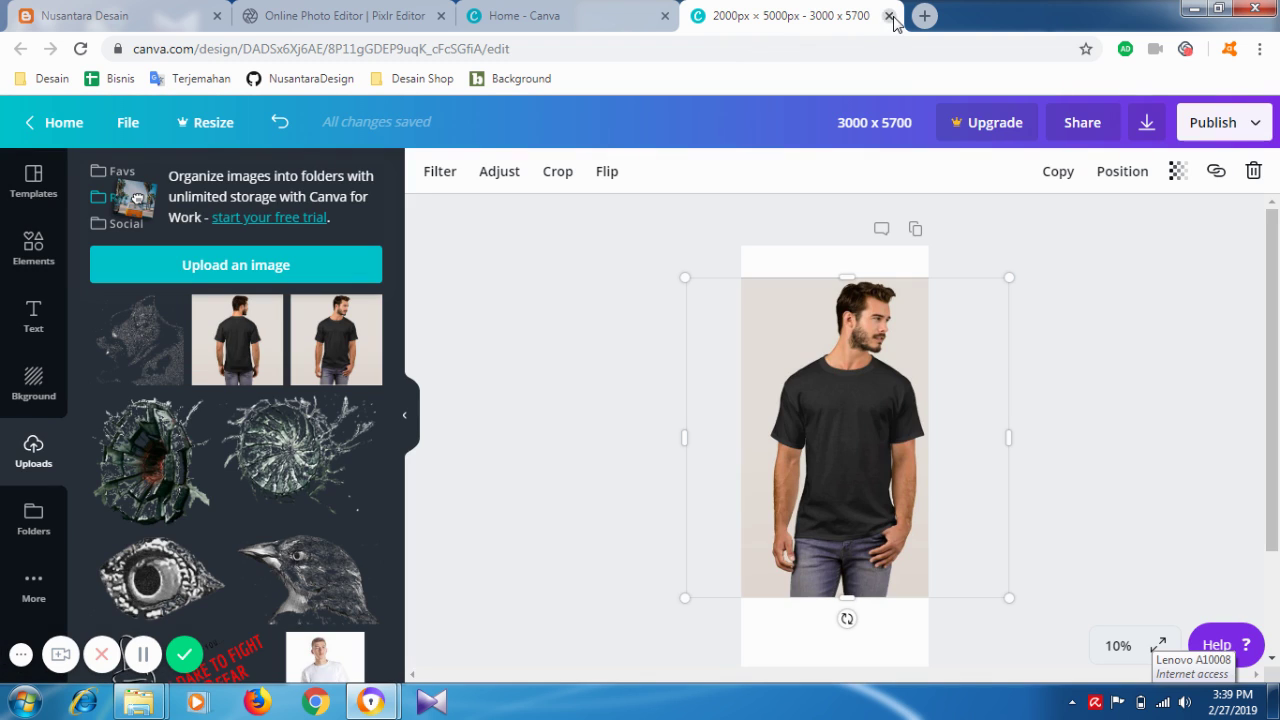
- Close the current design and create a new one with custom dimensions of 2700 px wide by 7000 px high
click(888, 16)
click(1074, 218)
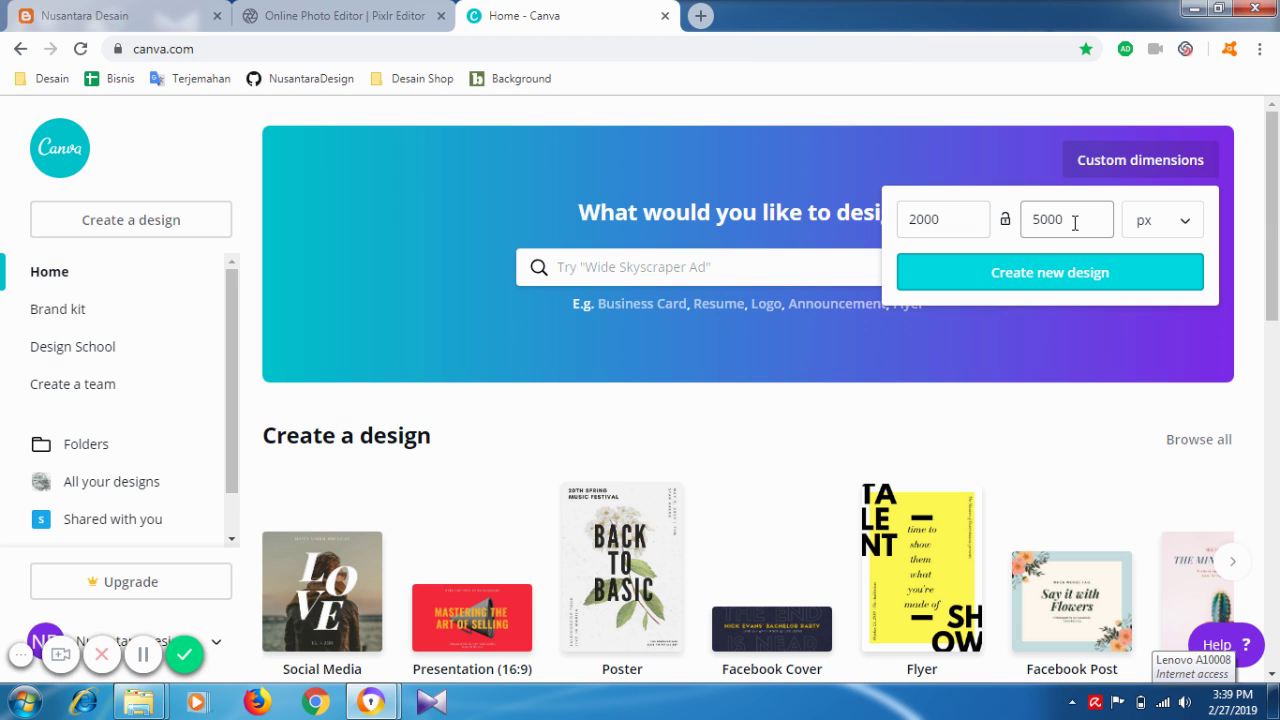
drag(1041, 216, 1033, 213)
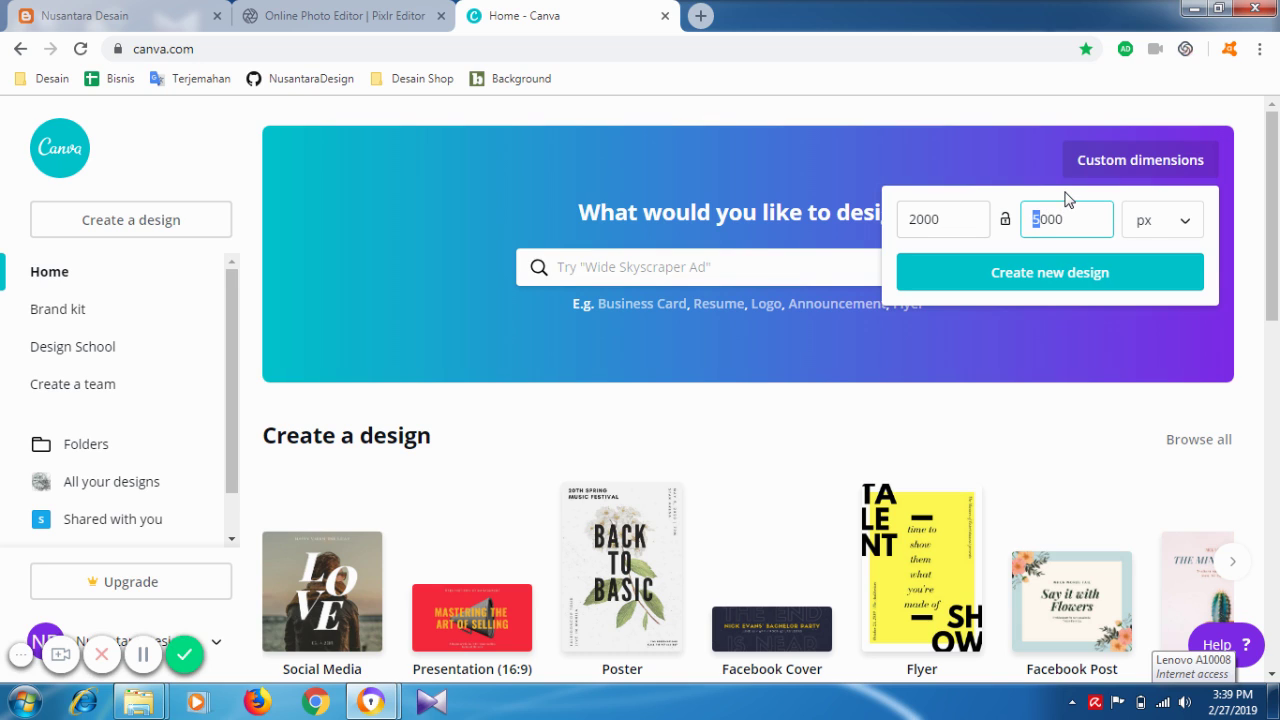
text(7)
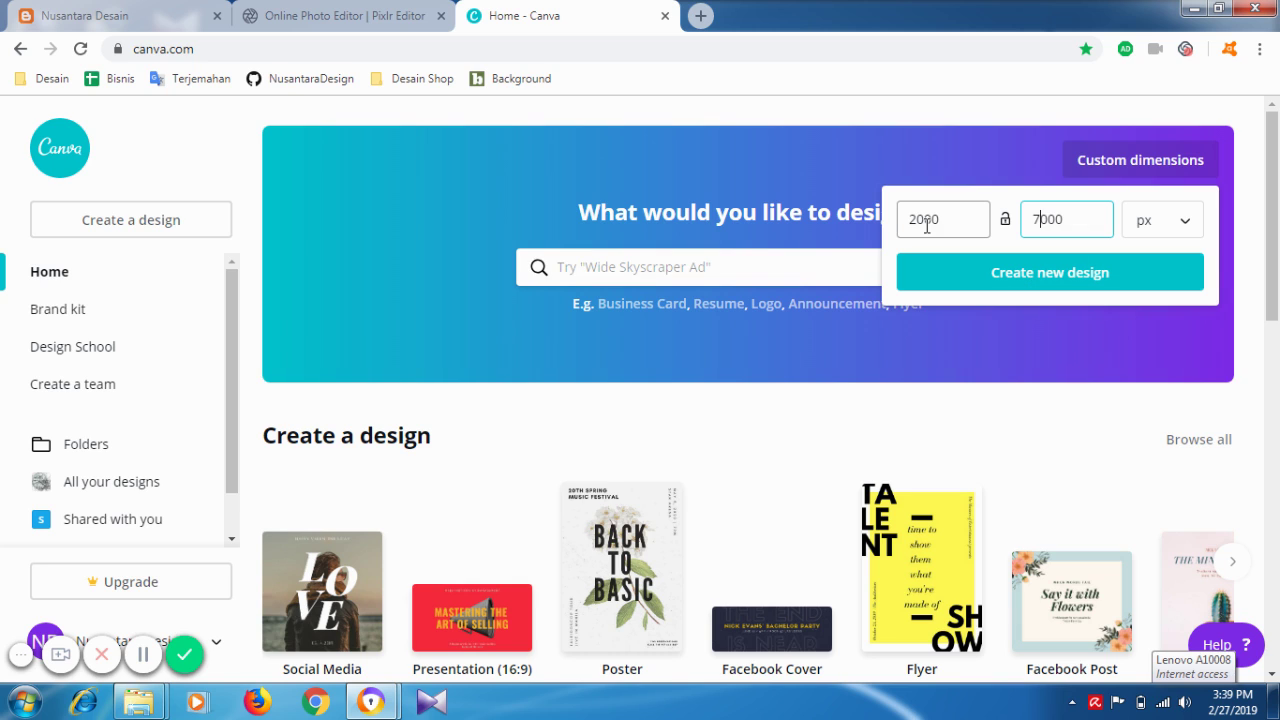
drag(923, 220, 918, 222)
text(7)
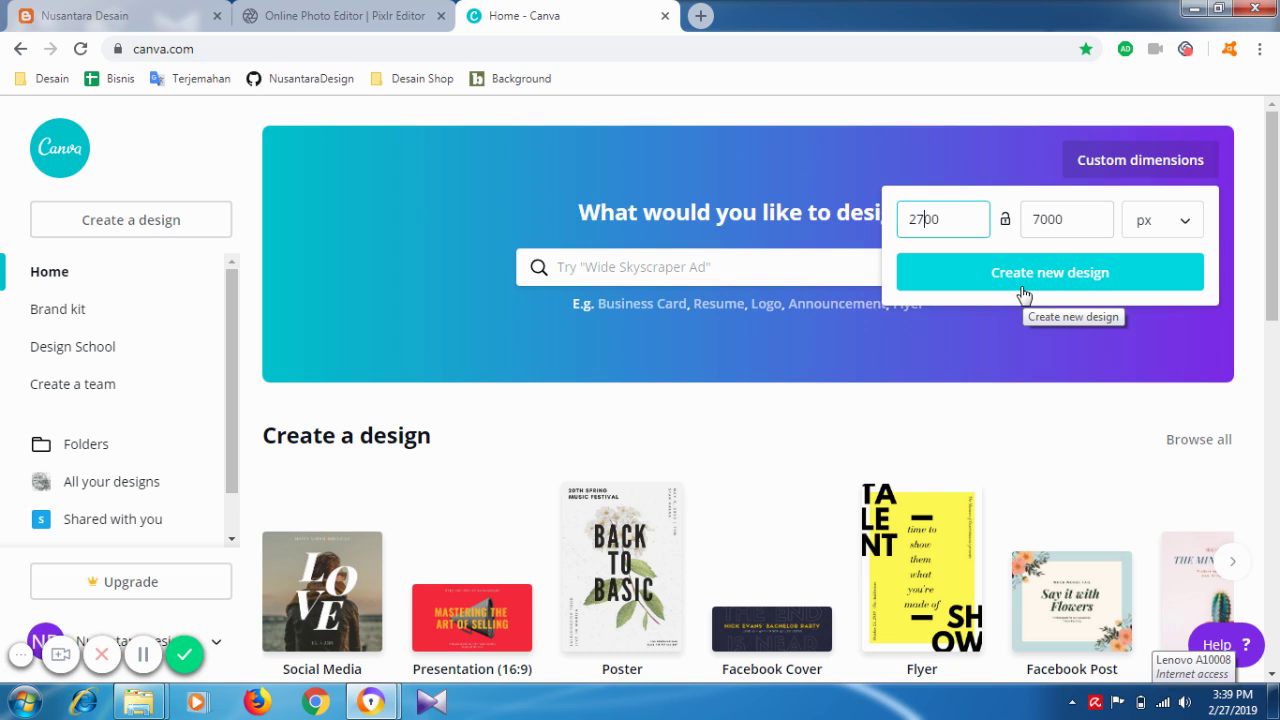
click(1023, 292)
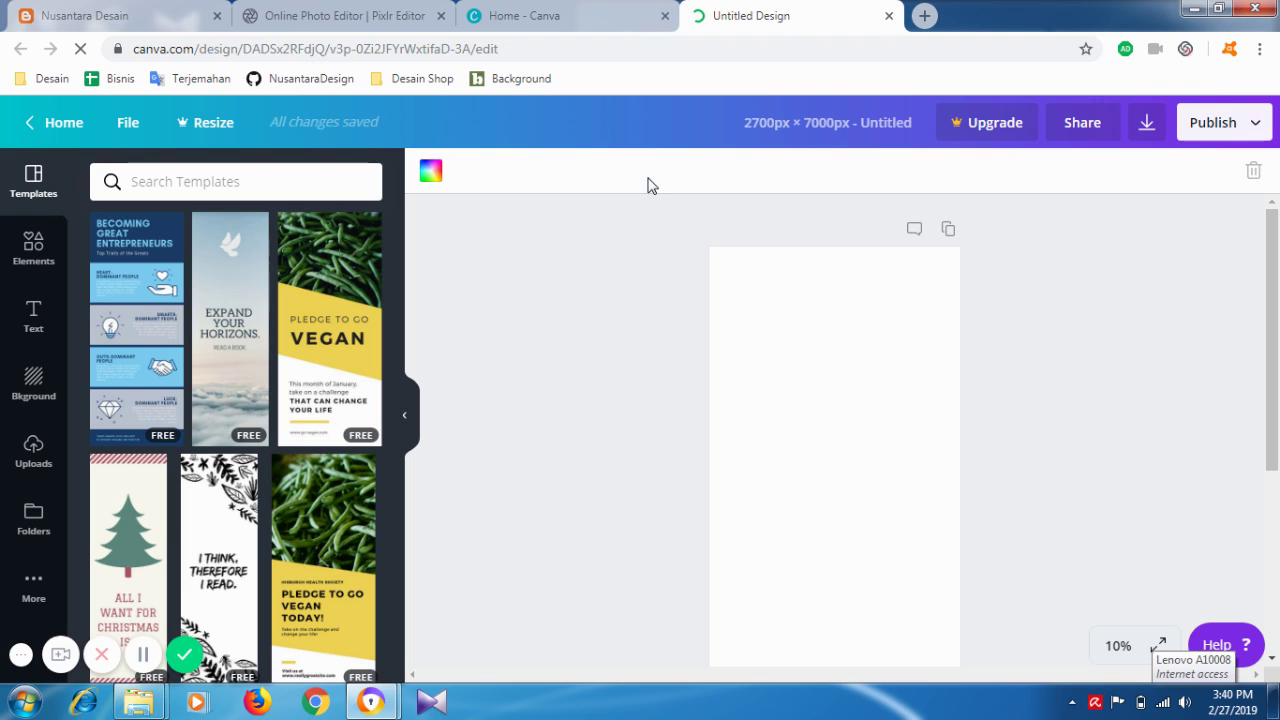
- Apply the free dark blue starry-sky background to the blank page
click(31, 449)
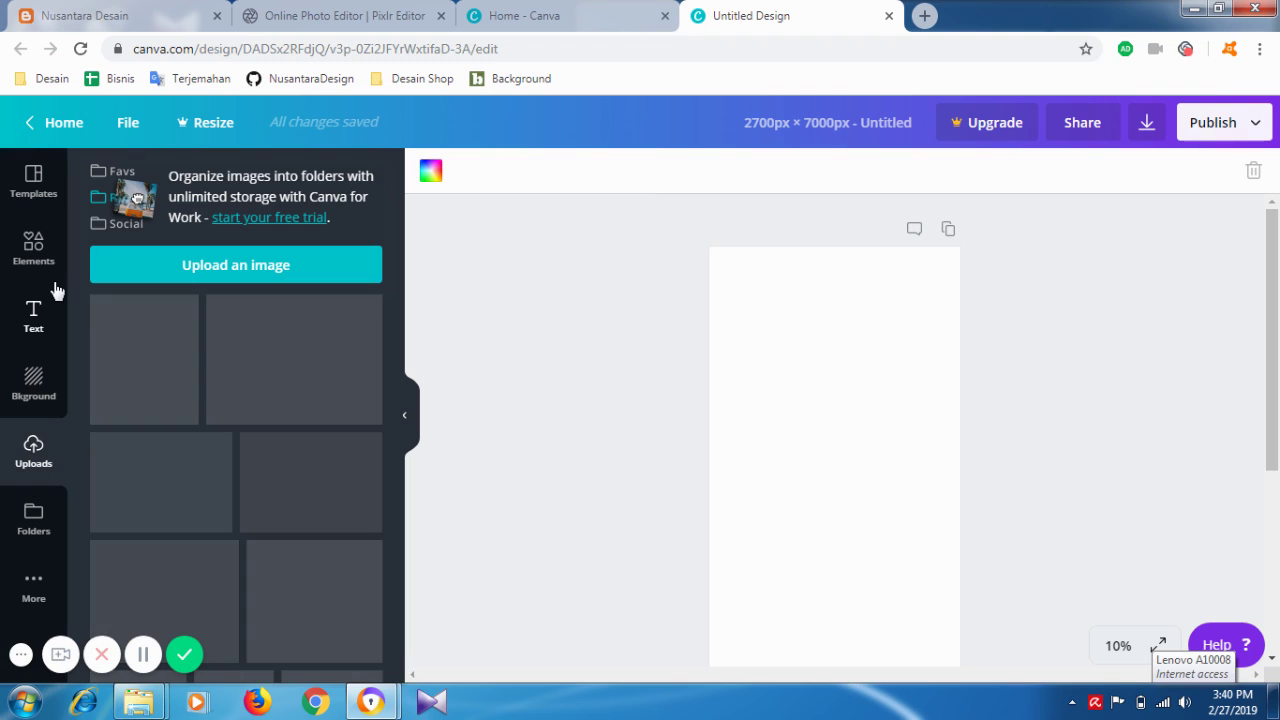
click(37, 204)
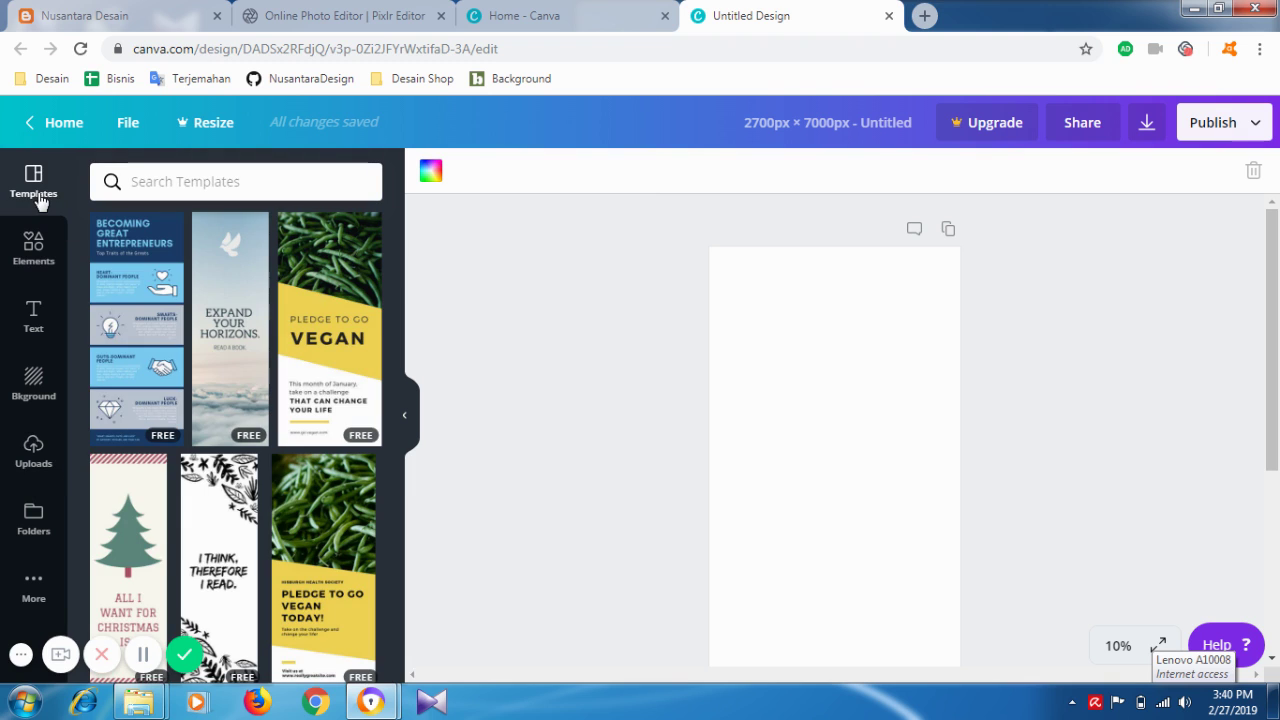
click(38, 383)
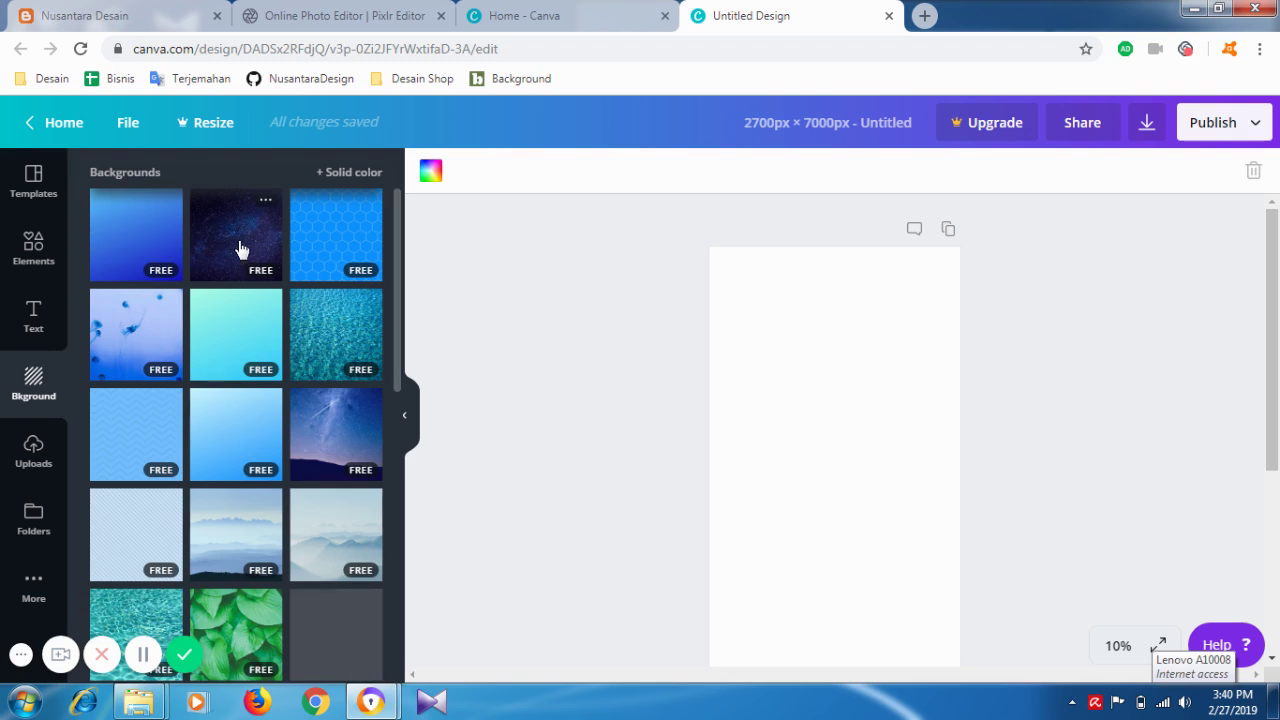
click(193, 233)
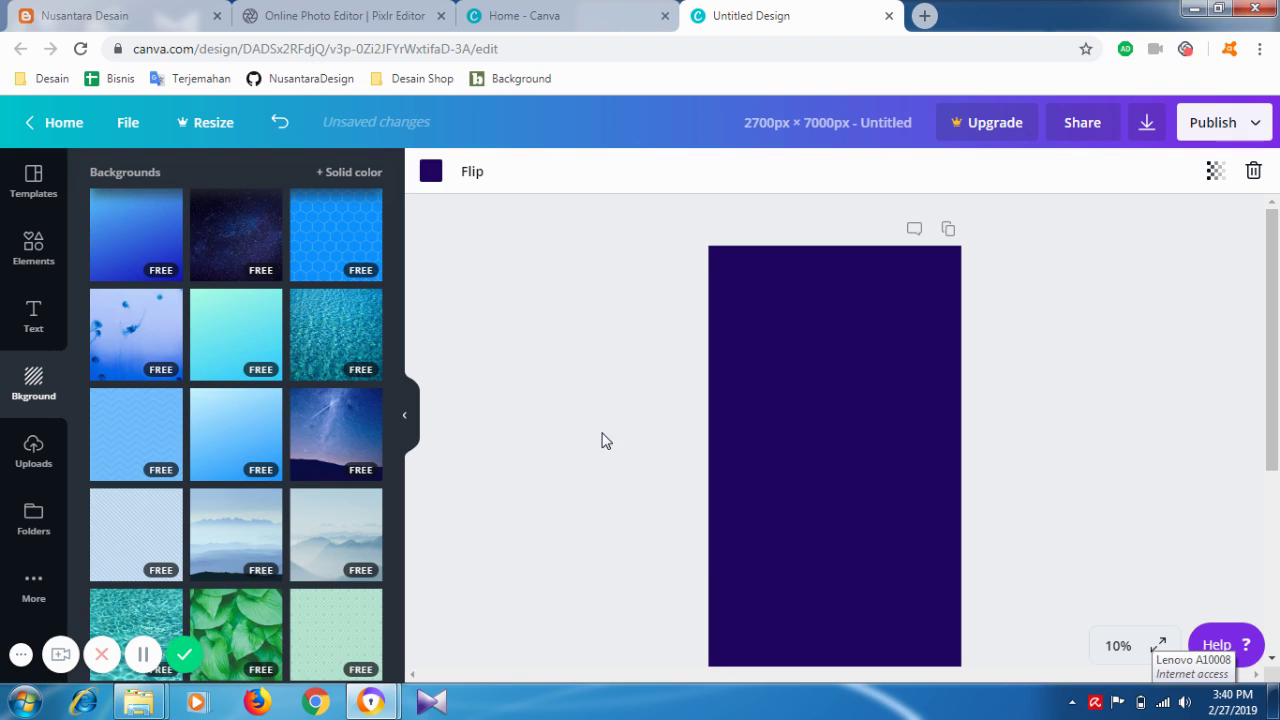
- Add the uploaded front-view T-shirt photo and place it in the upper-left corner of the page
click(35, 468)
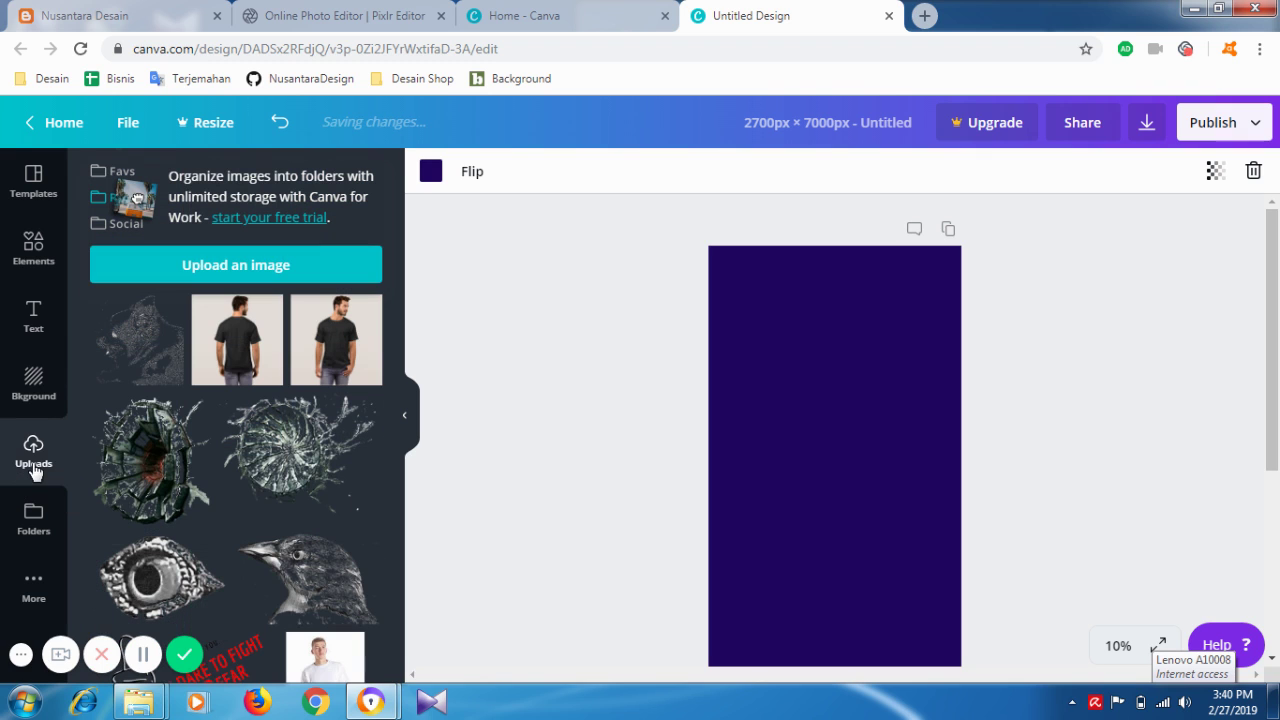
click(326, 368)
drag(830, 525, 805, 301)
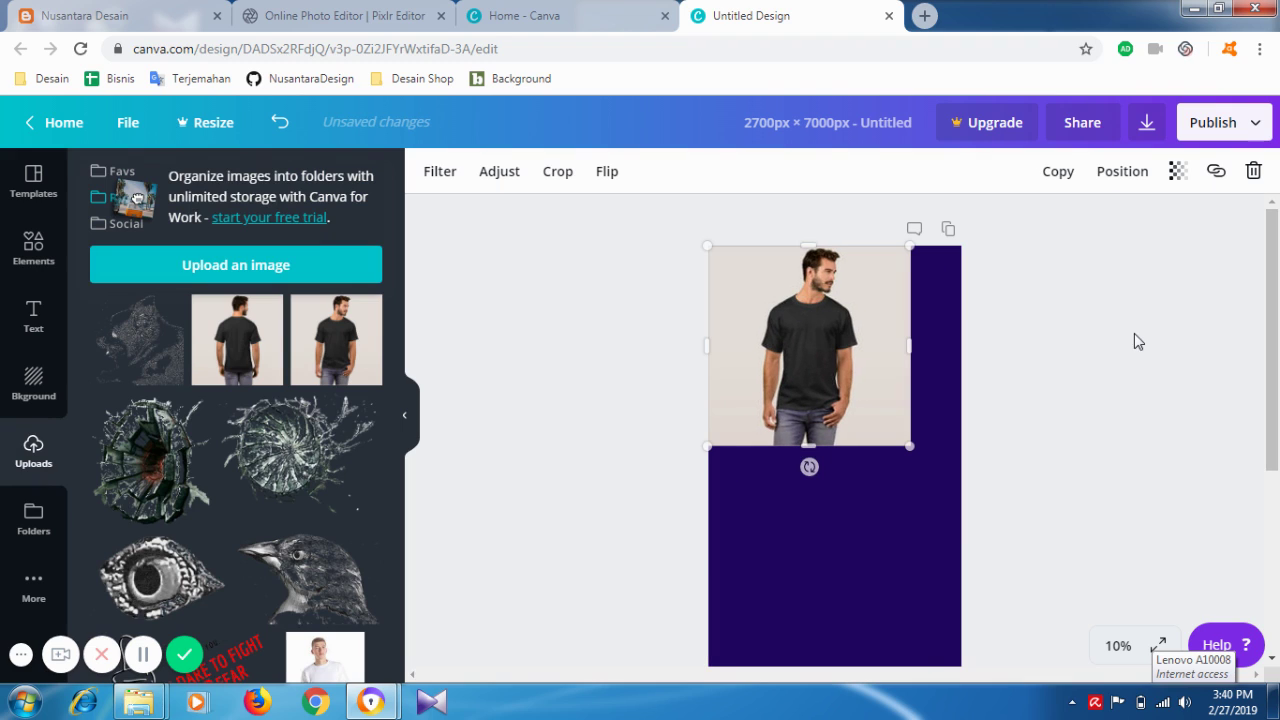
- Enlarge the front-view T-shirt photo proportionally from its lower-right corner until it spans the full page width
scroll(1276, 435, down, 2)
scroll(1276, 435, down, 2)
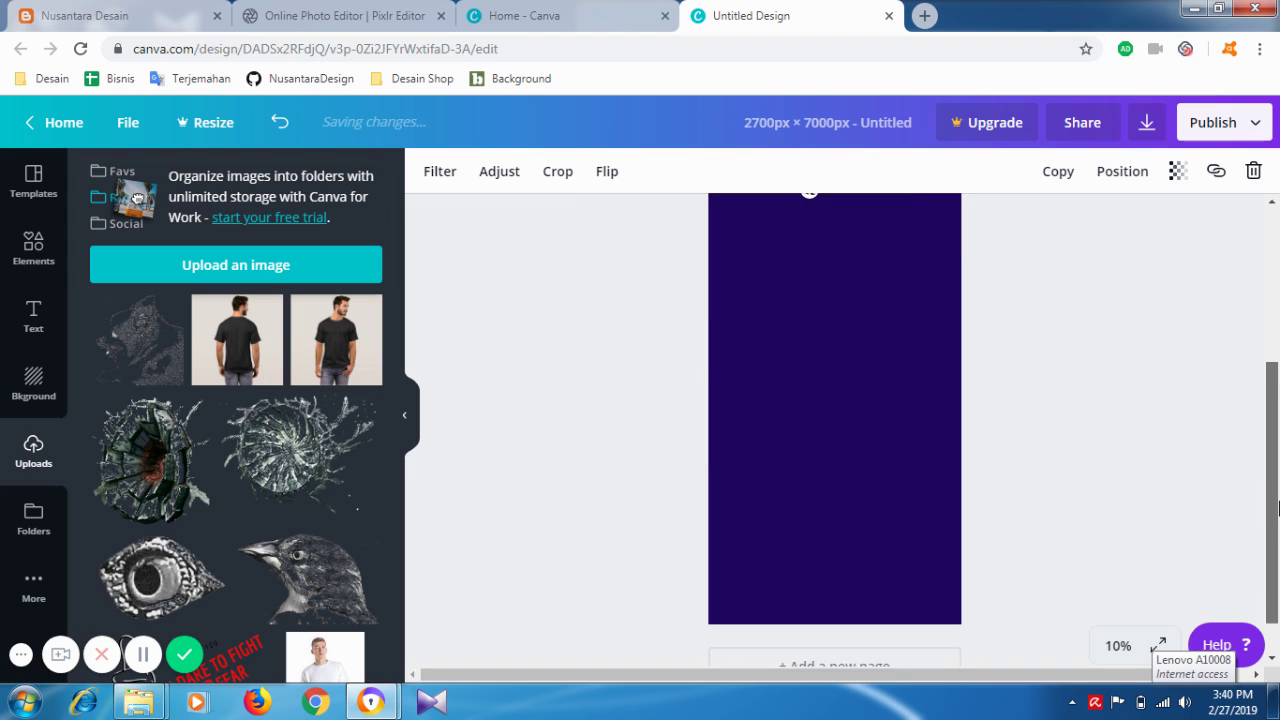
scroll(1276, 430, up, 4)
key(Escape)
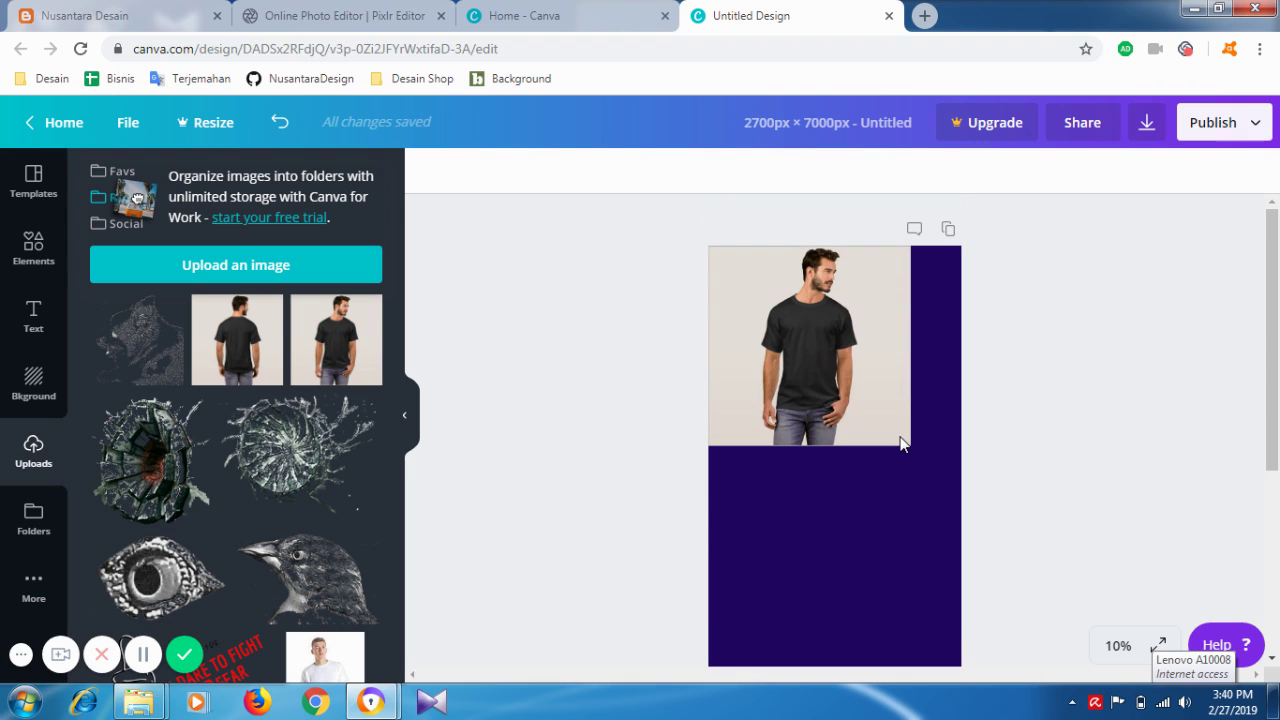
click(868, 397)
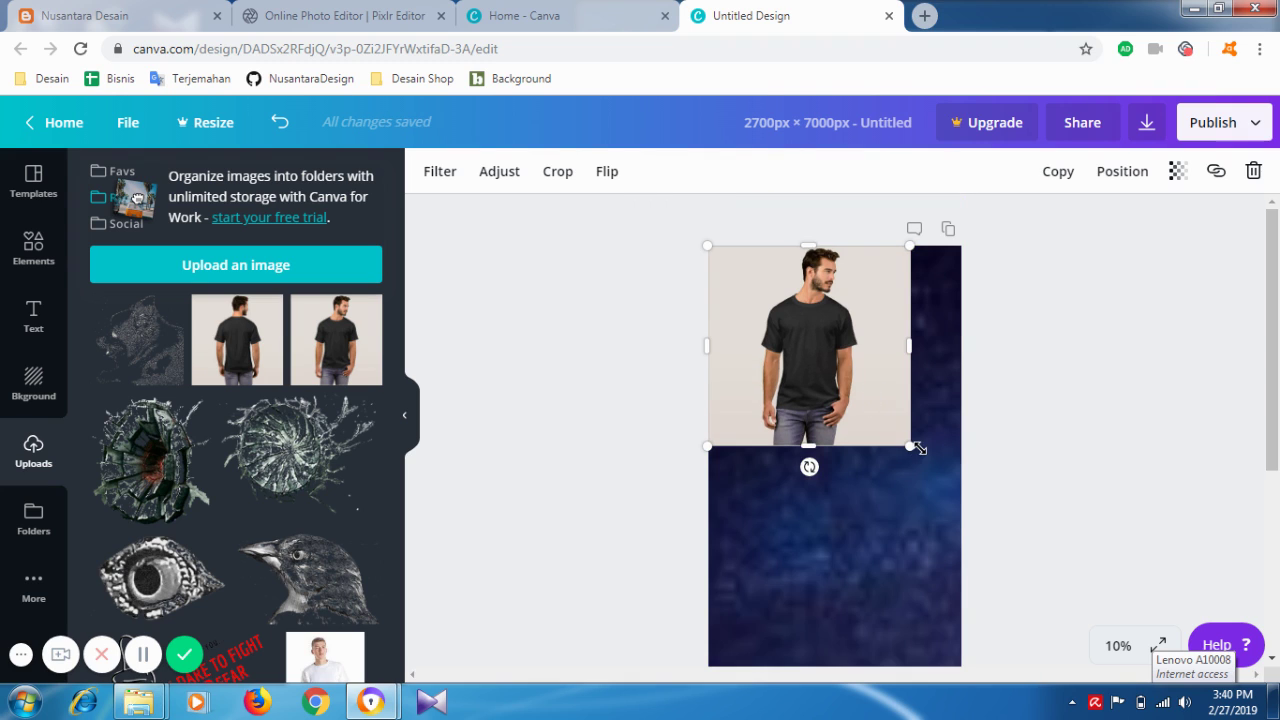
drag(934, 453, 971, 487)
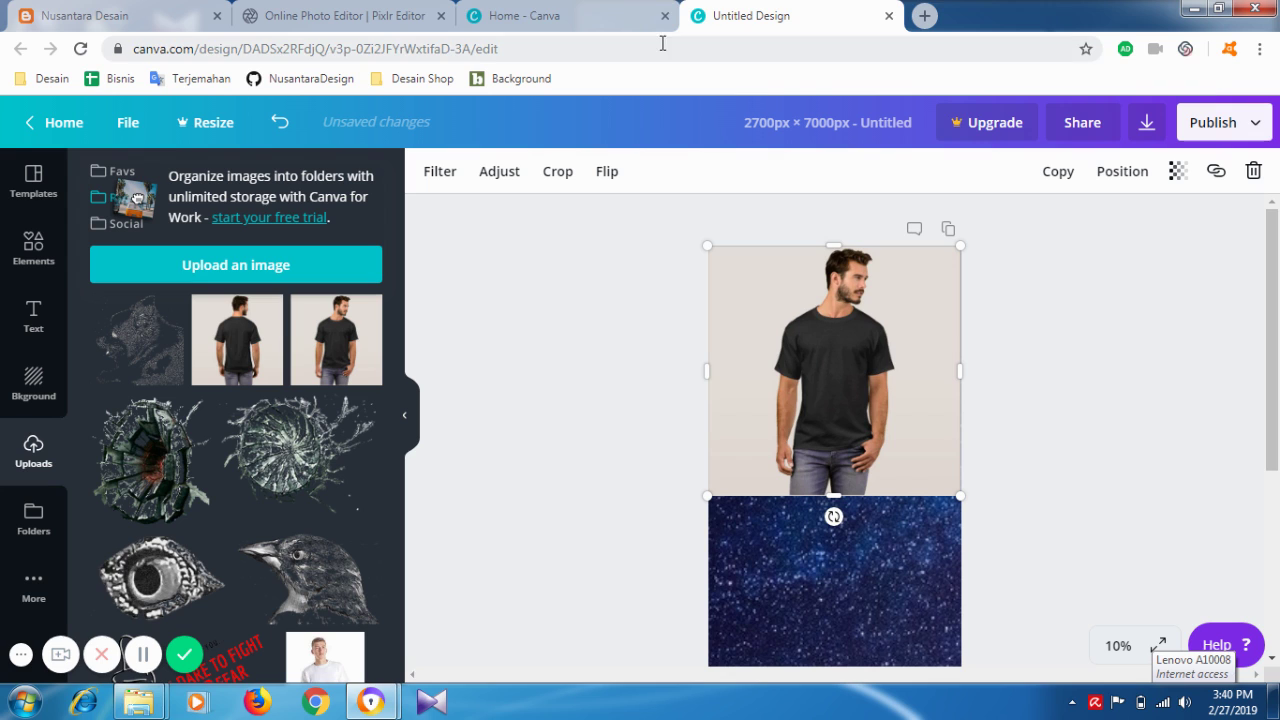
- Create a new design from the Canva home page with custom dimensions of 3000 px wide by 5000 px high
click(590, 12)
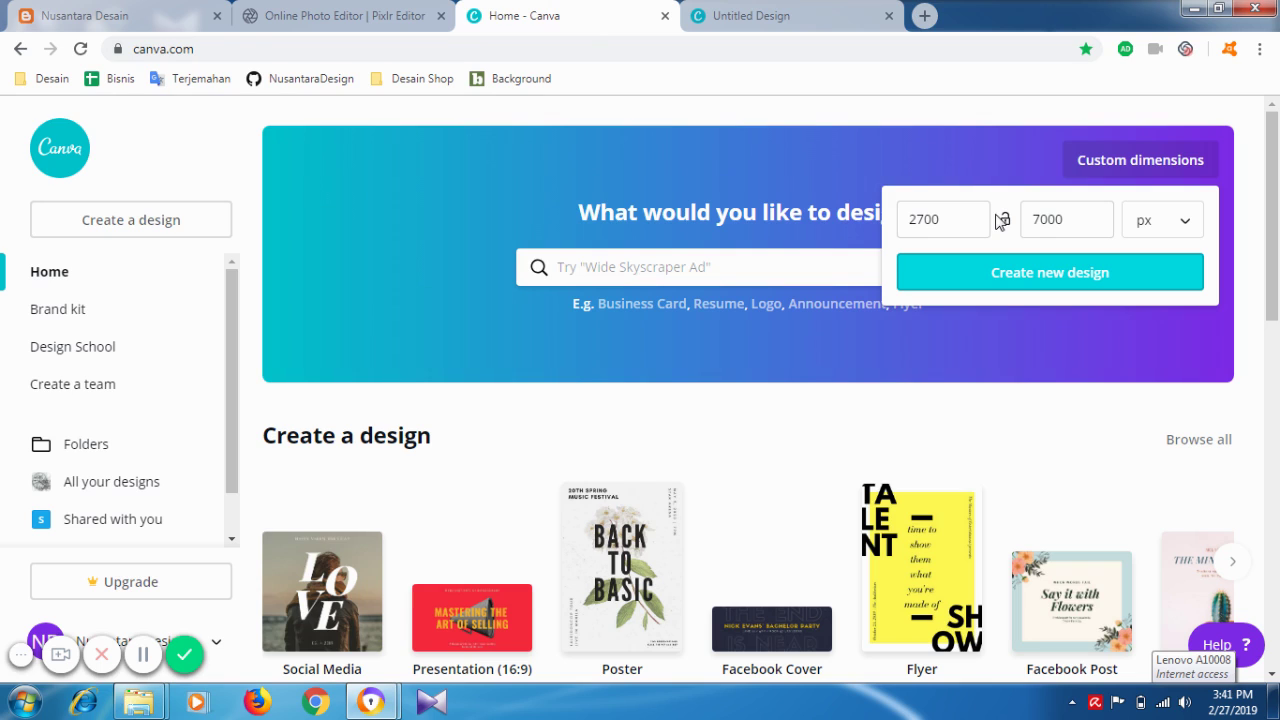
click(1029, 214)
click(965, 222)
drag(927, 219, 900, 216)
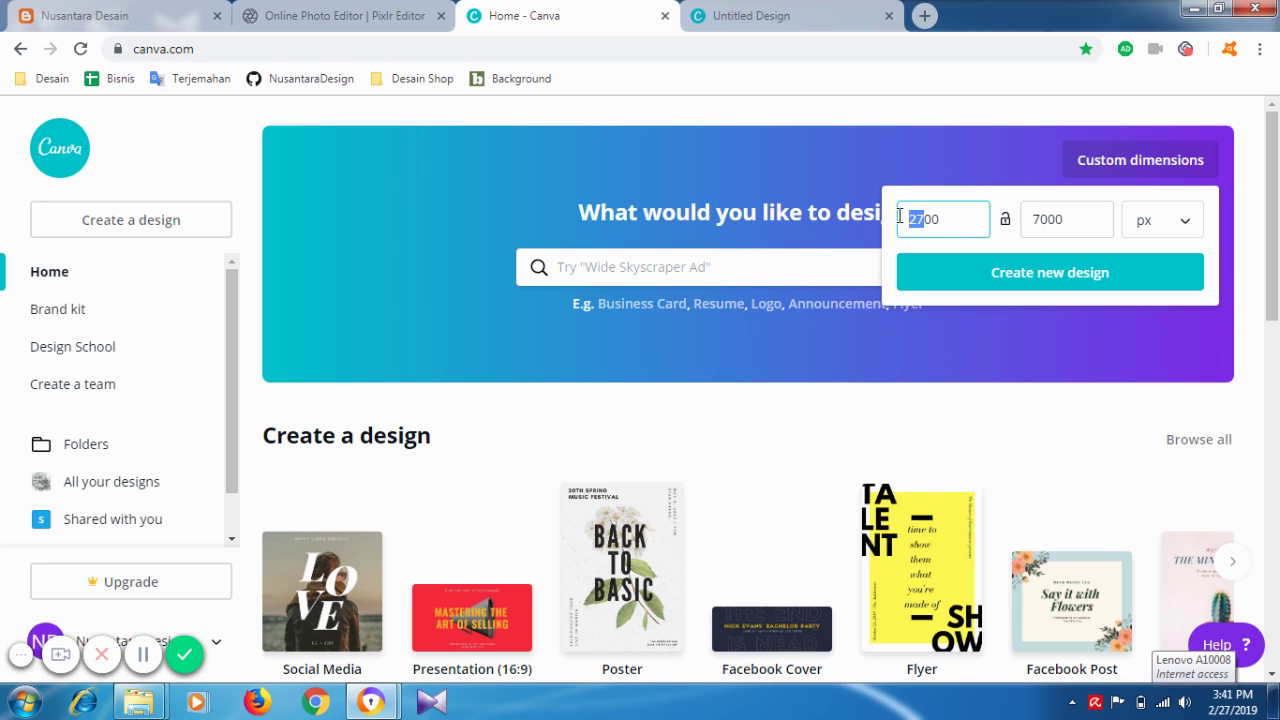
text(3)
click(1040, 217)
drag(1043, 218, 1034, 218)
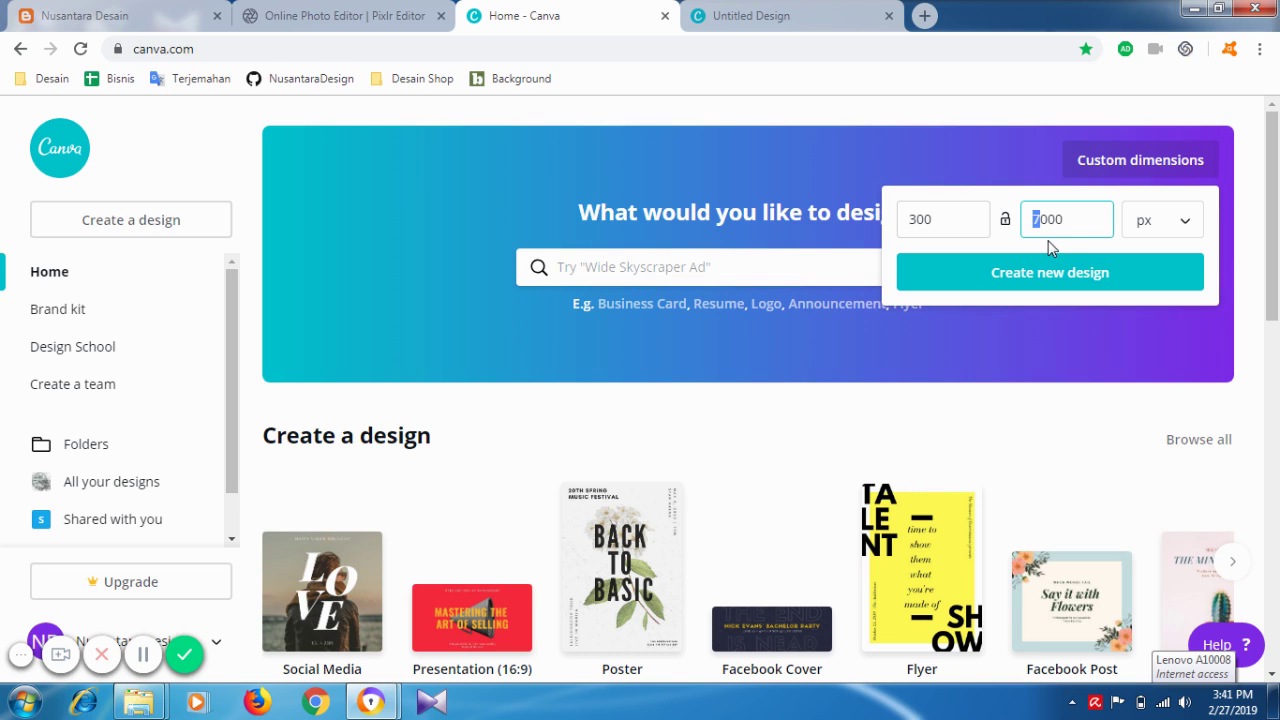
click(961, 218)
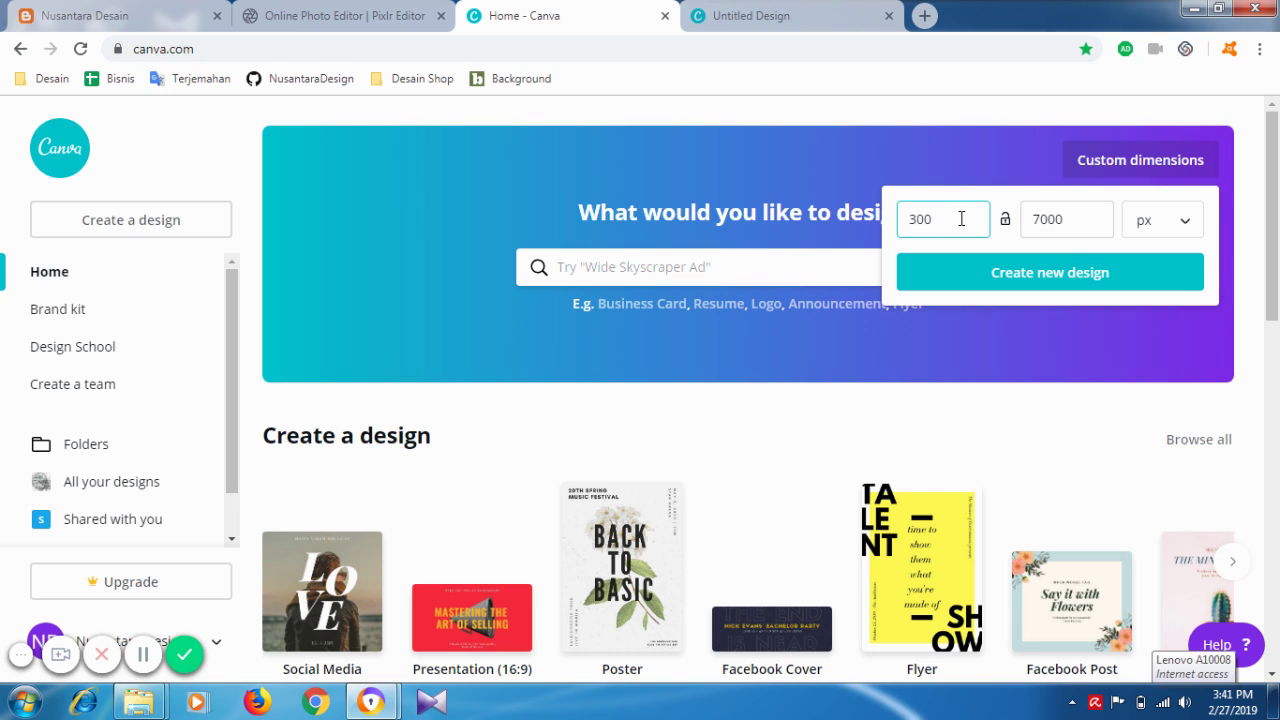
drag(1043, 225, 1035, 223)
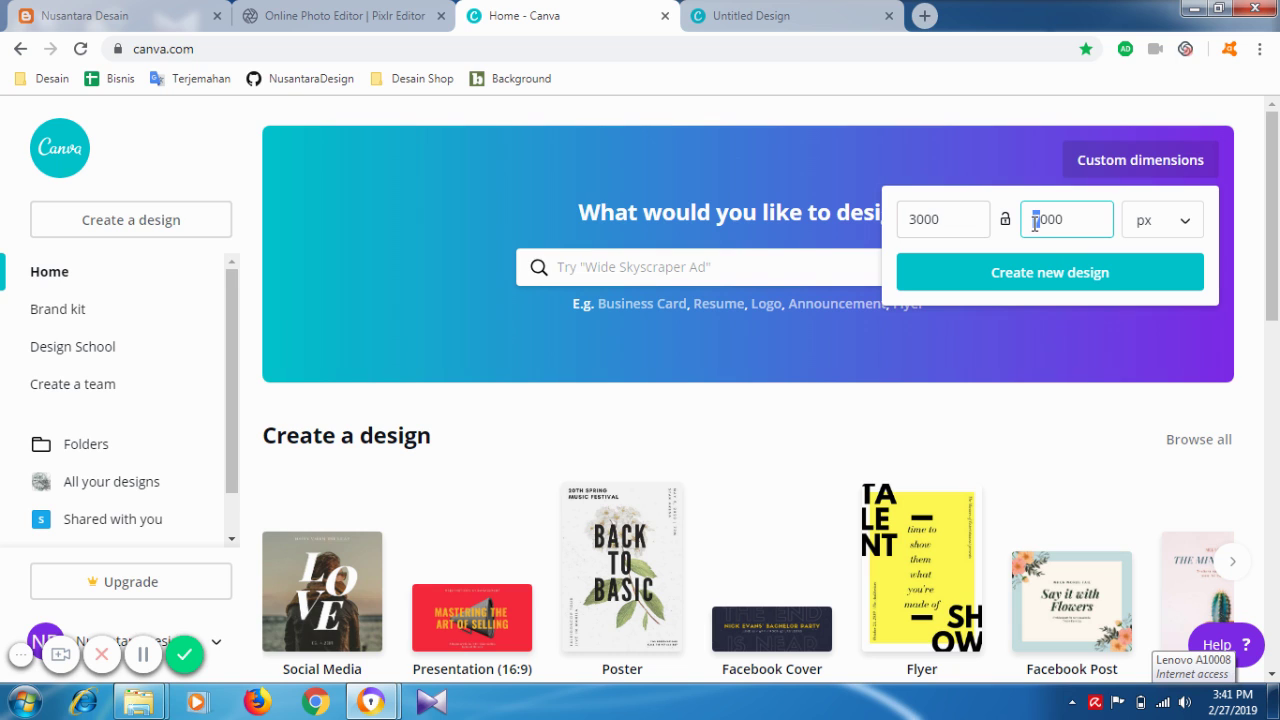
text(3)
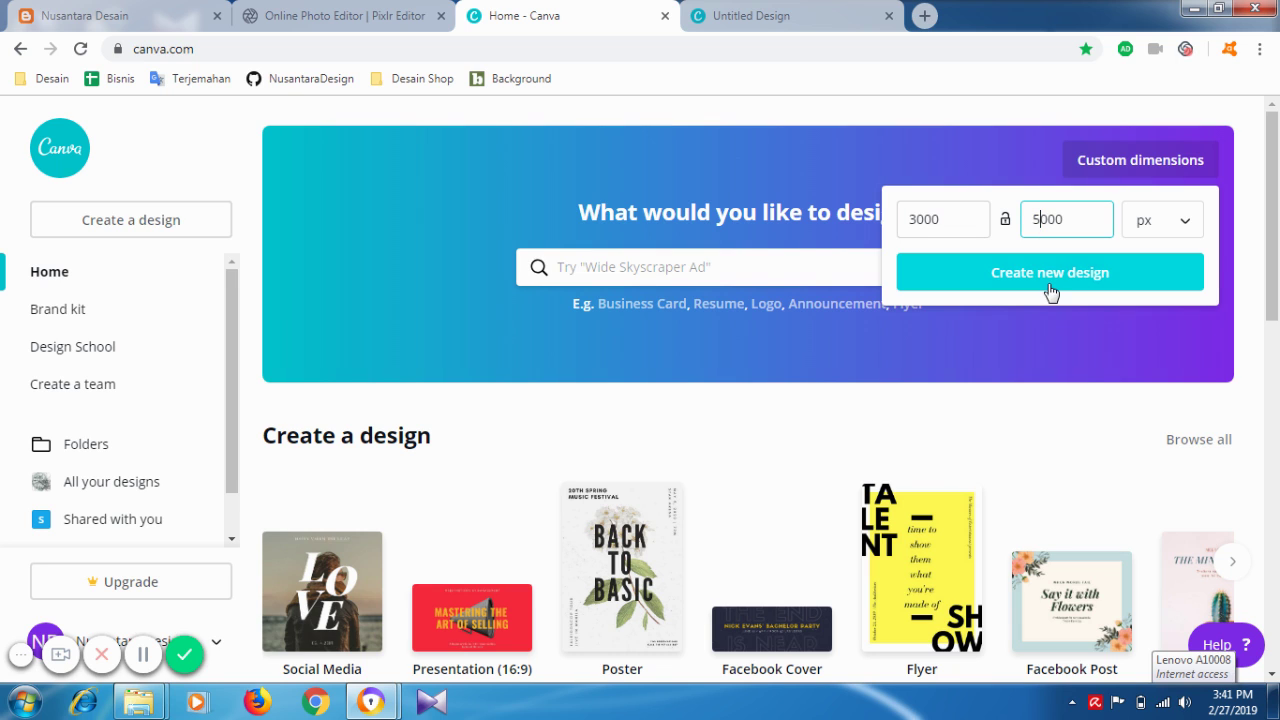
click(1046, 289)
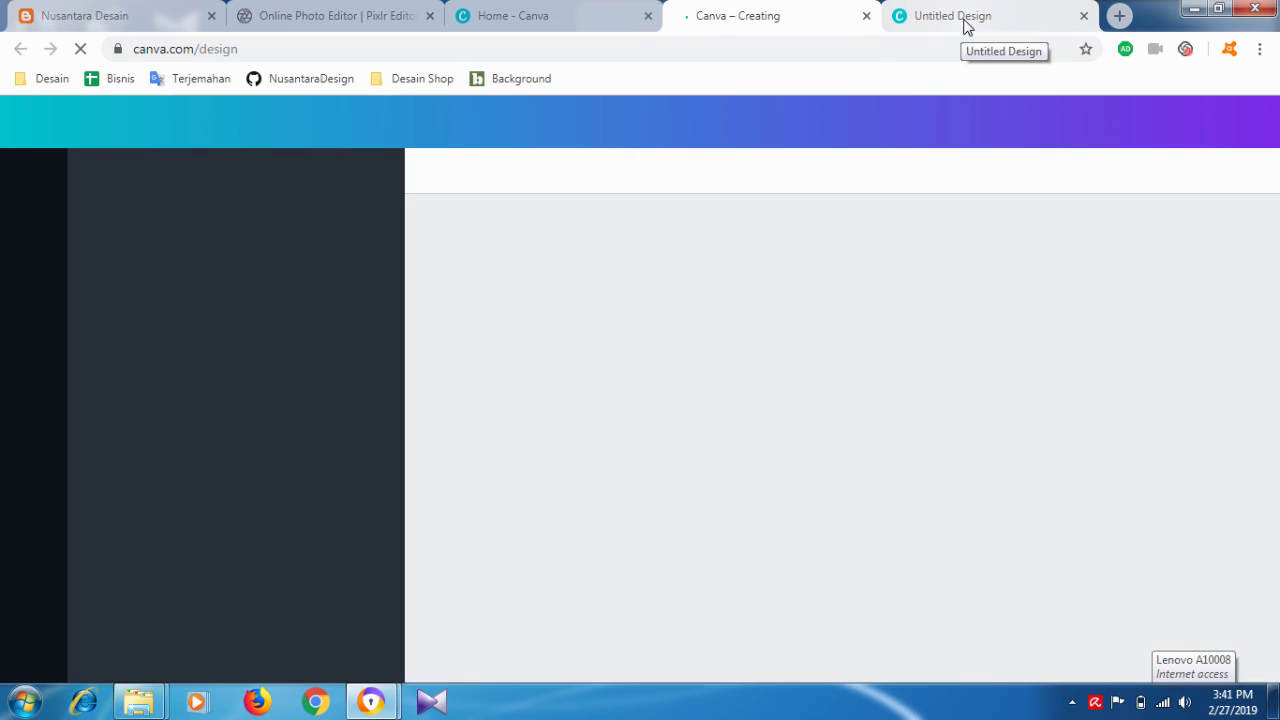
click(966, 25)
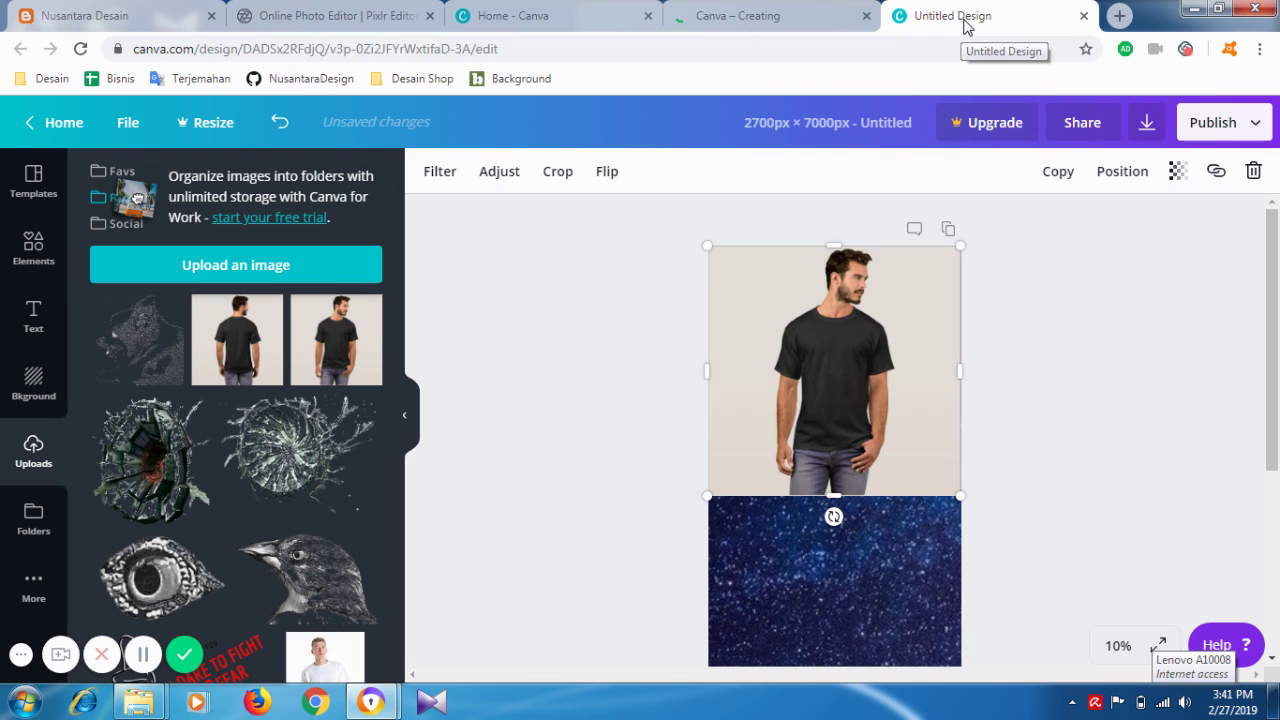
scroll(1160, 366, down, 1)
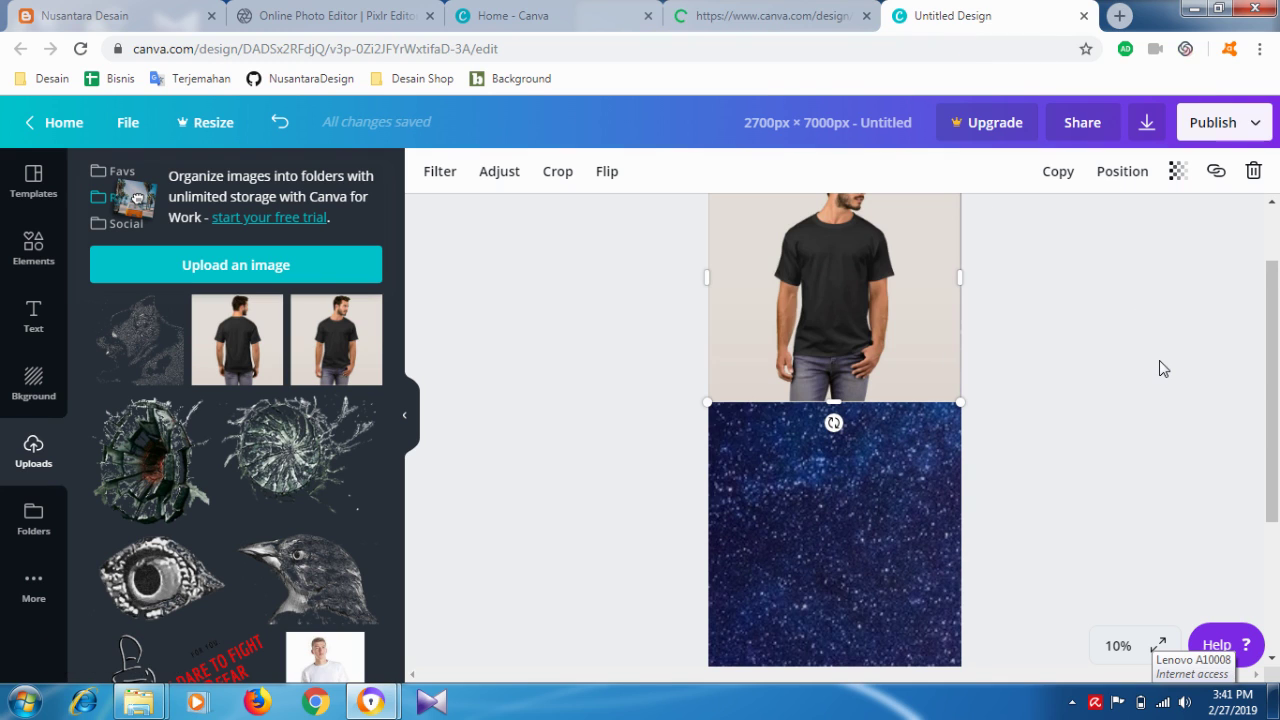
scroll(1168, 365, down, 2)
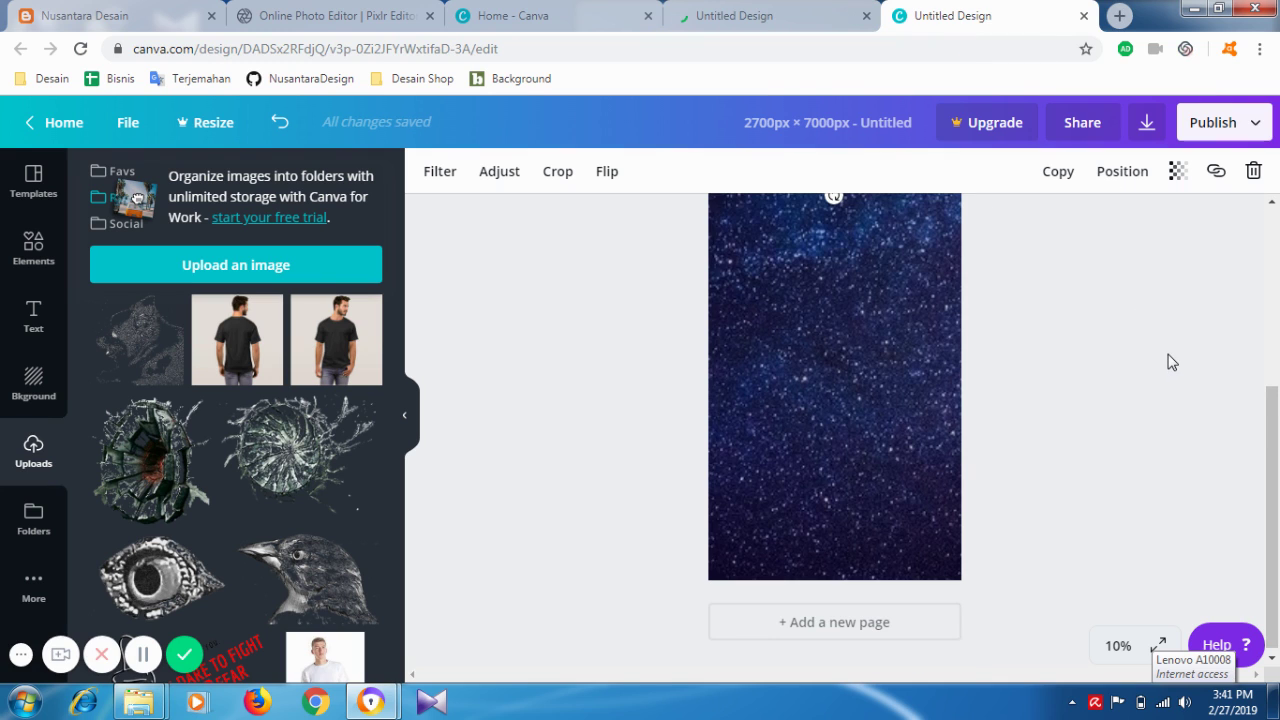
scroll(1210, 390, up, 3)
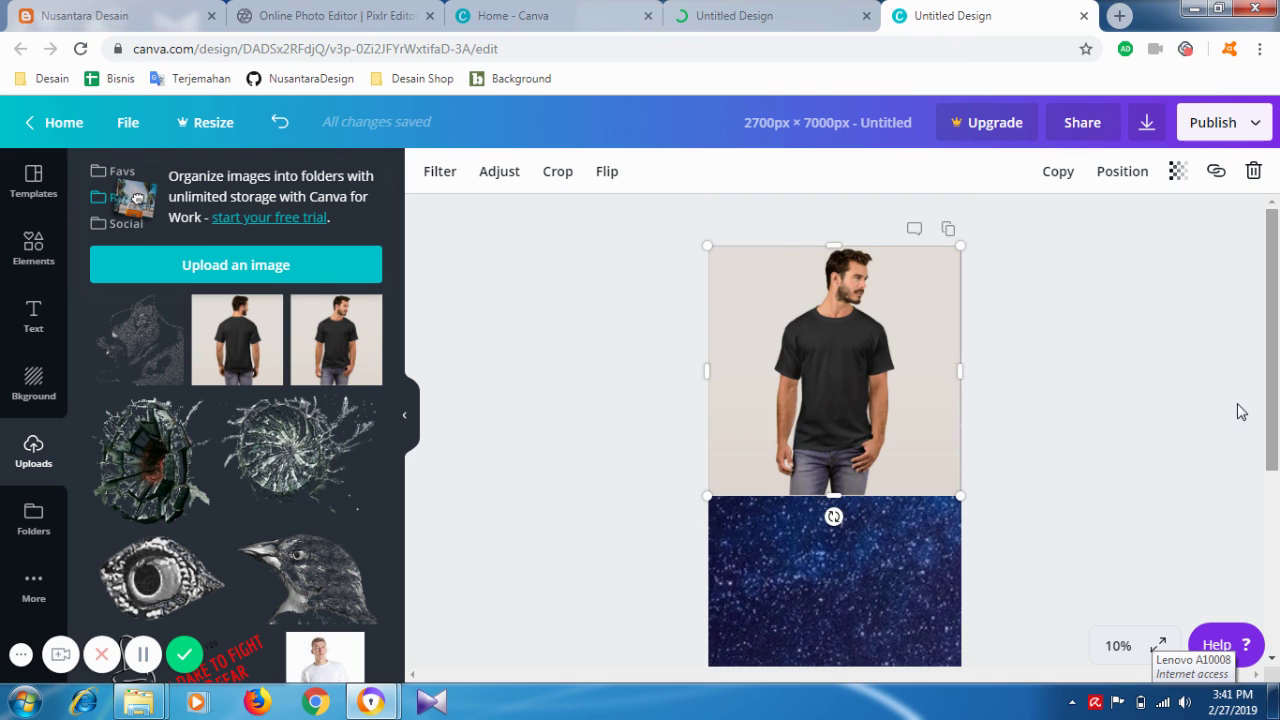
click(724, 17)
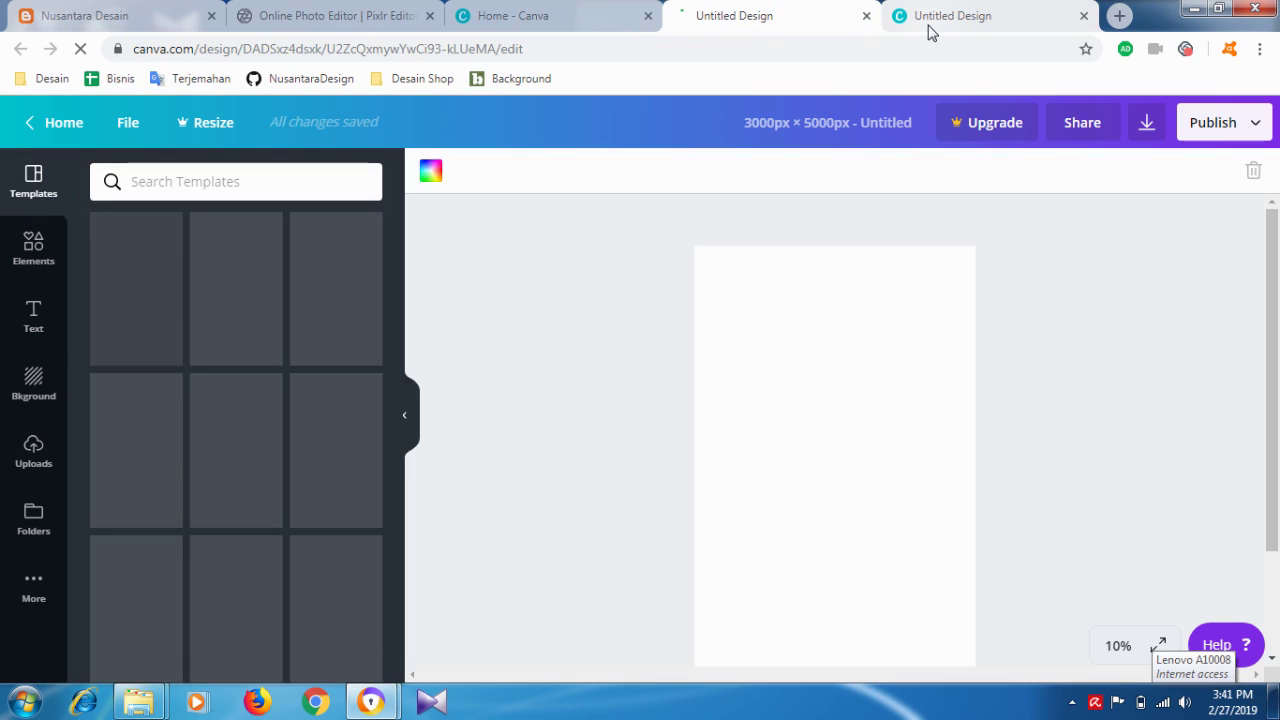
click(928, 28)
click(766, 26)
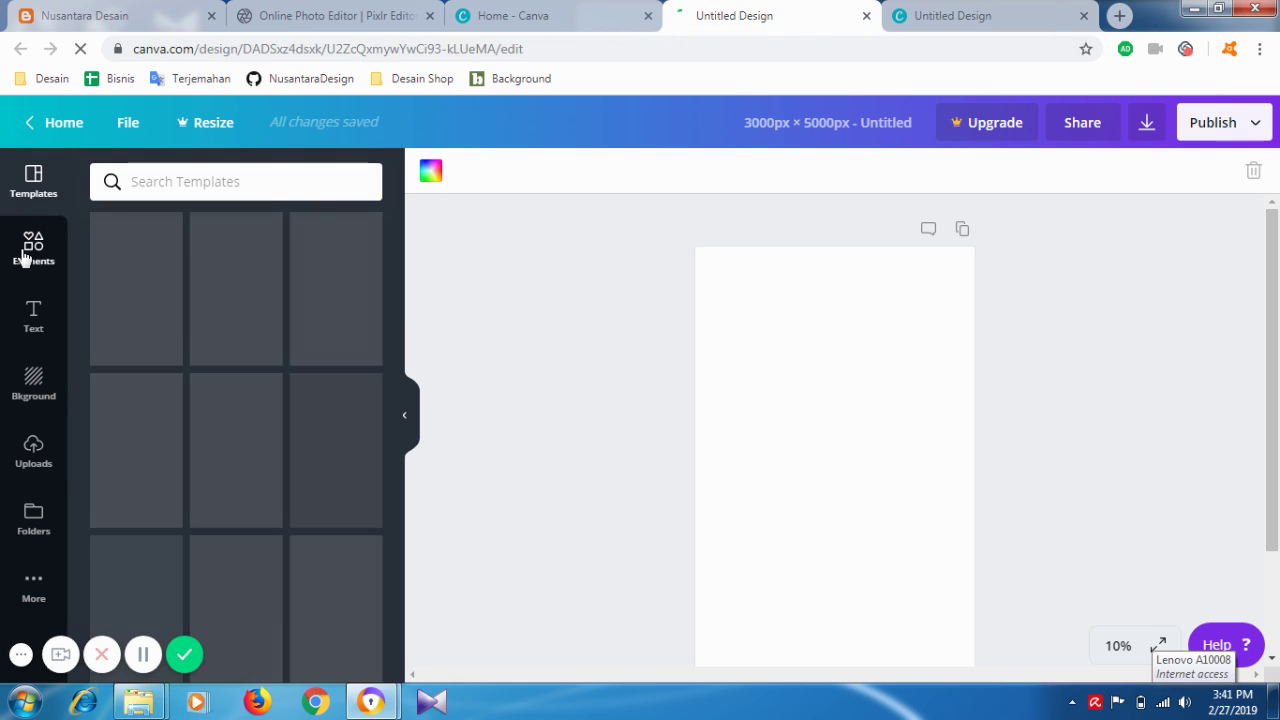
- Close the old 2700 × 7000 px design and apply the free dark blue starry-sky background to the new 3000 × 5000 px page
click(30, 398)
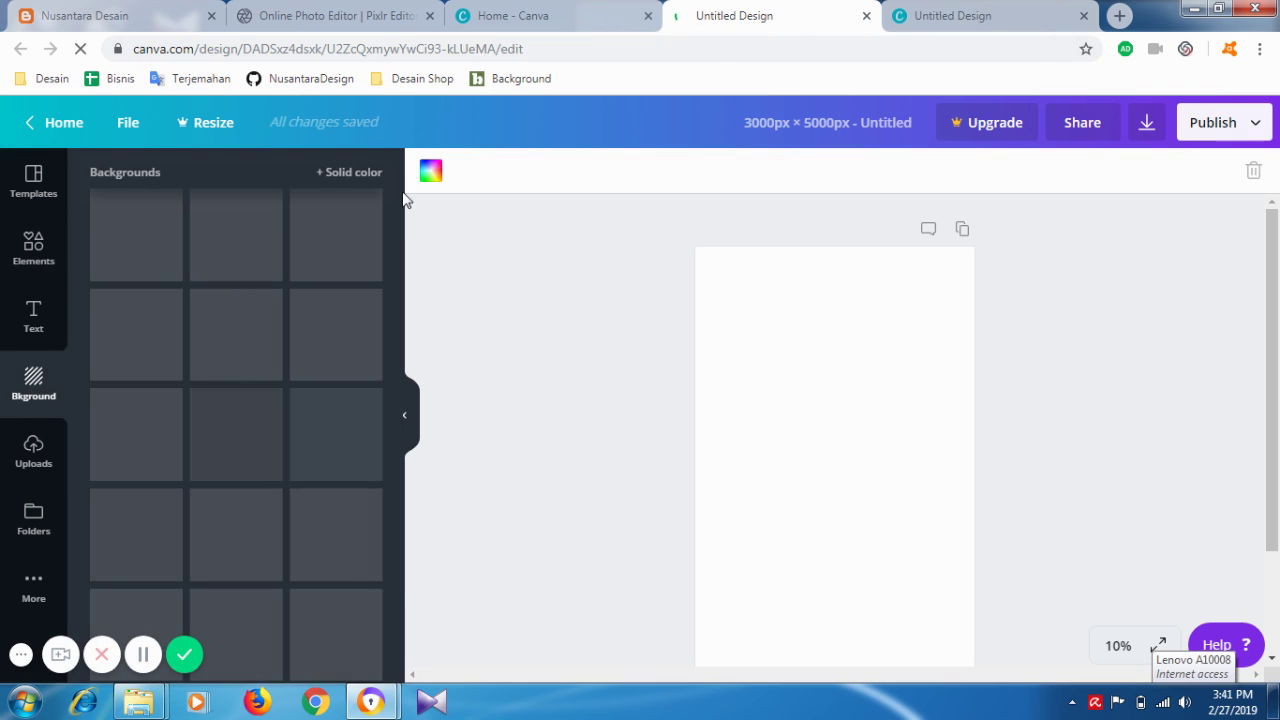
click(988, 14)
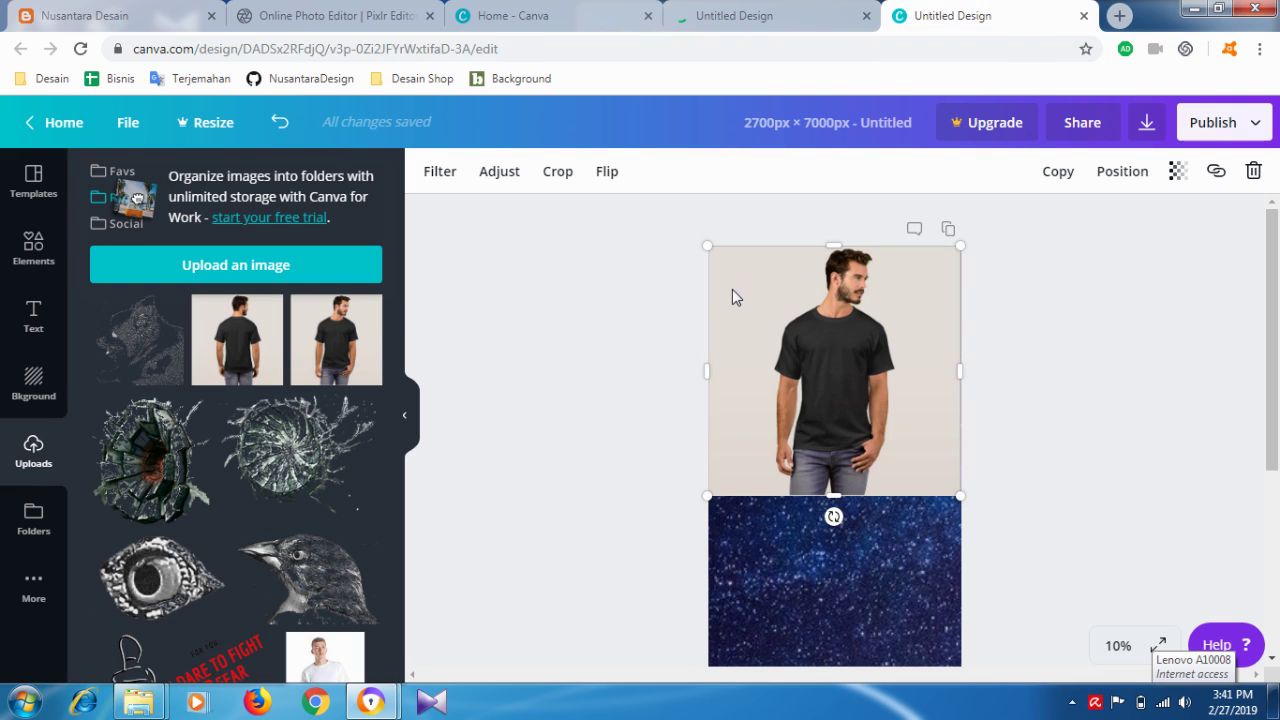
scroll(706, 305, down, 2)
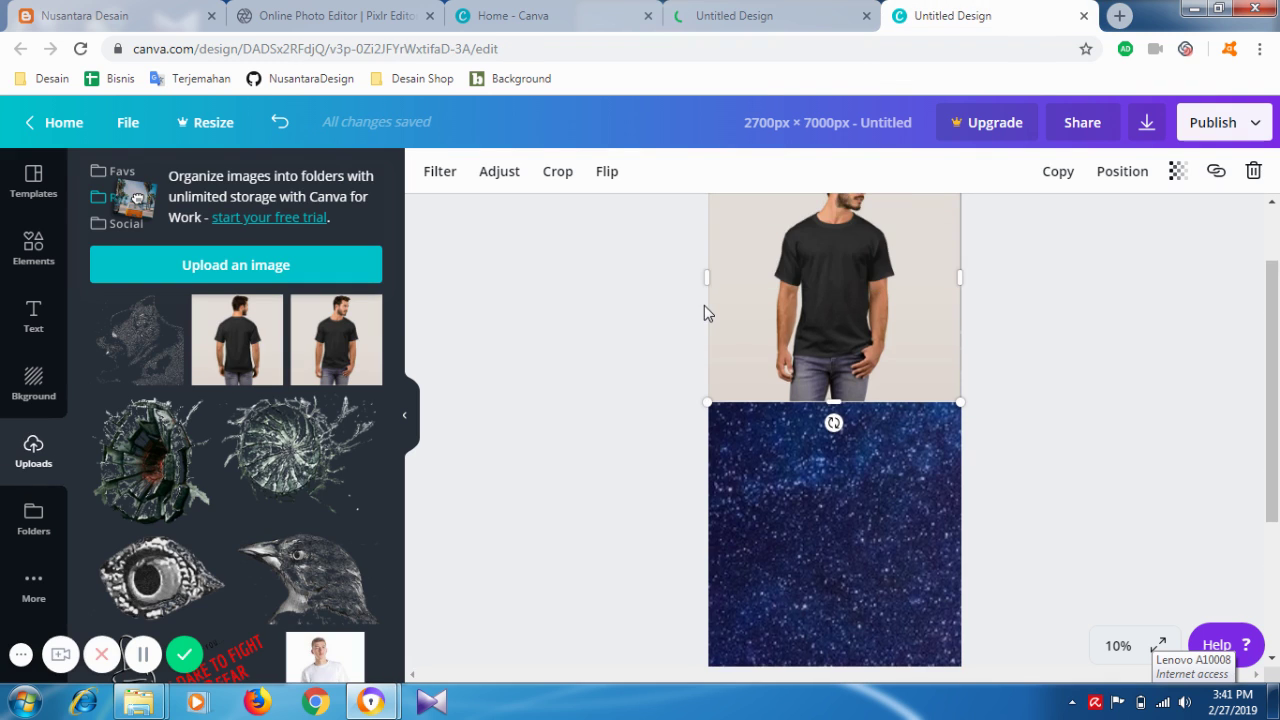
scroll(704, 305, up, 2)
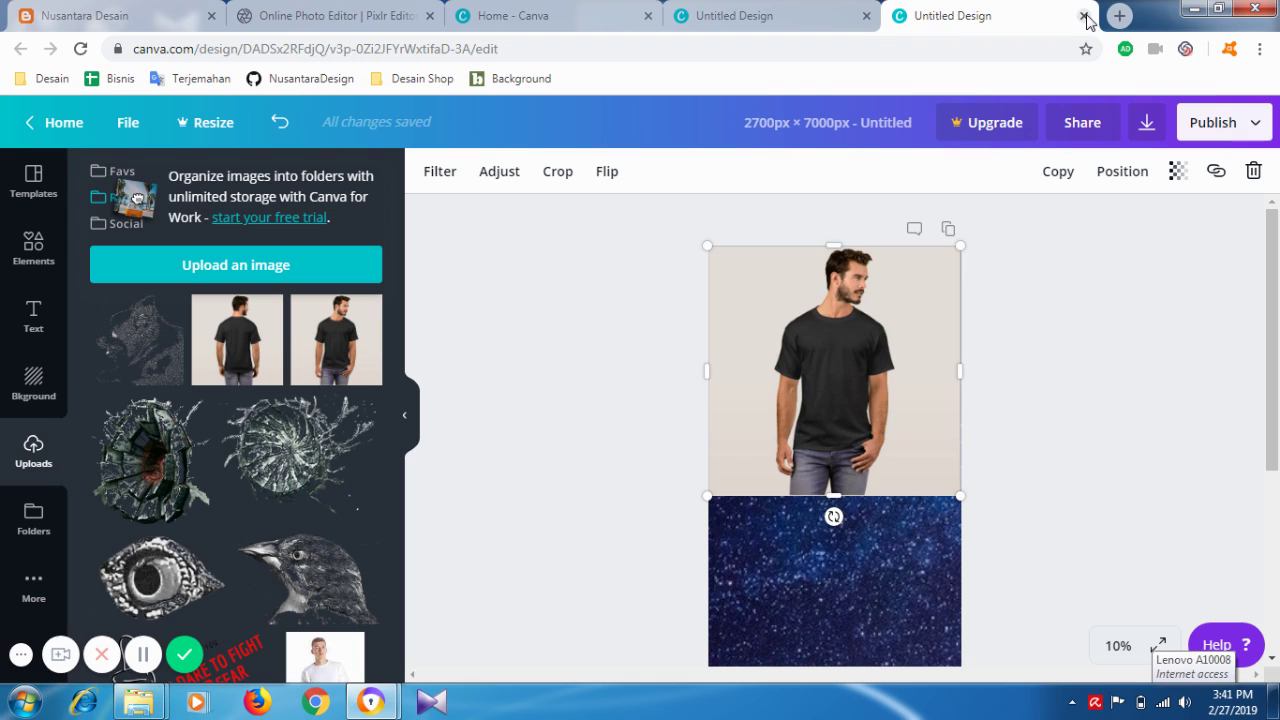
click(1084, 17)
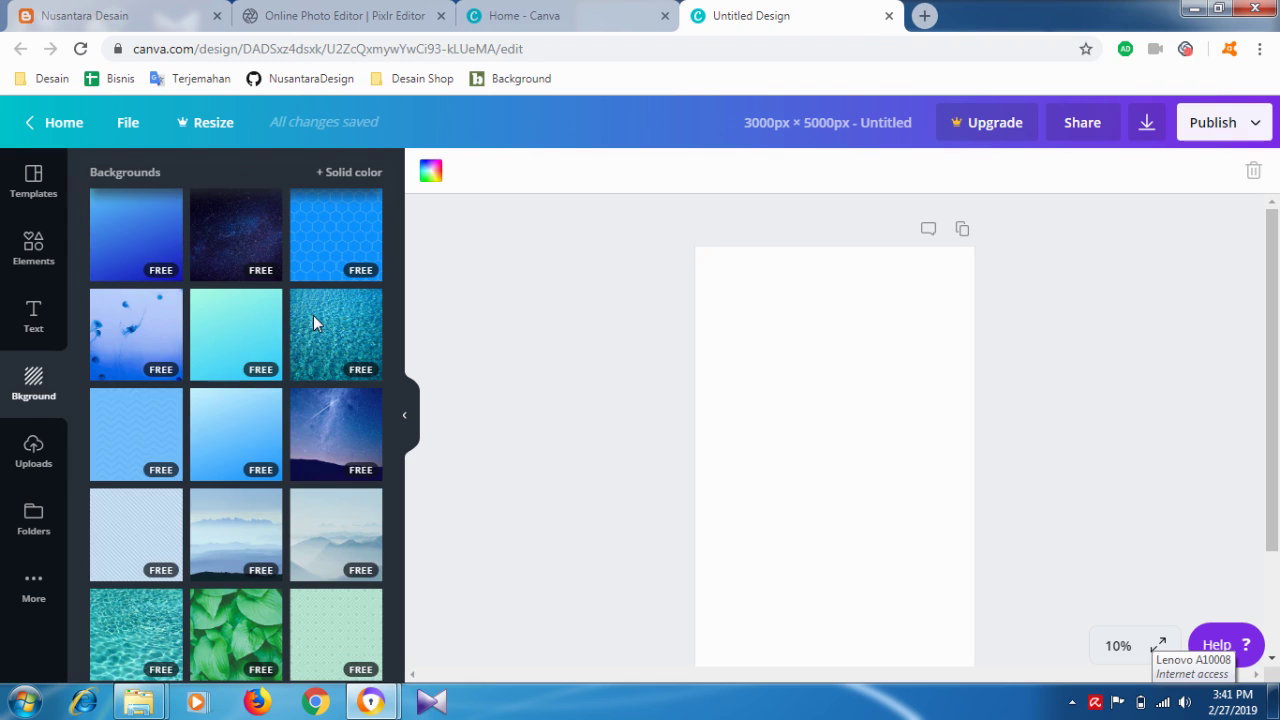
click(245, 260)
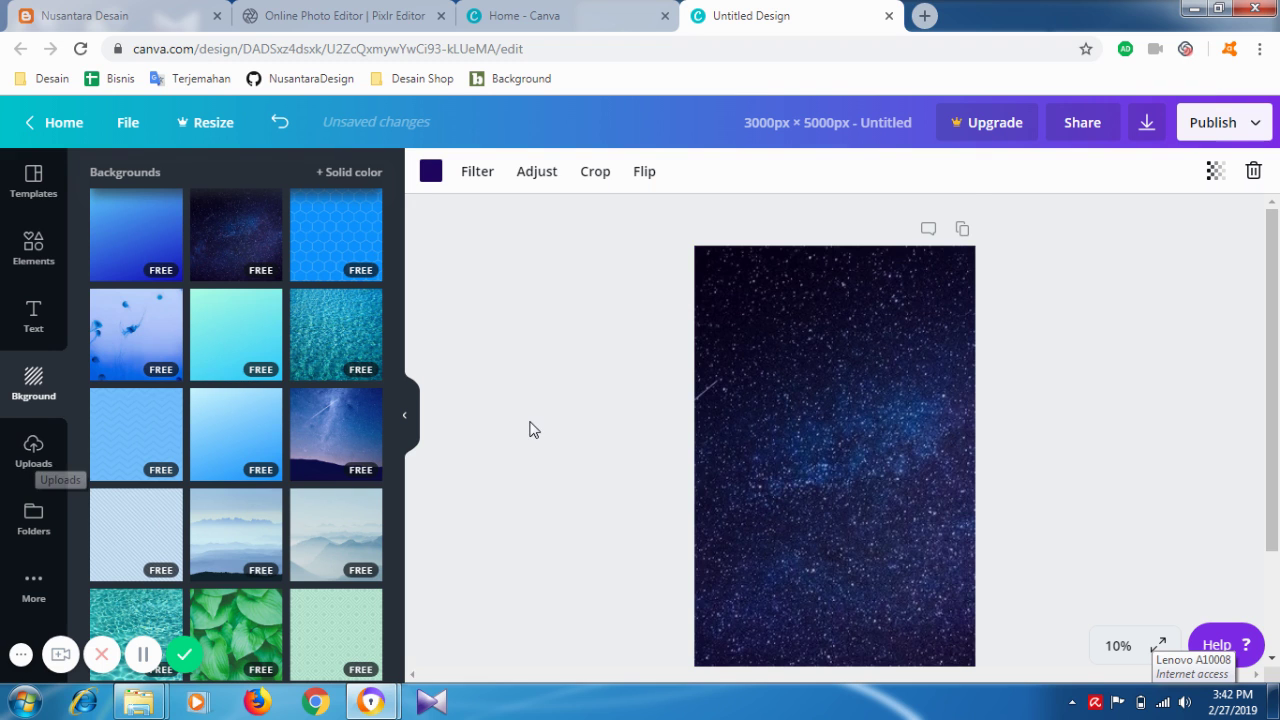
scroll(530, 428, down, 2)
scroll(540, 429, up, 2)
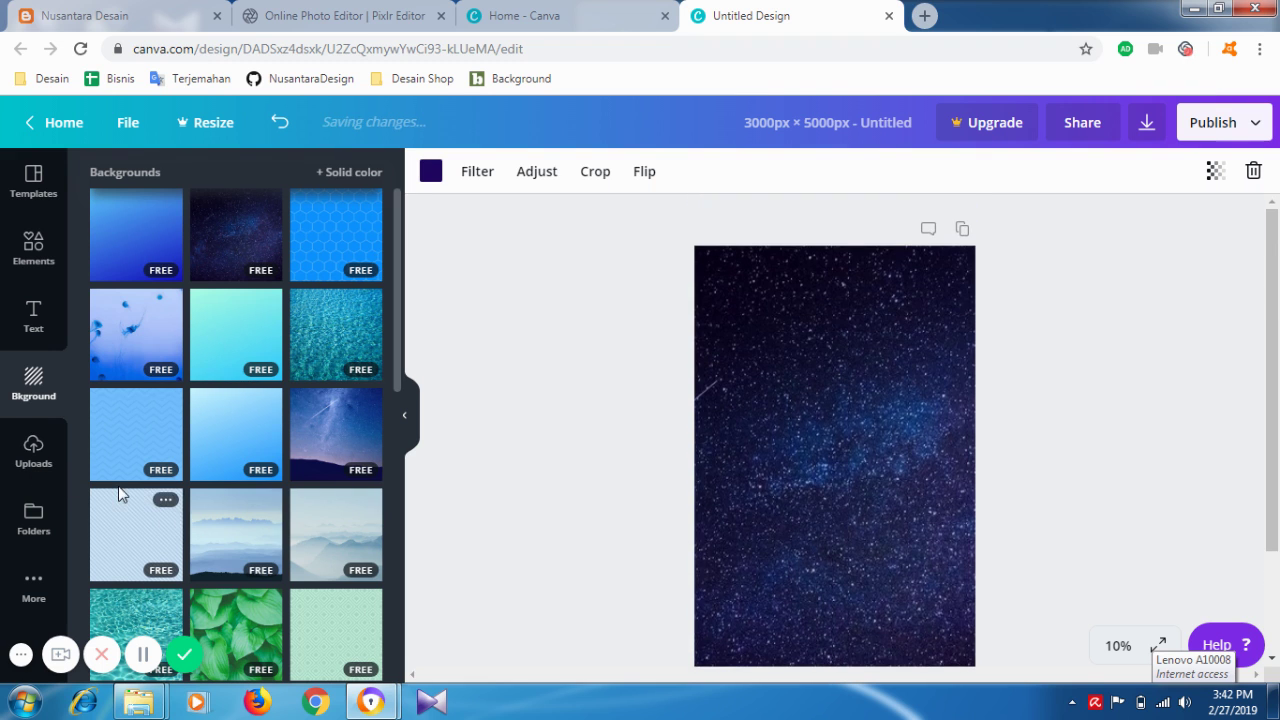
- Add the uploaded front-view black T-shirt photo and align it with the upper-left corner of the page
click(36, 460)
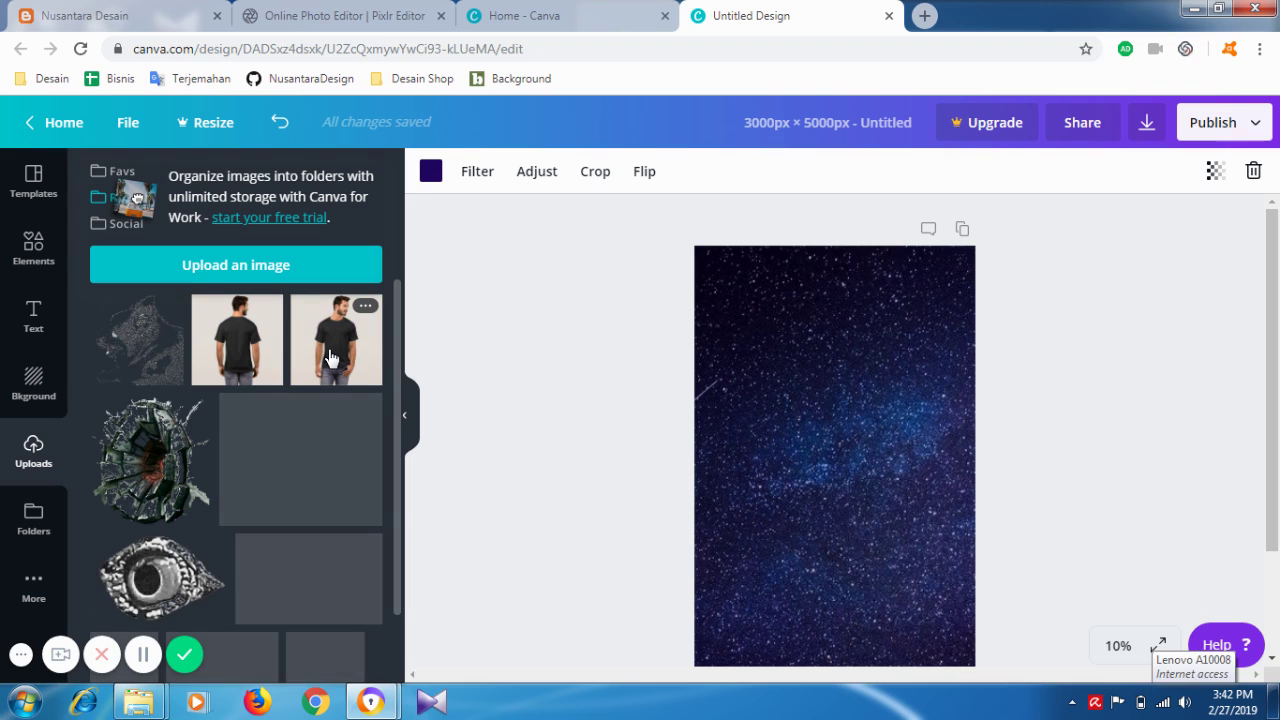
click(331, 356)
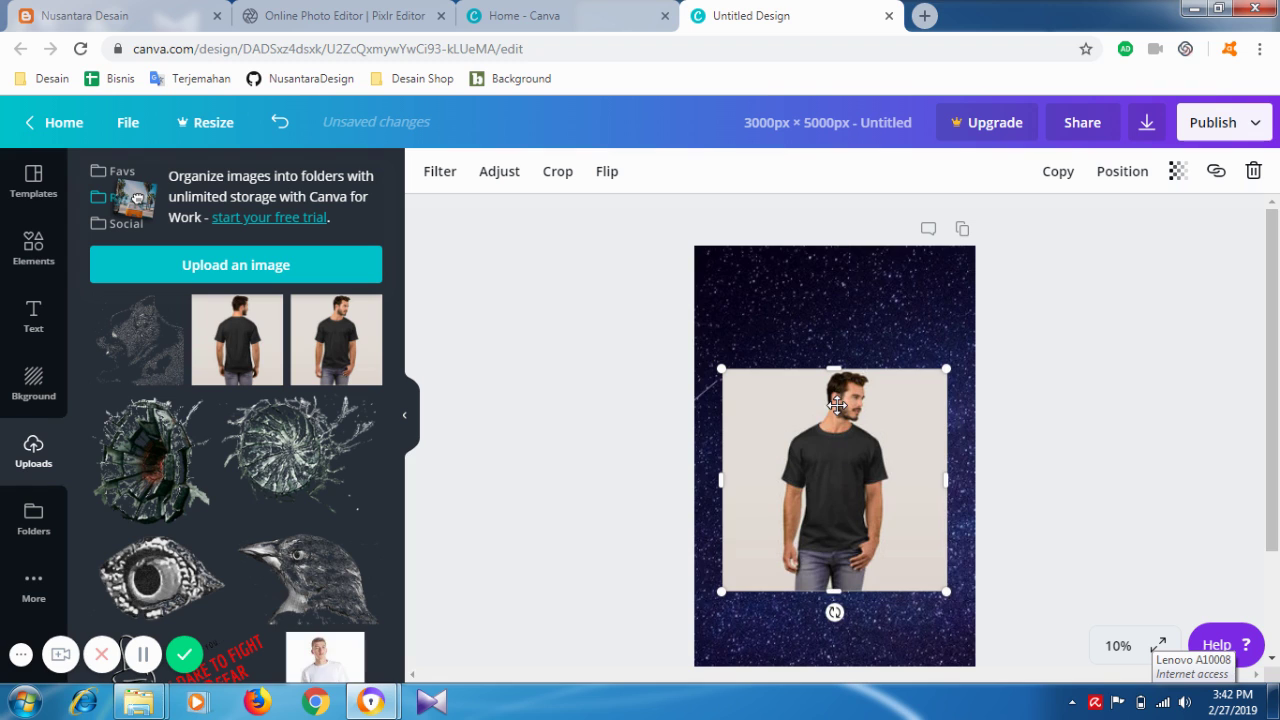
drag(837, 406, 818, 322)
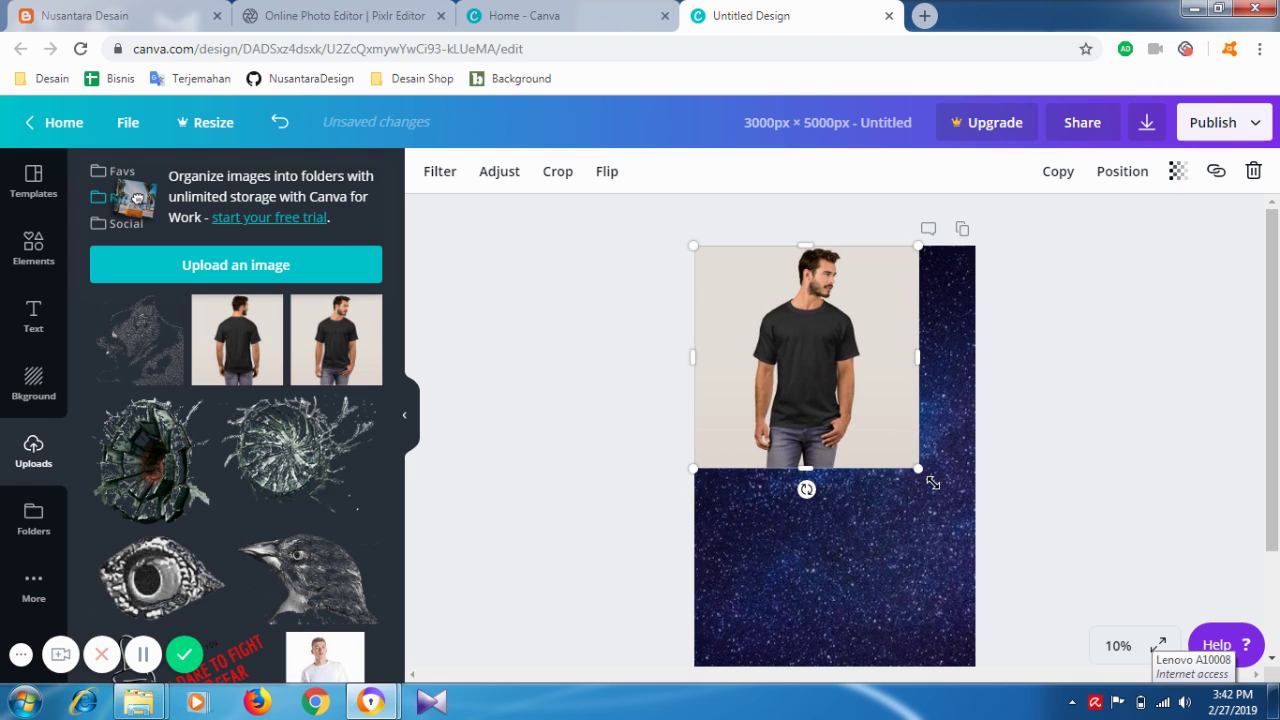
- Enlarge the T-shirt photo proportionally from its lower-right and lower-left corners until it covers the whole page, and deselect it
drag(932, 483, 1050, 545)
scroll(900, 480, down, 2)
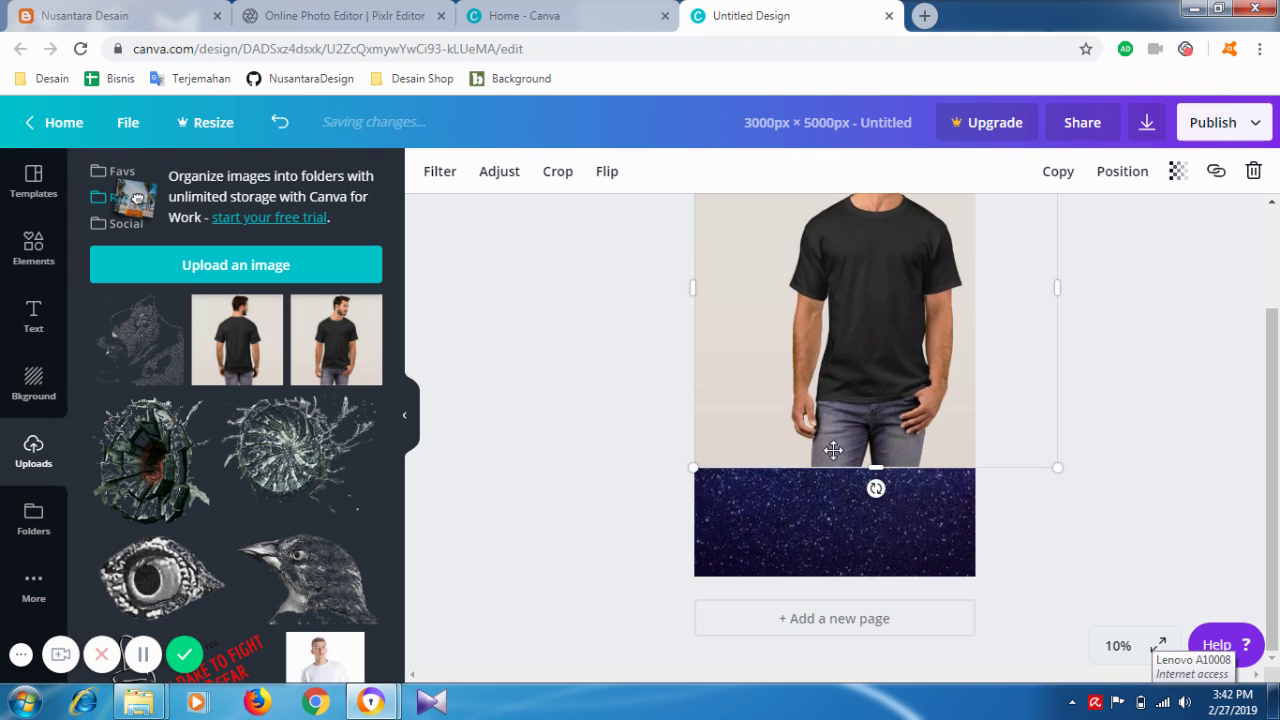
drag(698, 467, 610, 605)
scroll(1020, 434, up, 5)
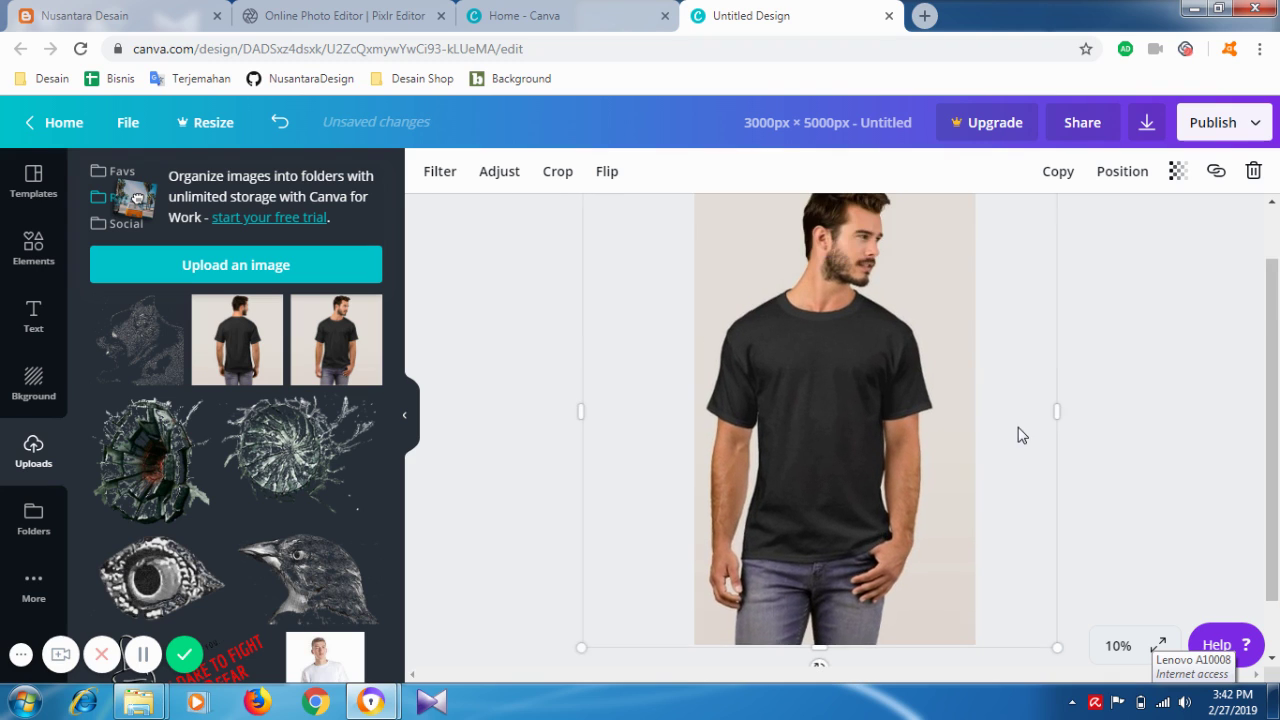
scroll(1026, 385, down, 4)
click(1086, 360)
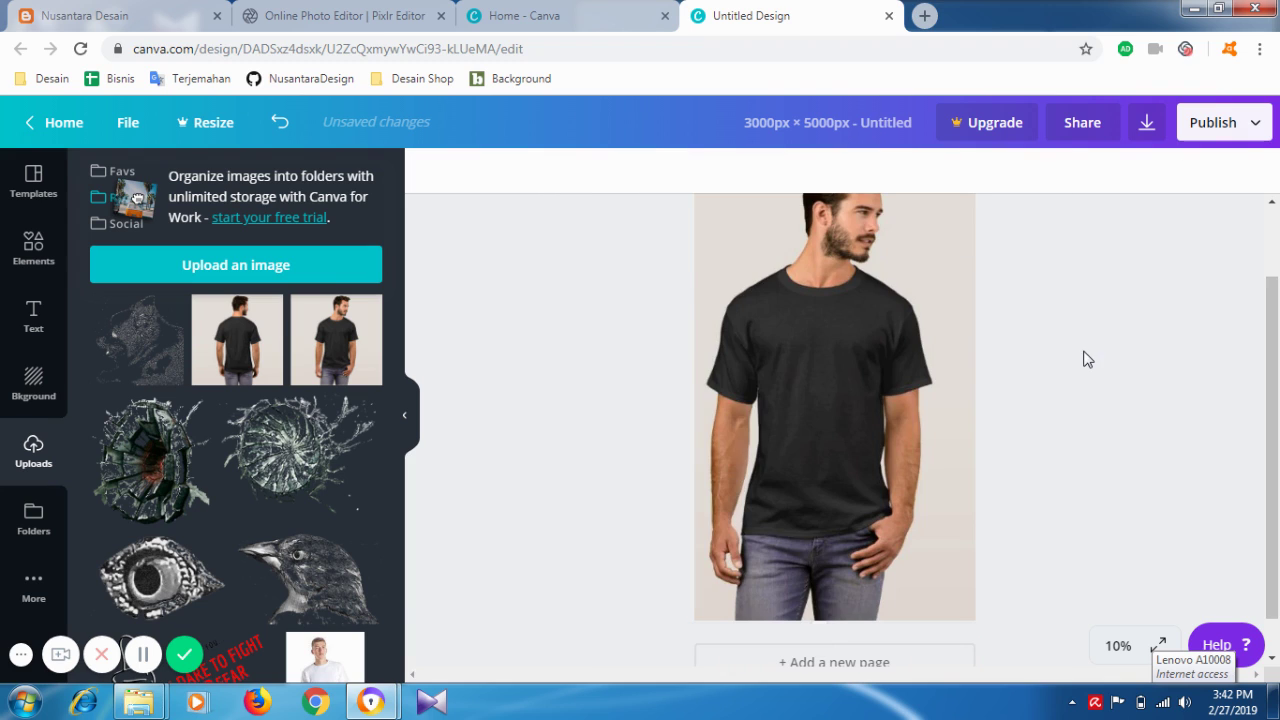
- Add the uploaded transparent dog sketch, shrink it proportionally, and place it on the chest of the black T-shirt
click(160, 358)
drag(854, 383, 889, 395)
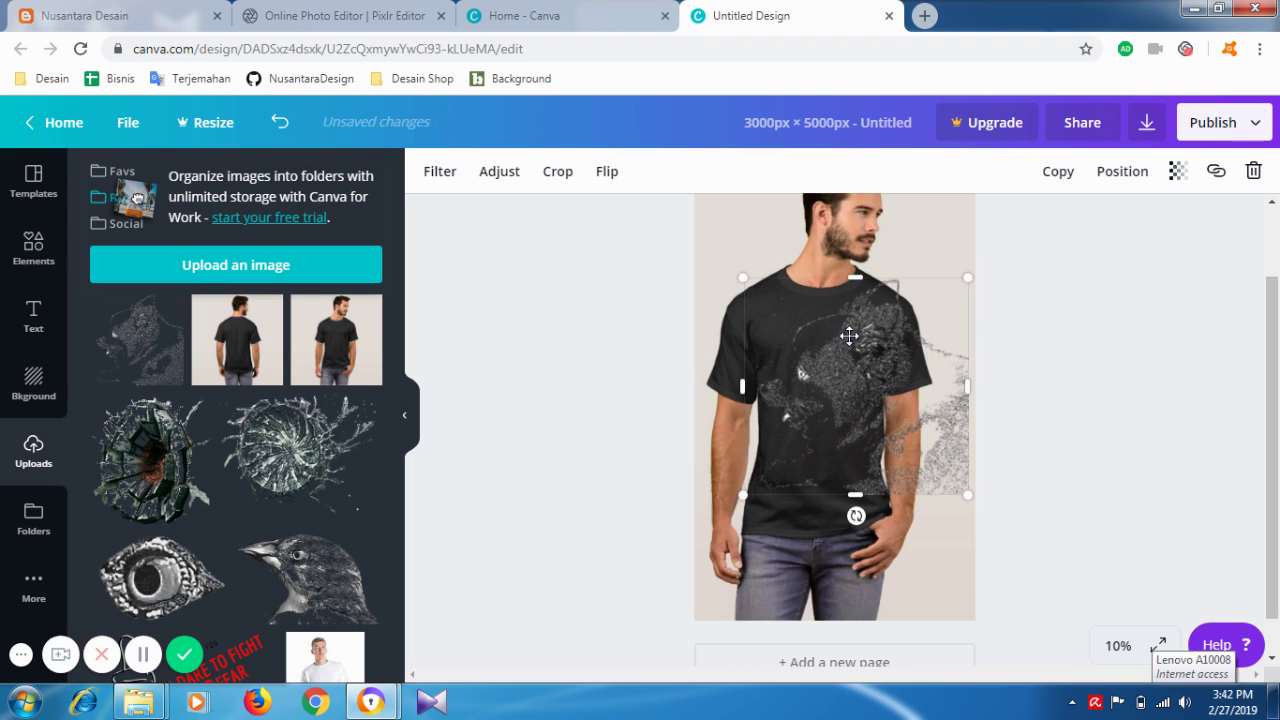
drag(849, 337, 868, 354)
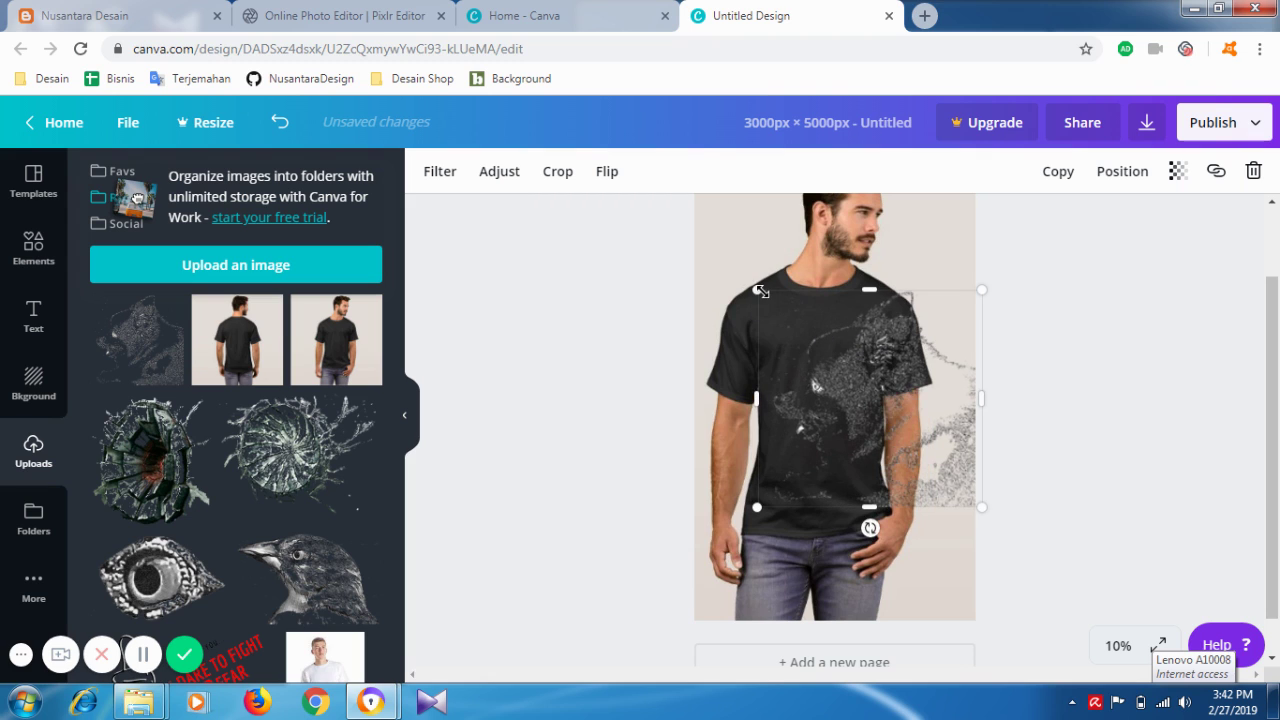
drag(761, 291, 853, 366)
drag(902, 440, 811, 389)
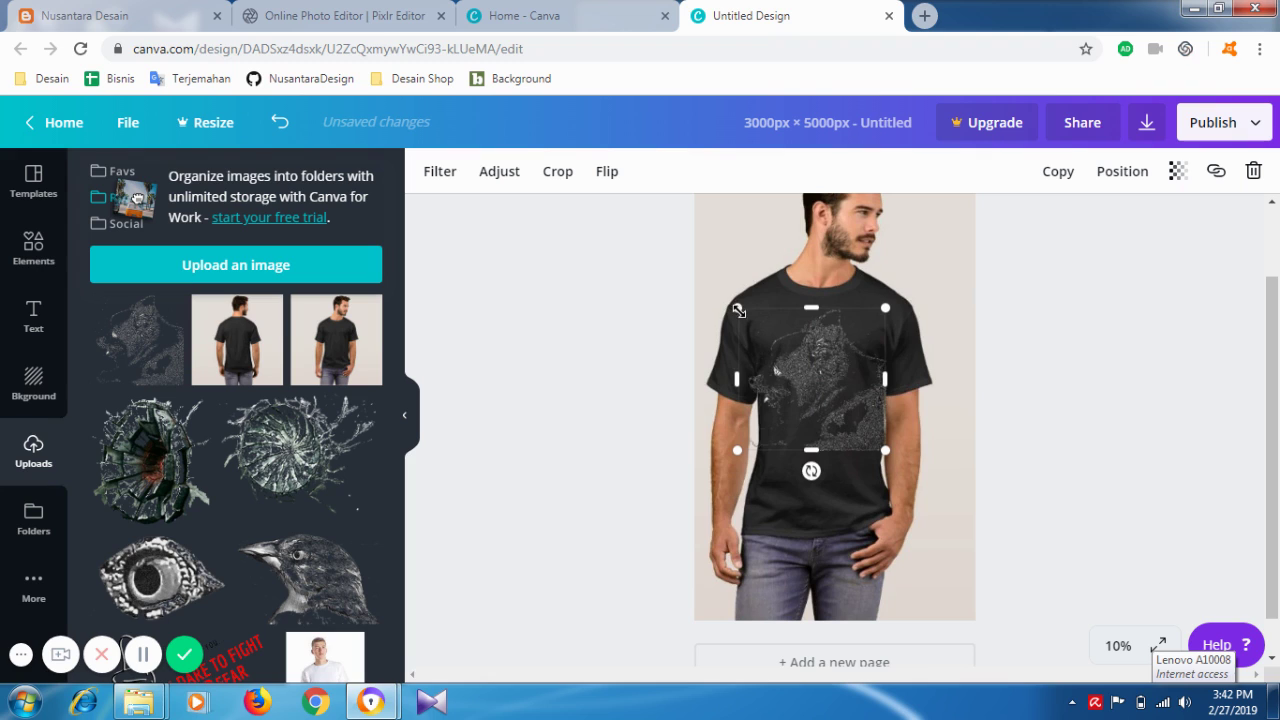
- Shrink the dog sketch further to about 1,135 × 1,096 px, center it on the shirt's chest, and deselect it
drag(773, 323, 786, 340)
drag(831, 386, 824, 368)
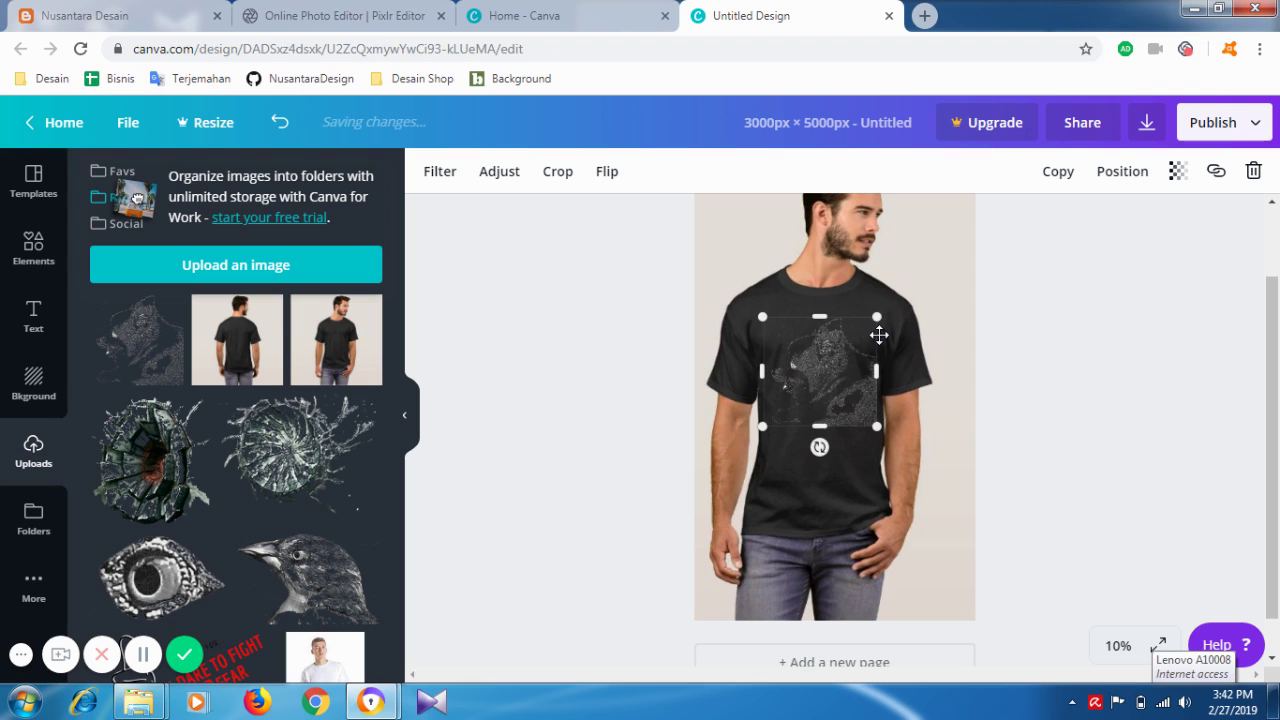
click(1043, 320)
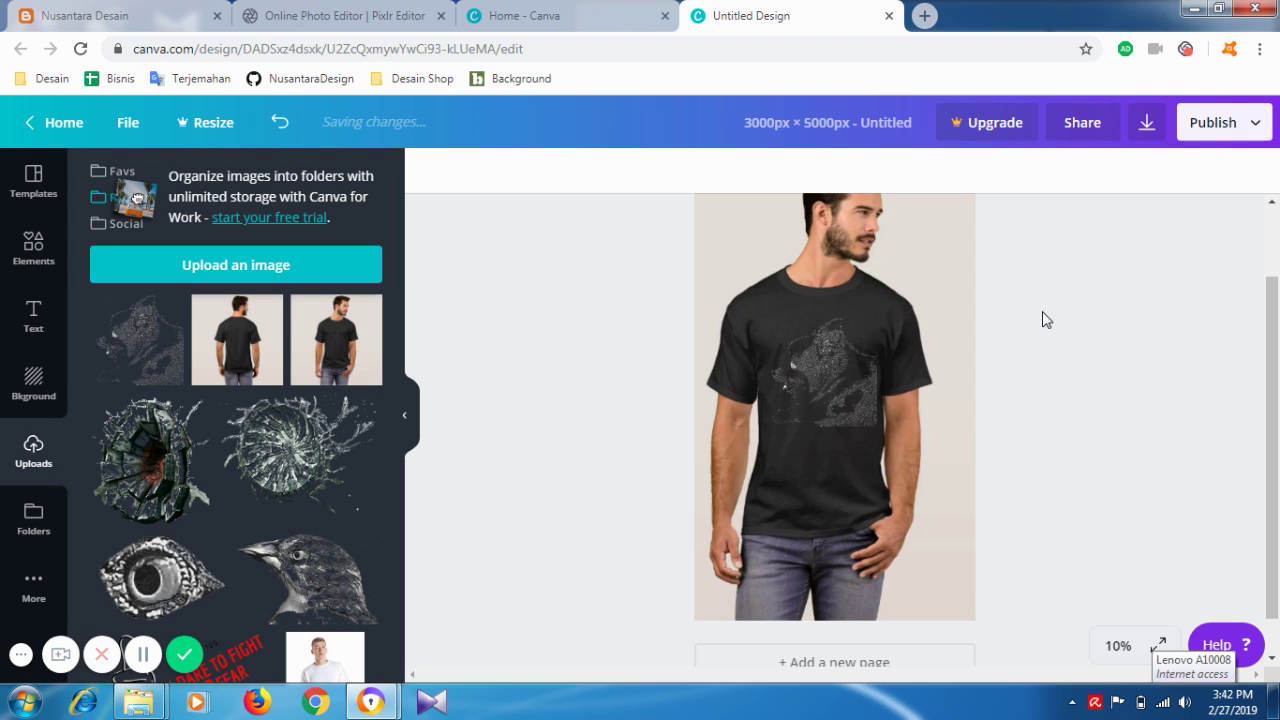
click(827, 385)
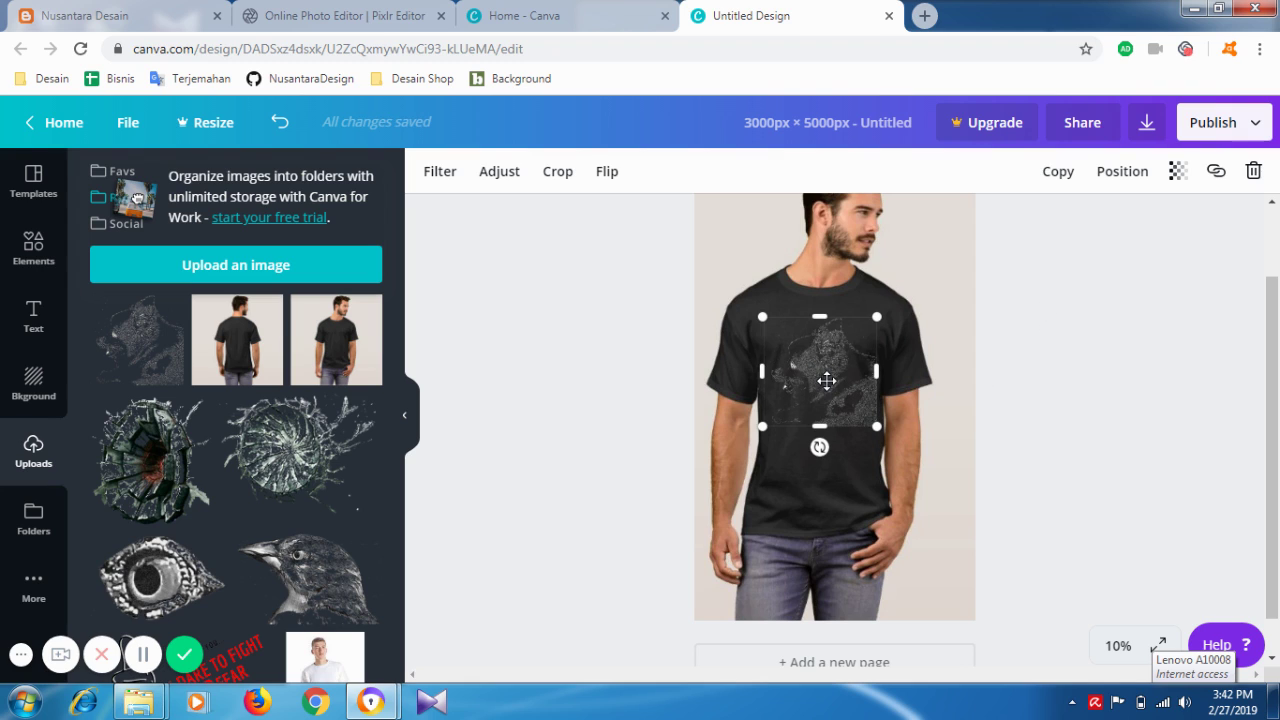
drag(765, 323, 767, 327)
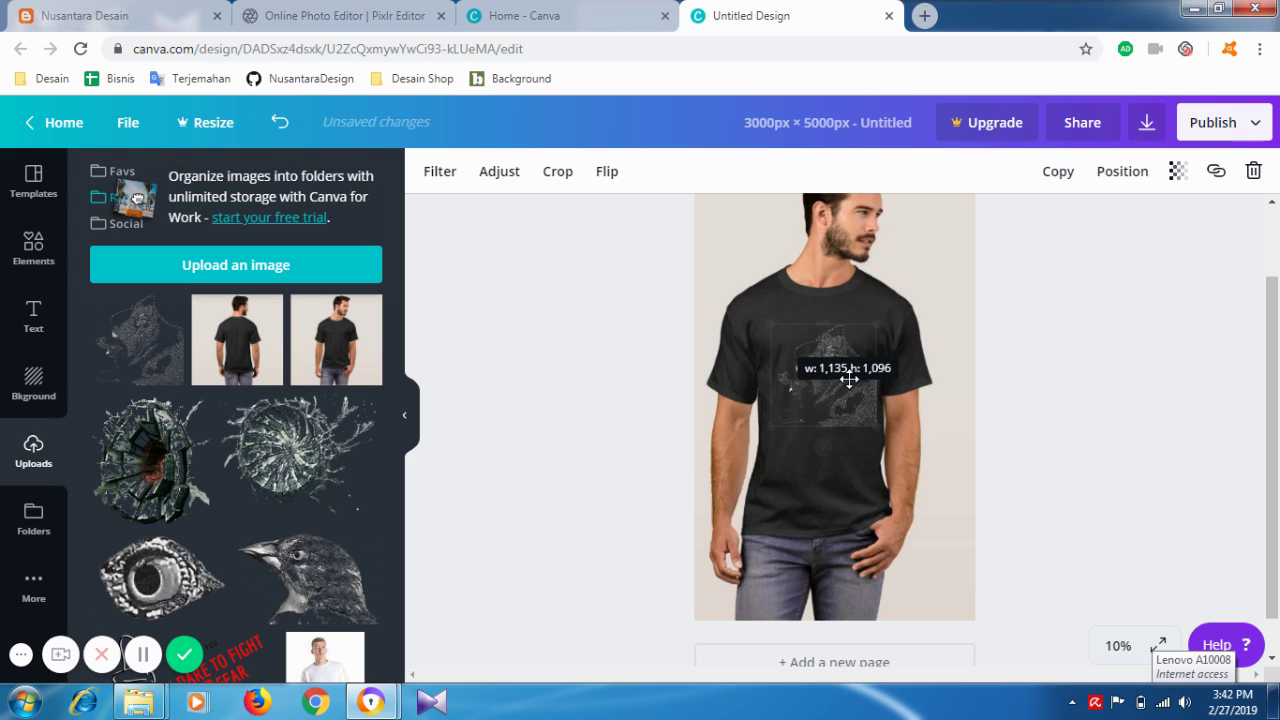
drag(848, 378, 825, 380)
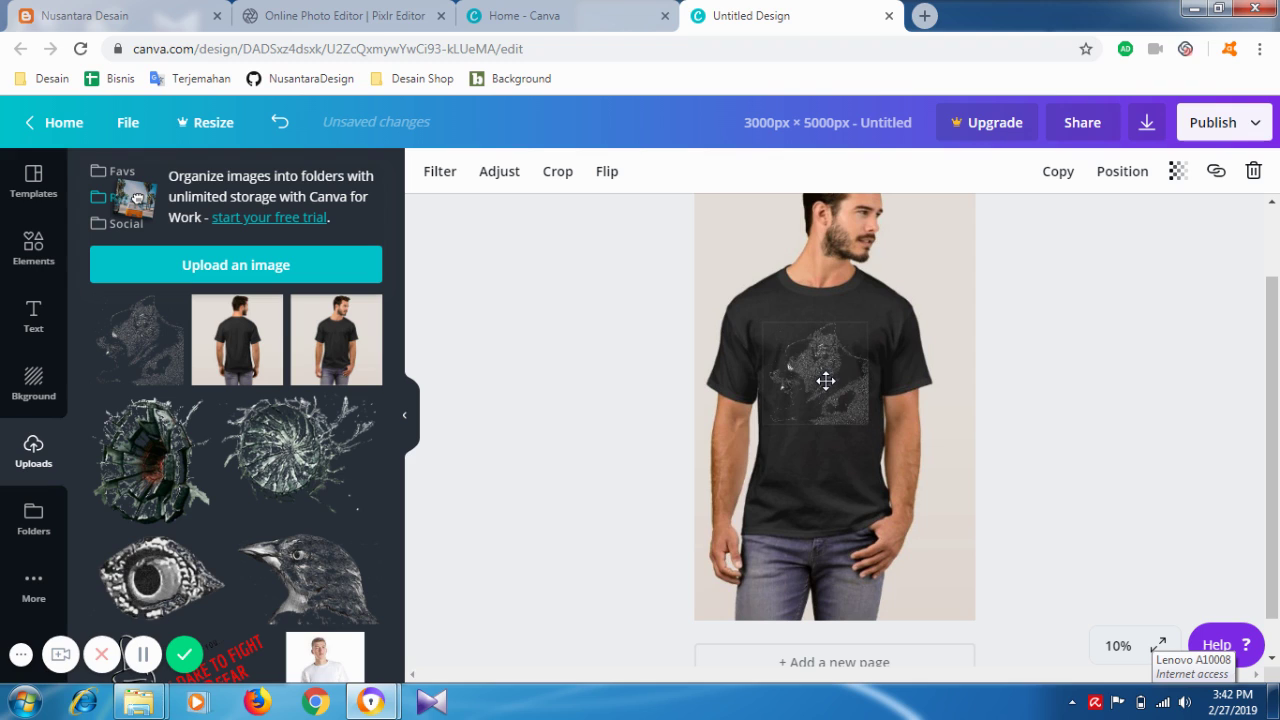
click(1038, 306)
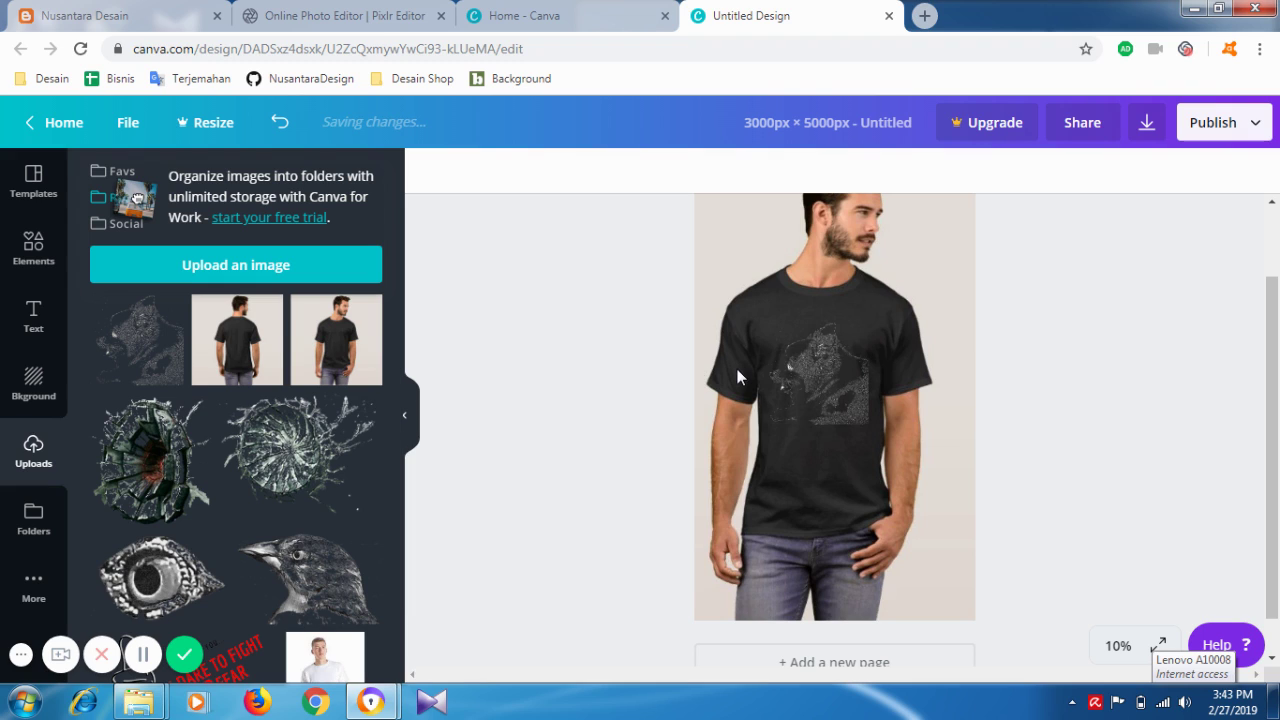
- Create a new blank Canva design with custom dimensions of 3700 × 5000 px
click(591, 22)
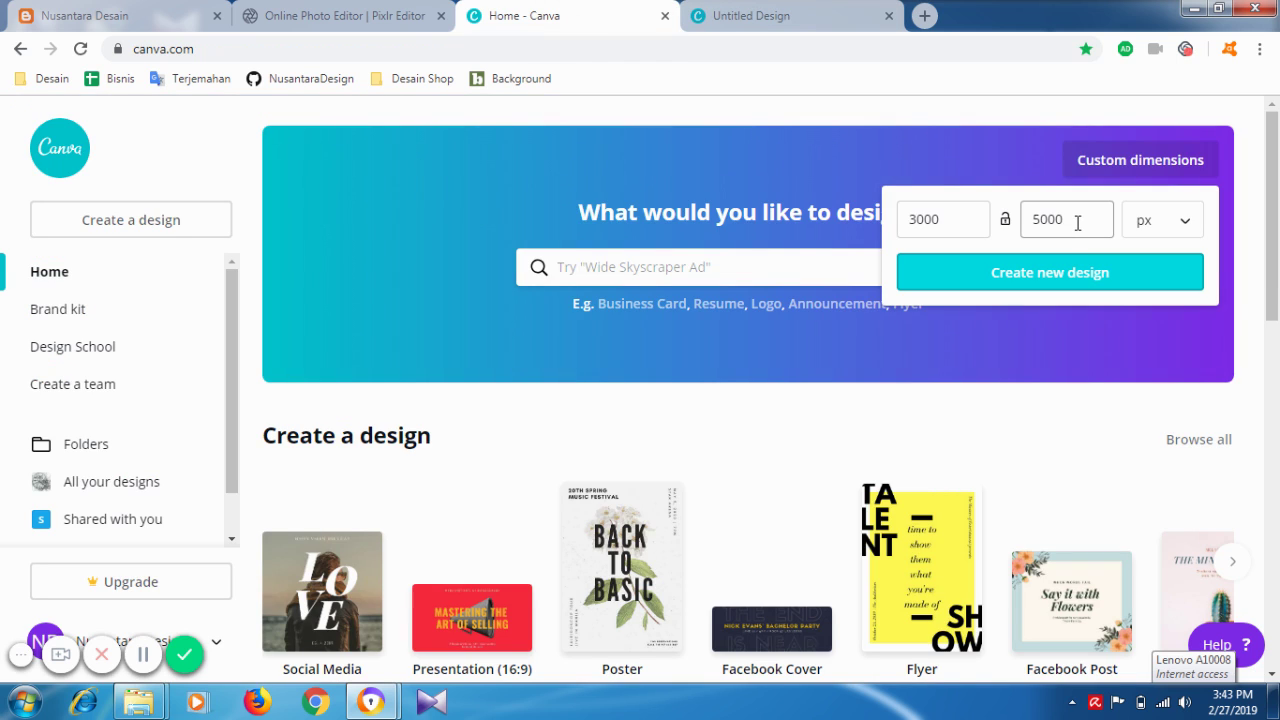
click(972, 226)
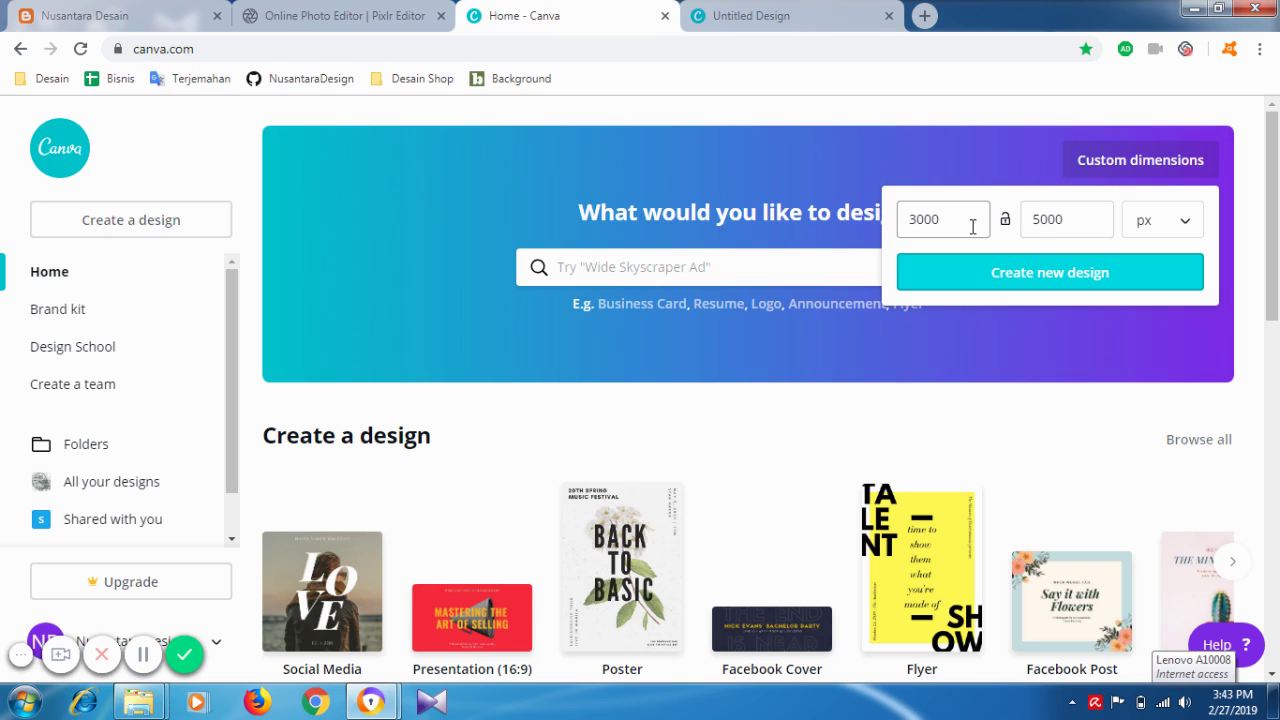
drag(925, 224, 919, 224)
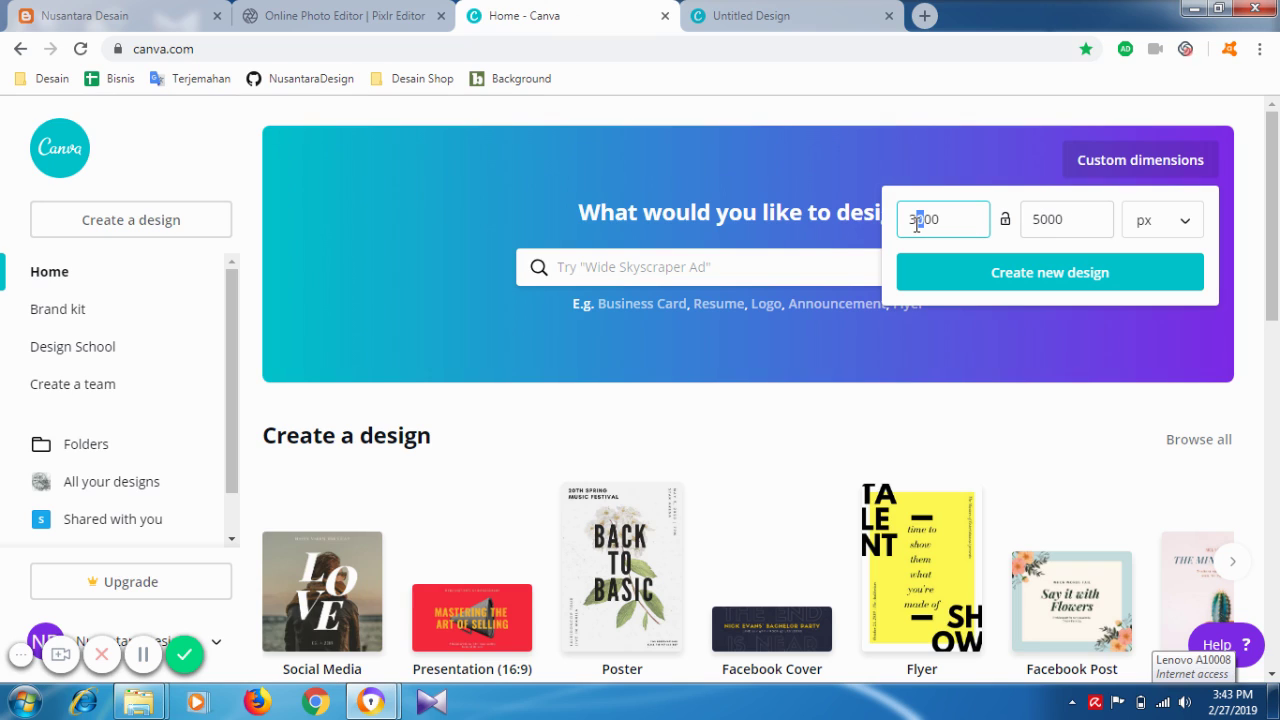
text(7)
click(1005, 262)
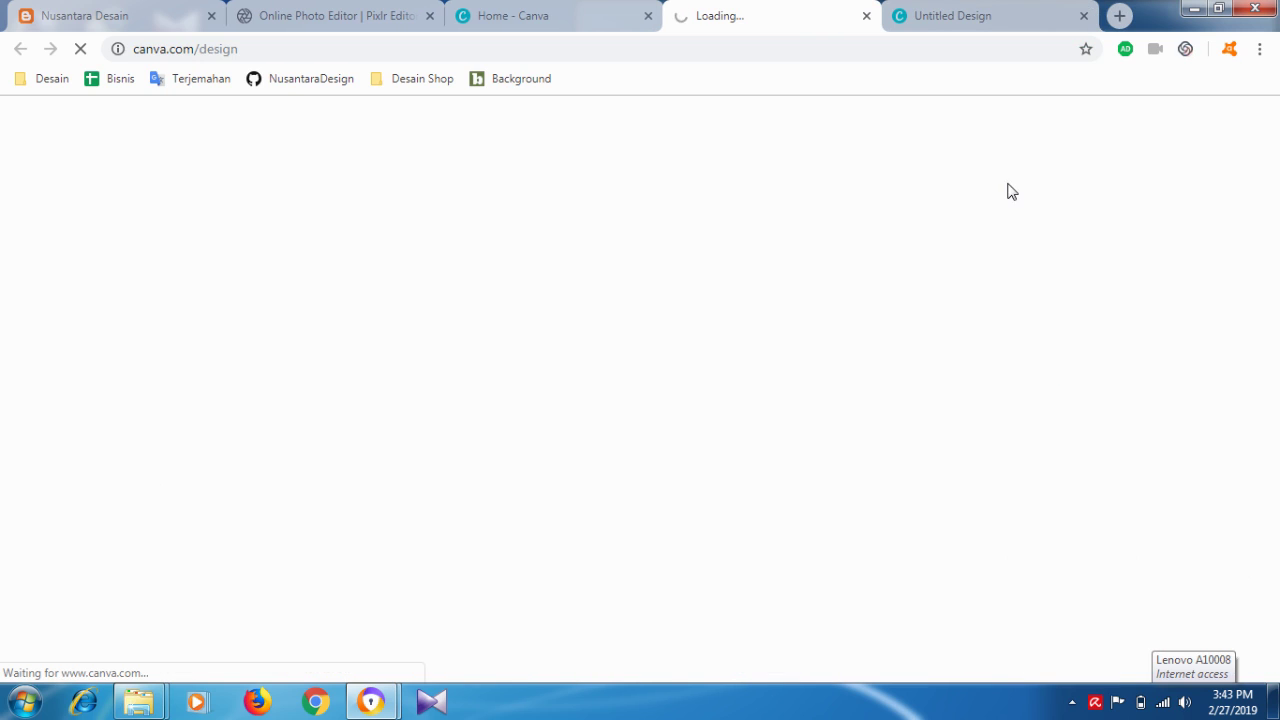
click(980, 20)
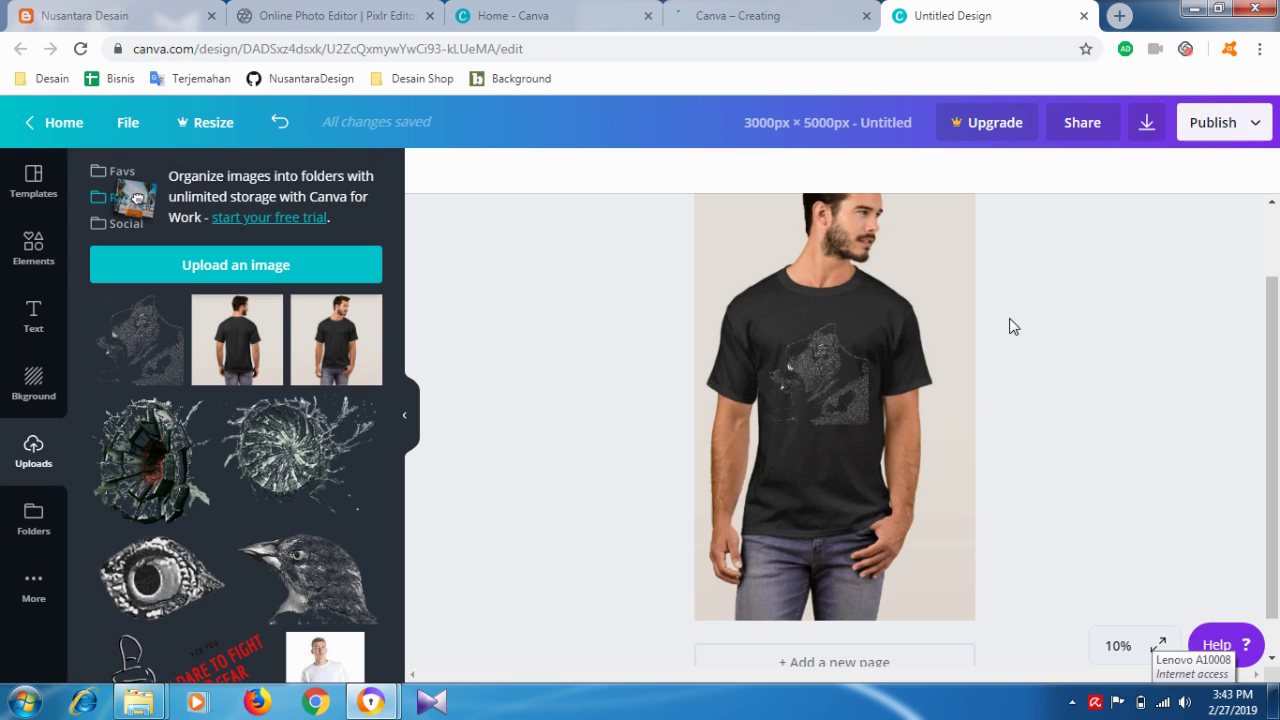
scroll(1012, 327, up, 1)
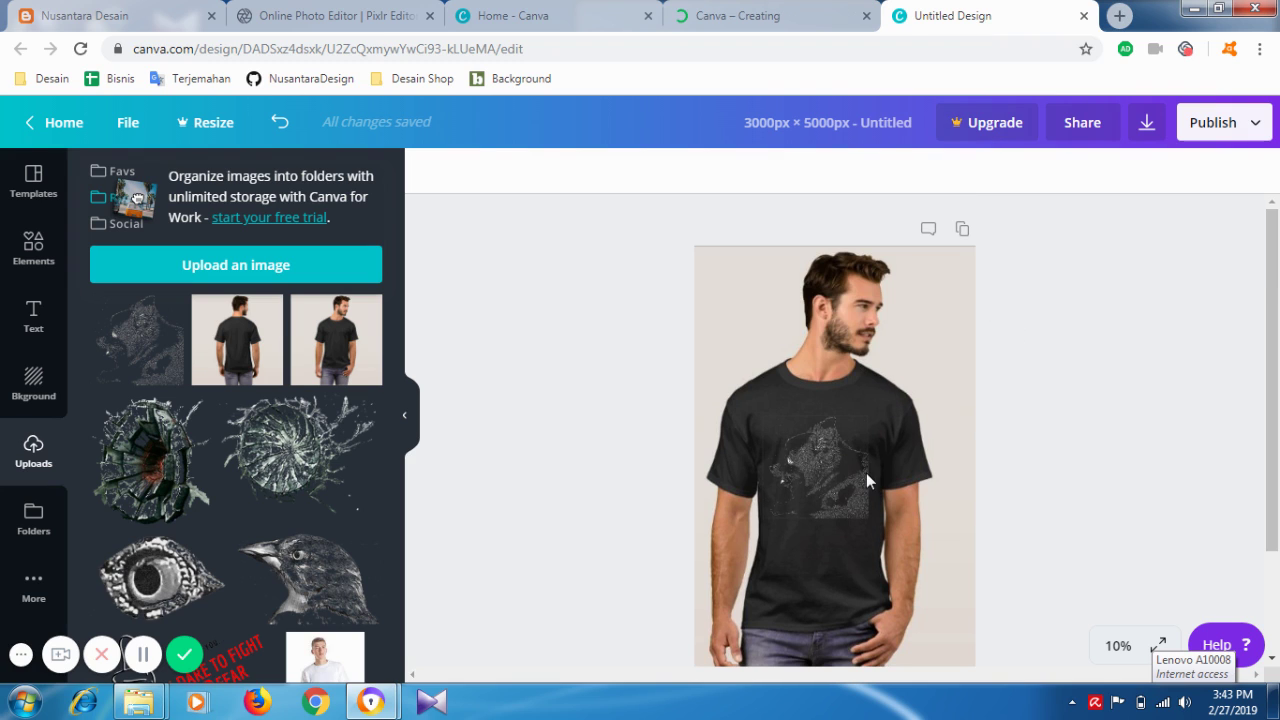
click(783, 17)
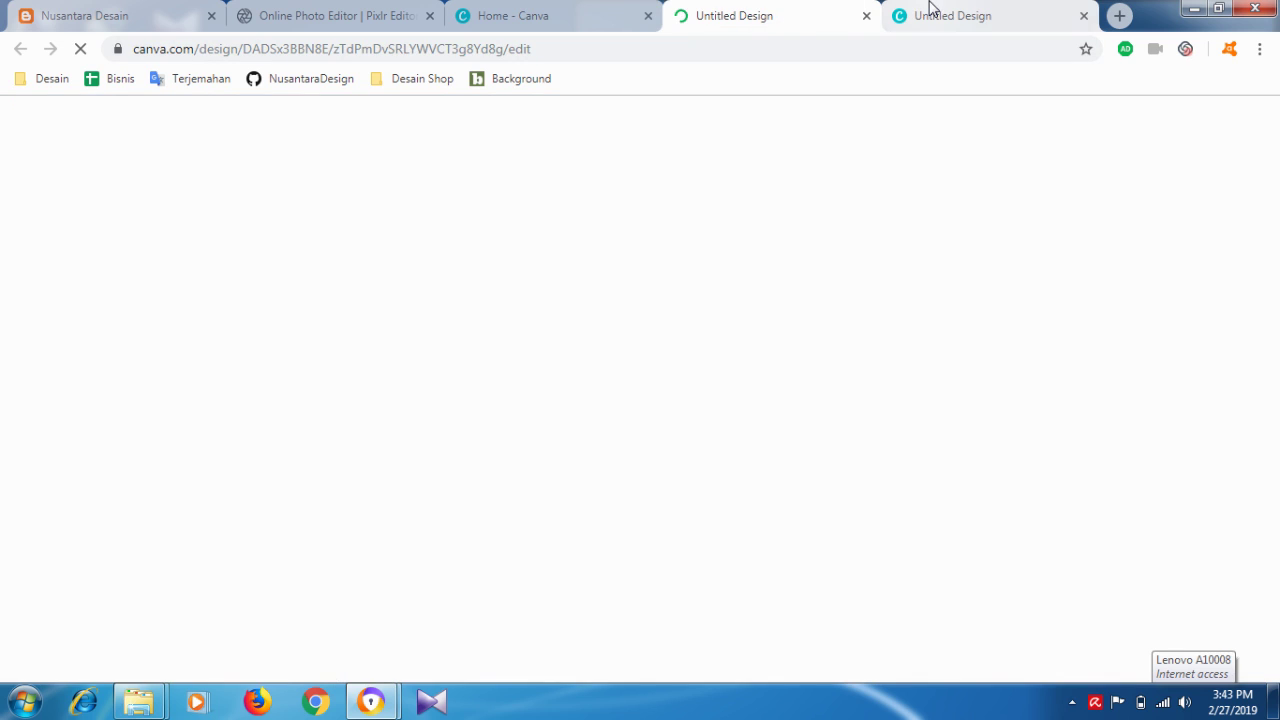
click(930, 10)
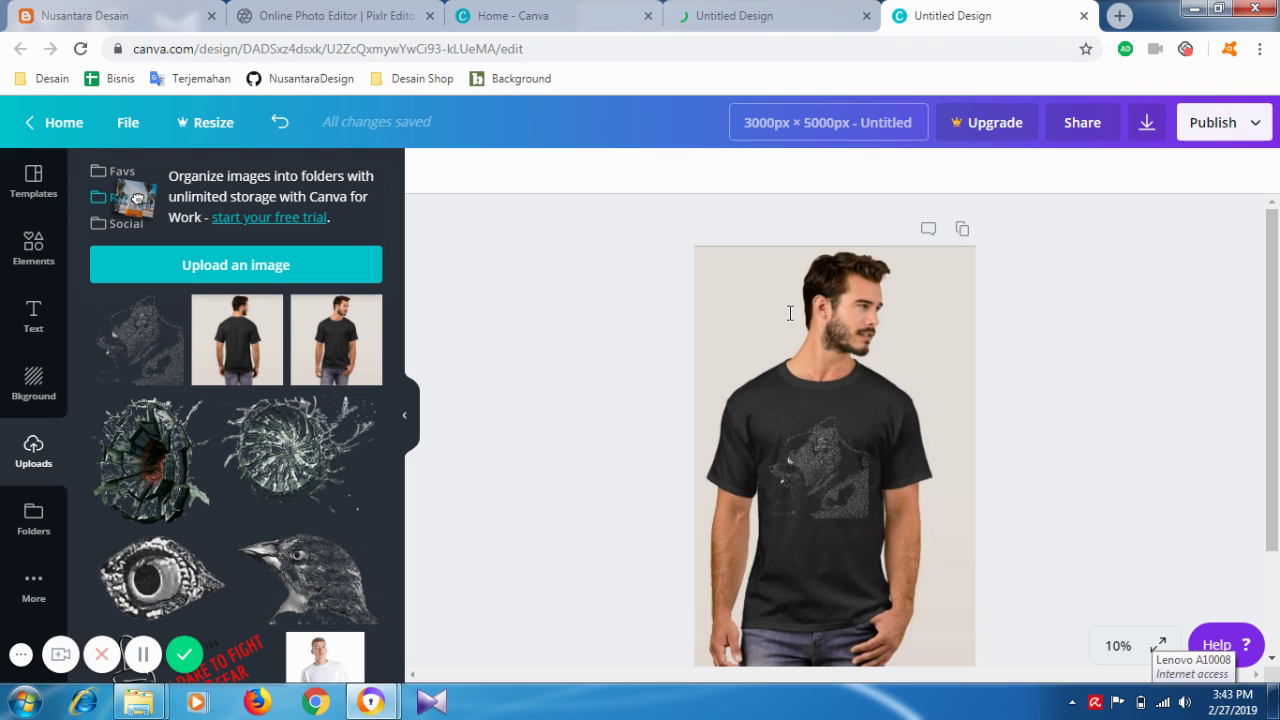
click(753, 18)
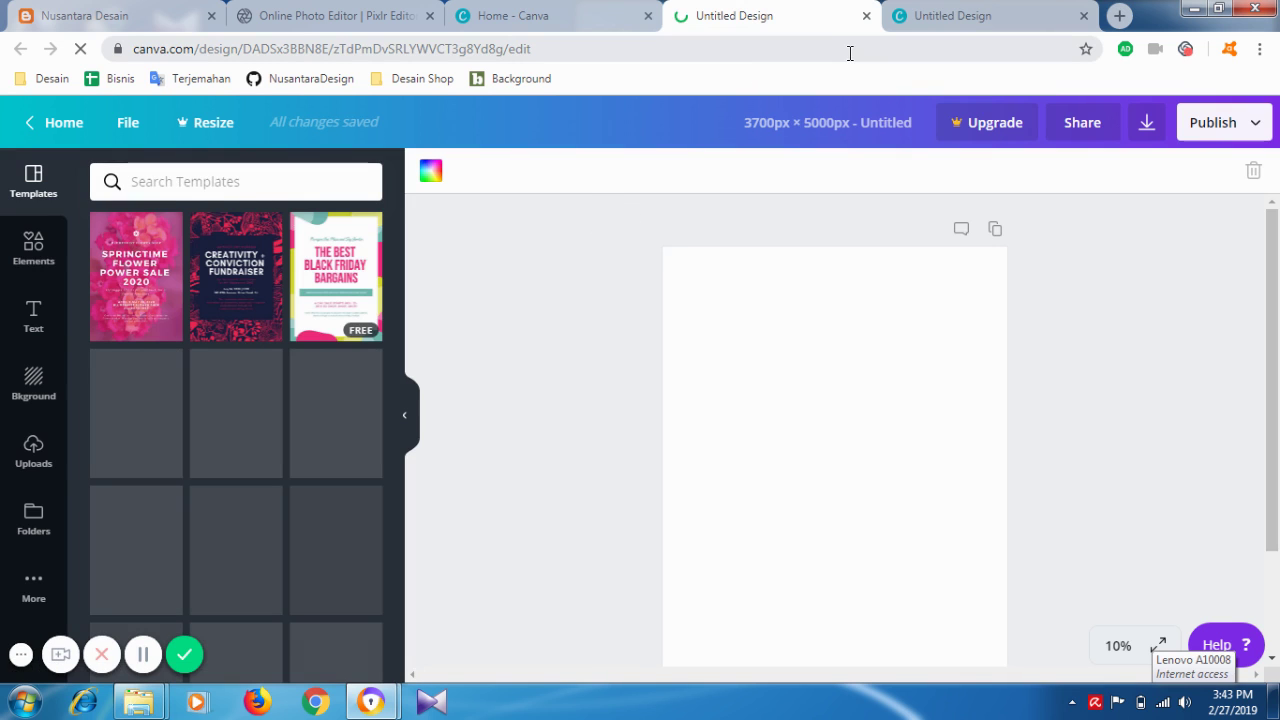
- Open the bookmarked Google Translate page in a separate browser tab and return to the blank 3700 × 5000 px design
click(1119, 18)
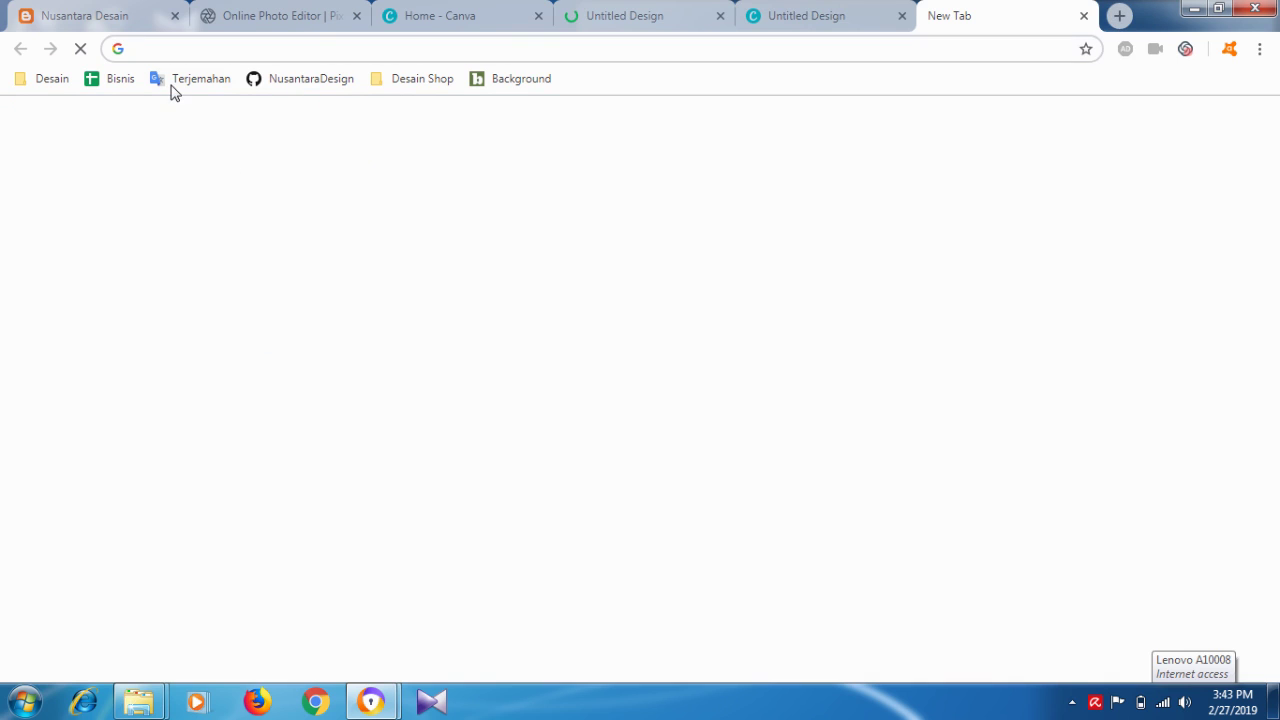
click(184, 87)
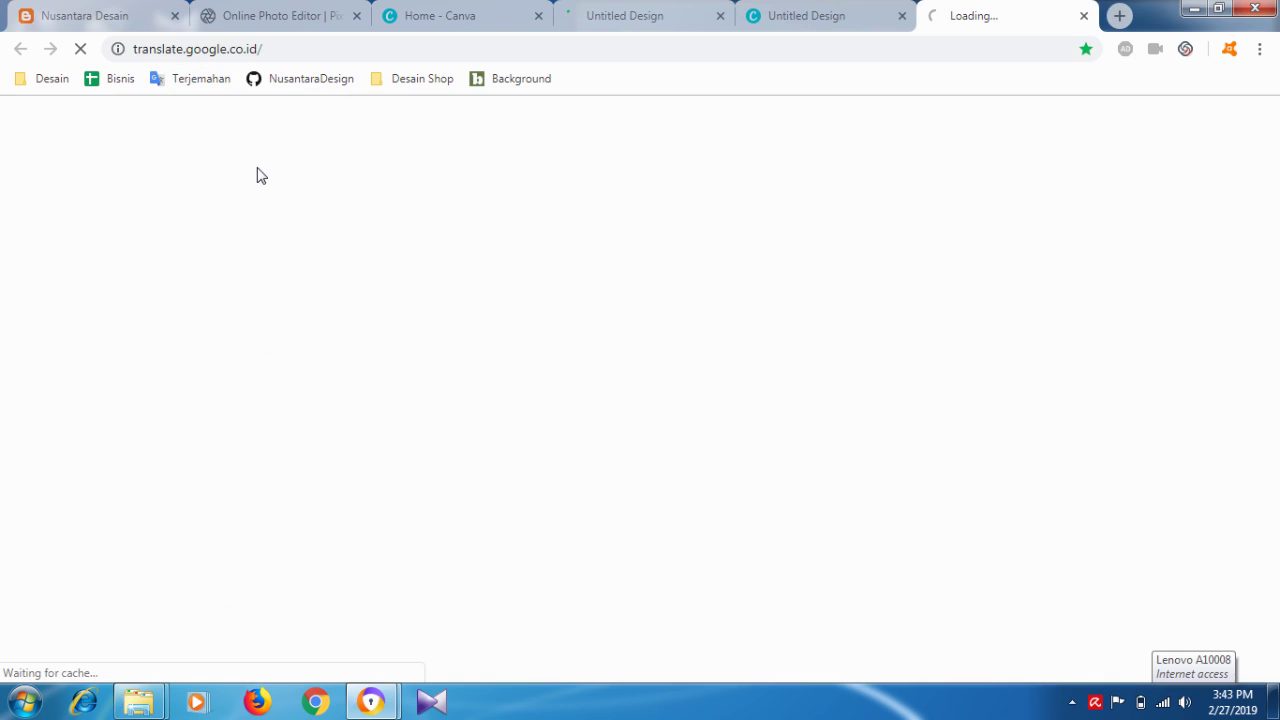
click(636, 27)
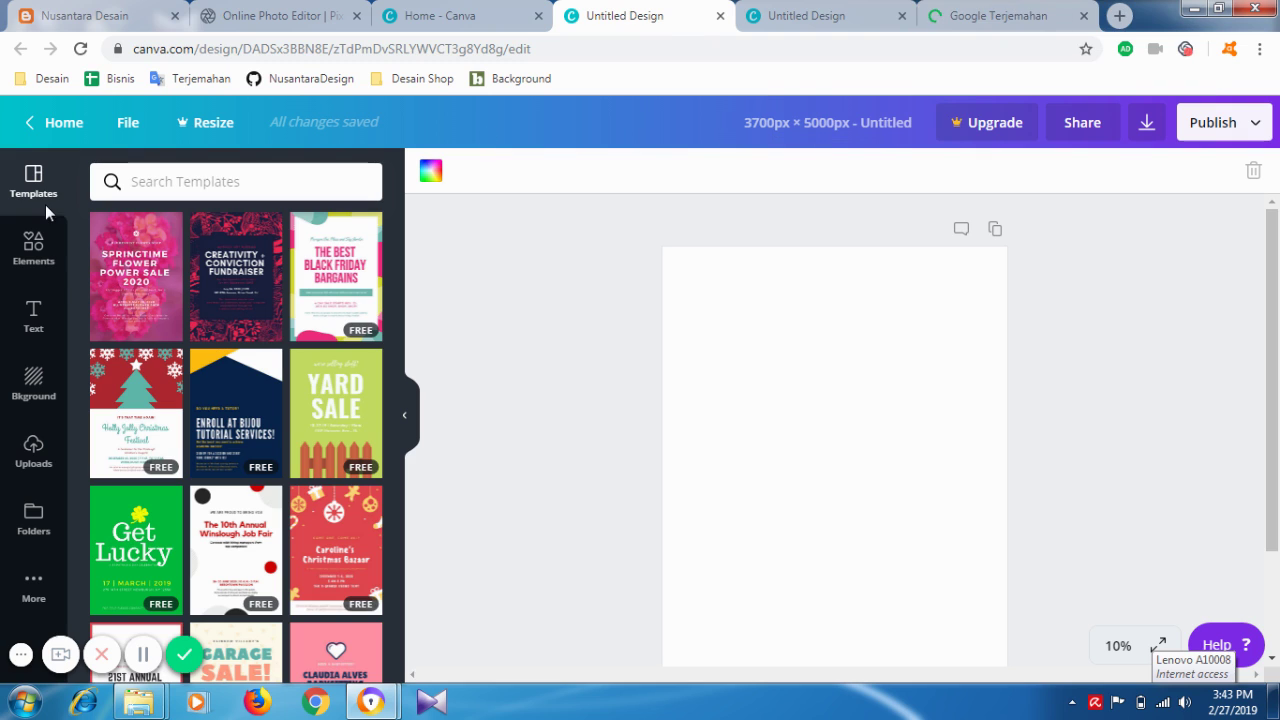
- Fill the blank page with the free dark-blue starry night sky background
click(31, 400)
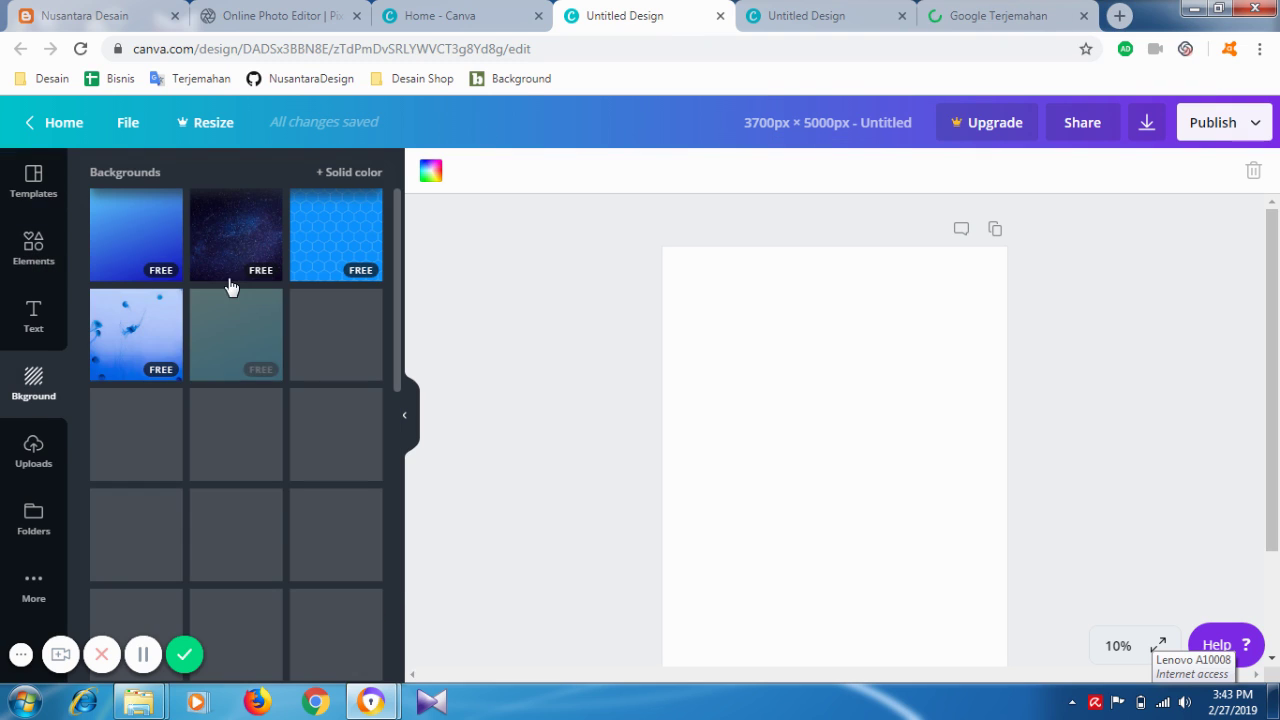
click(230, 273)
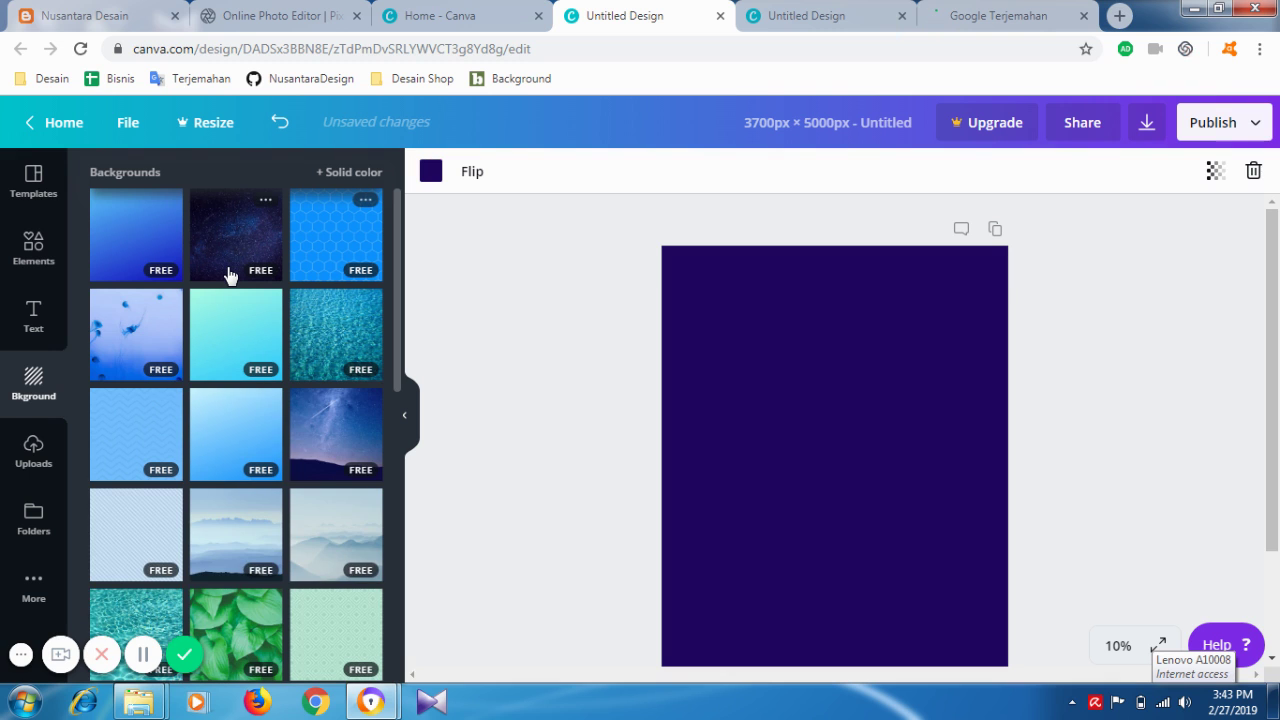
scroll(579, 354, down, 1)
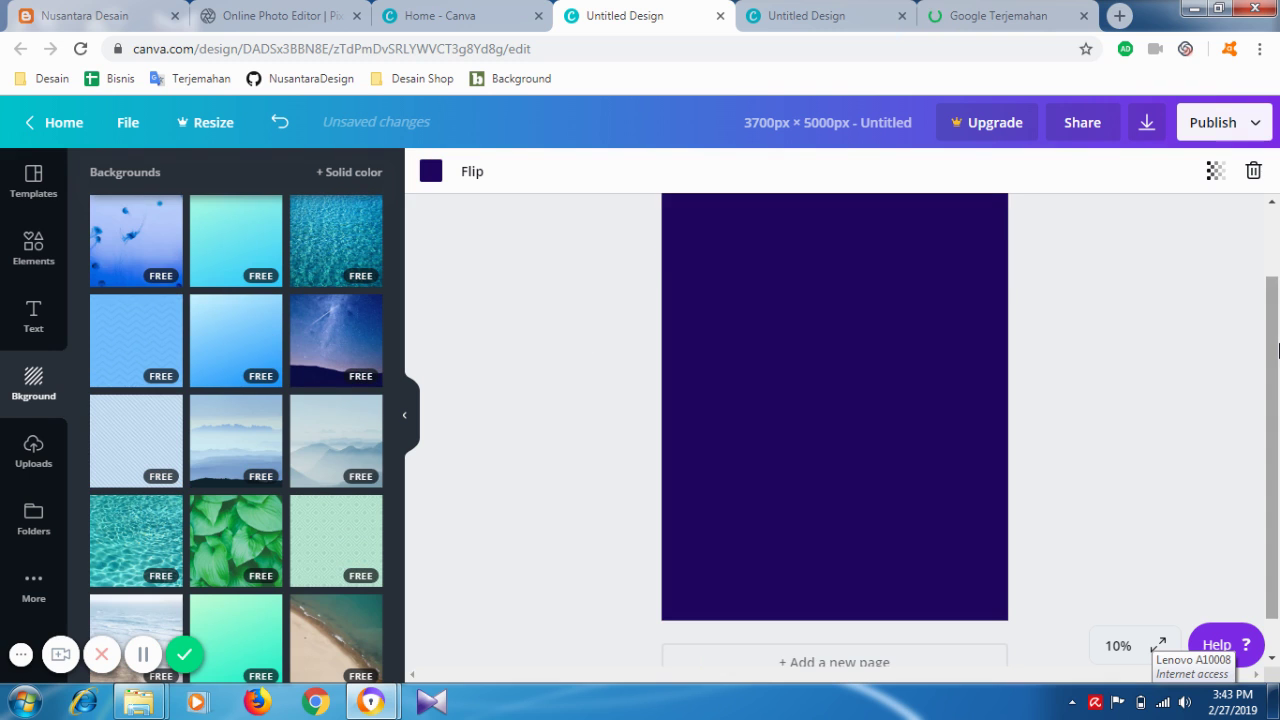
scroll(1278, 260, up, 1)
scroll(1278, 270, down, 1)
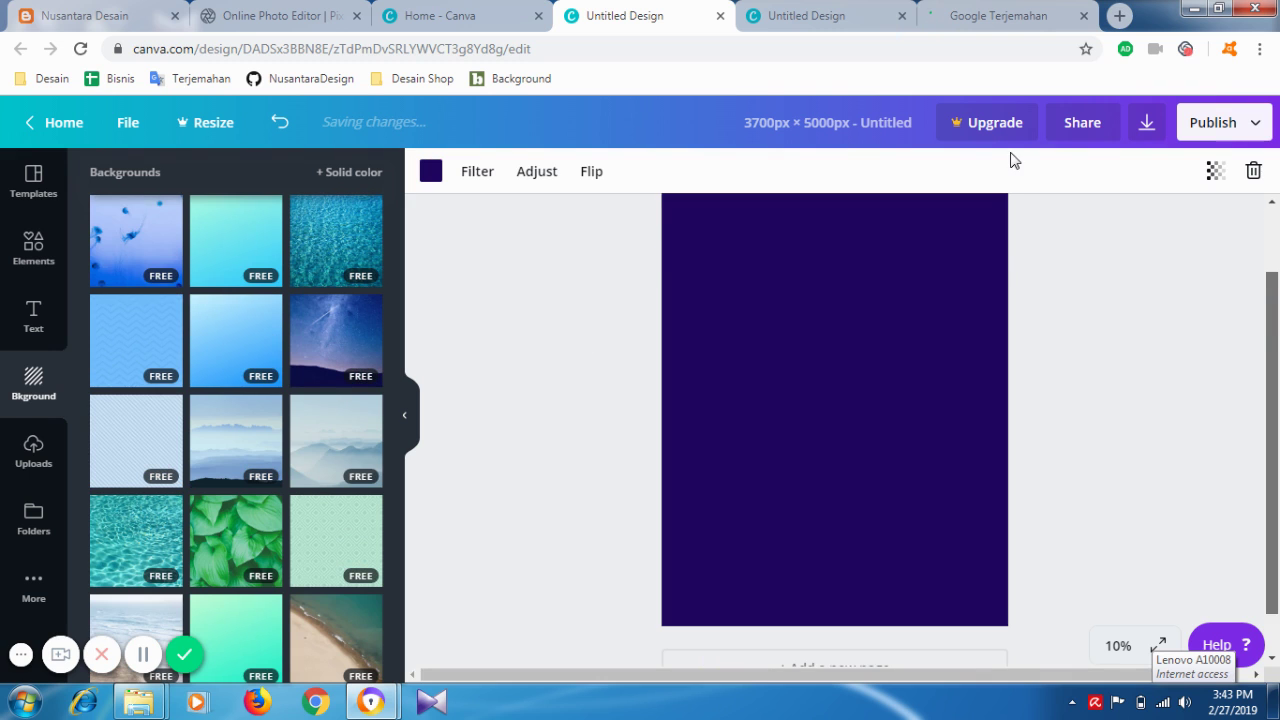
click(437, 12)
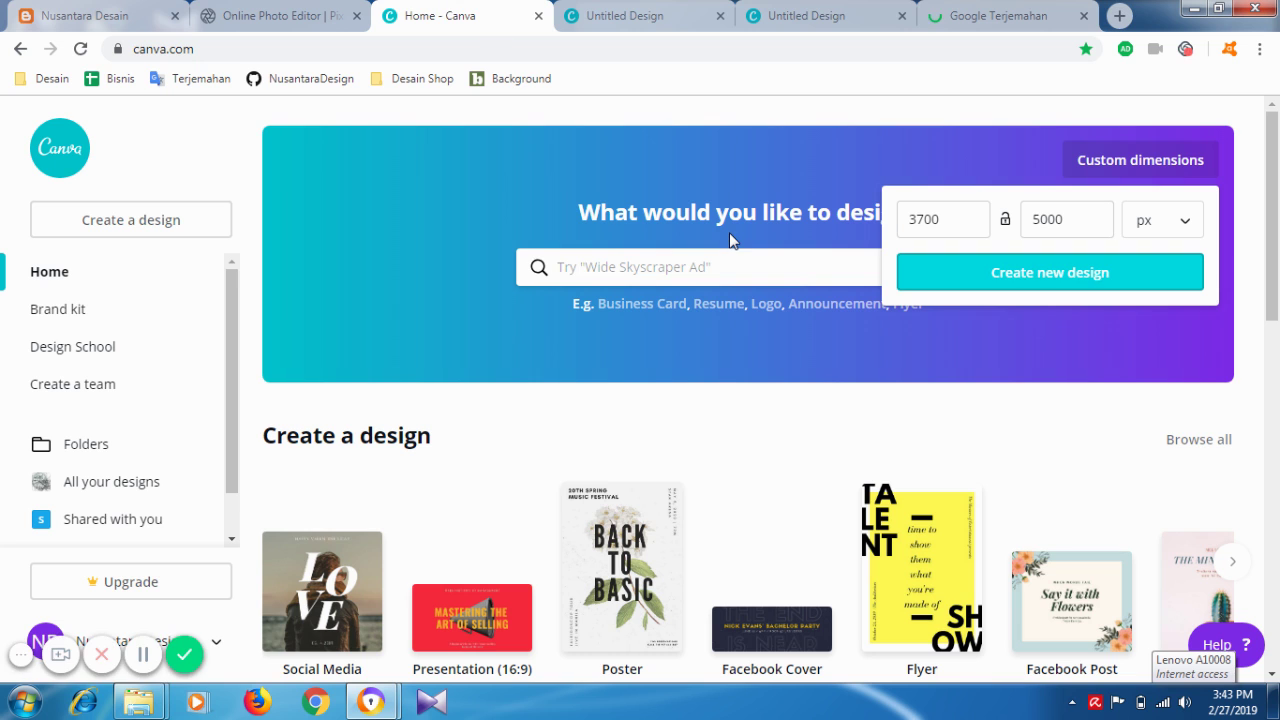
click(651, 13)
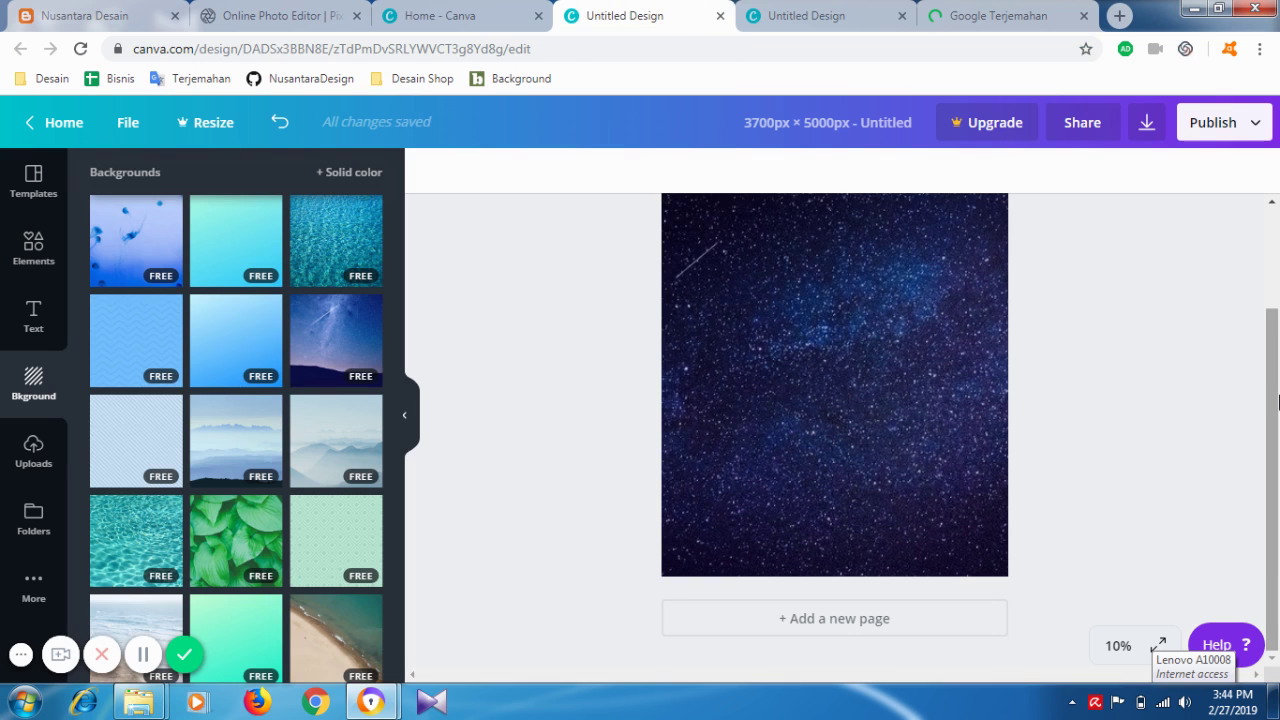
scroll(1275, 318, up, 1)
drag(1275, 318, 1276, 336)
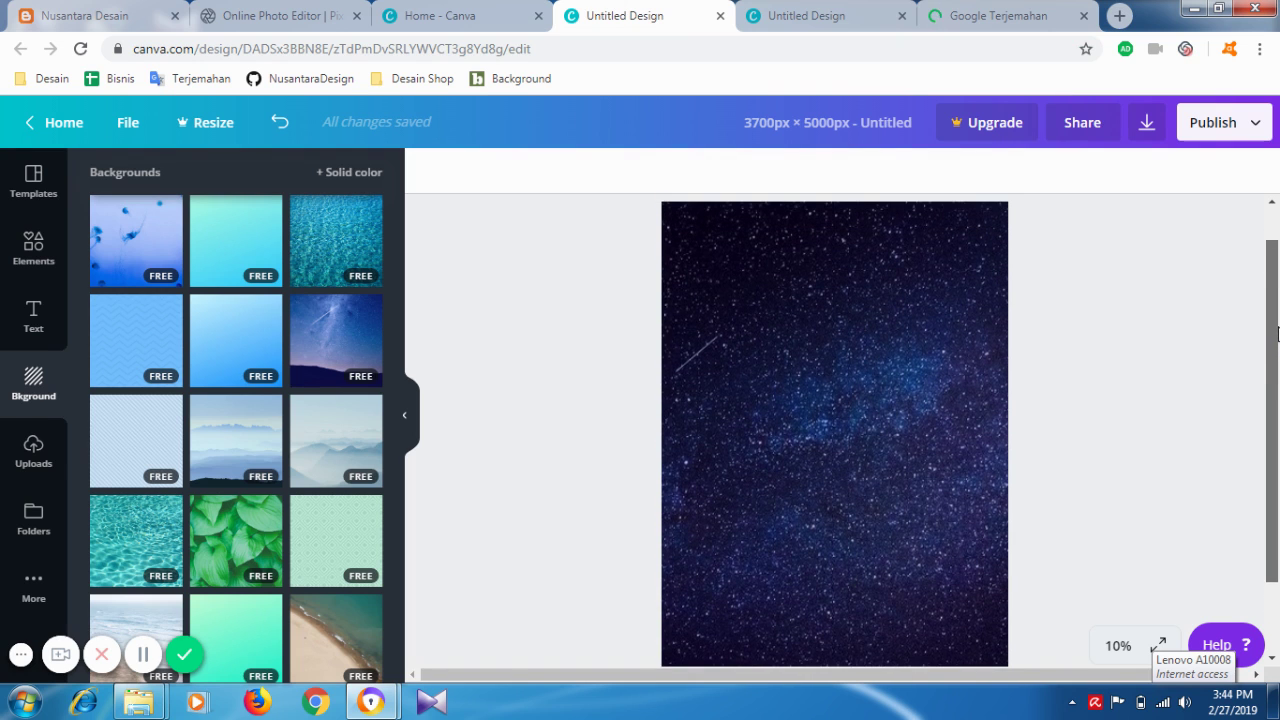
click(391, 25)
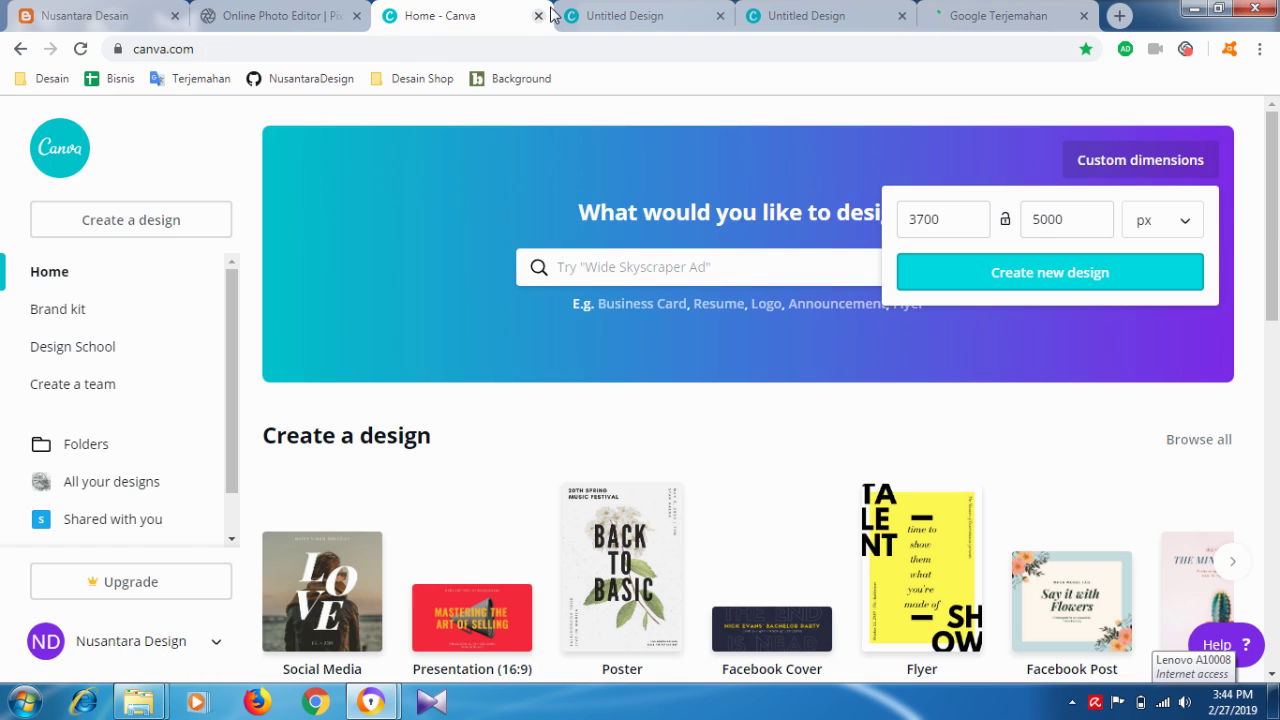
click(612, 15)
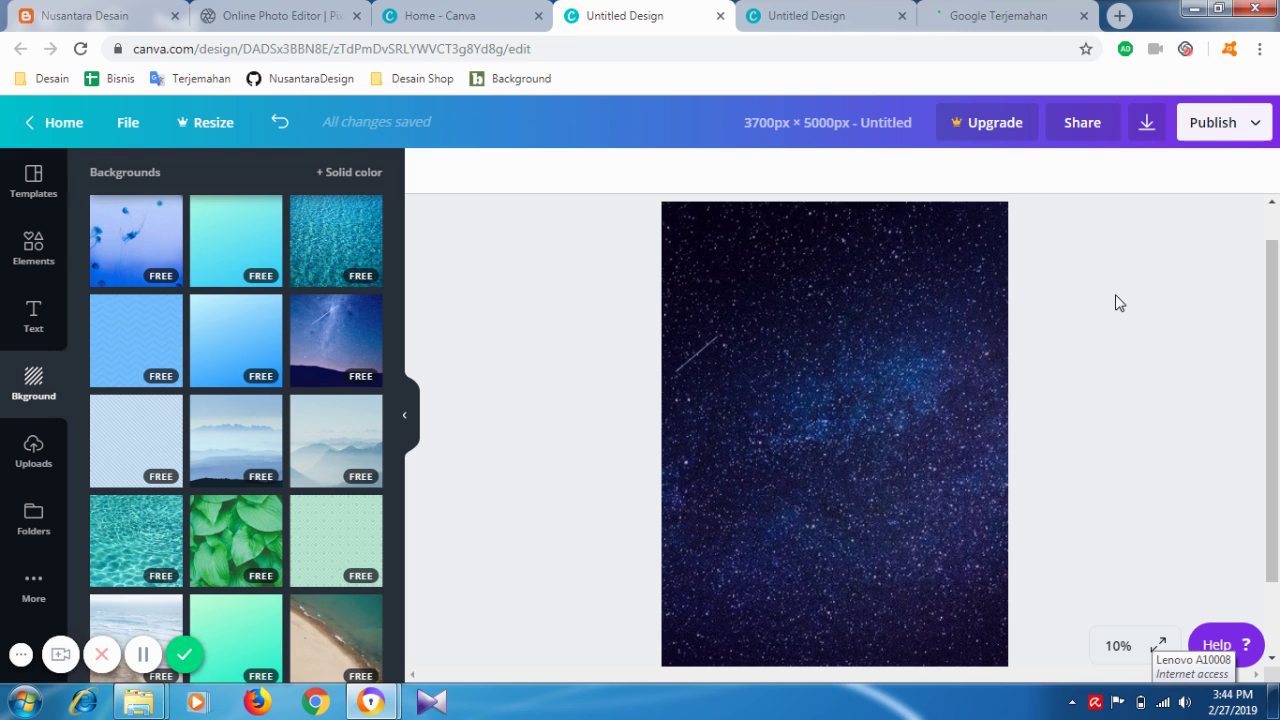
- Undo the starry sky background and apply the same free background to the page again
key(ctrl+z)
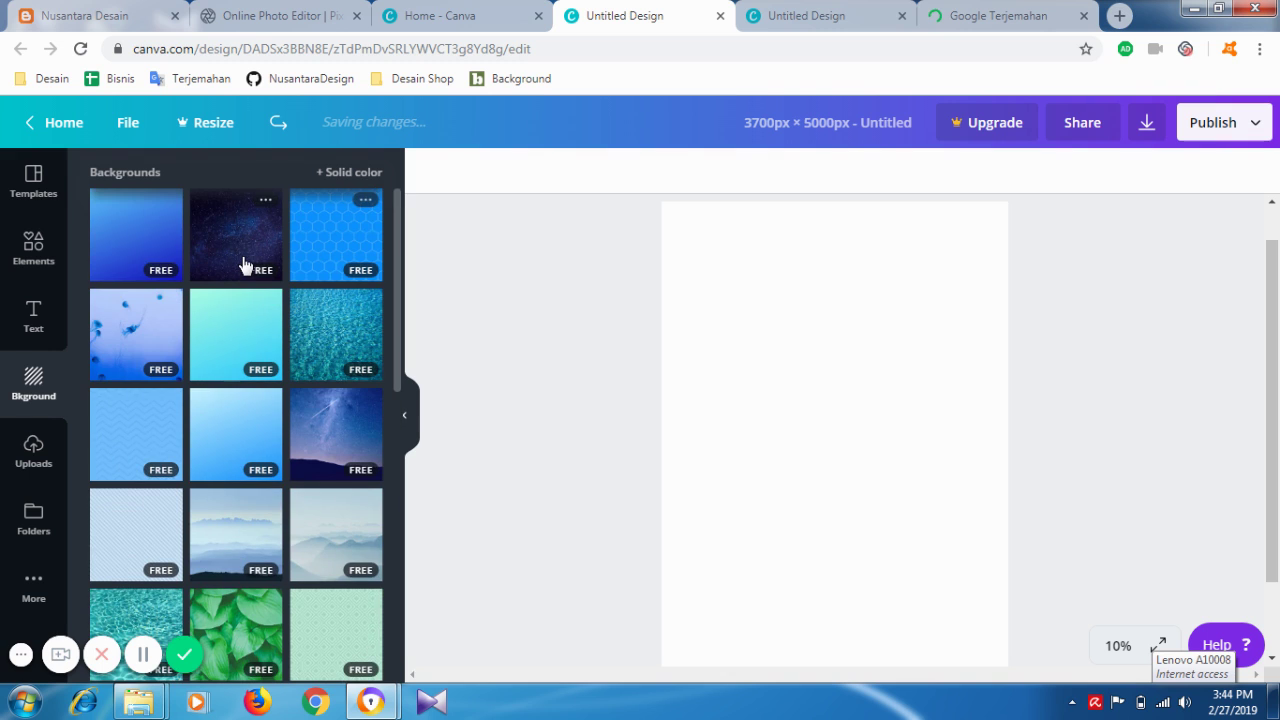
click(245, 264)
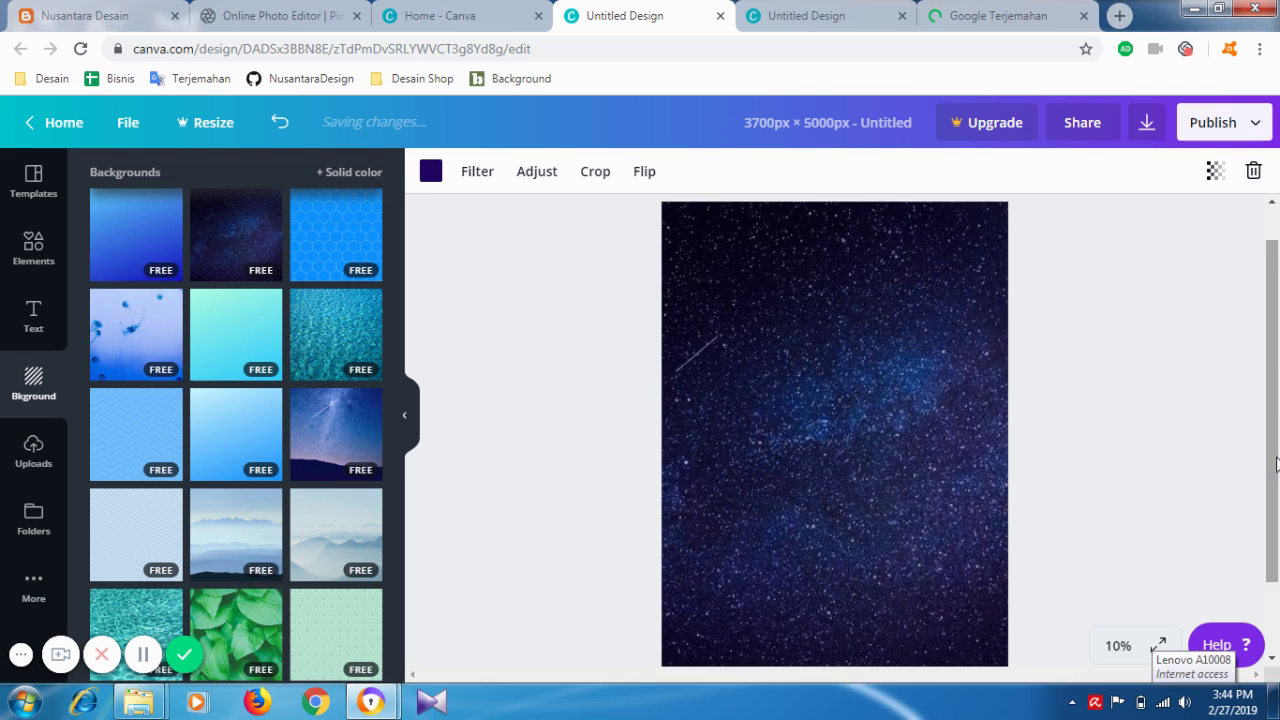
mouse_move(1276, 463)
mouse_down()
mouse_move(1277, 450)
mouse_move(1275, 462)
mouse_up()
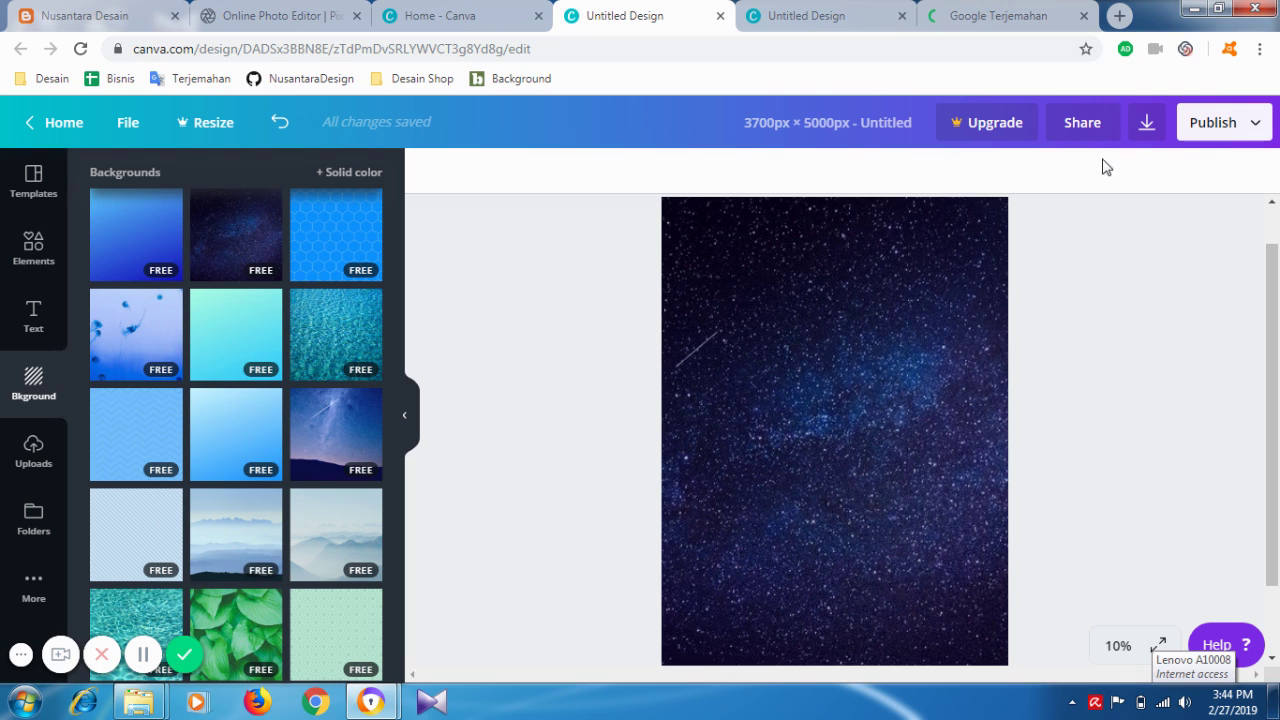
- Delete the starry sky background from the page
click(31, 458)
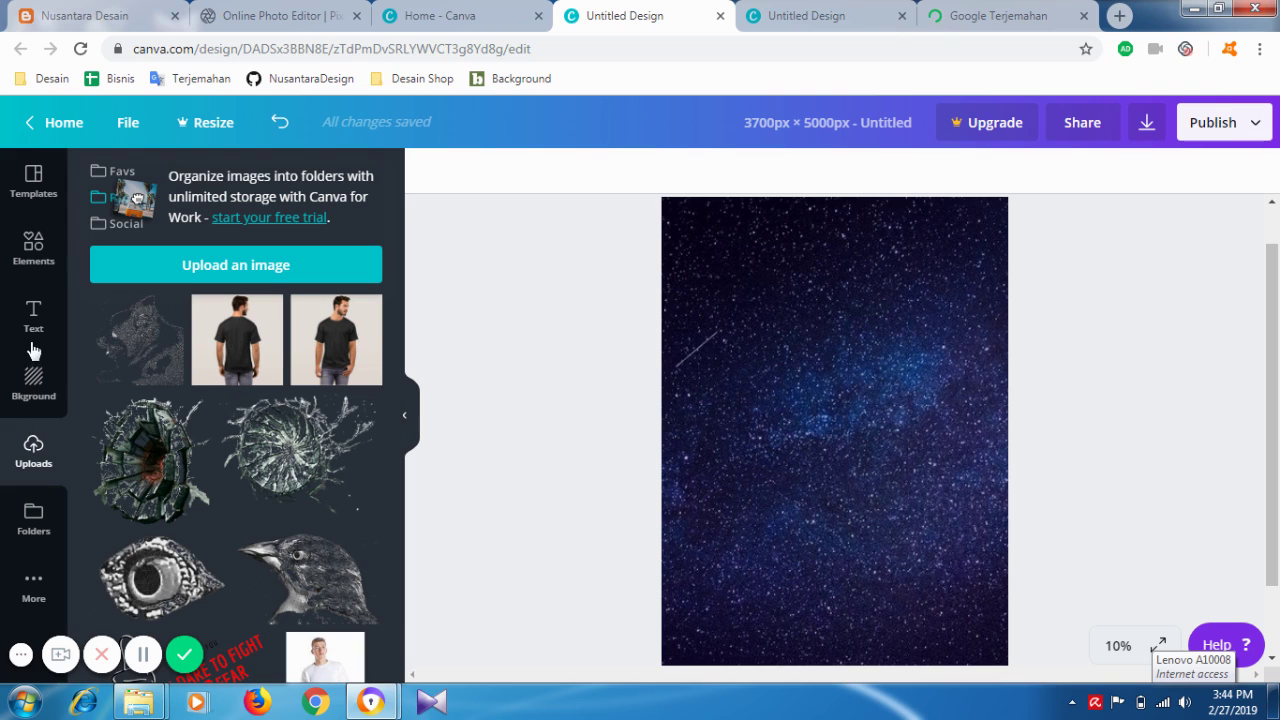
click(677, 349)
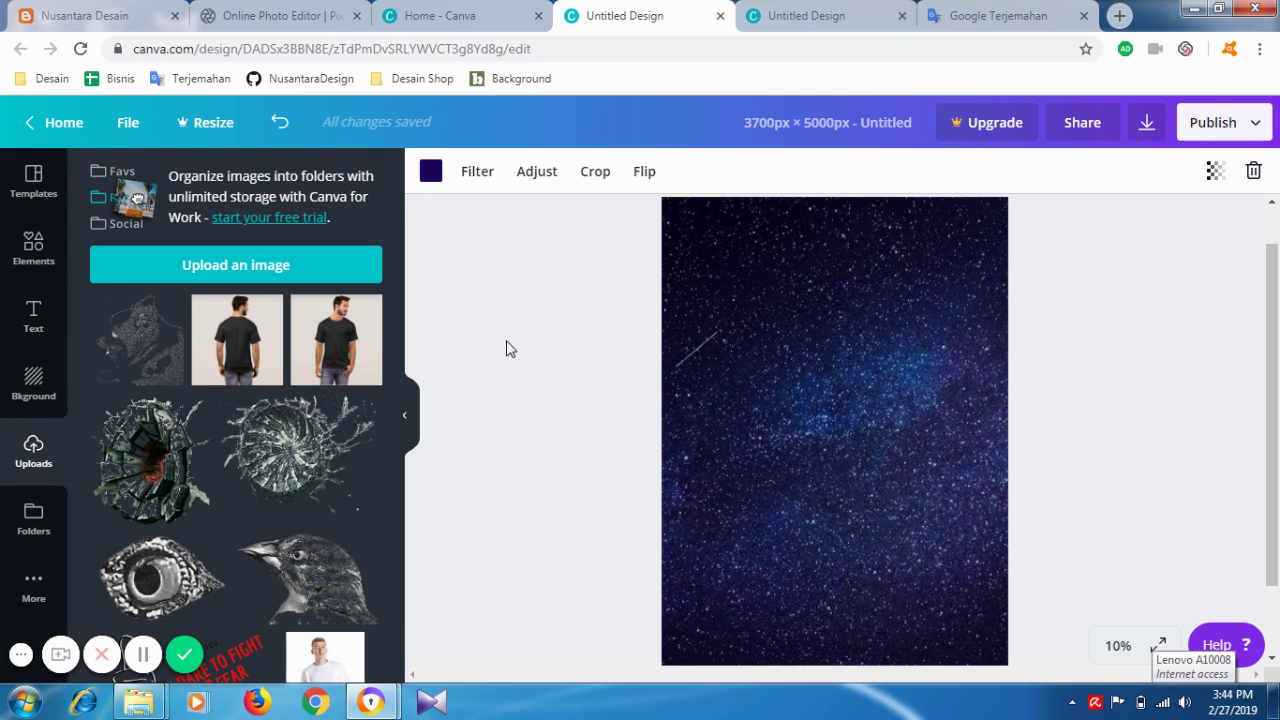
key(Delete)
- Add the uploaded transparent dog sketch to the page and align it with the page's lower-right corner
click(128, 334)
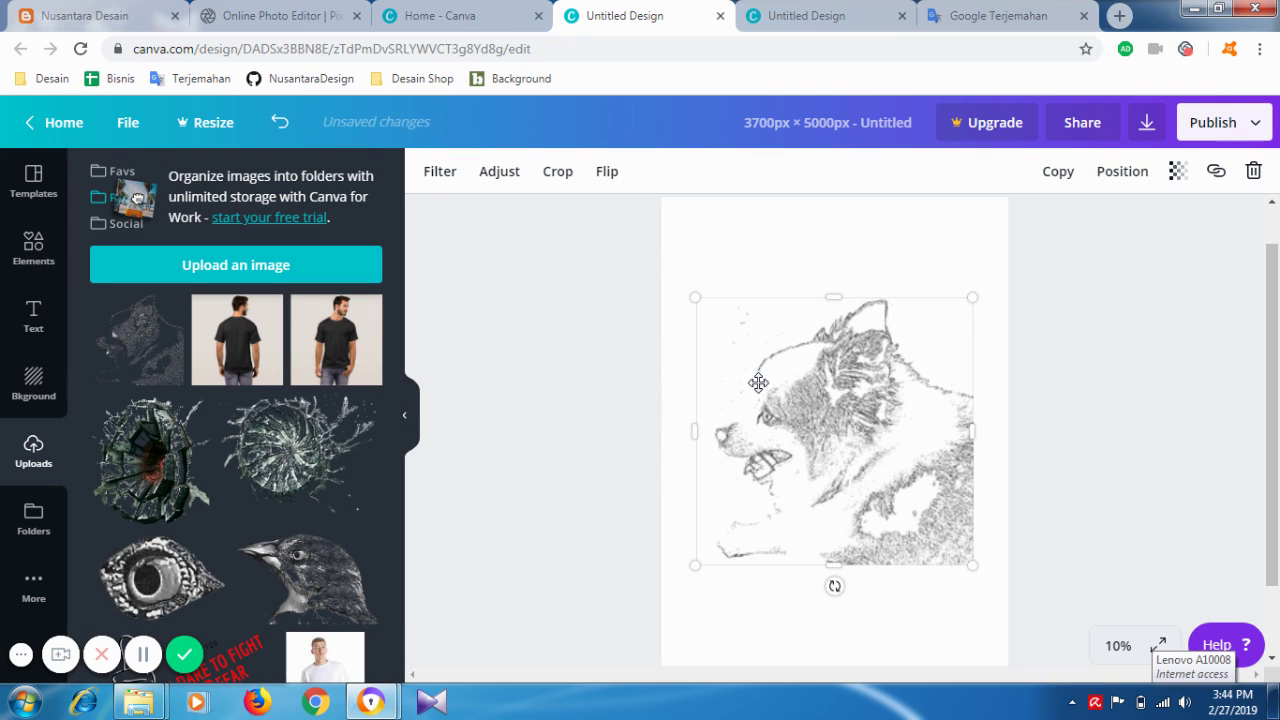
mouse_move(756, 405)
mouse_down()
mouse_move(745, 295)
mouse_move(728, 298)
mouse_move(728, 358)
mouse_move(659, 518)
mouse_move(690, 483)
mouse_up()
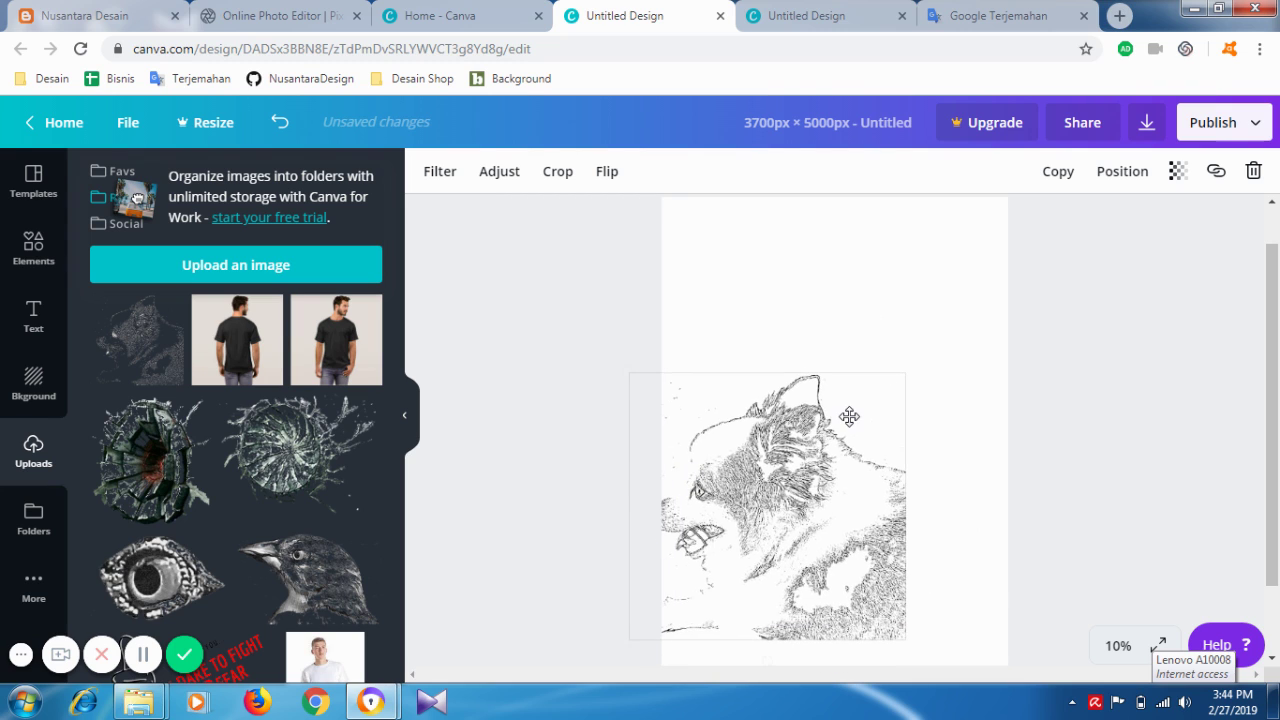
scroll(820, 430, down, 2)
mouse_move(754, 458)
mouse_down()
mouse_move(745, 500)
mouse_move(753, 479)
mouse_move(872, 485)
mouse_move(856, 488)
mouse_up()
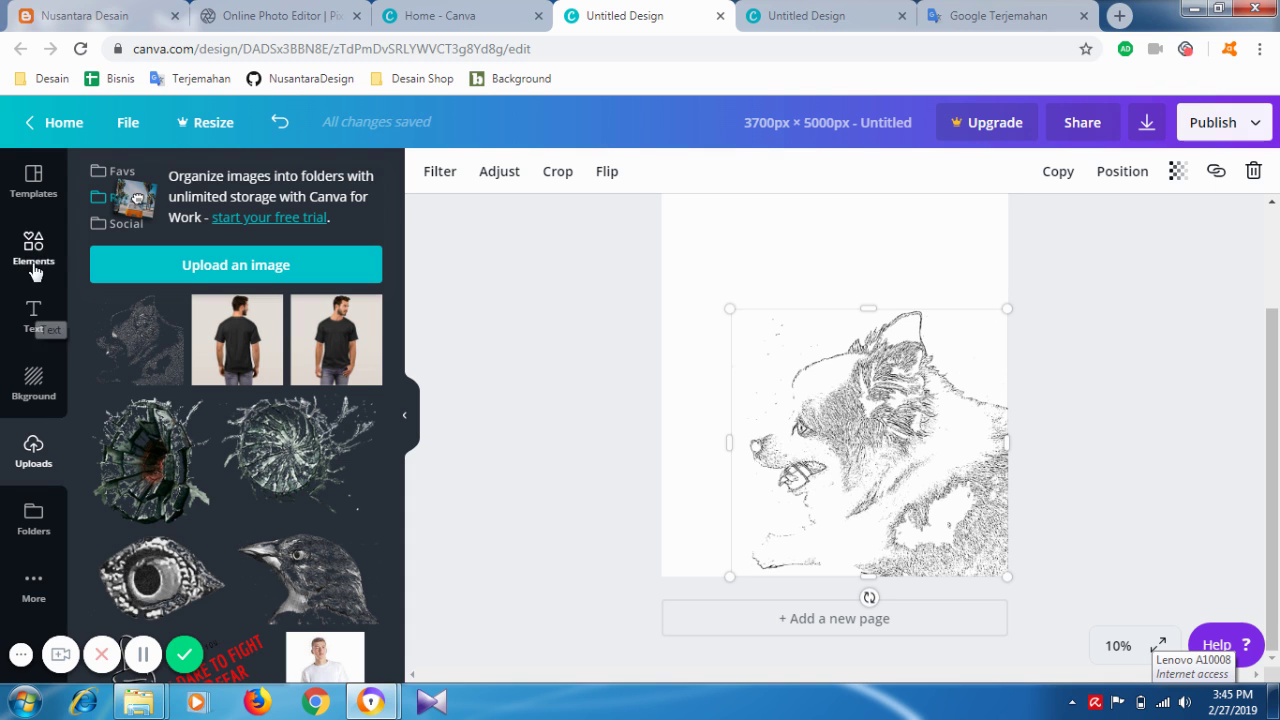
- Look through the free backgrounds and the filters available for the dog sketch, and deselect the sketch
click(30, 378)
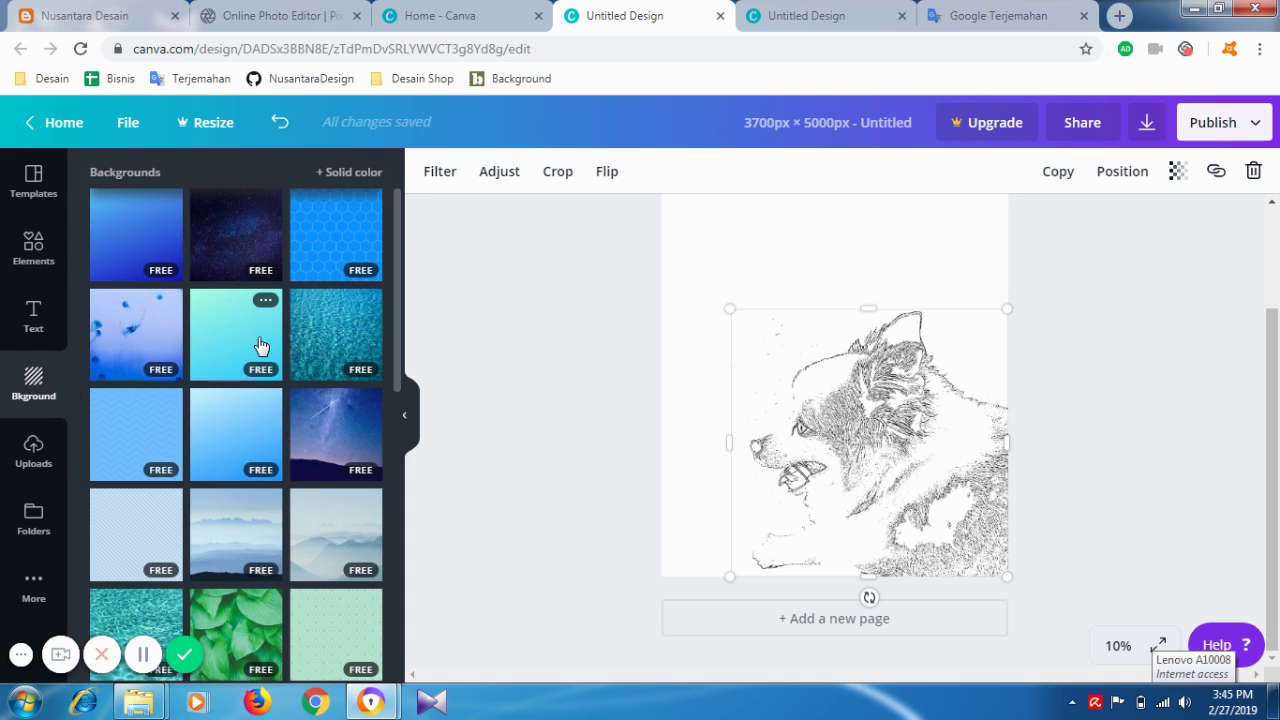
scroll(260, 346, down, 4)
scroll(258, 347, down, 3)
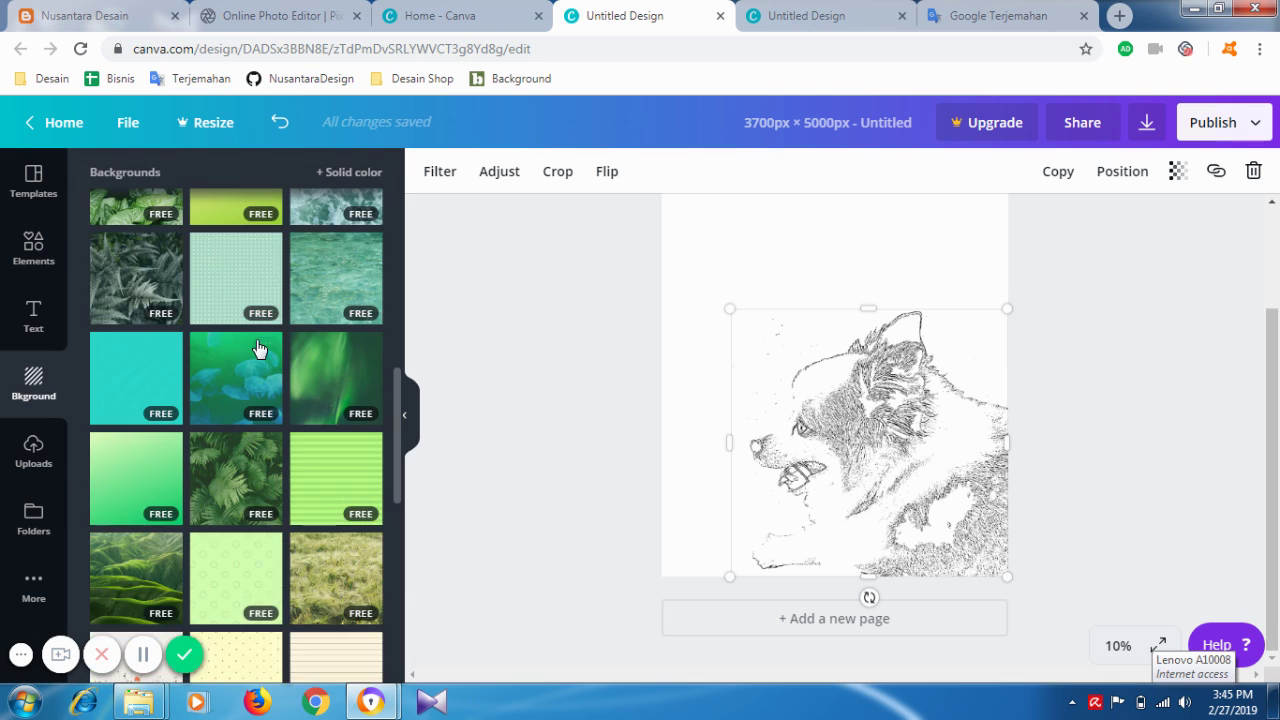
scroll(258, 347, up, 3)
scroll(258, 347, down, 3)
scroll(257, 347, down, 1)
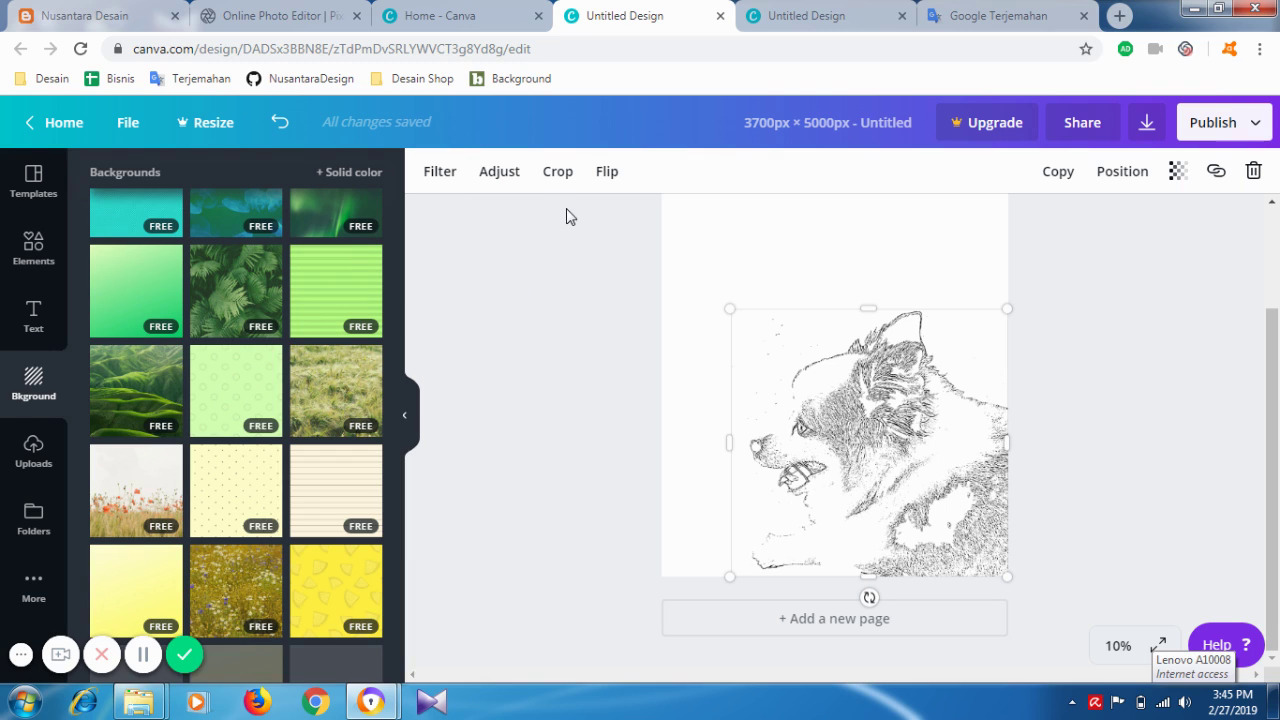
click(438, 175)
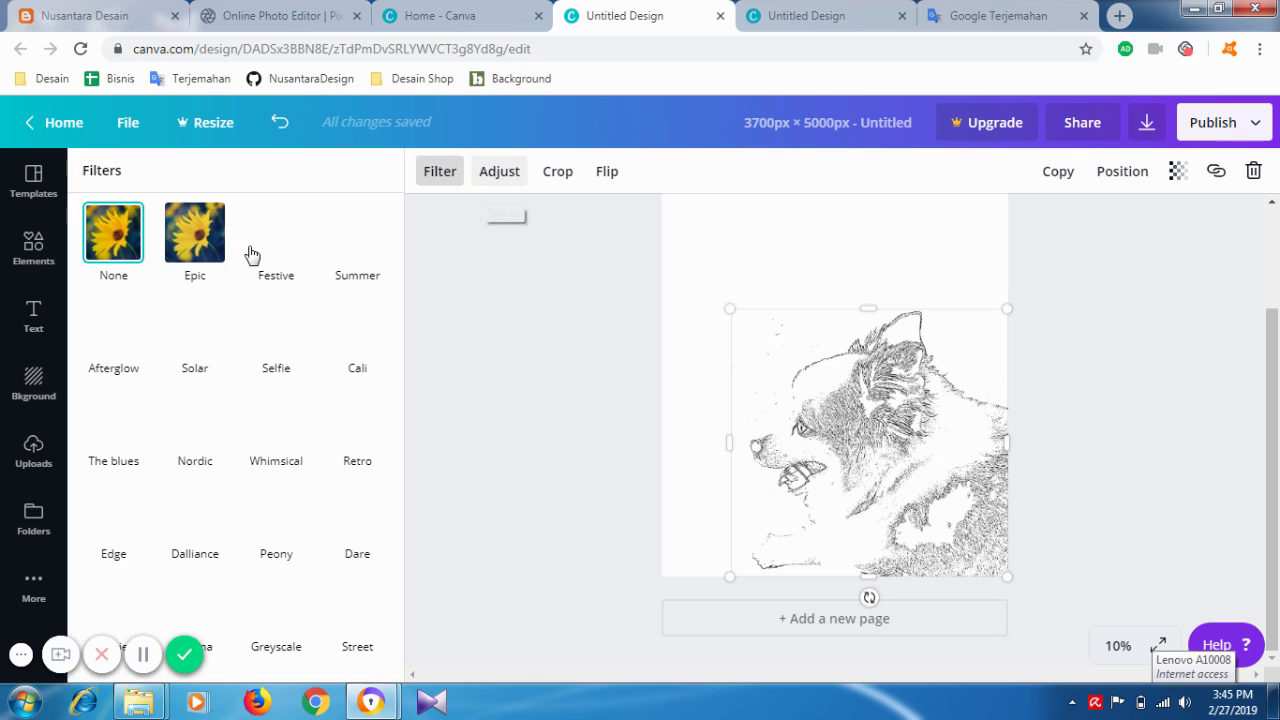
click(565, 270)
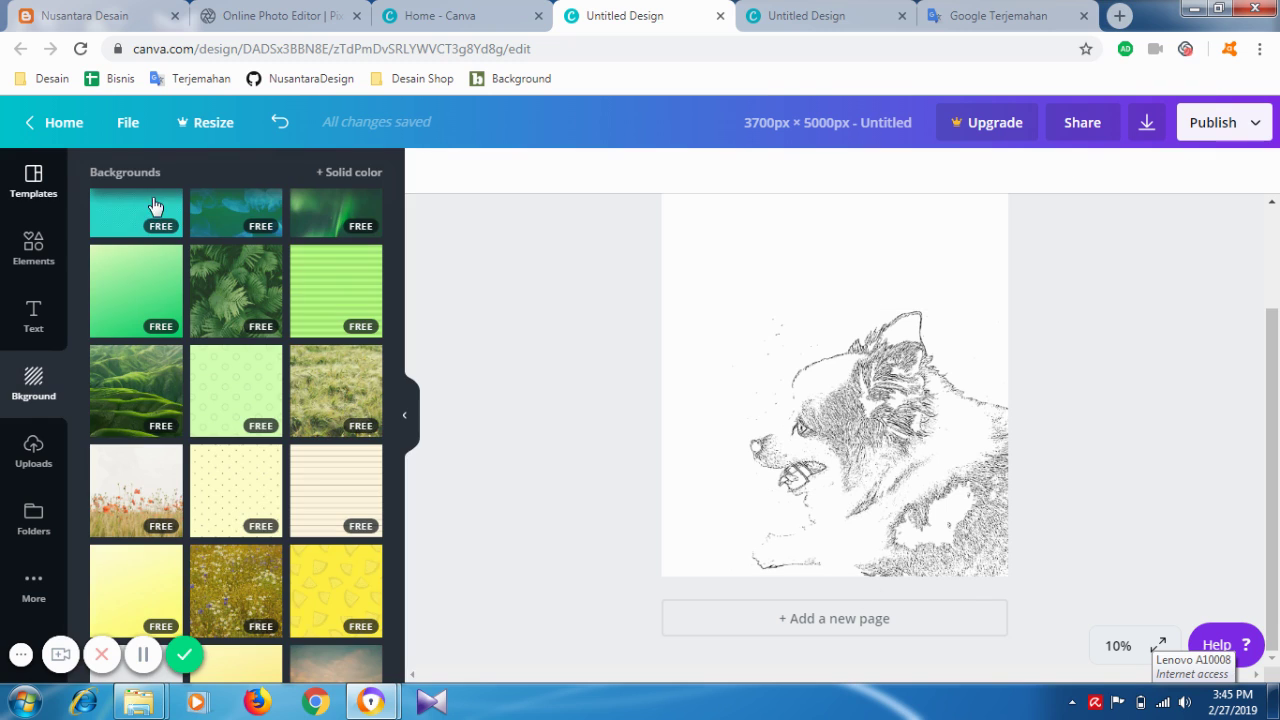
- Set the page background to solid black
click(713, 264)
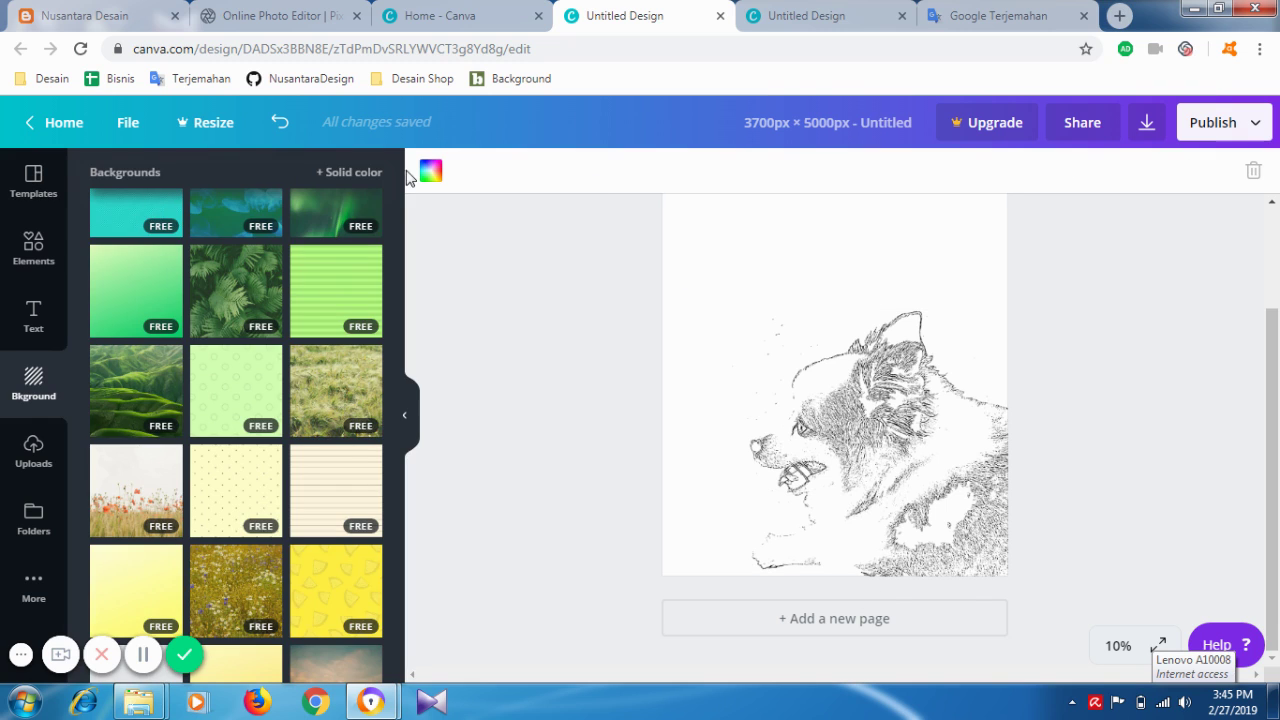
click(433, 176)
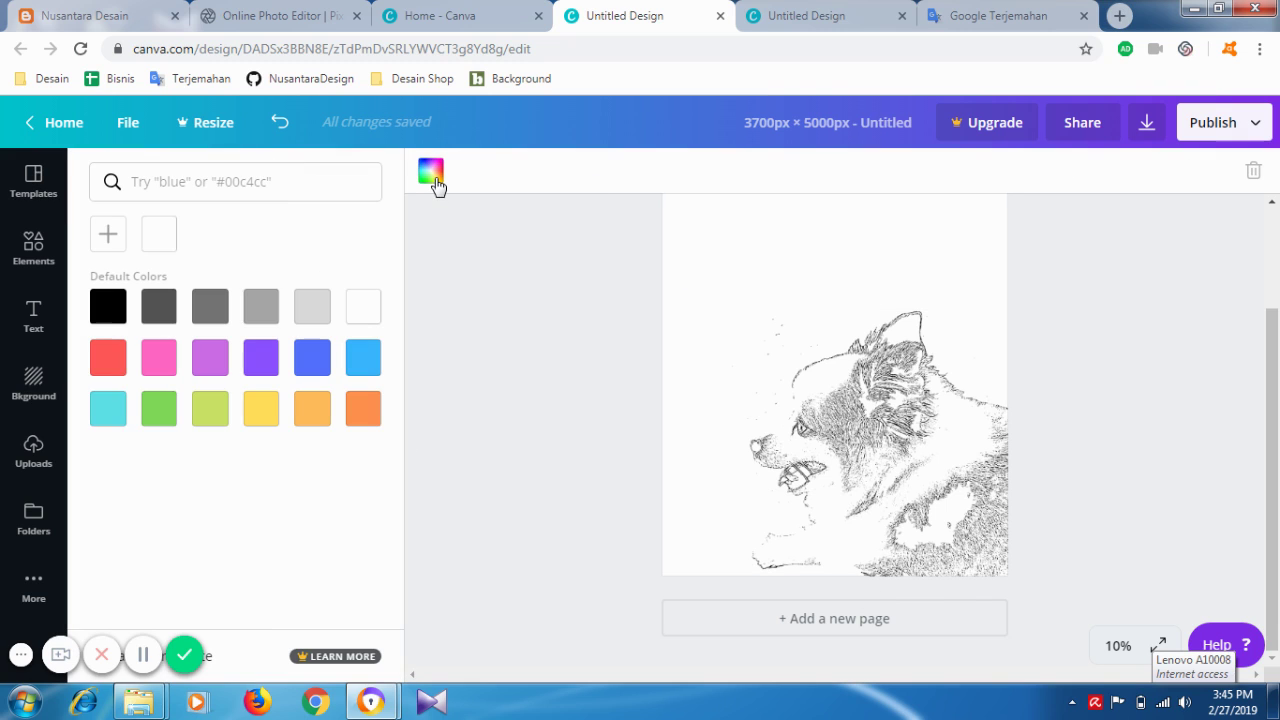
click(101, 314)
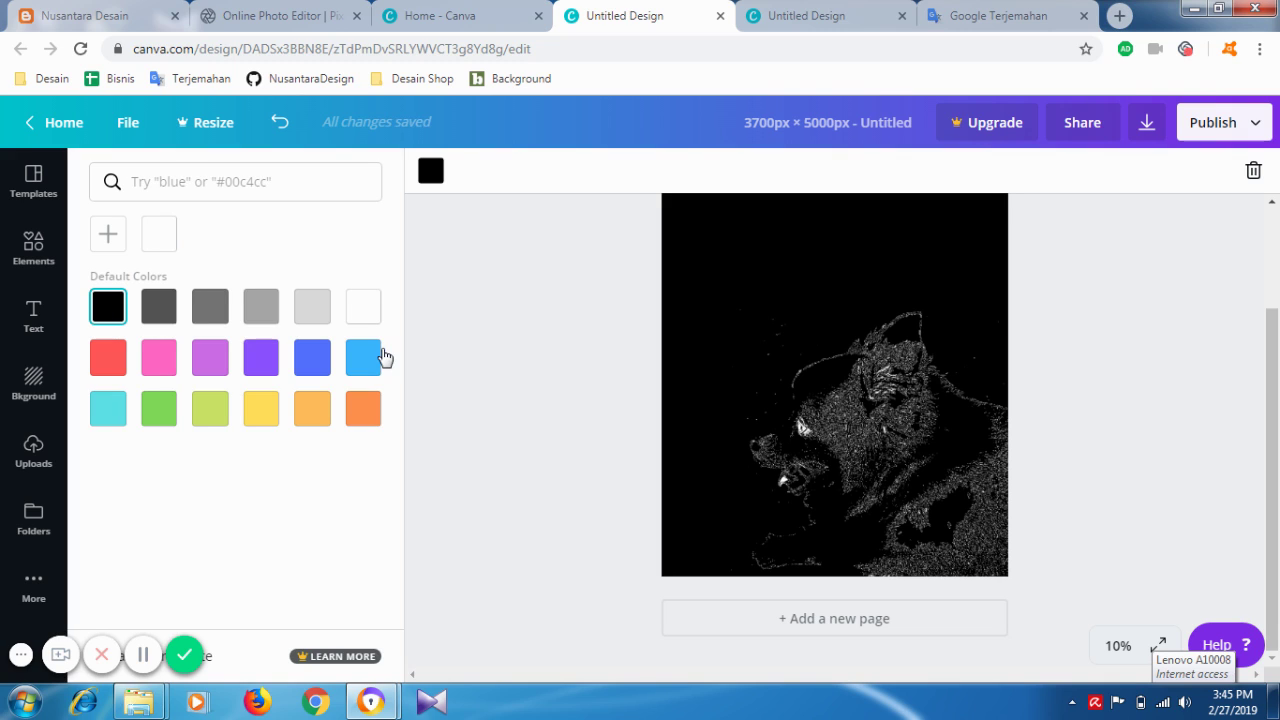
click(494, 364)
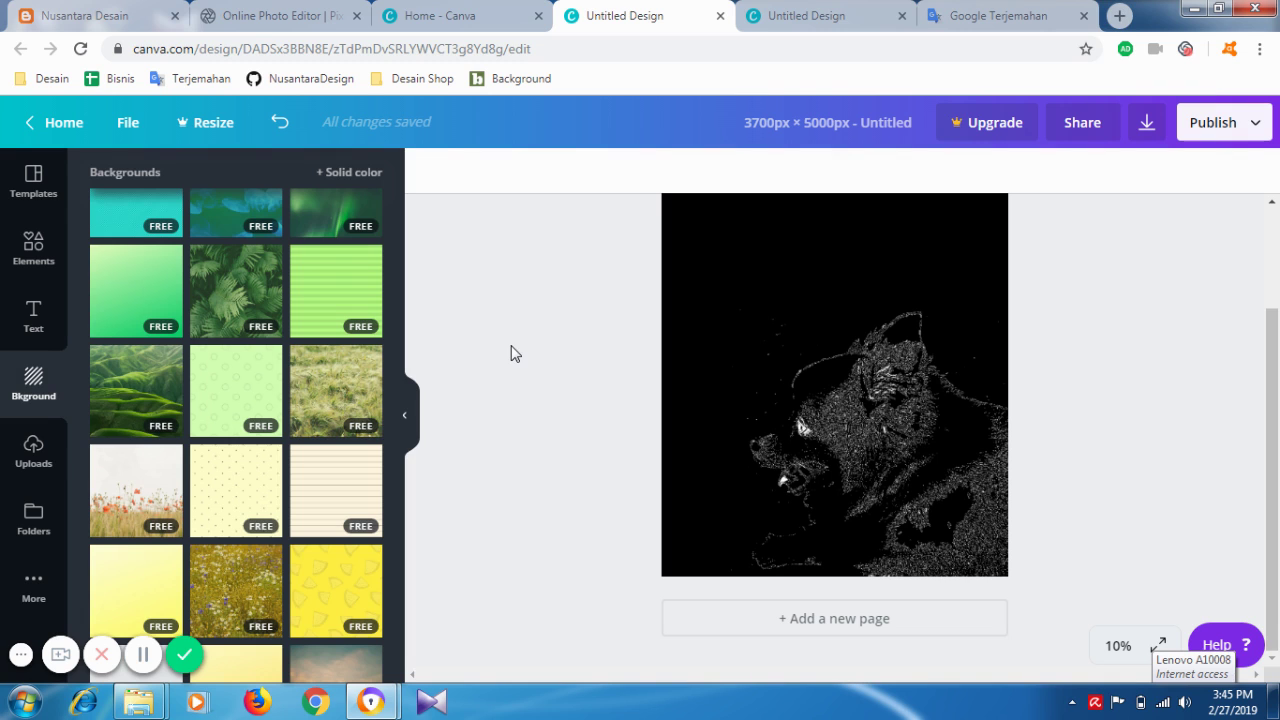
- Enlarge the dog sketch proportionally from its upper-left corner to about 3,735 × 3,604 px and deselect it
click(822, 508)
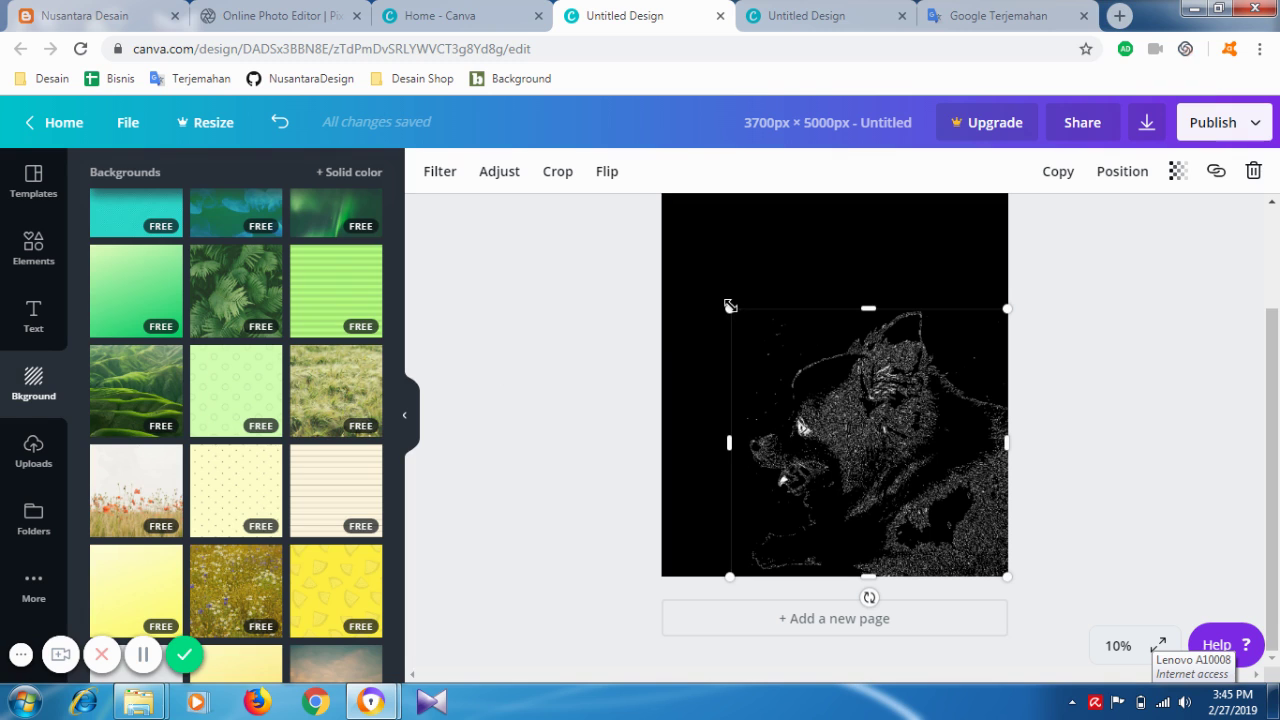
drag(730, 306, 651, 242)
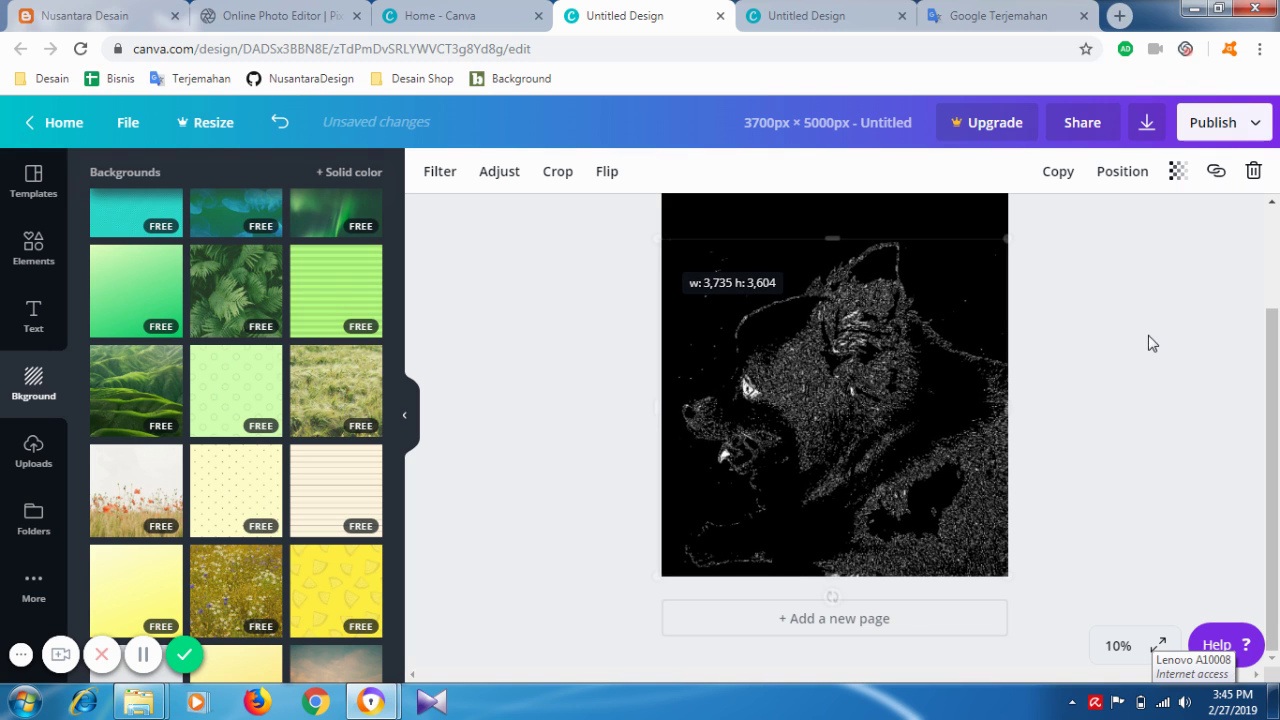
click(1148, 390)
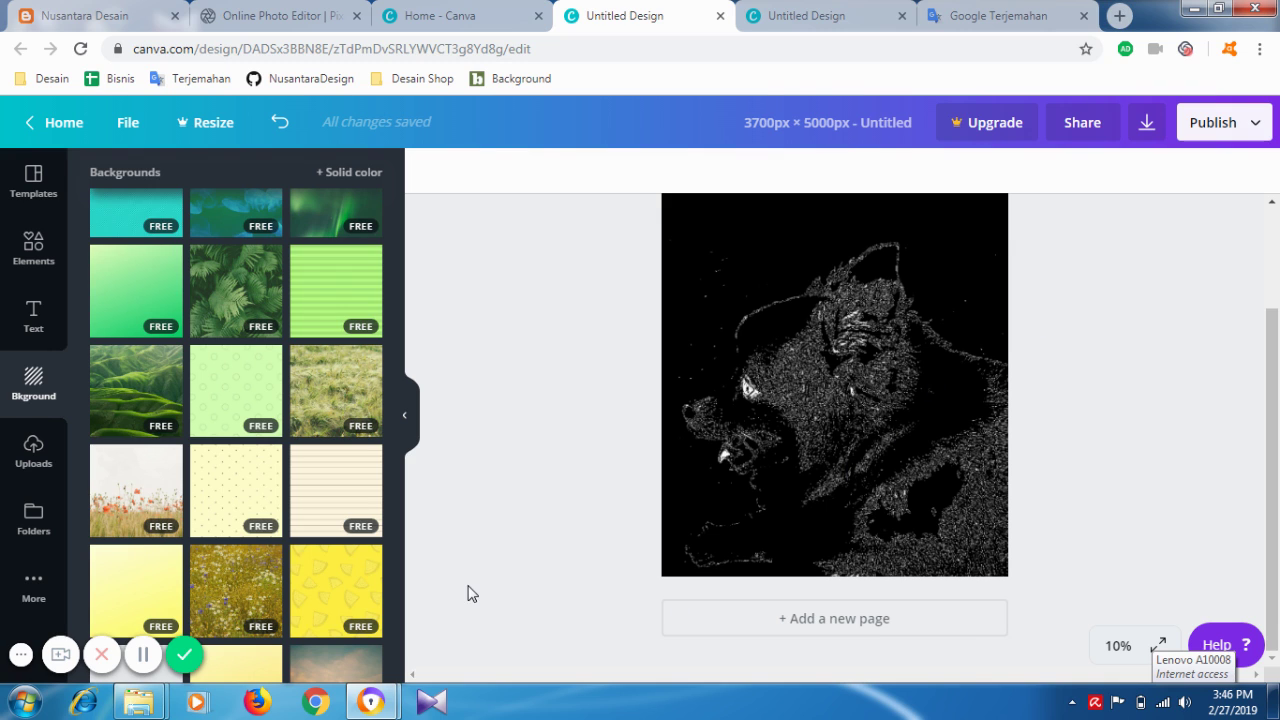
mouse_move(140, 702)
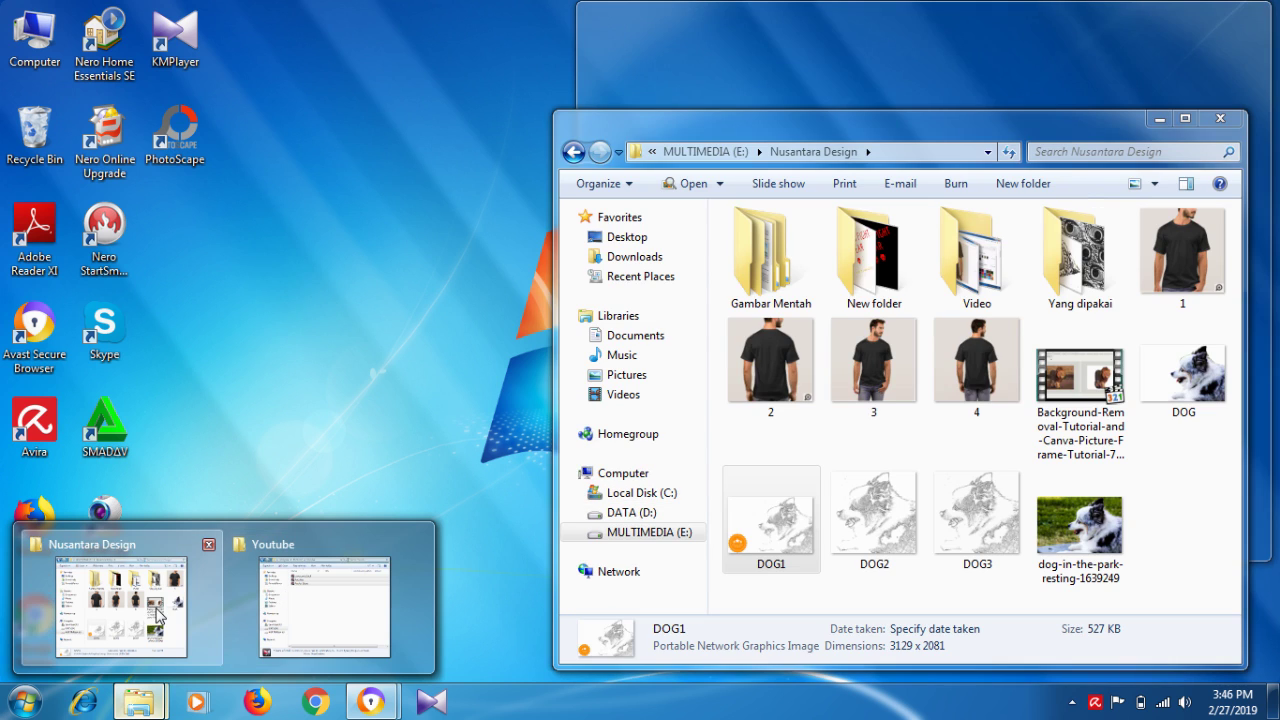
click(120, 600)
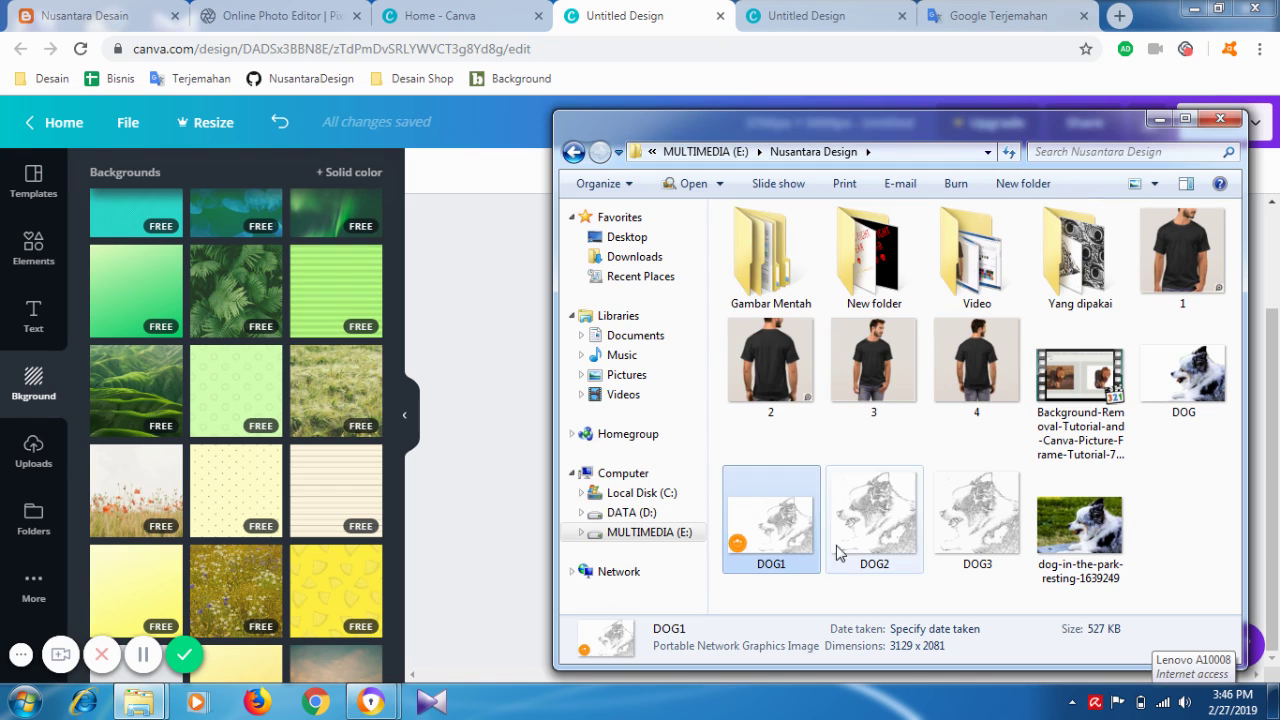
click(962, 540)
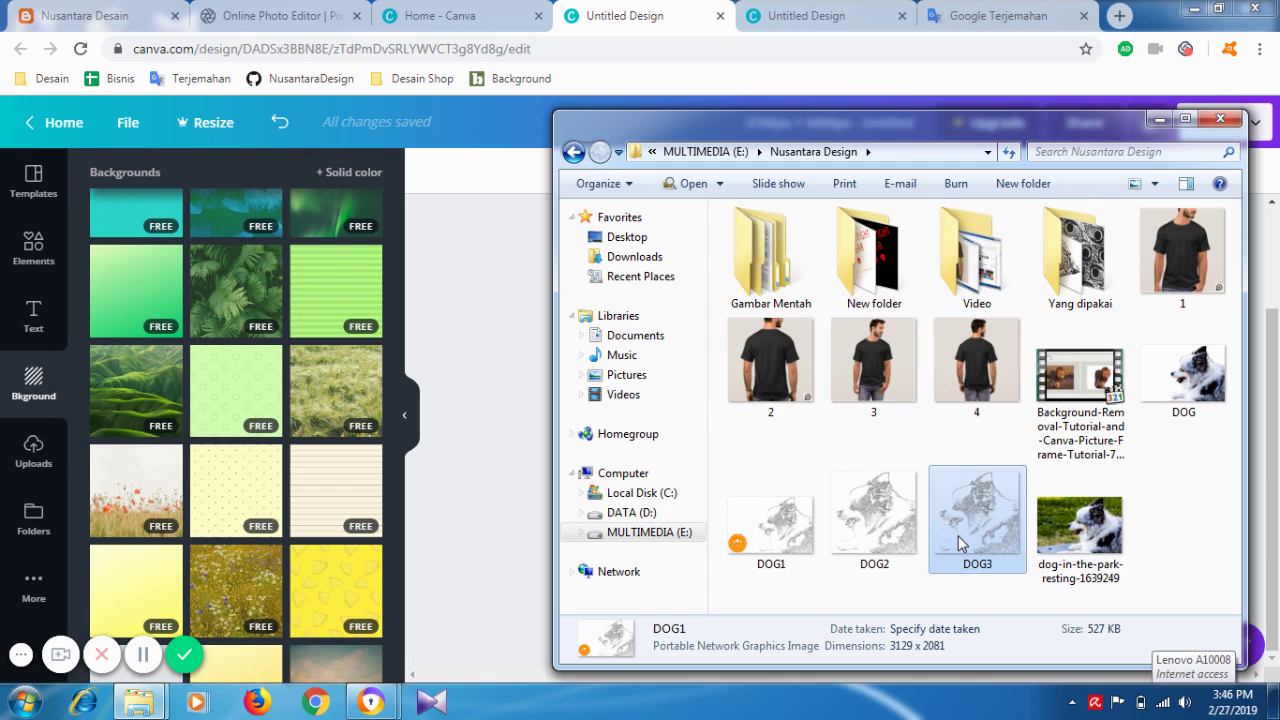
click(517, 498)
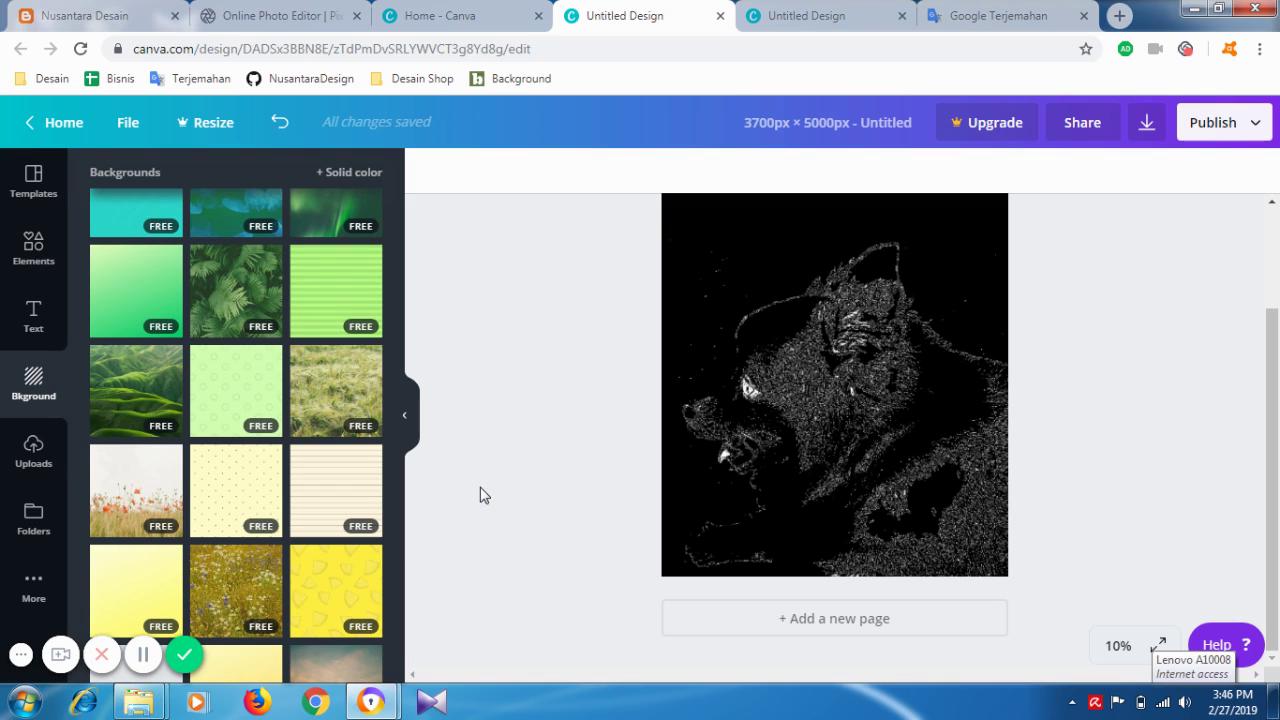
- Switch to Google Translate and try translating "Pecinta An" from Indonesian to English, clearing the text again
click(1007, 17)
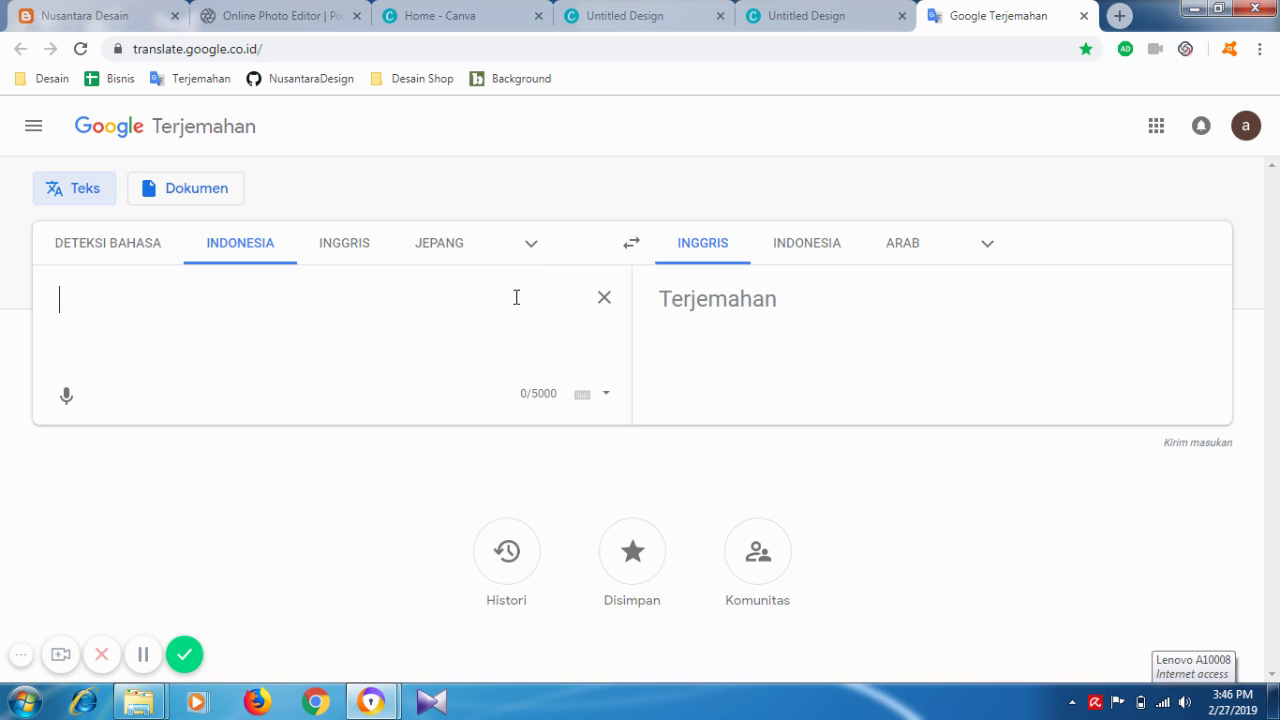
text(Pecint)
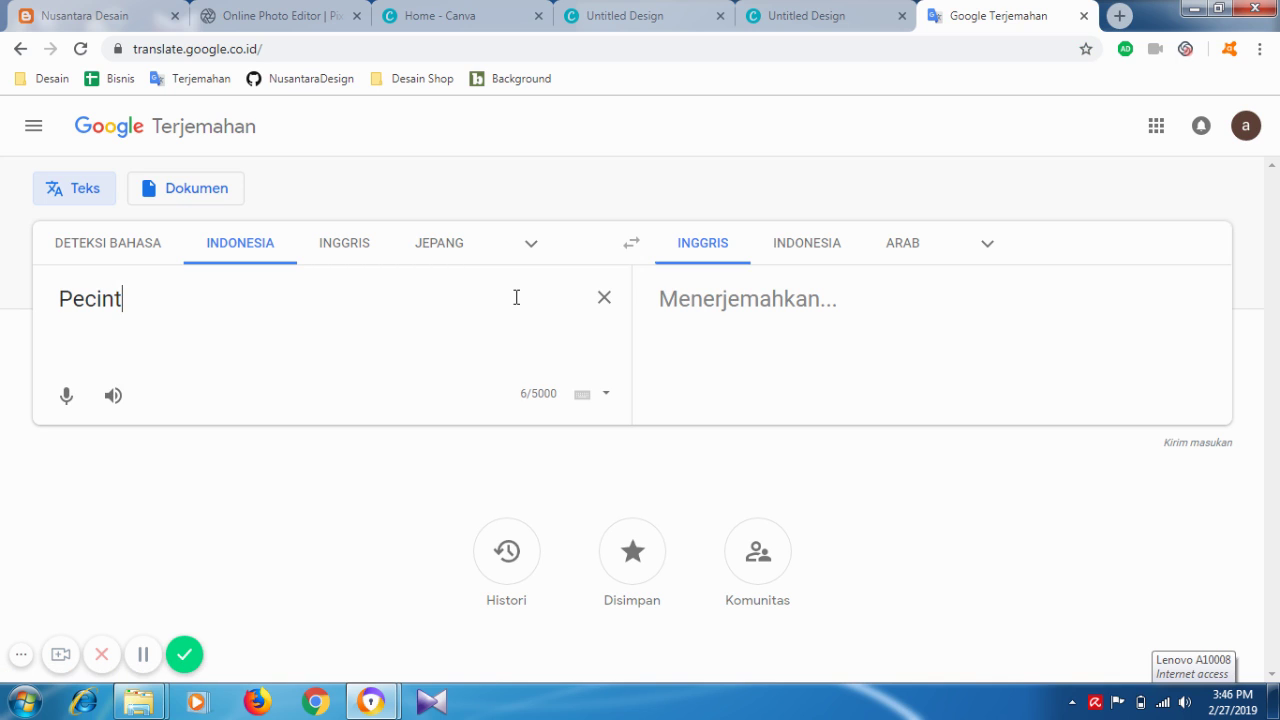
text(a A)
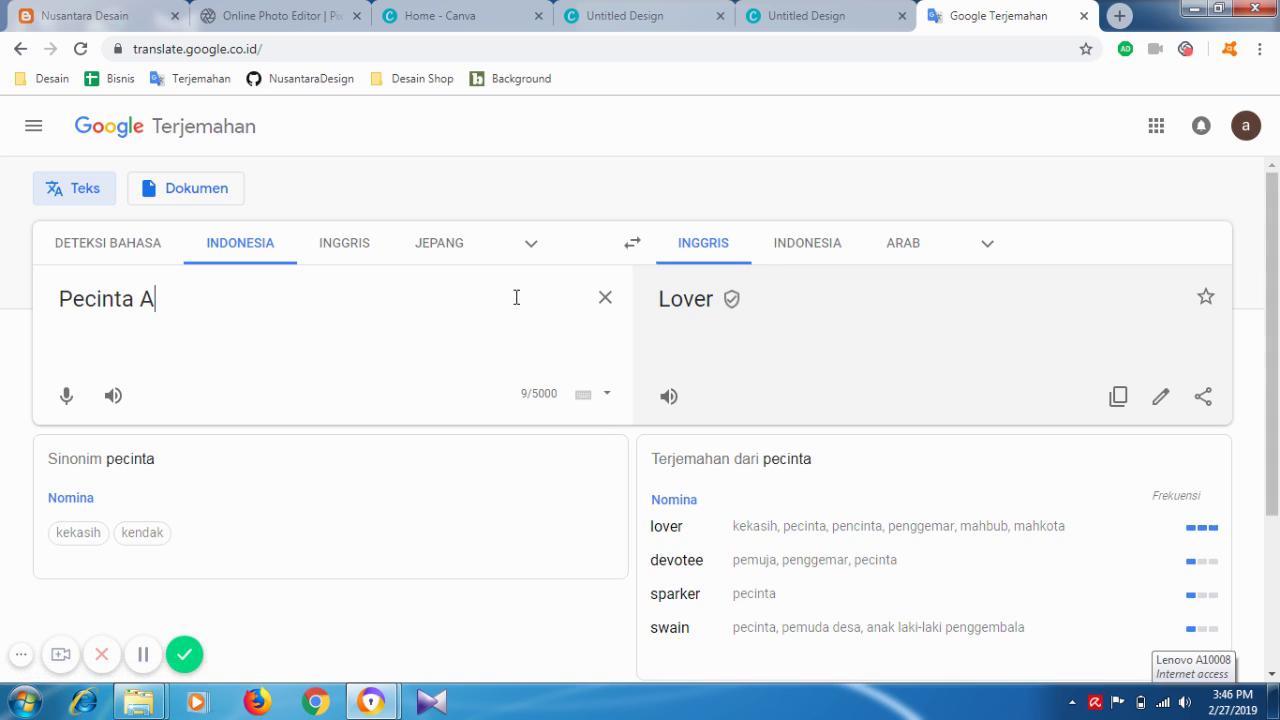
text(n)
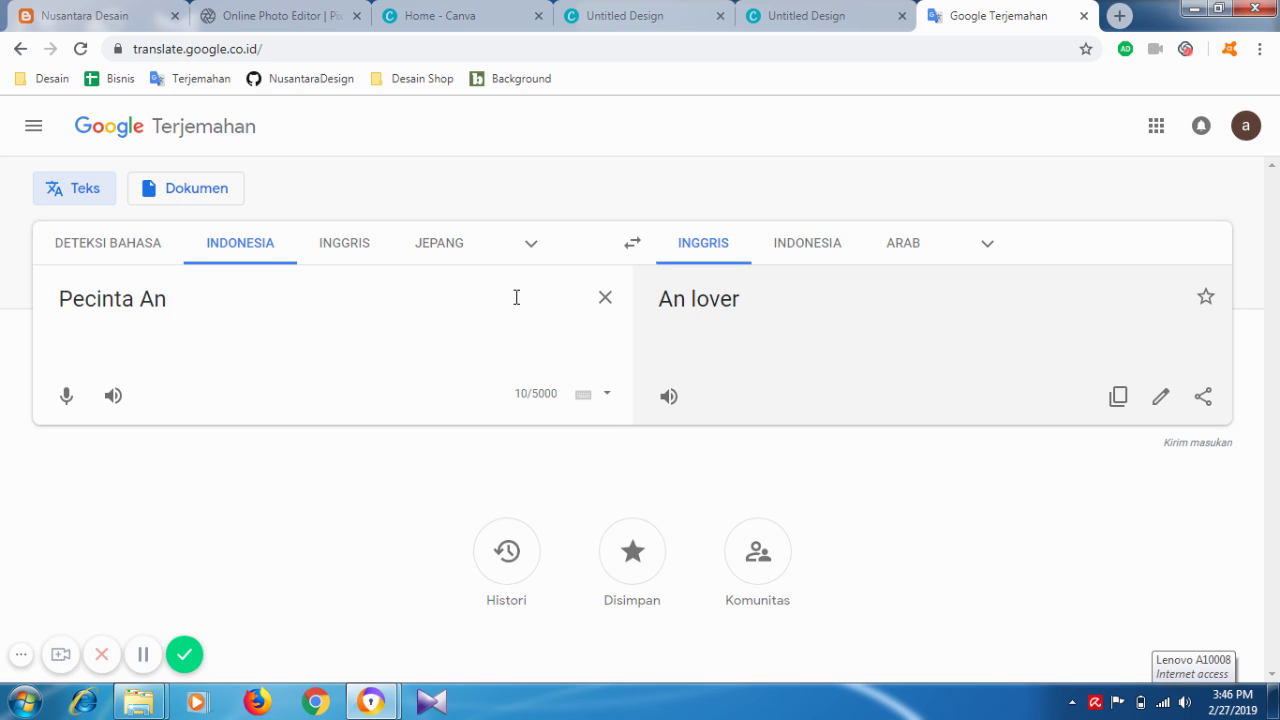
key(BackSpace)
key(BackSpace)
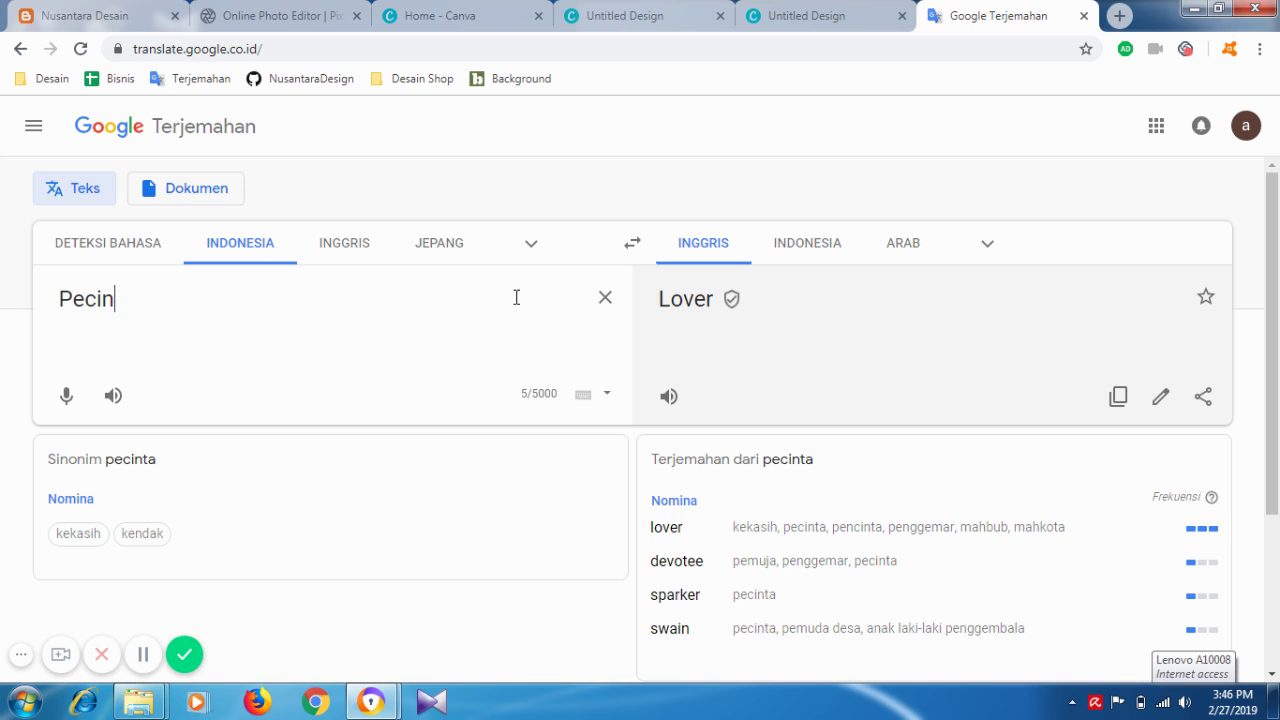
key(BackSpace)
key(BackSpace)
key(BackSpace)
- Translate "Anjing" from Indonesian to English and clear the source text
text(A)
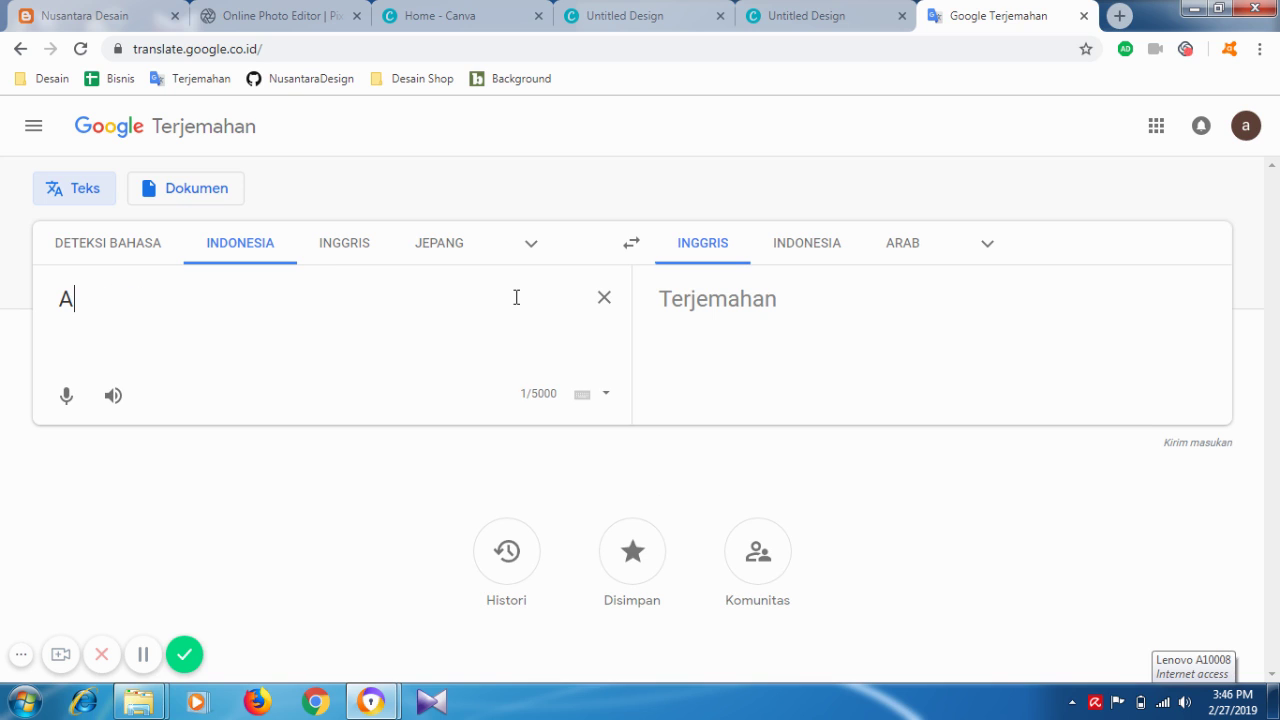
text(njing)
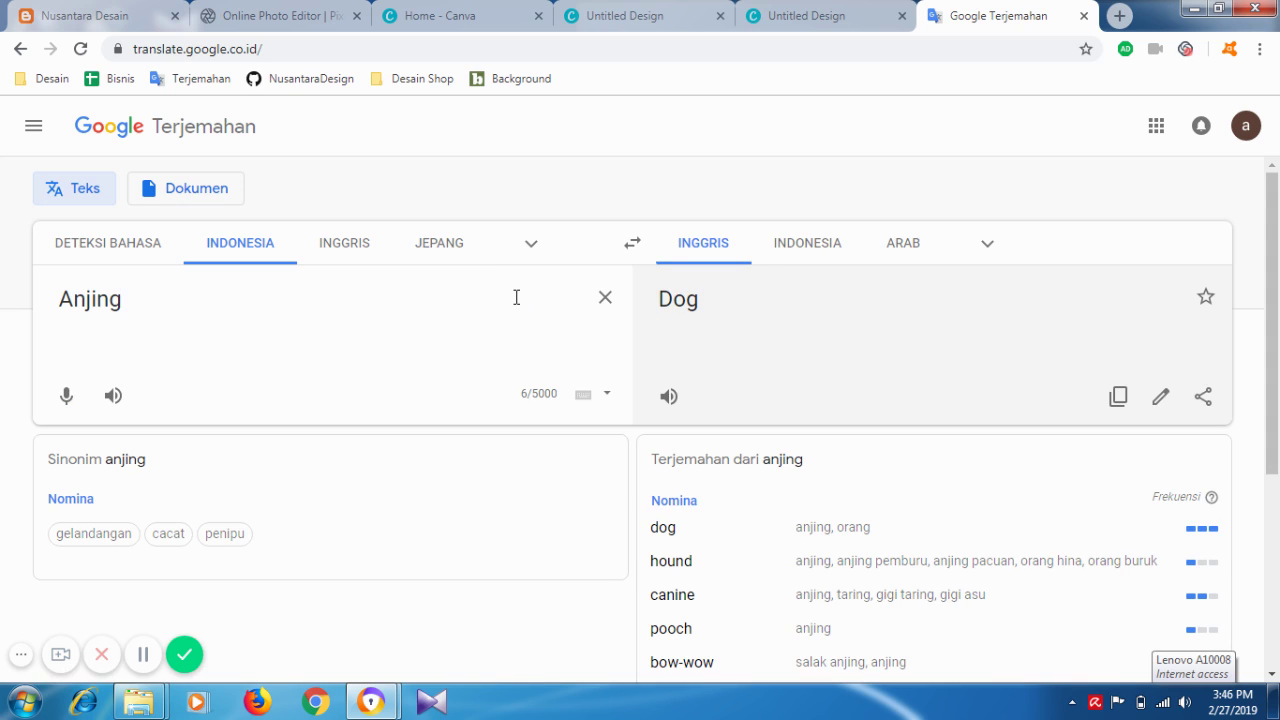
key(BackSpace)
key(BackSpace)
key(BackSpace)
key(BackSpace)
key(BackSpace)
key(BackSpace)
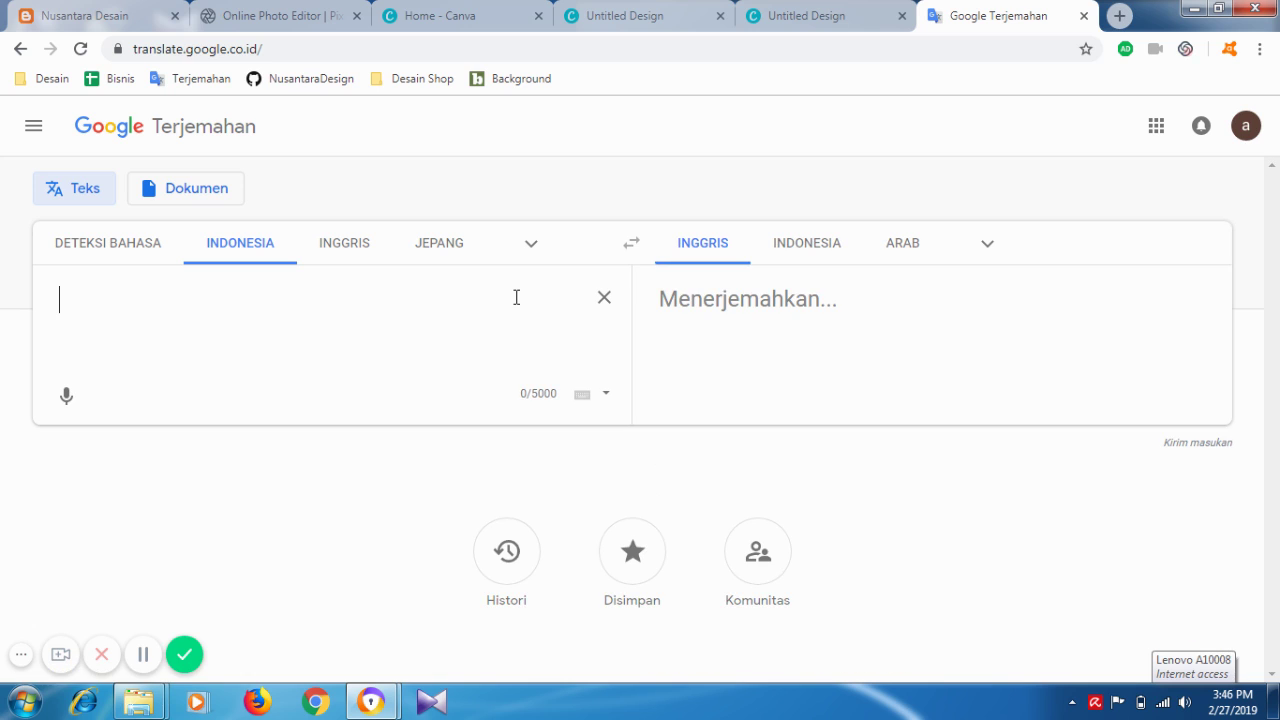
- Translate "Pecinta Anjing" from Indonesian to English and copy the translation "Dog Lovers"
text(Pecin)
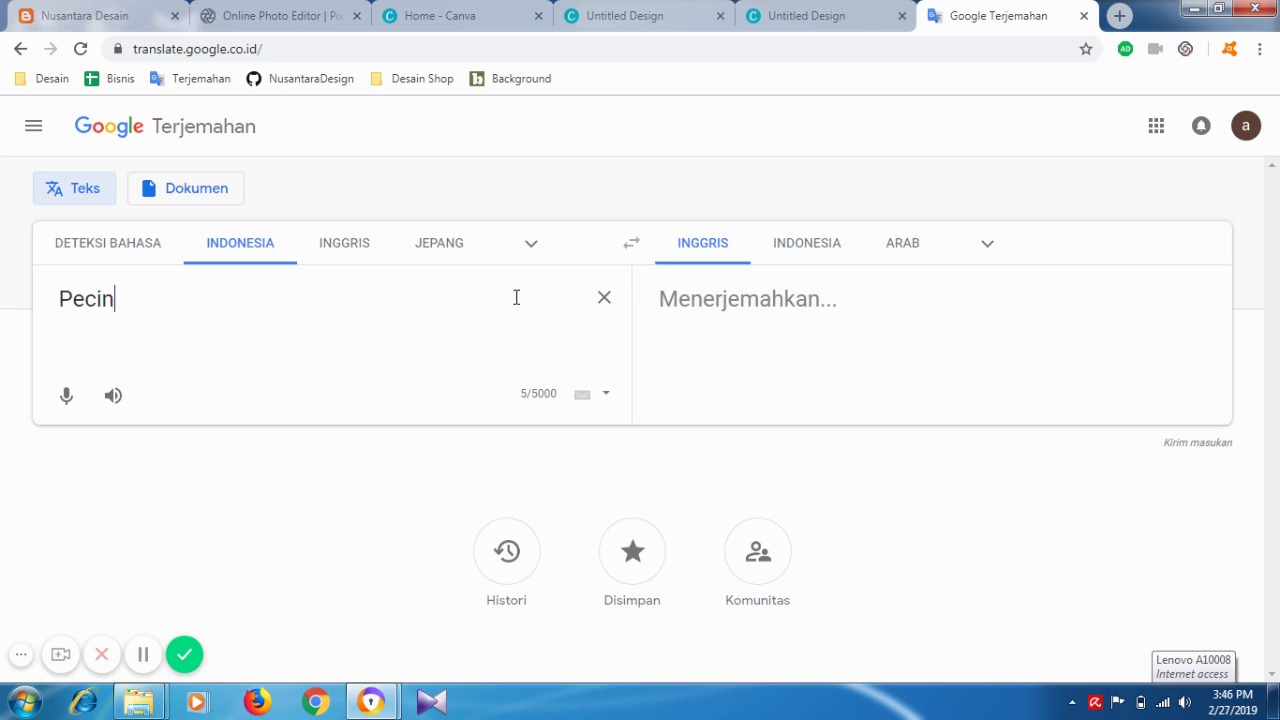
text(ta Anjing)
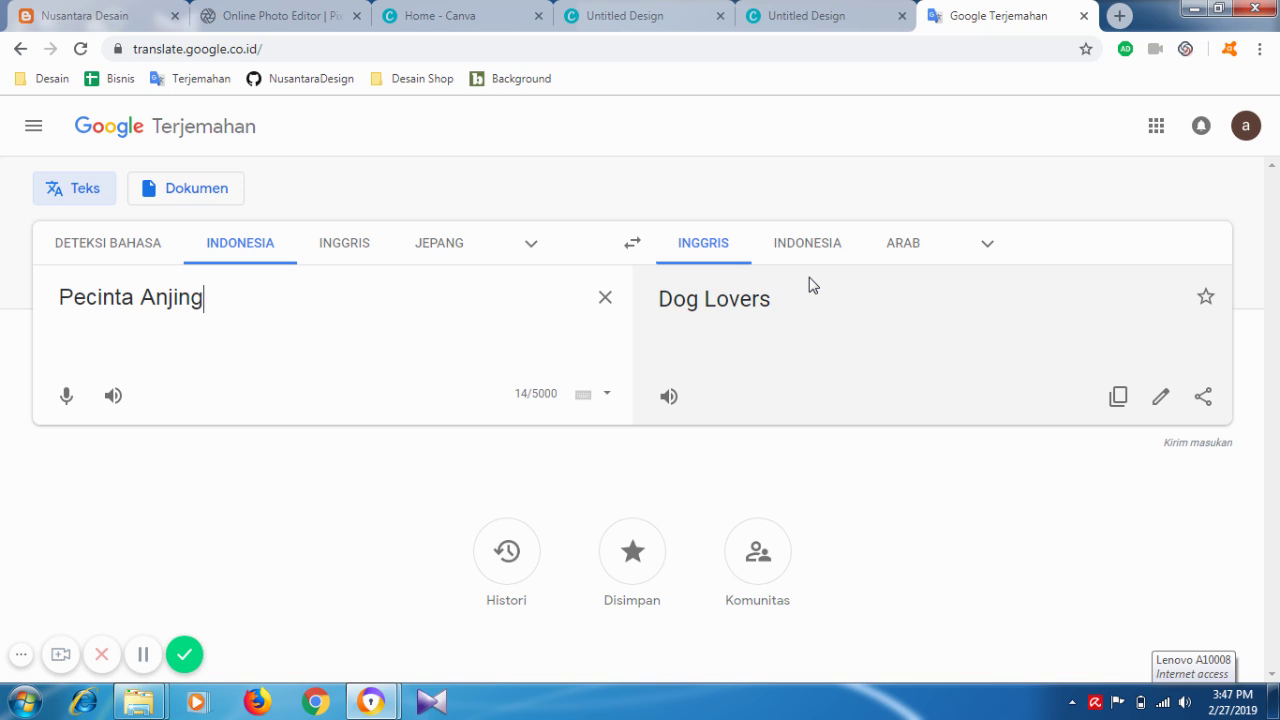
drag(782, 305, 670, 292)
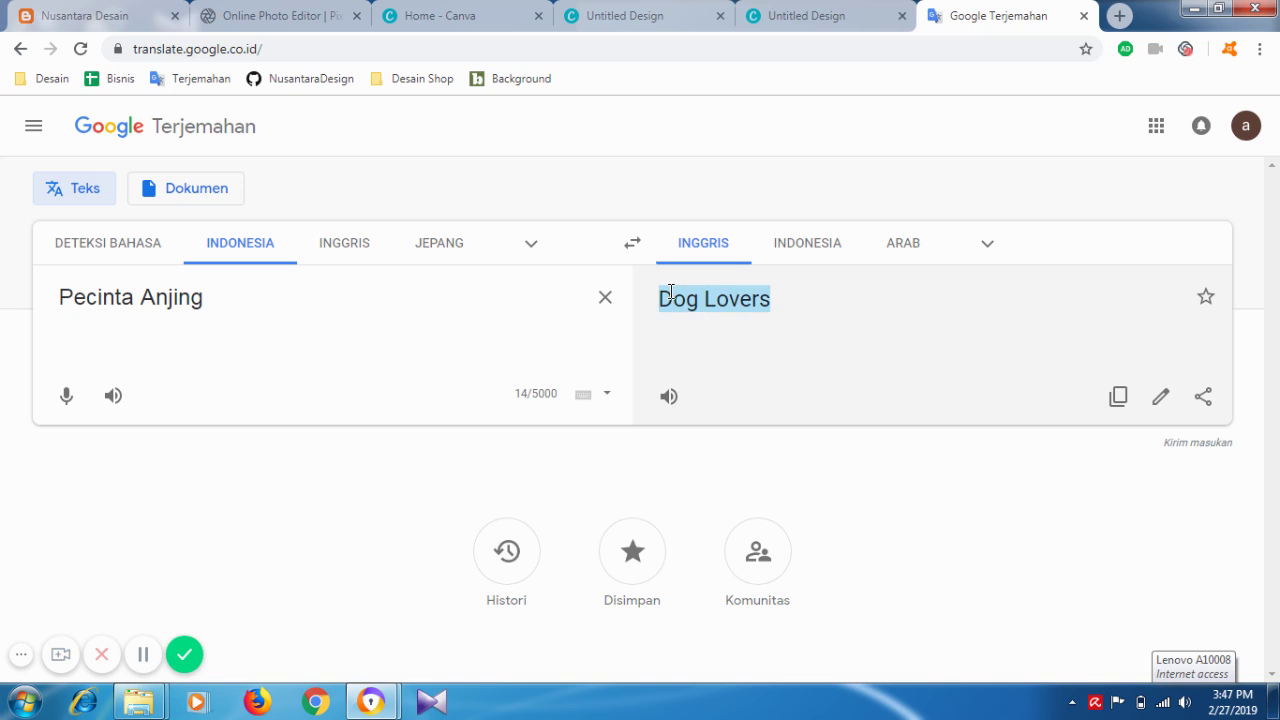
right_click(690, 295)
click(714, 311)
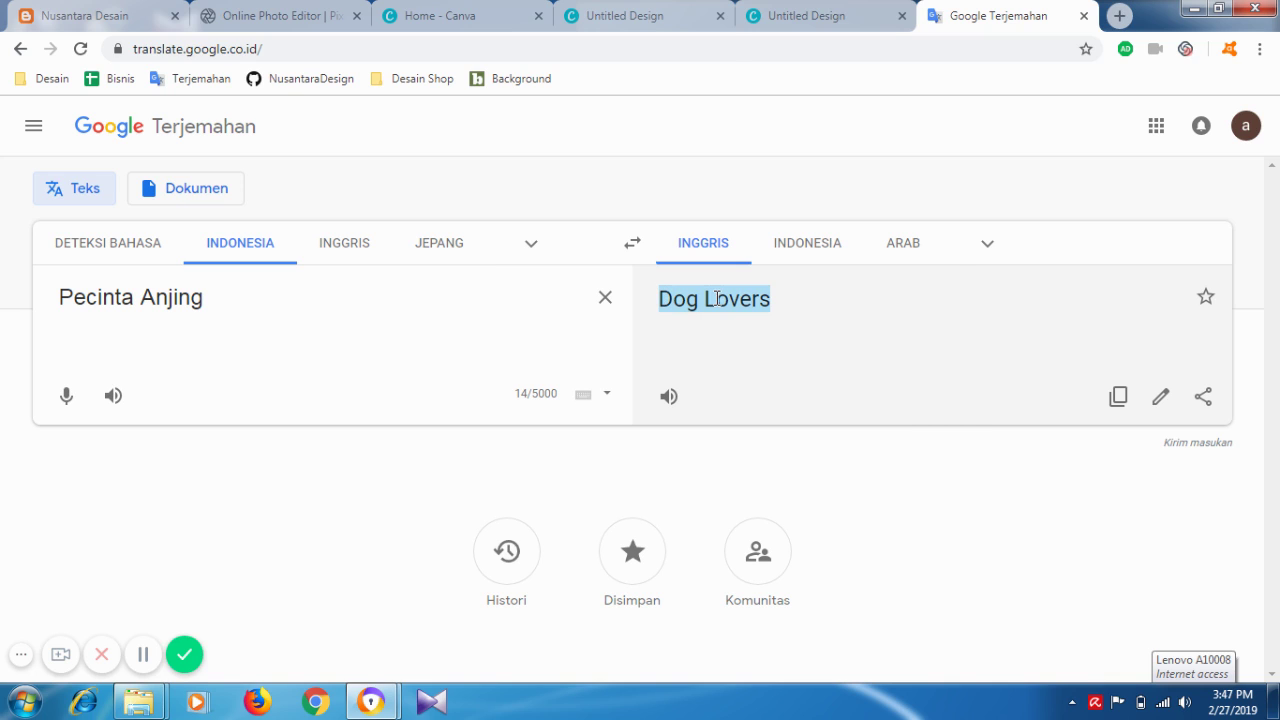
- Close Google Translate to return to the 3700 × 5000 px Canva design, and look through the ready-made text styles
click(1083, 16)
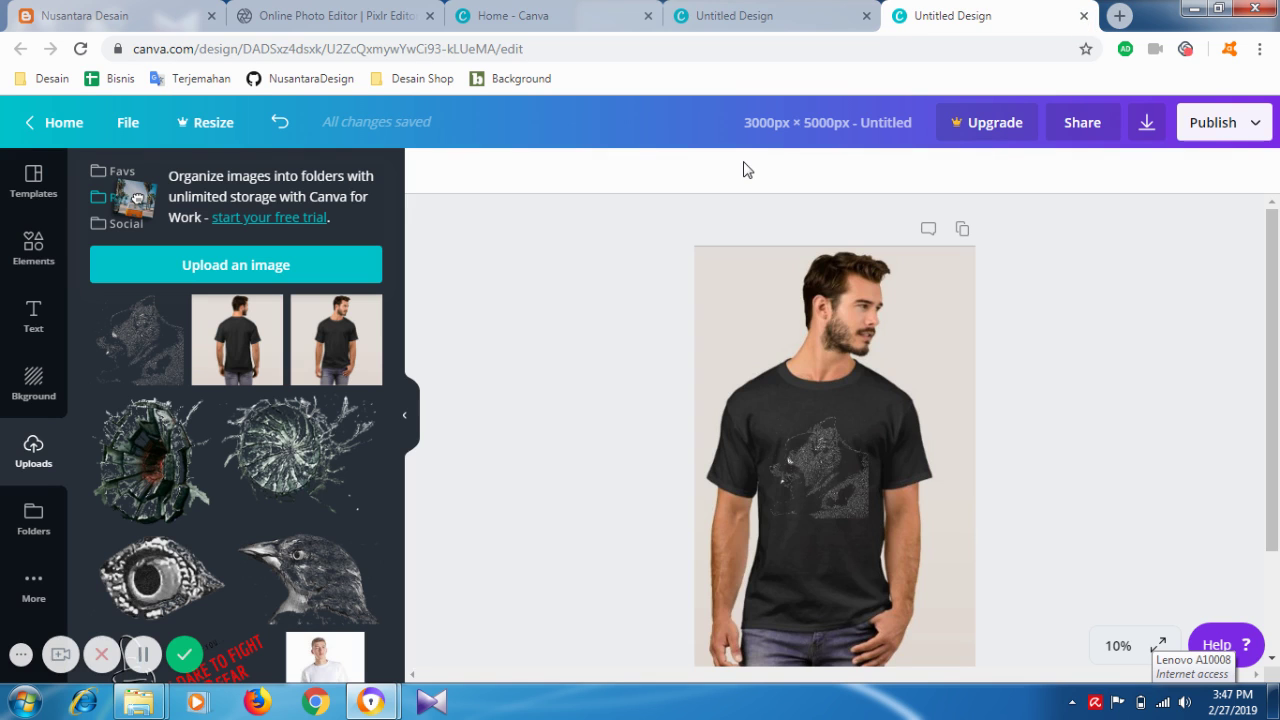
click(786, 22)
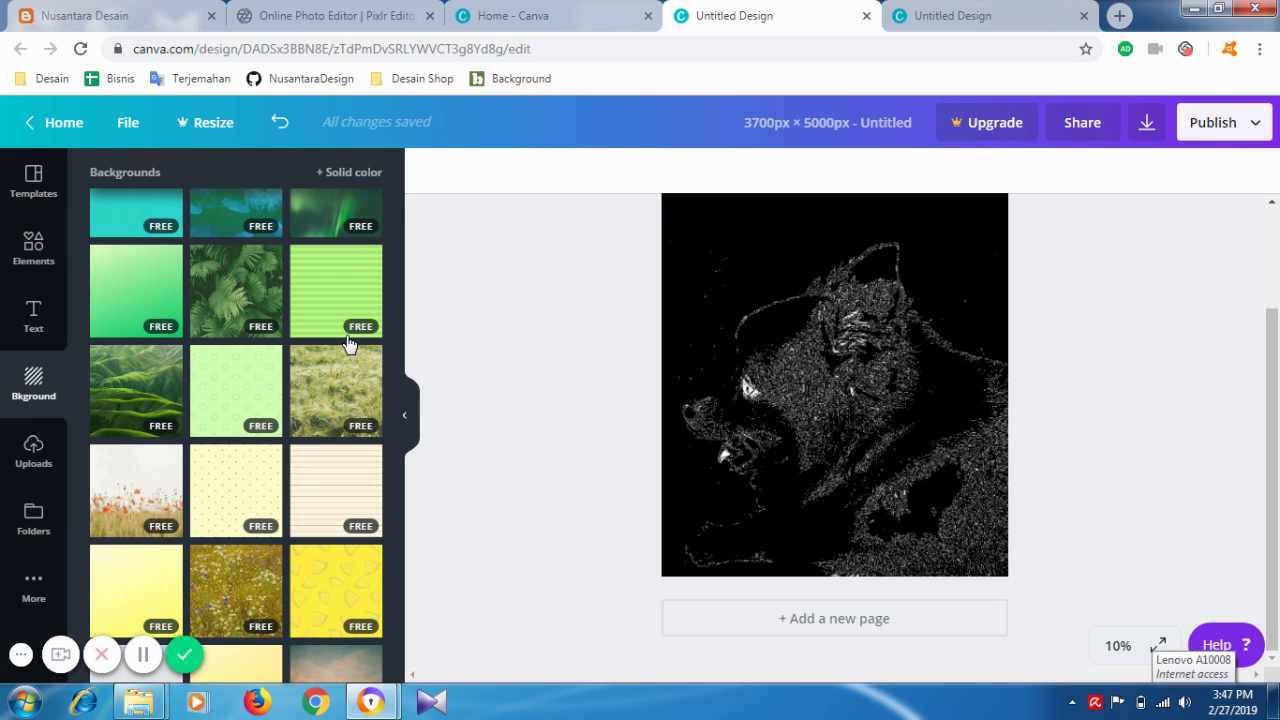
click(46, 322)
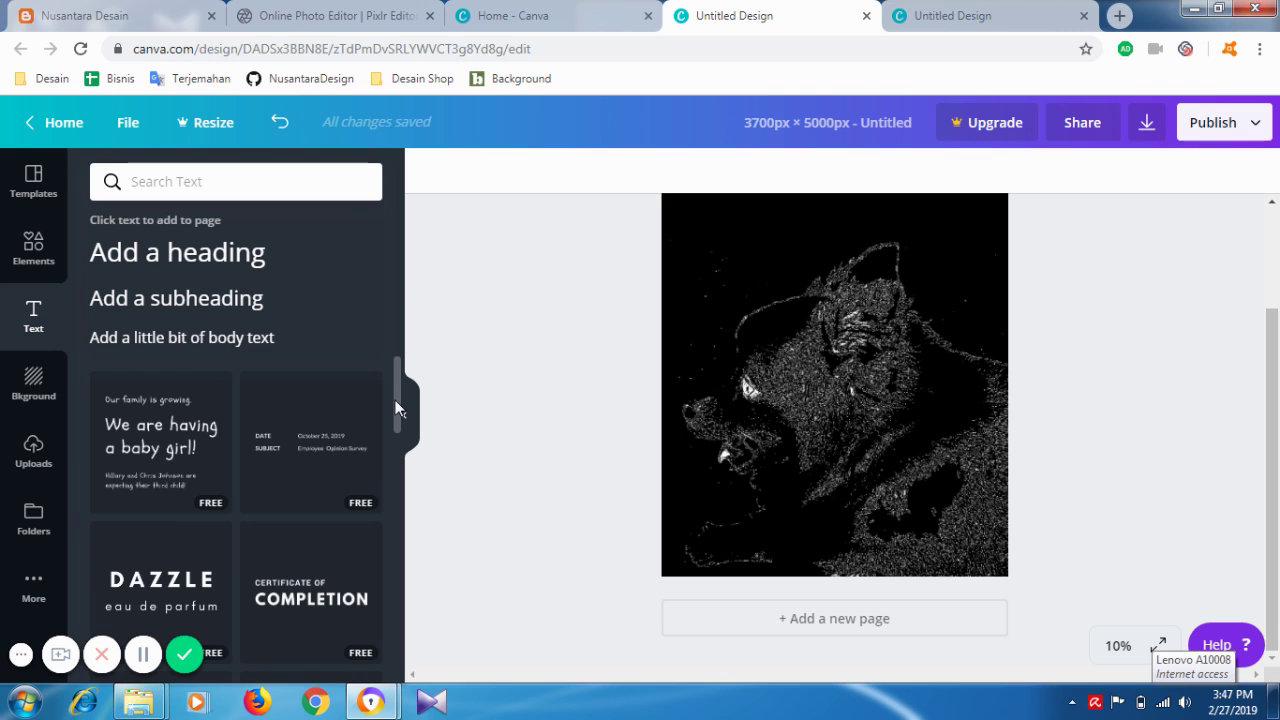
drag(396, 399, 396, 683)
scroll(330, 525, down, 3)
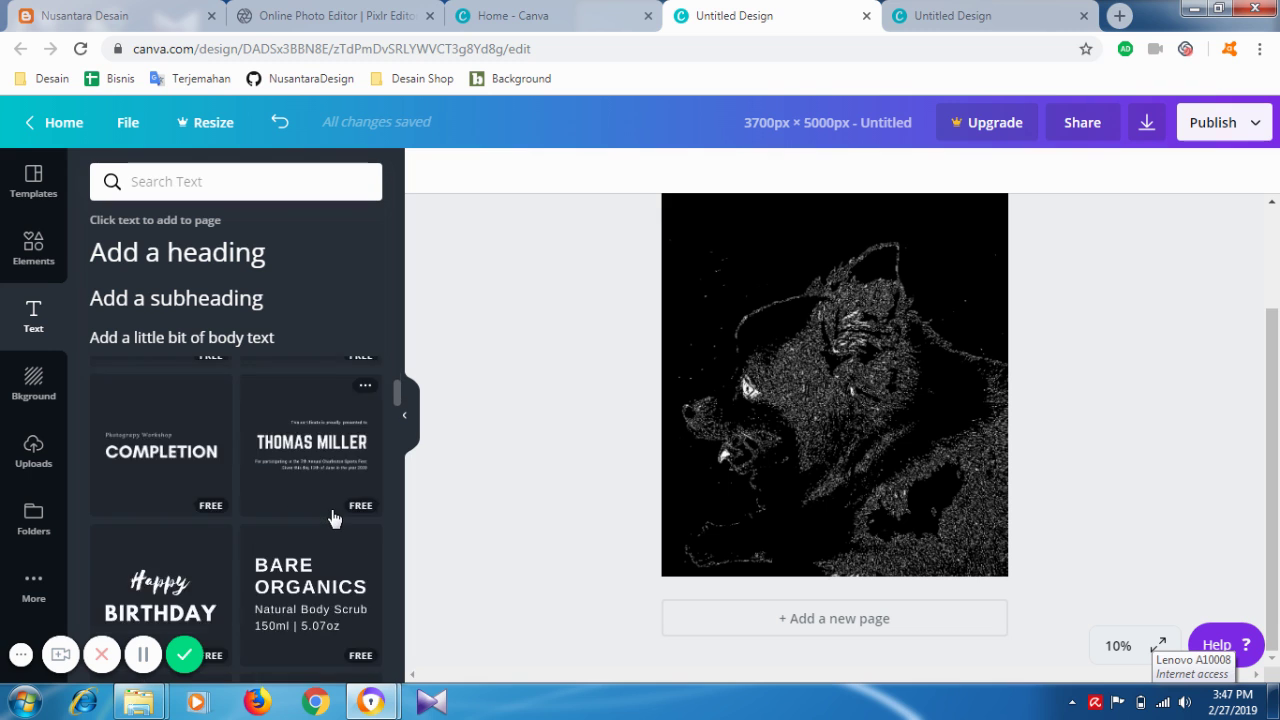
scroll(334, 518, down, 10)
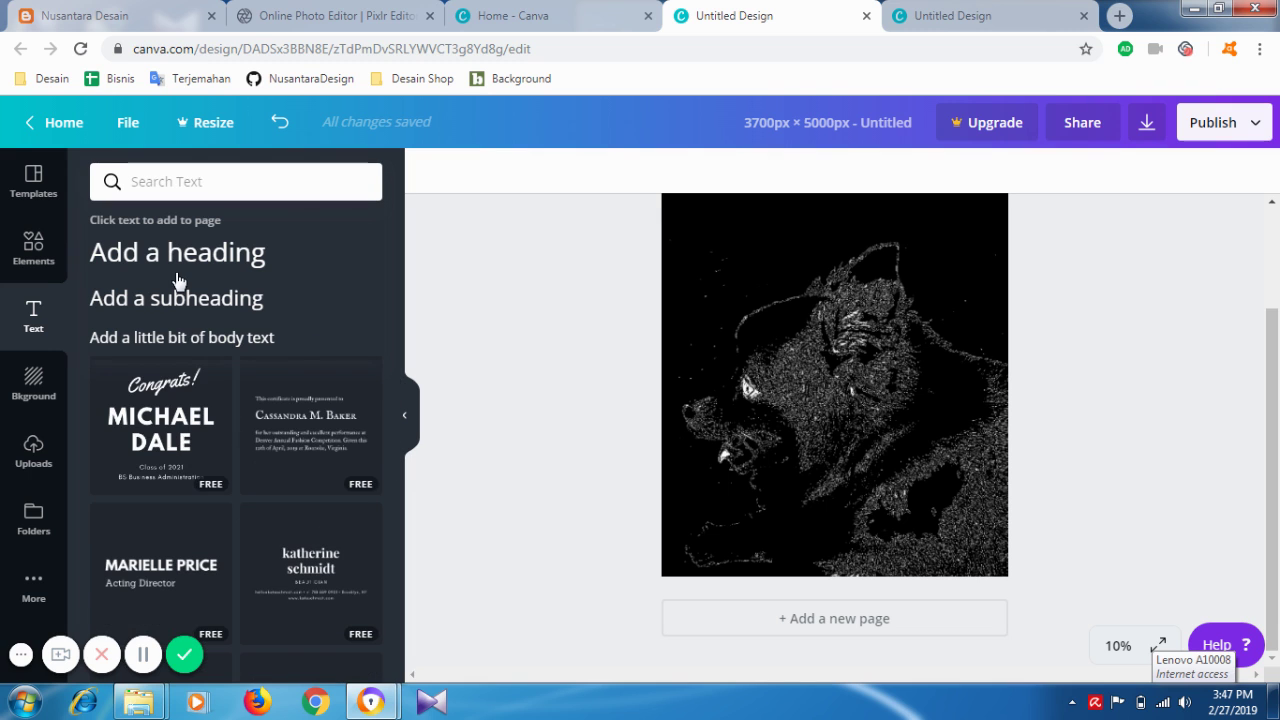
scroll(214, 420, down, 5)
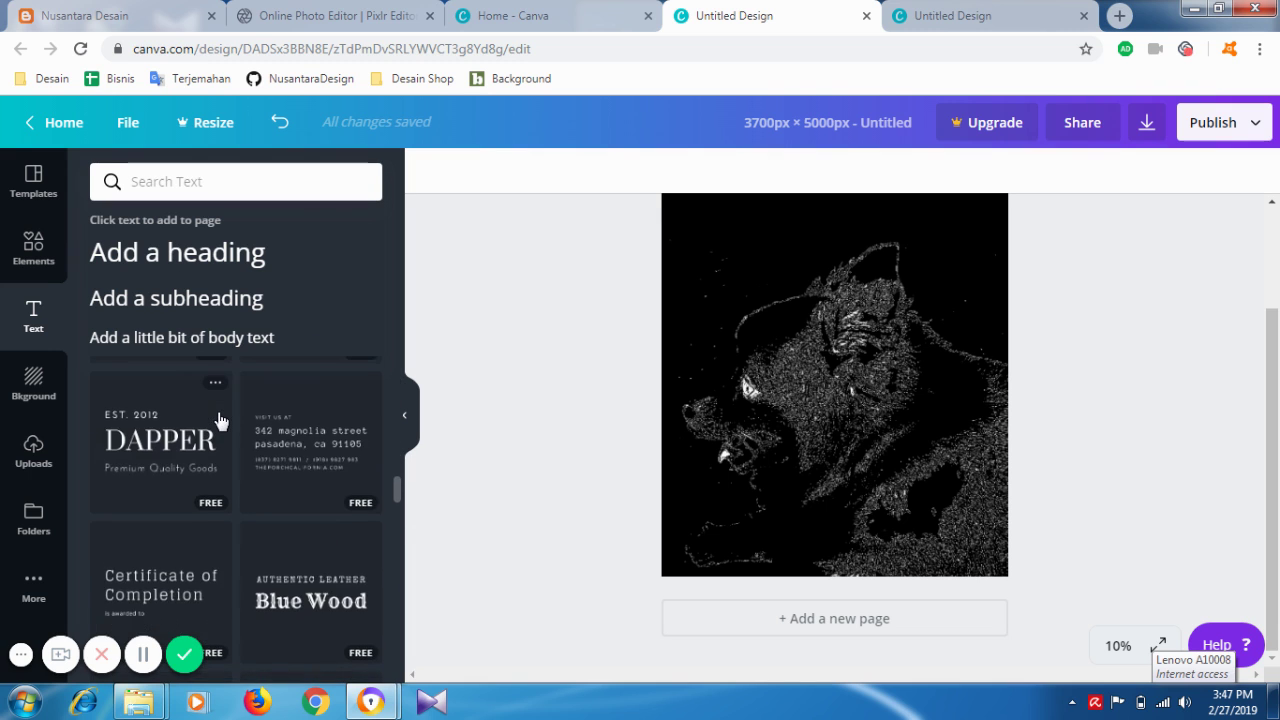
scroll(217, 415, down, 3)
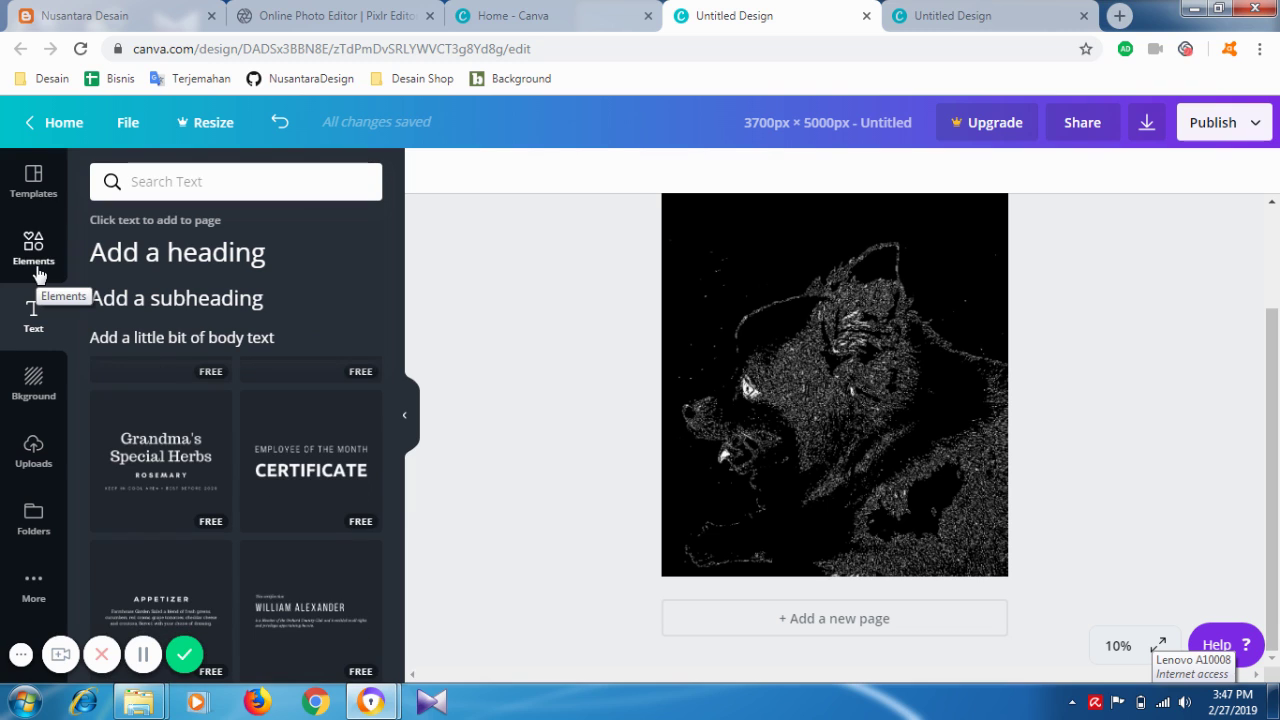
- Add a wider text box over the middle of the dog sketch with font size 36
click(186, 270)
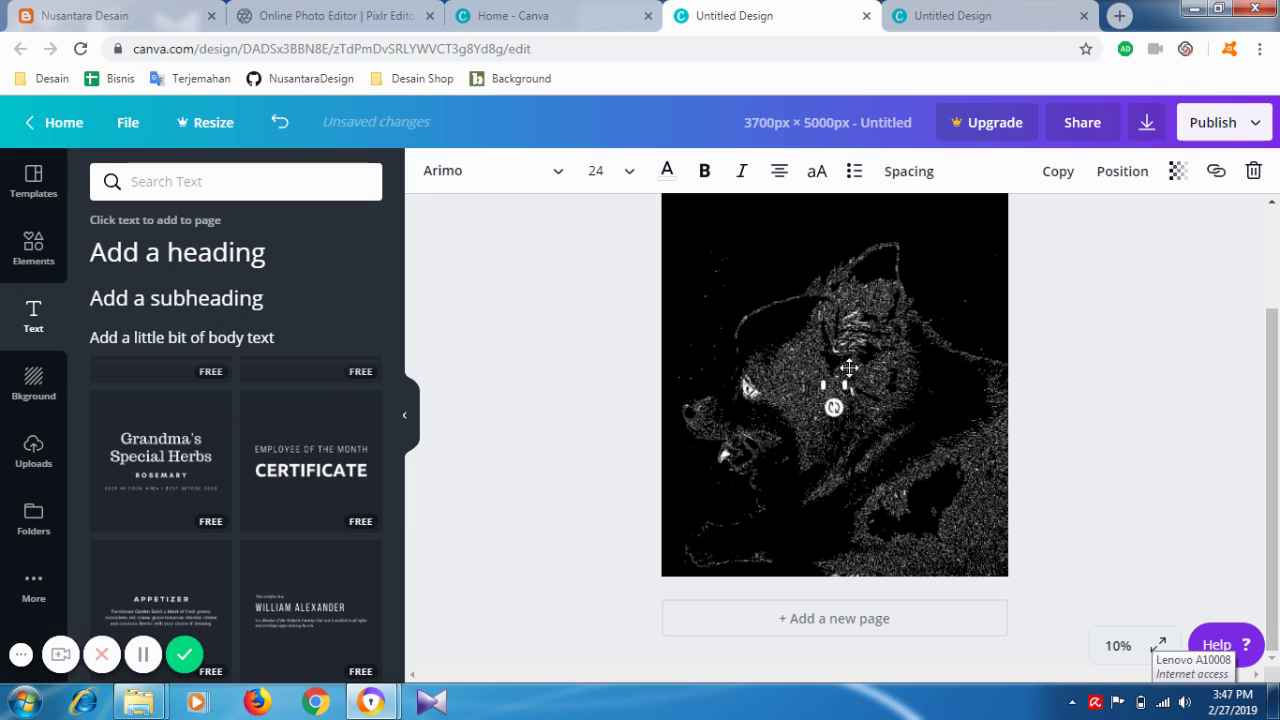
drag(848, 385, 918, 385)
click(628, 184)
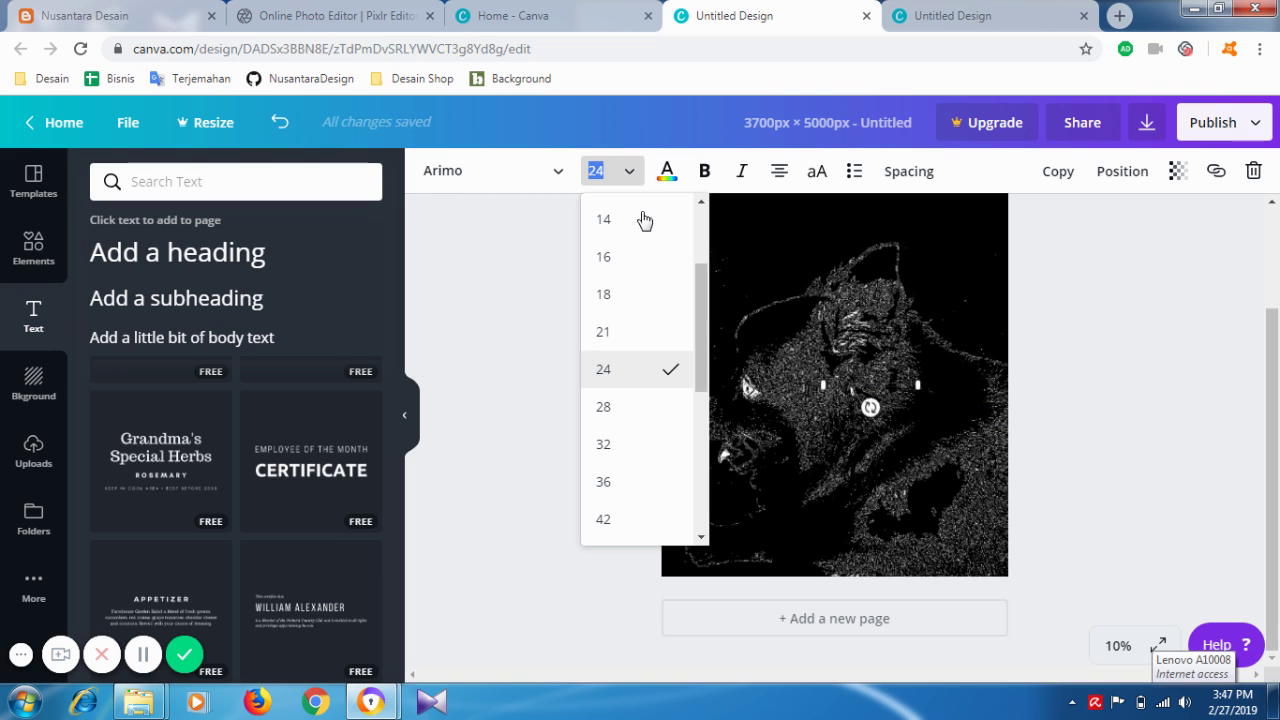
click(610, 486)
- Colour the new text white and widen its box to about 1,717 px
click(667, 171)
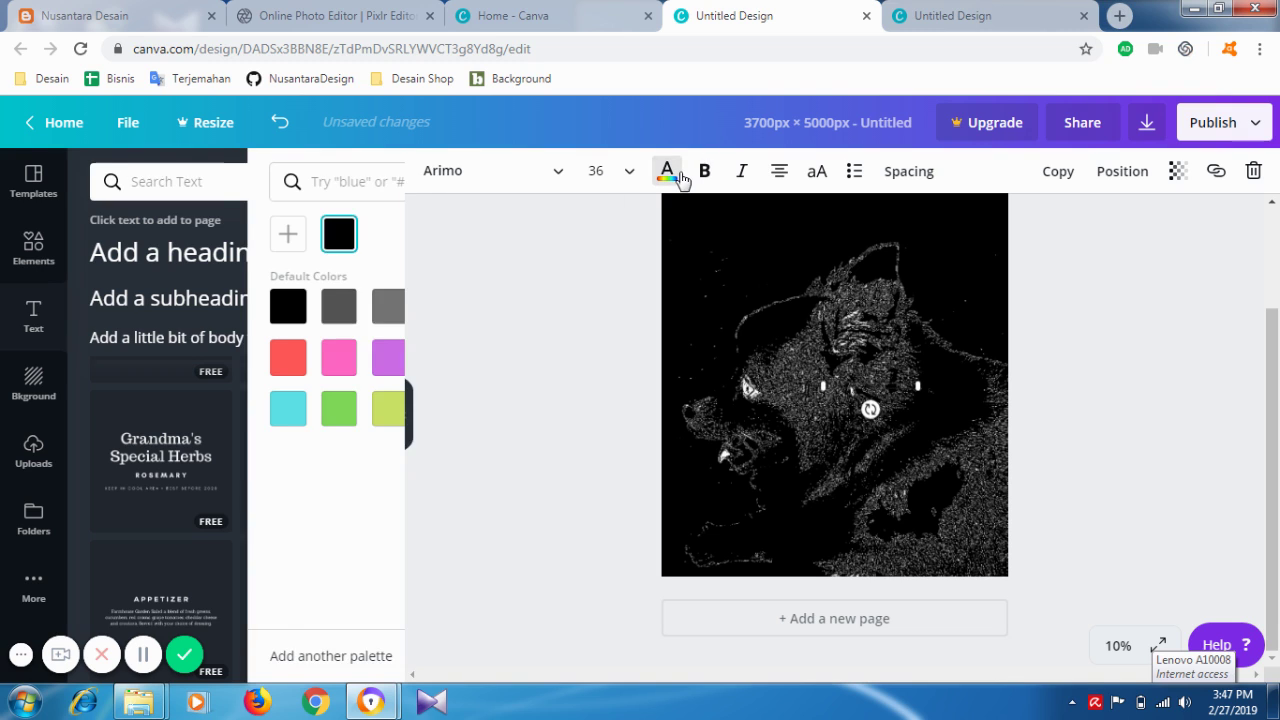
click(364, 311)
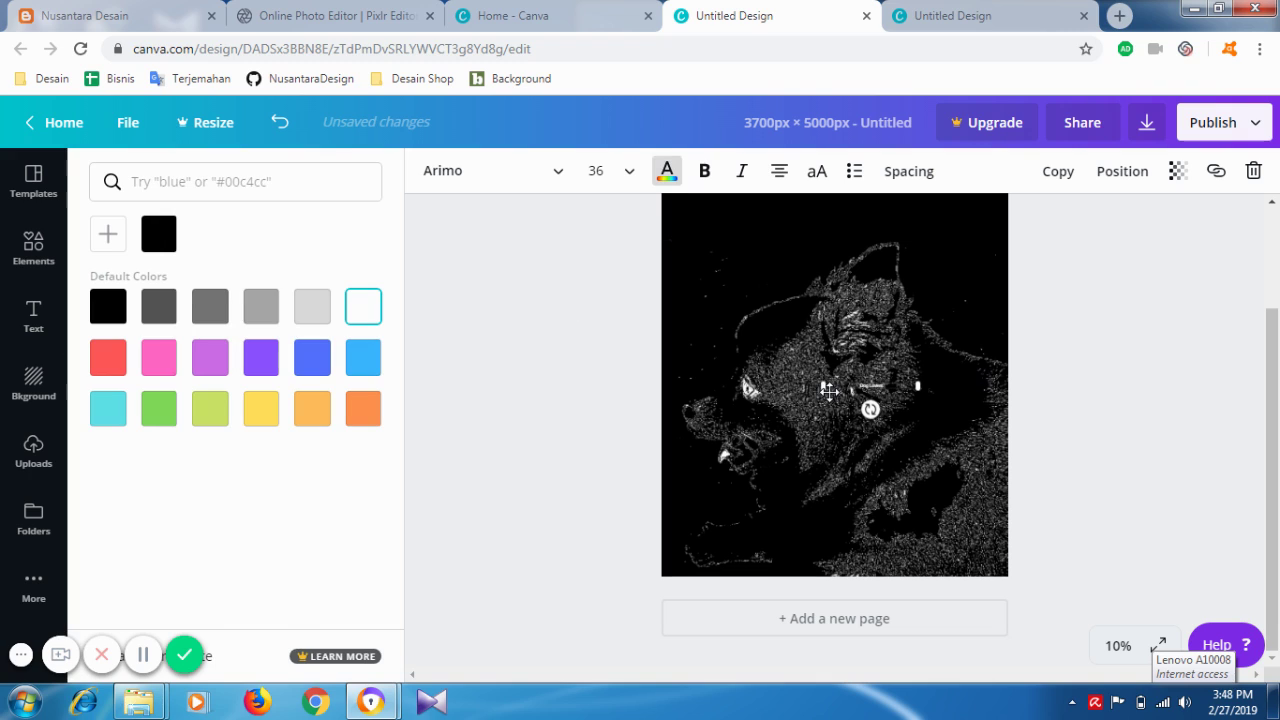
drag(829, 390, 760, 375)
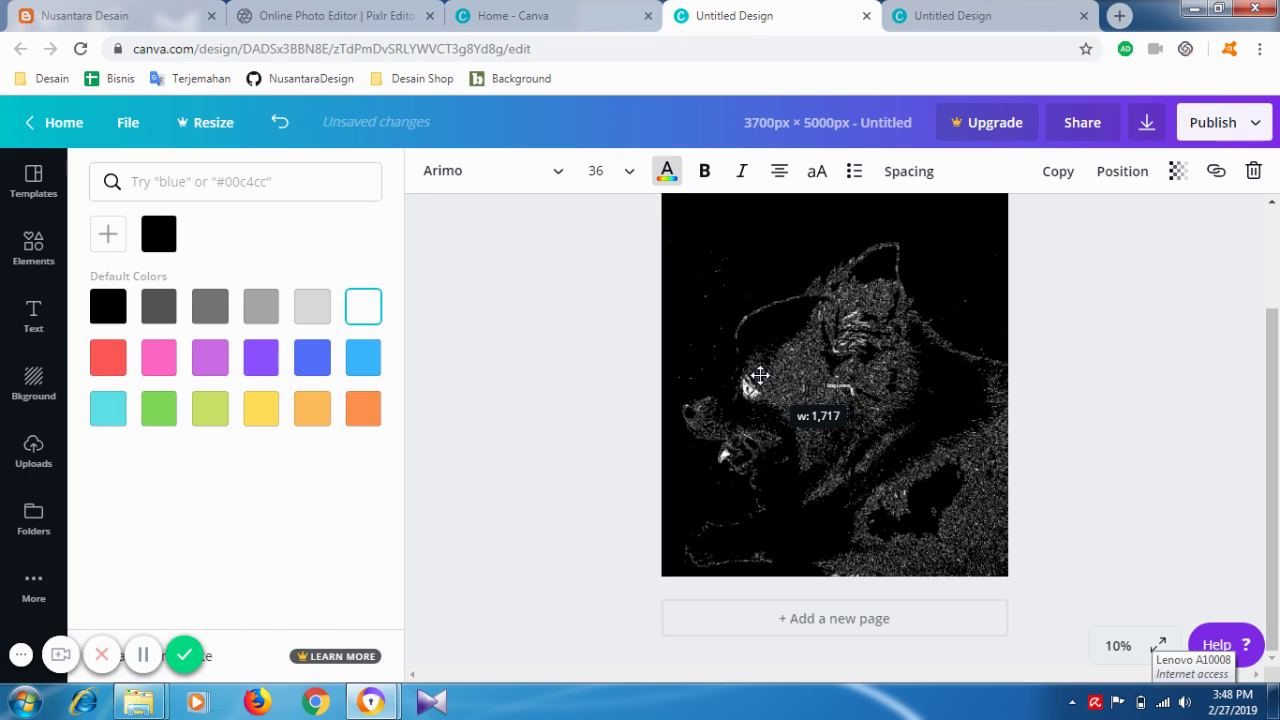
- Enlarge the "Dog Lovers" caption through font sizes 104 and 144, and scale its text box up to about size 196
click(628, 178)
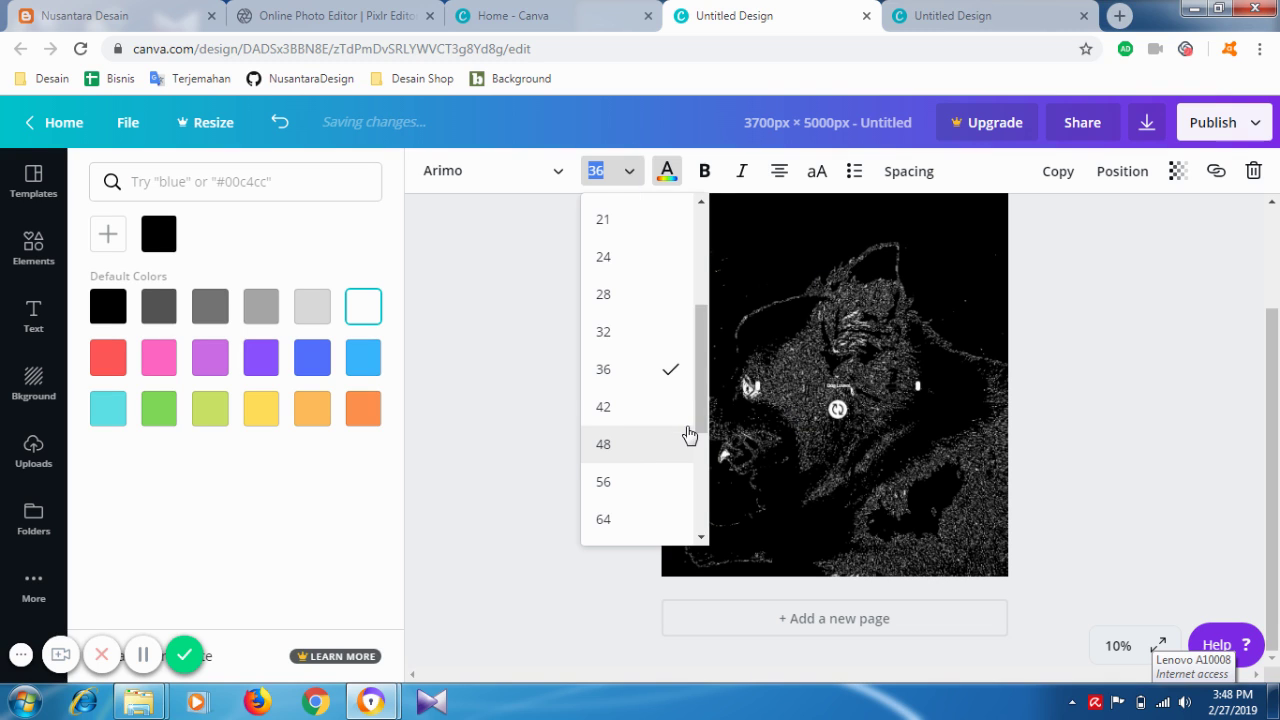
scroll(686, 434, down, 3)
click(608, 522)
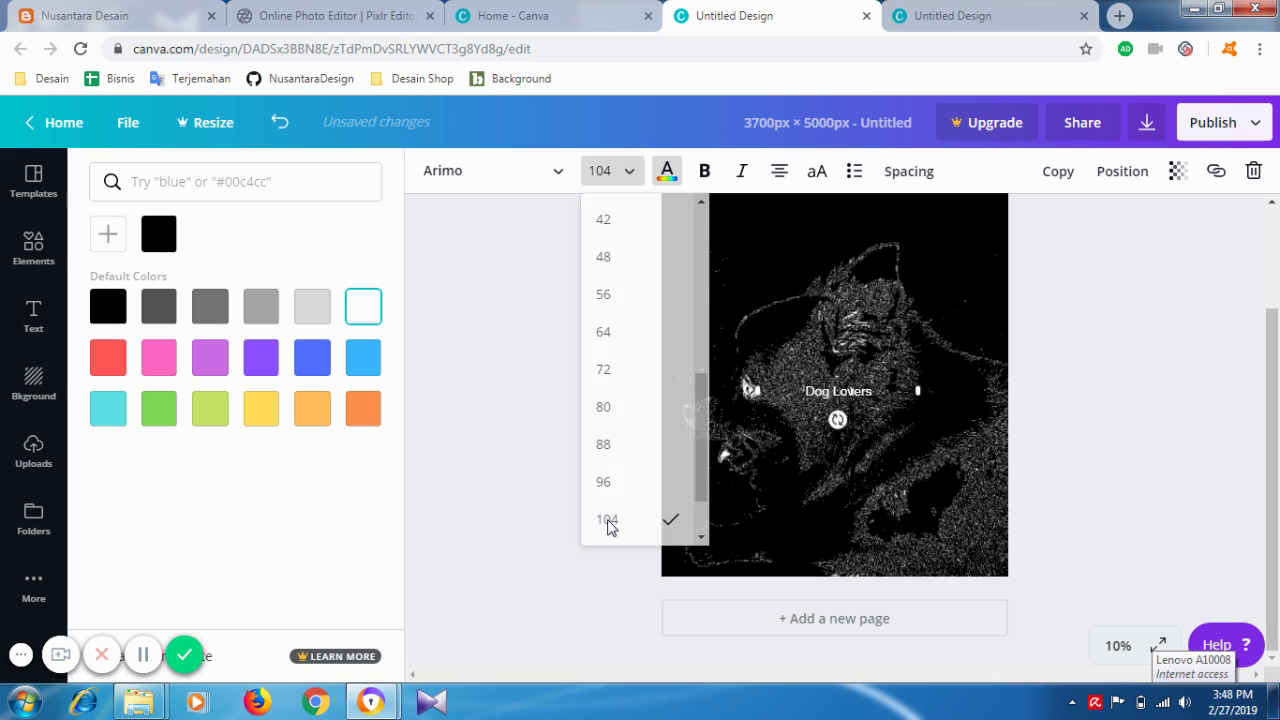
click(640, 177)
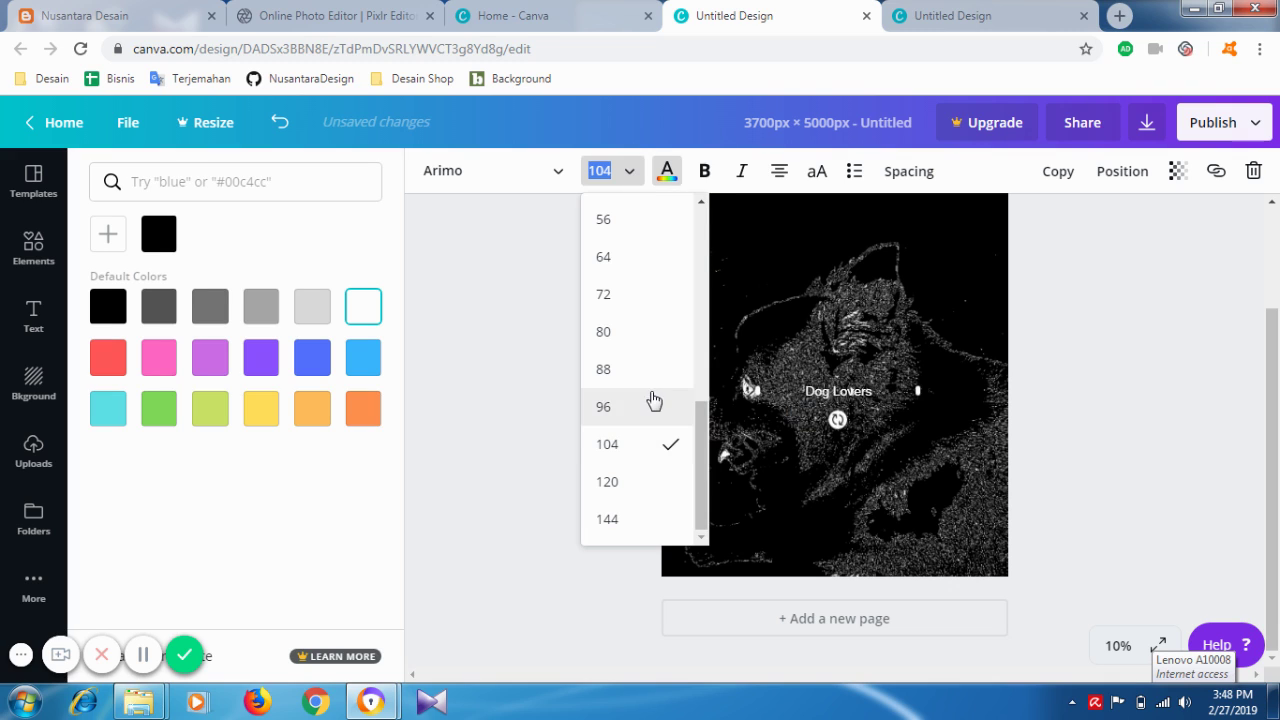
click(605, 521)
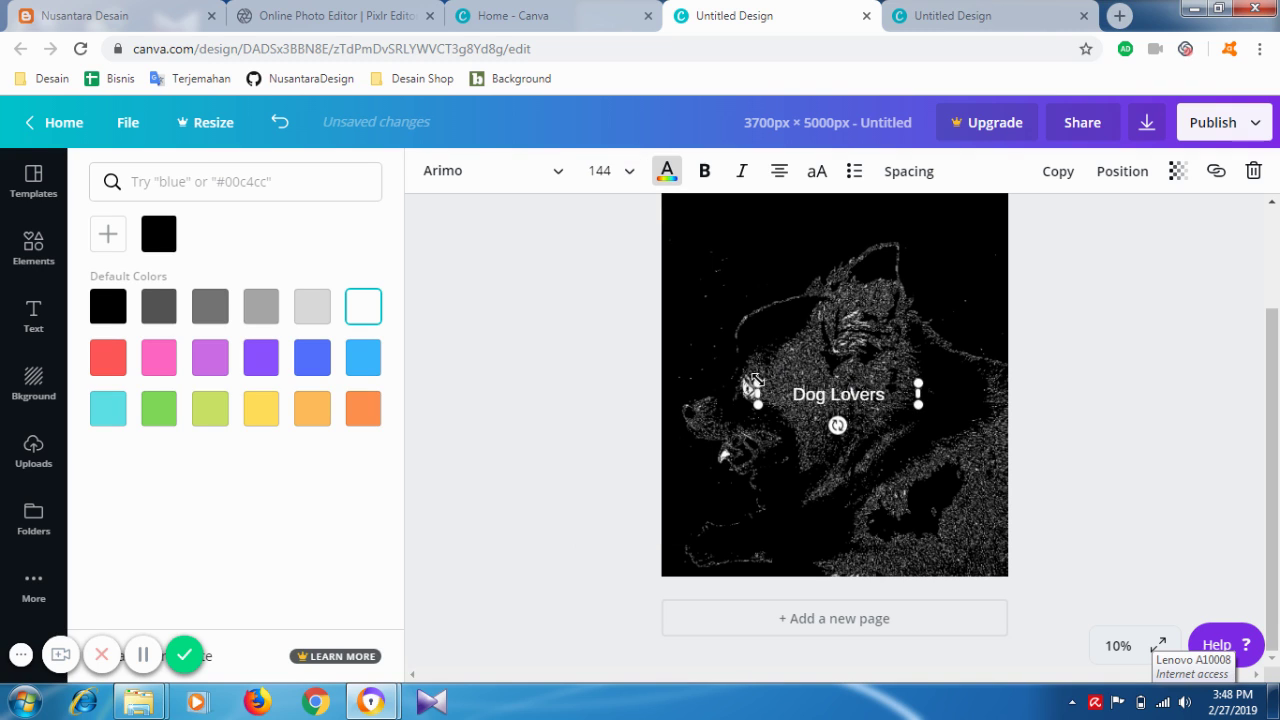
drag(754, 380, 703, 296)
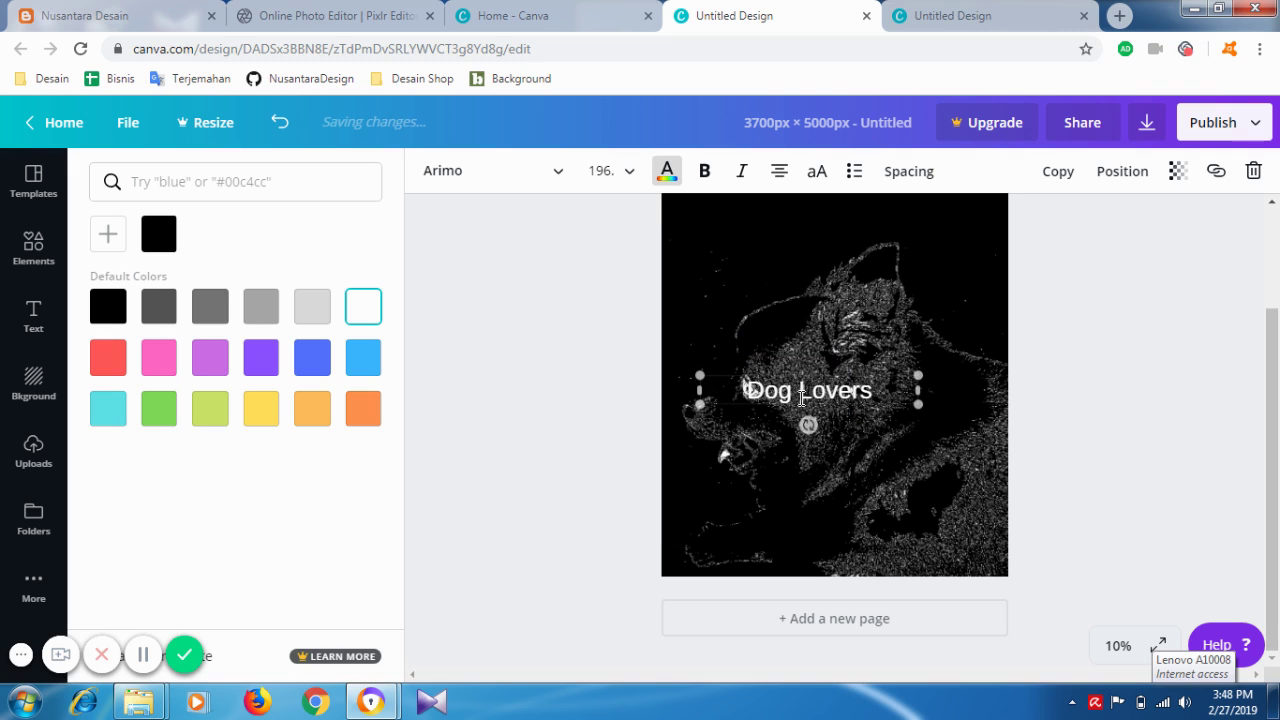
- Move the caption to the black area above the dog and change its font to Adigiana Toybox
drag(849, 406, 789, 240)
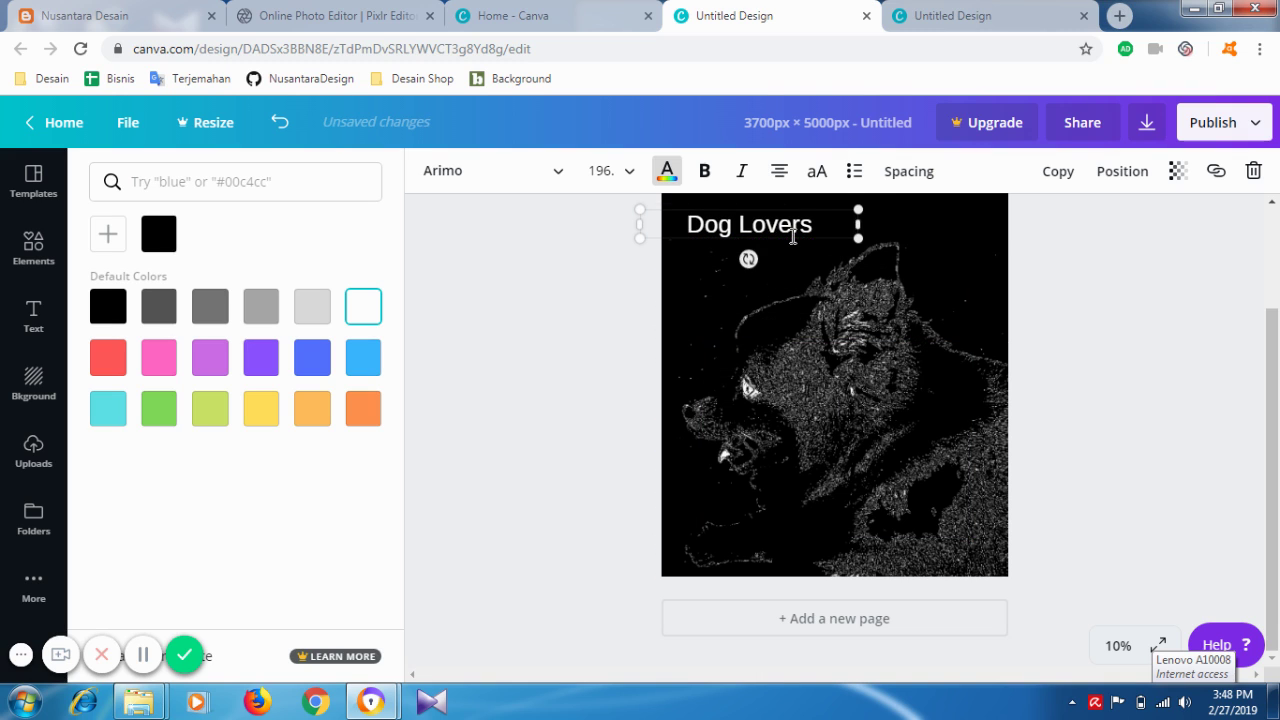
click(561, 178)
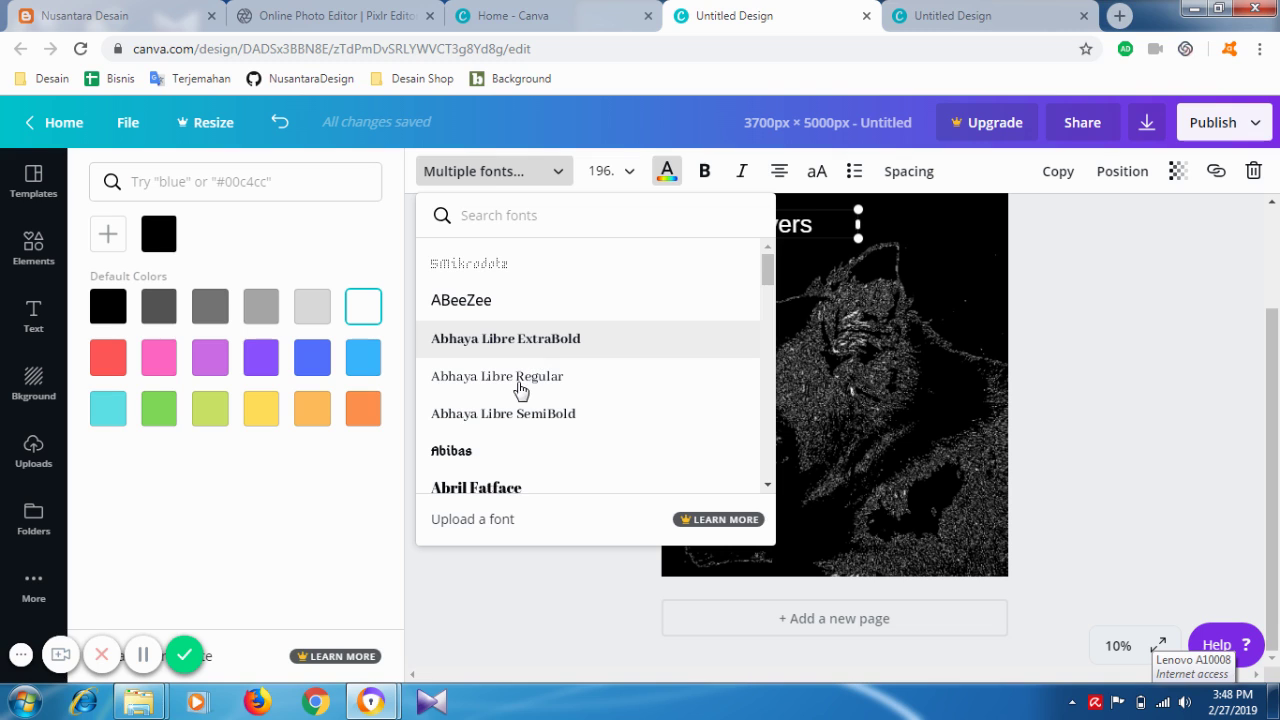
scroll(488, 488, down, 1)
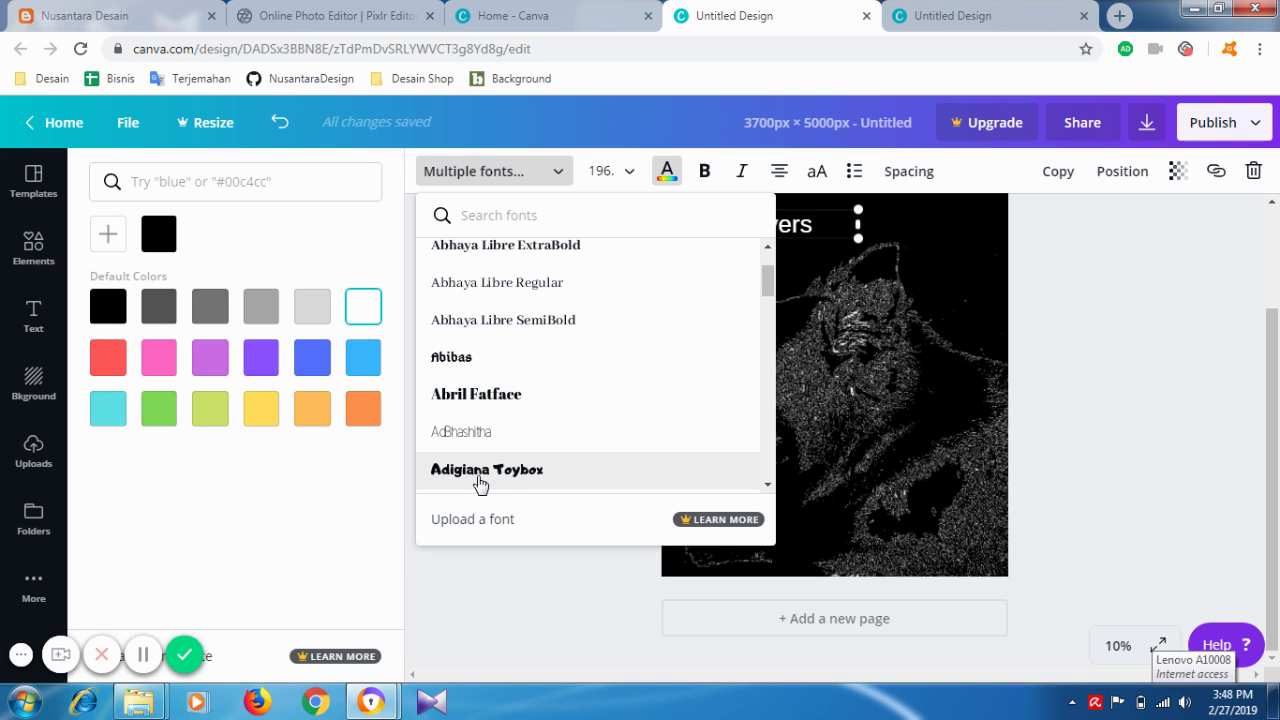
click(479, 484)
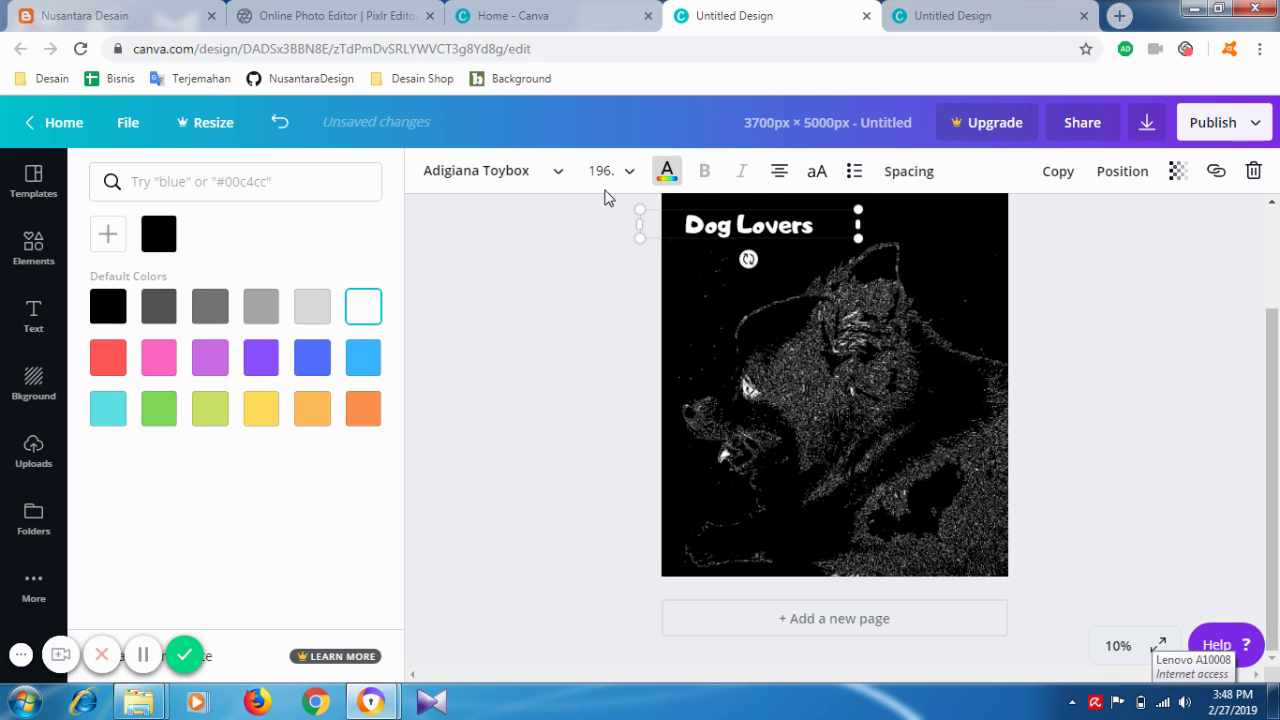
- Set the caption's font size to the preset value 144
click(630, 172)
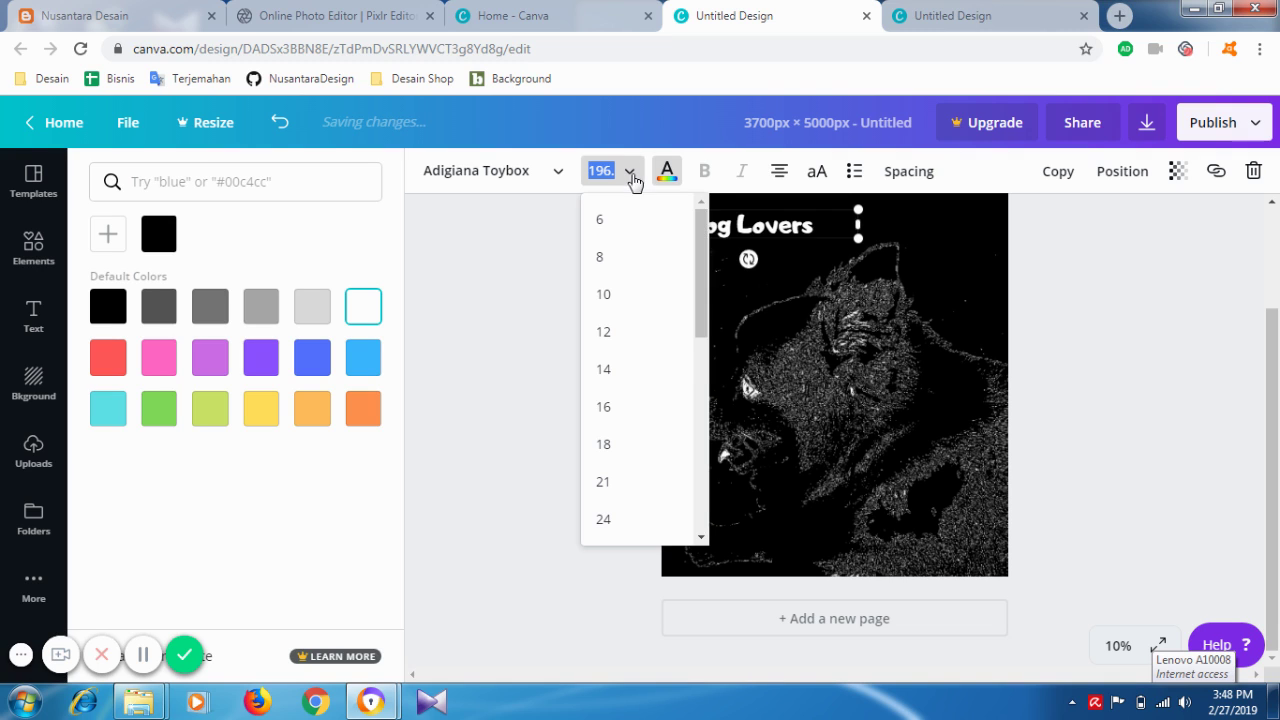
drag(700, 304, 677, 509)
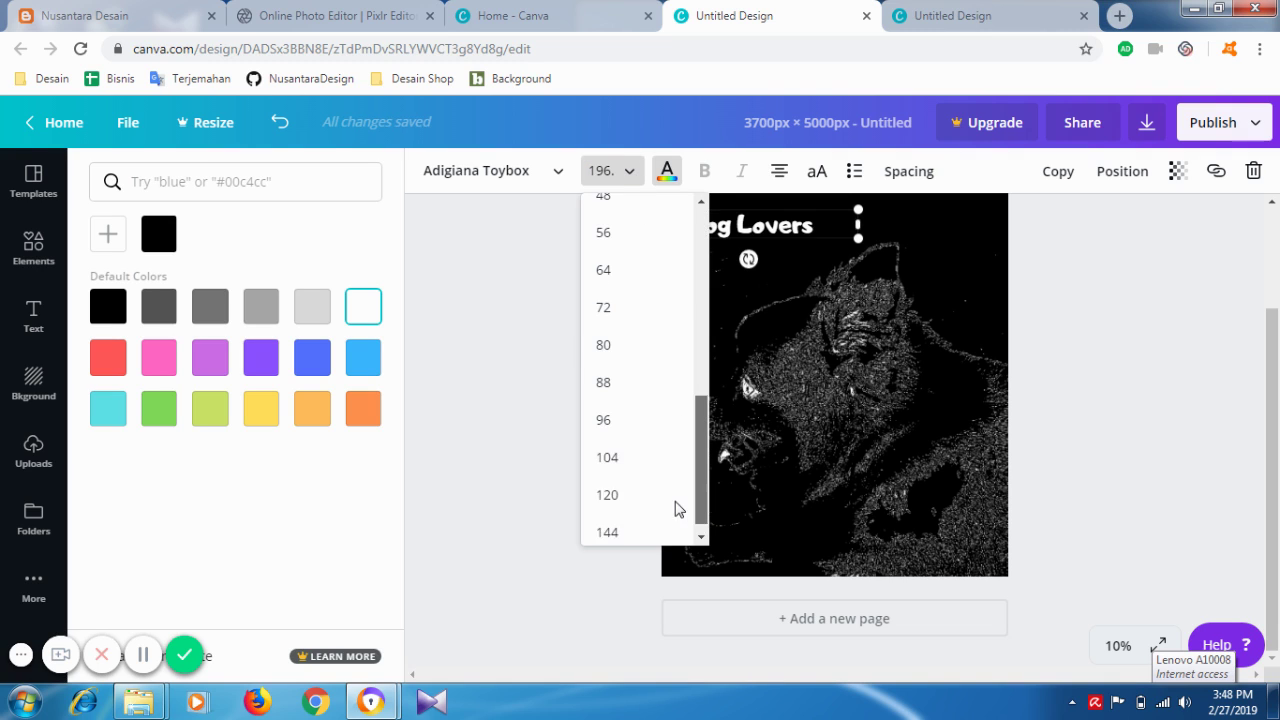
click(606, 524)
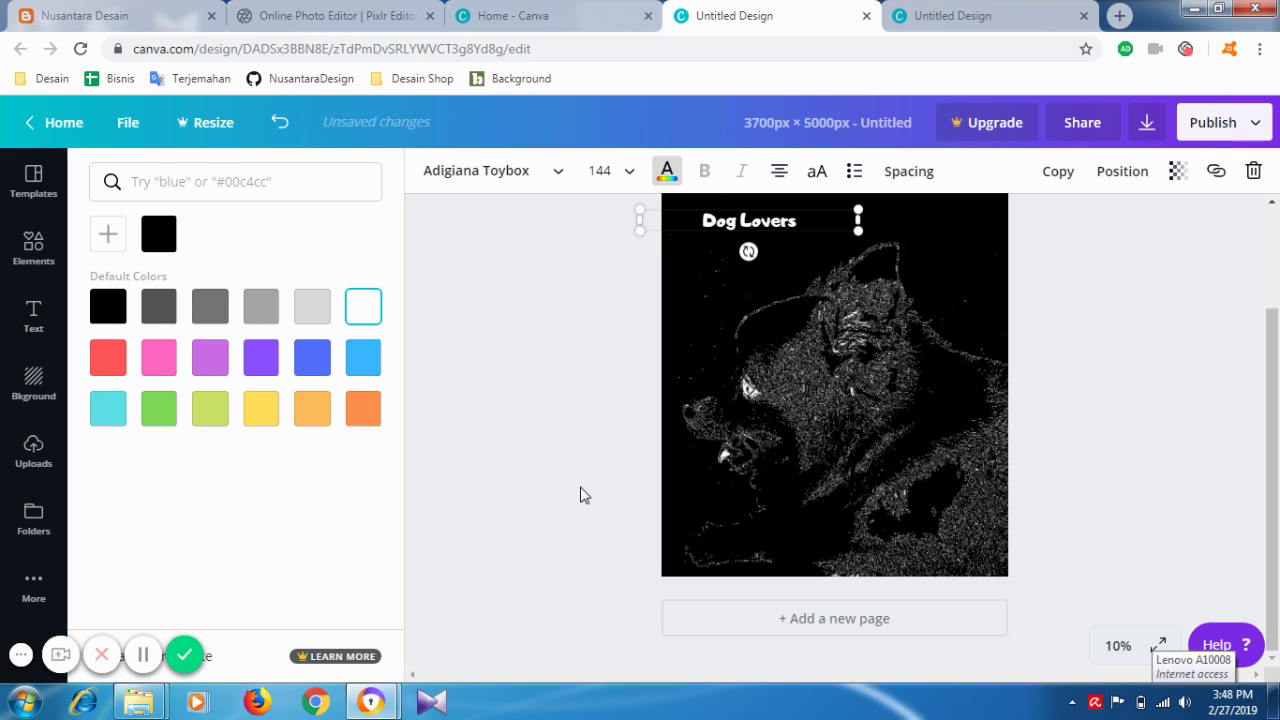
- Try a custom font size of 2000 for the "Dog Lovers" caption
click(632, 174)
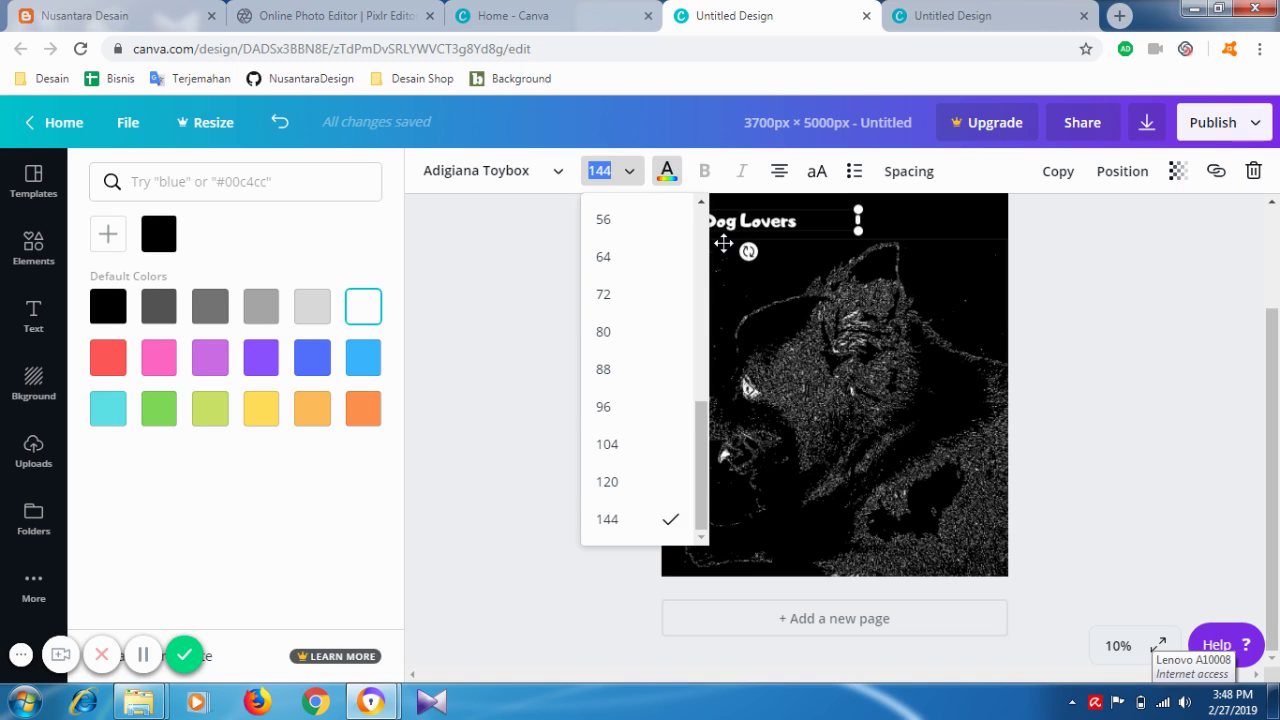
click(745, 222)
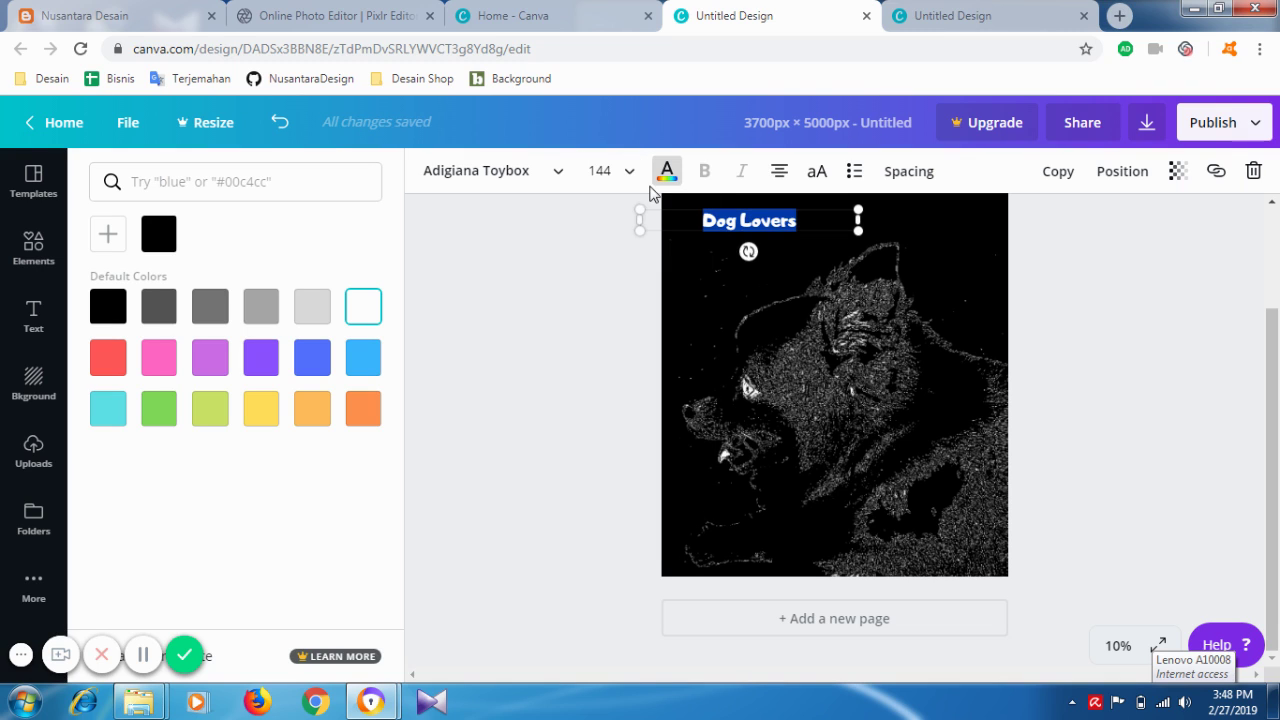
click(606, 171)
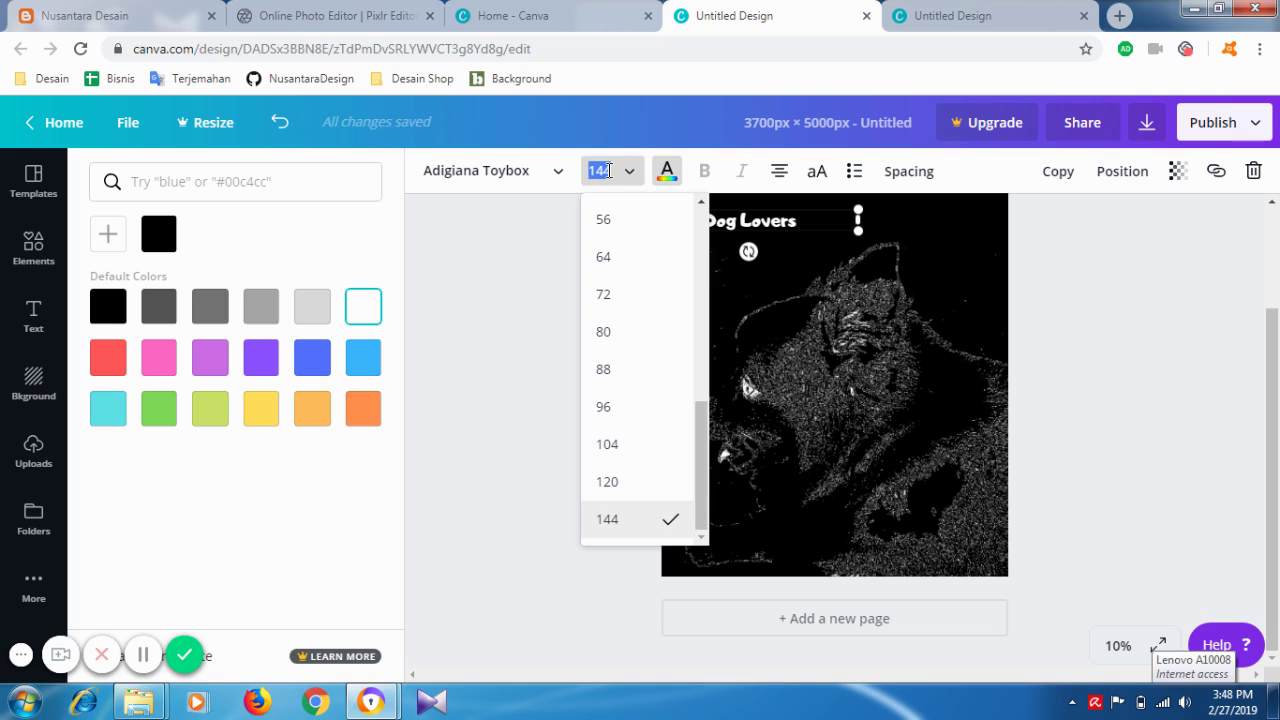
click(606, 171)
click(596, 171)
click(602, 171)
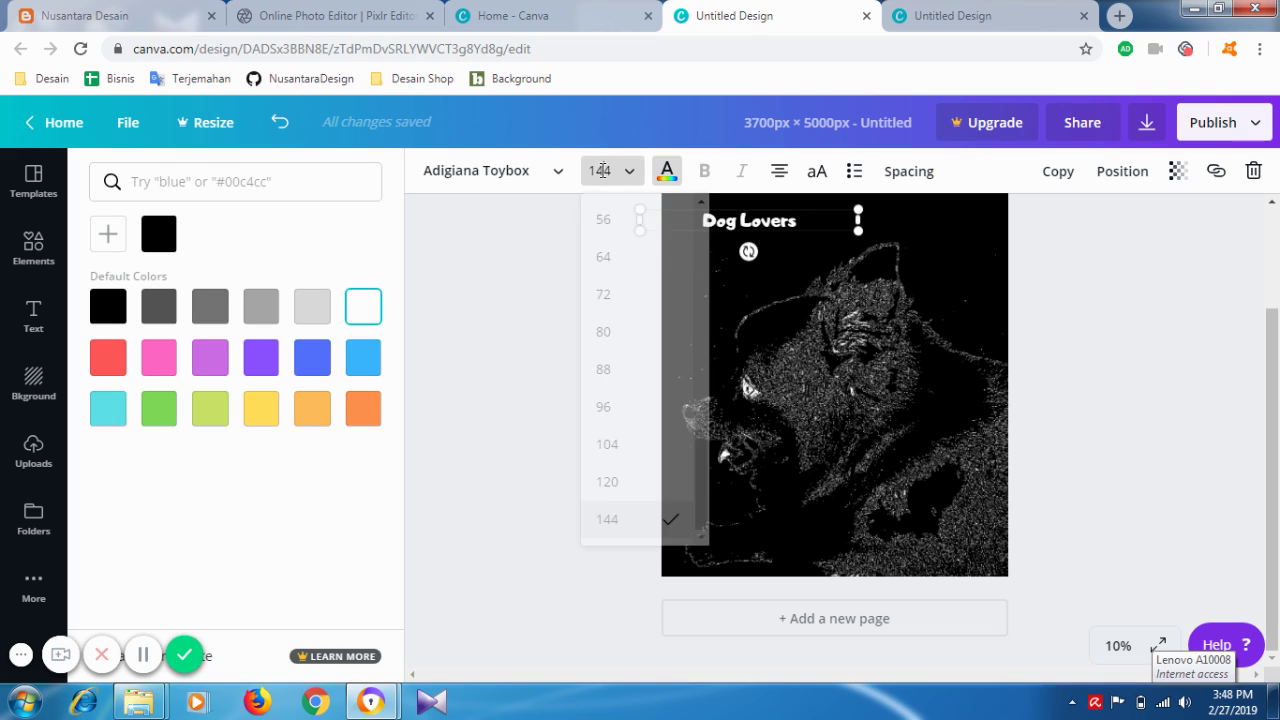
click(615, 167)
text(200)
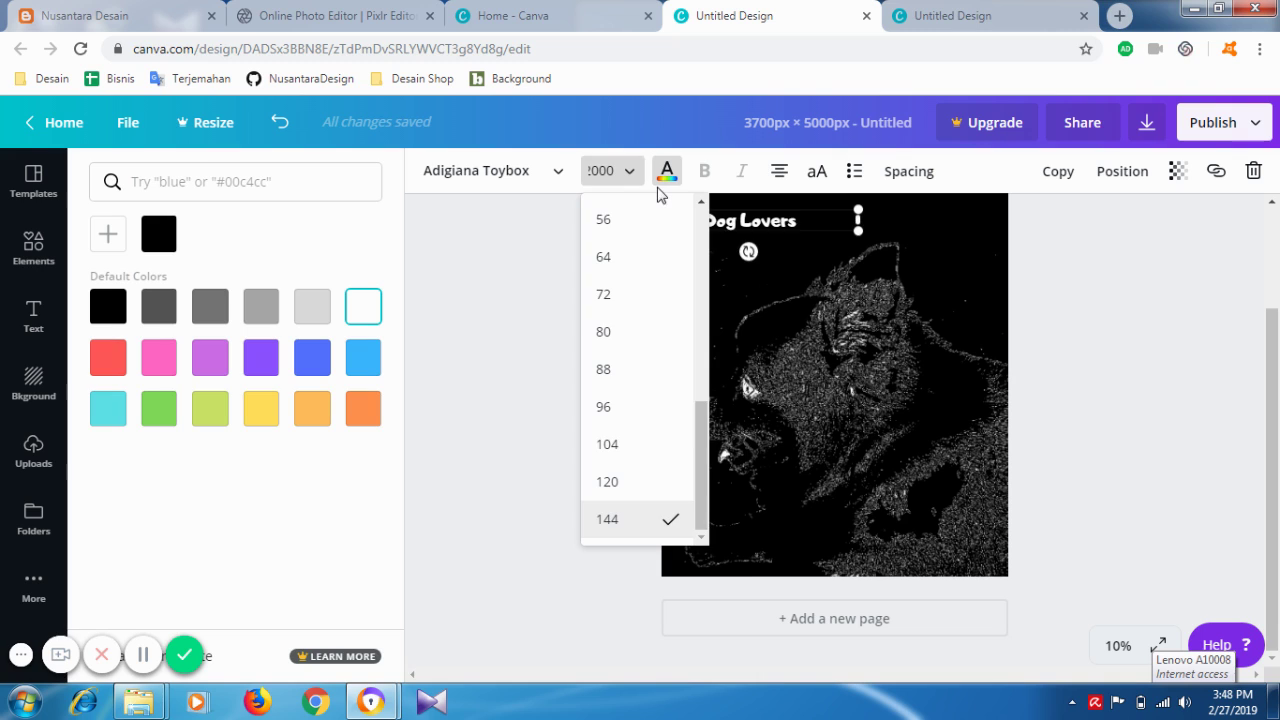
text(0)
key(Return)
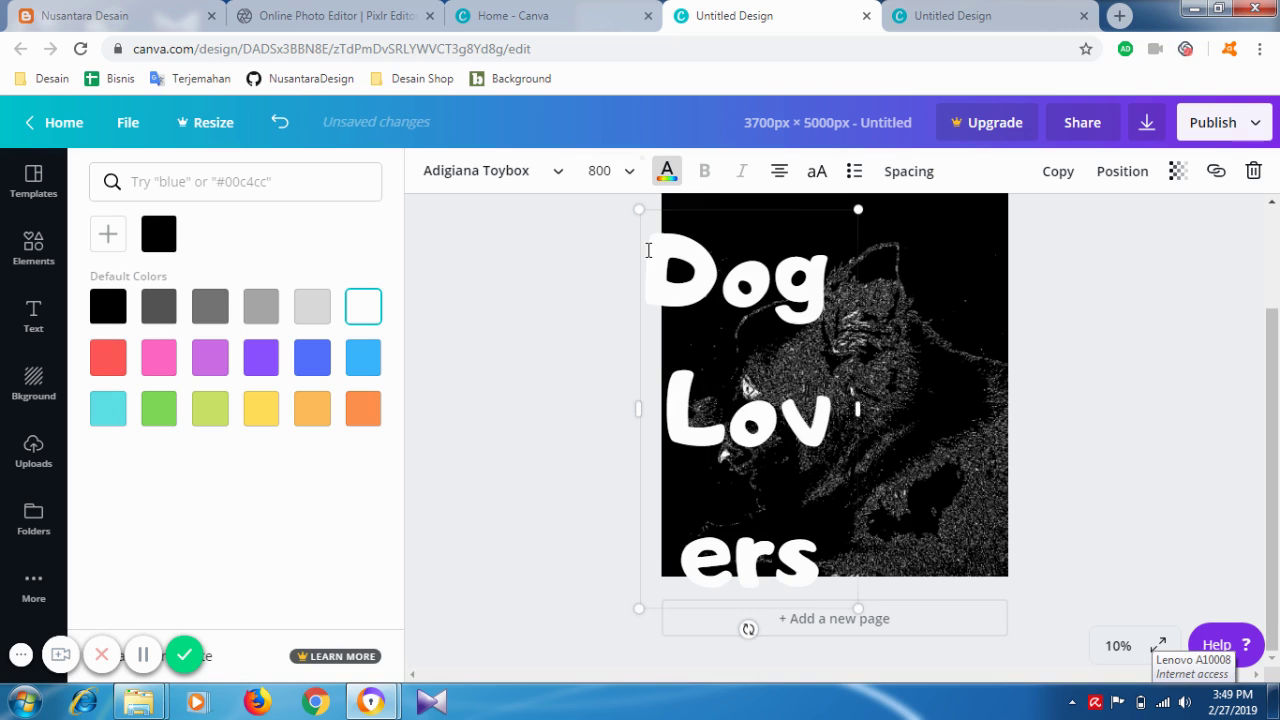
- Reduce the caption's font size to 700
click(602, 174)
click(594, 170)
click(587, 173)
click(597, 170)
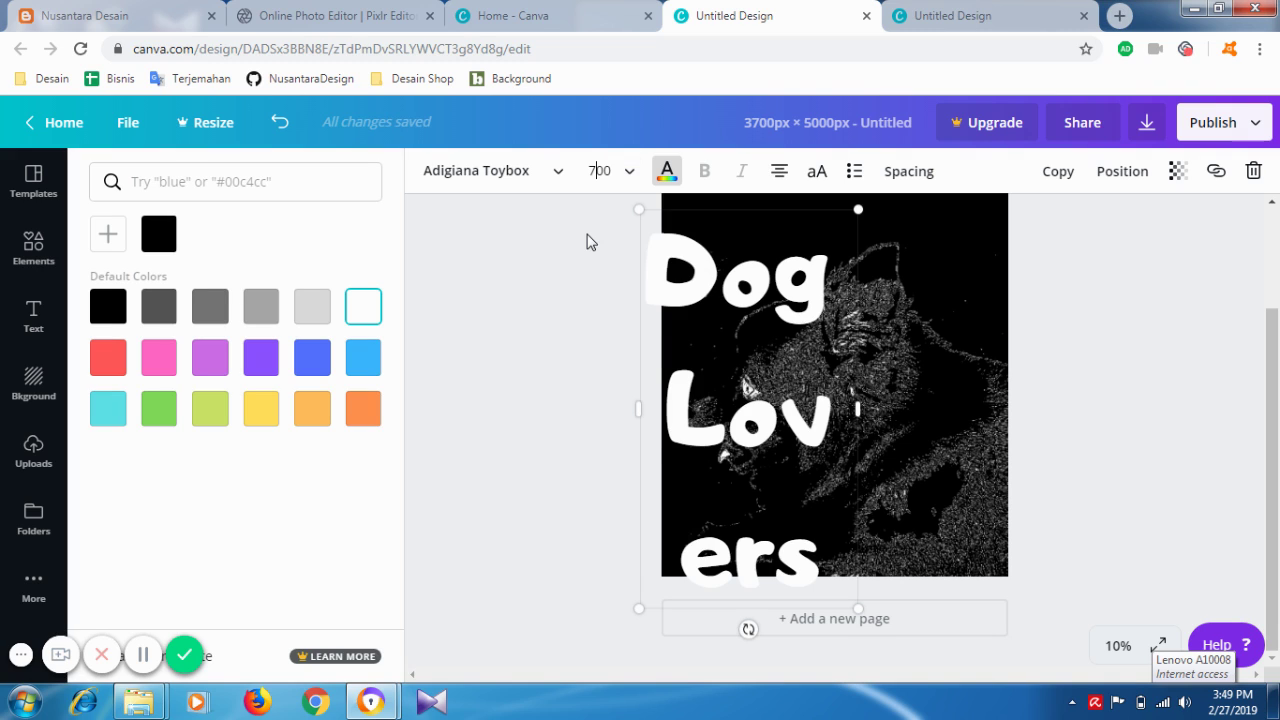
key(Return)
- Set the caption's font size to 400 so the words stack on two lines
click(596, 170)
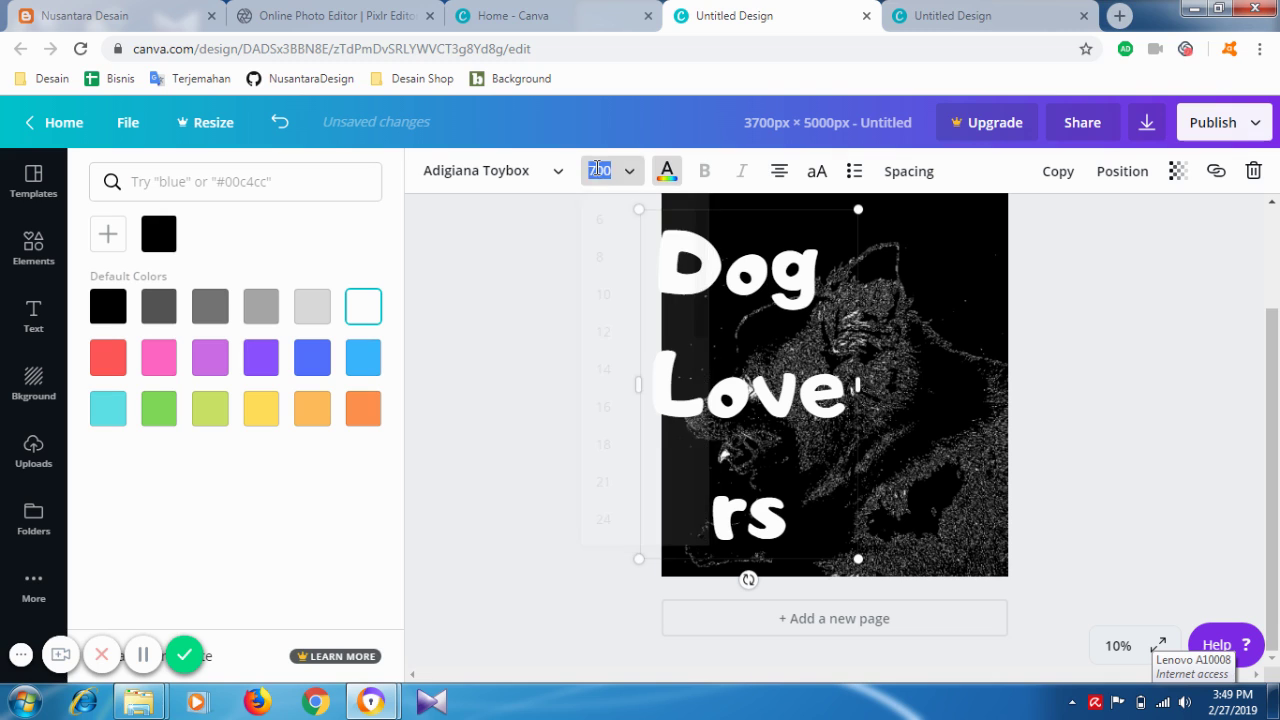
click(596, 170)
click(596, 171)
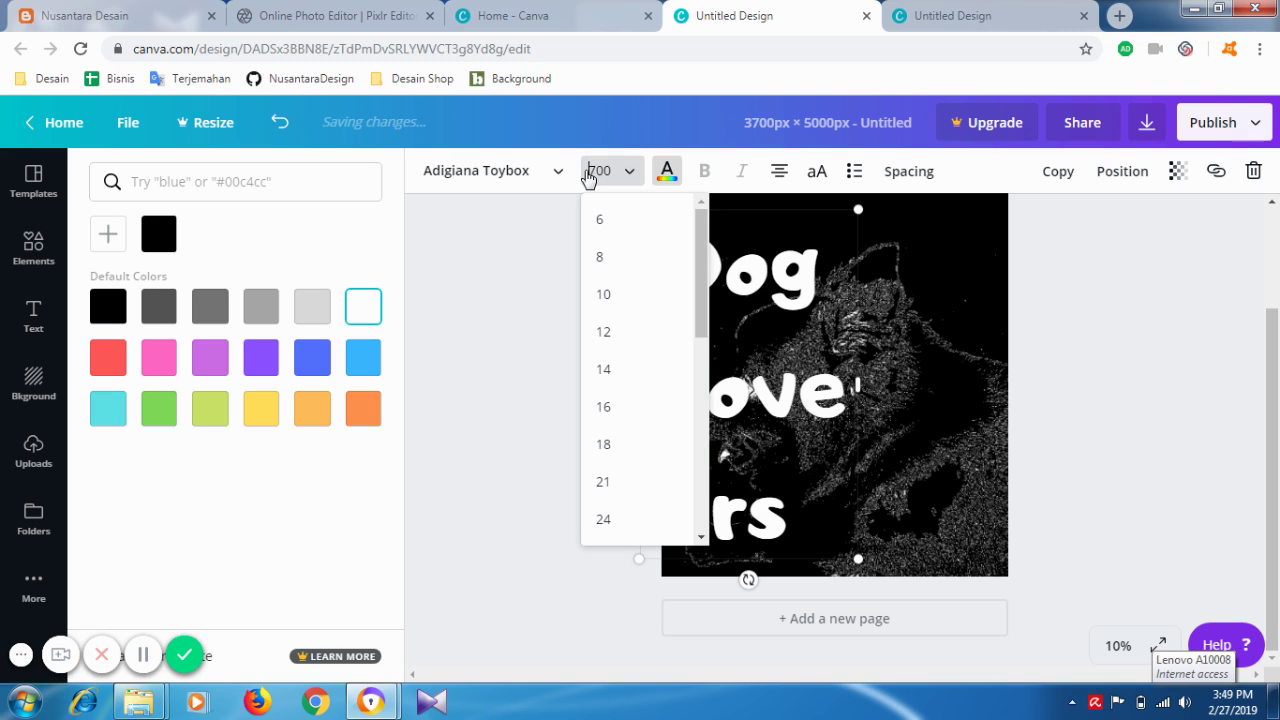
click(596, 172)
click(597, 171)
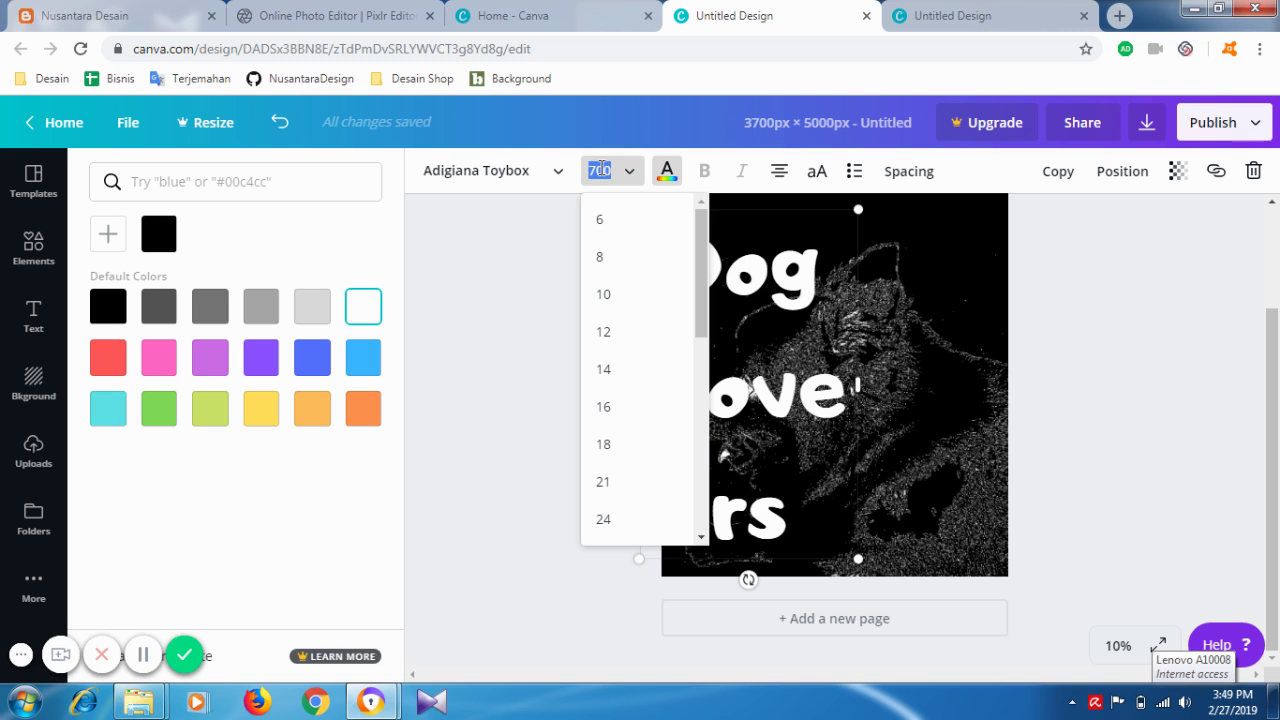
click(598, 170)
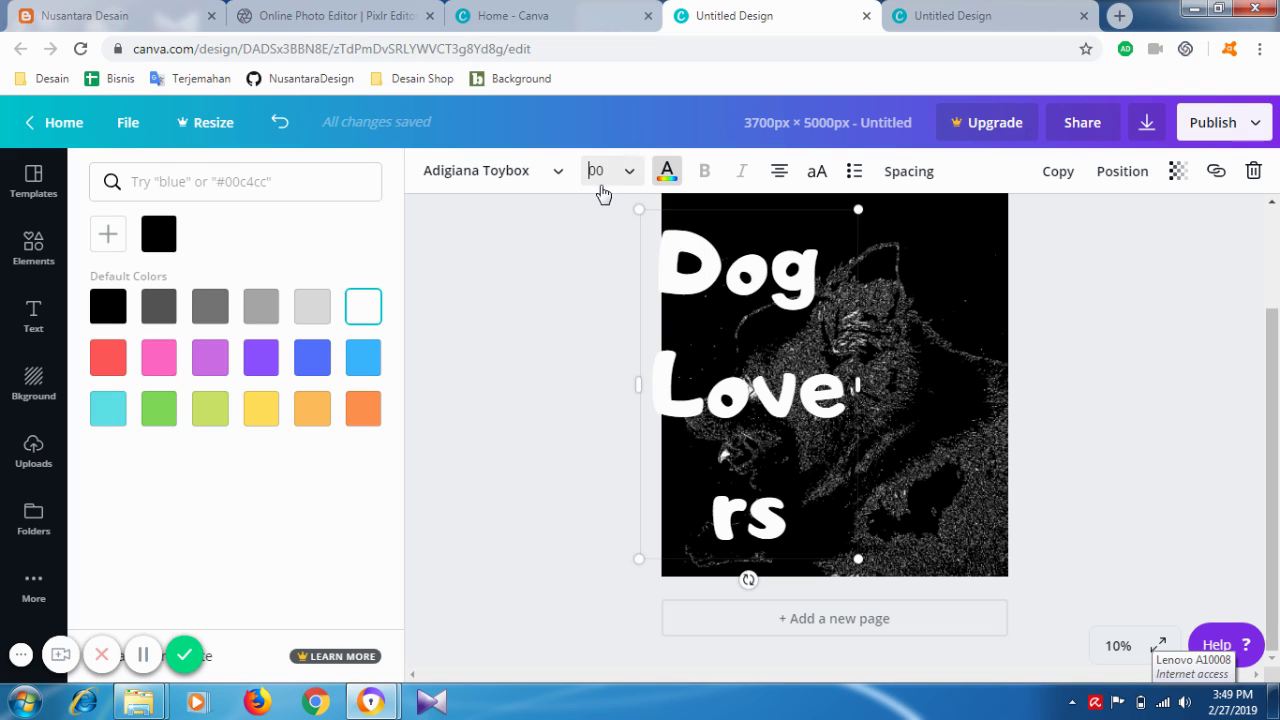
key(BackSpace)
text(4)
key(Return)
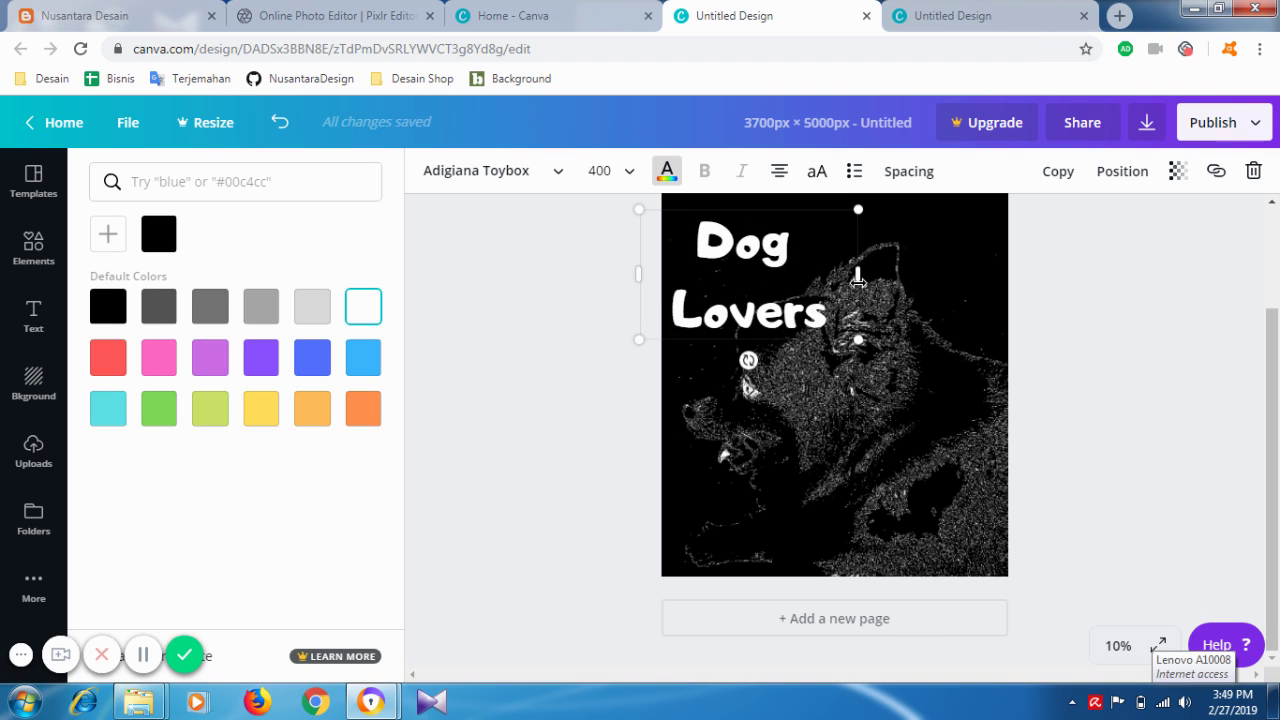
- Scale the caption down to about size 286, rotate it counter-clockwise, and place it above the dog's muzzle in the design's upper-left area
drag(851, 318, 795, 300)
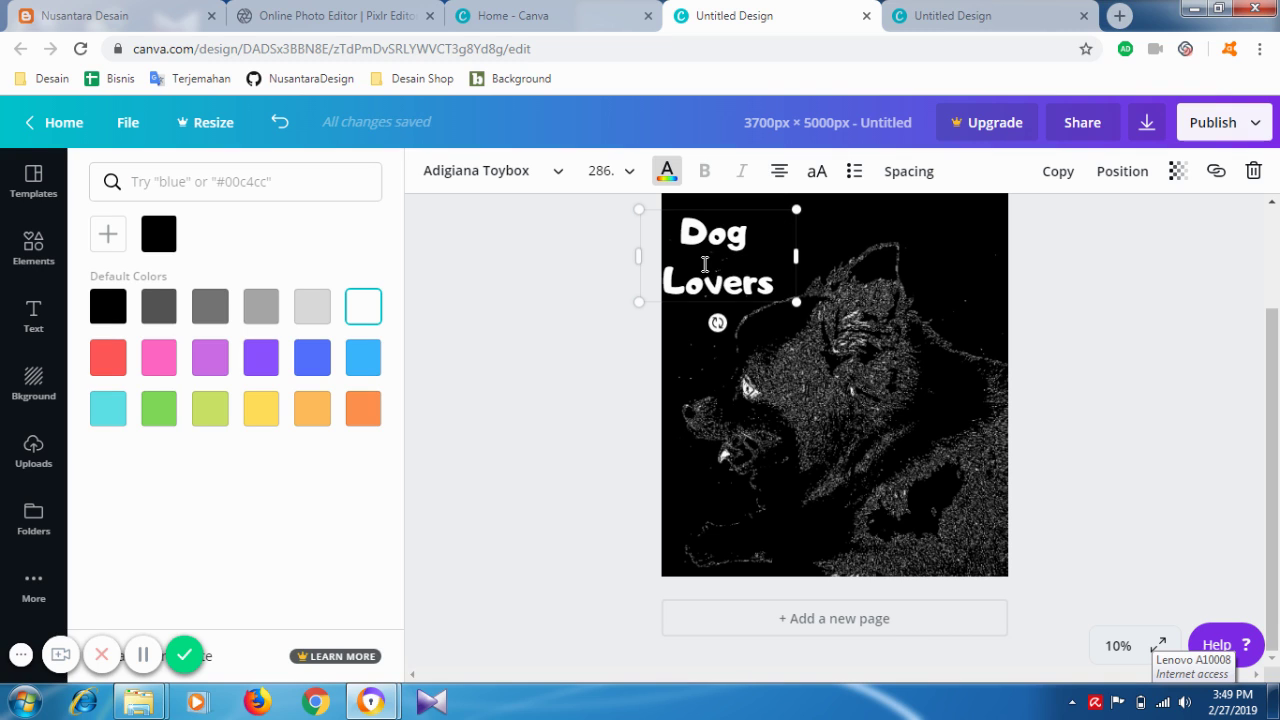
drag(680, 311, 793, 338)
drag(851, 391, 851, 391)
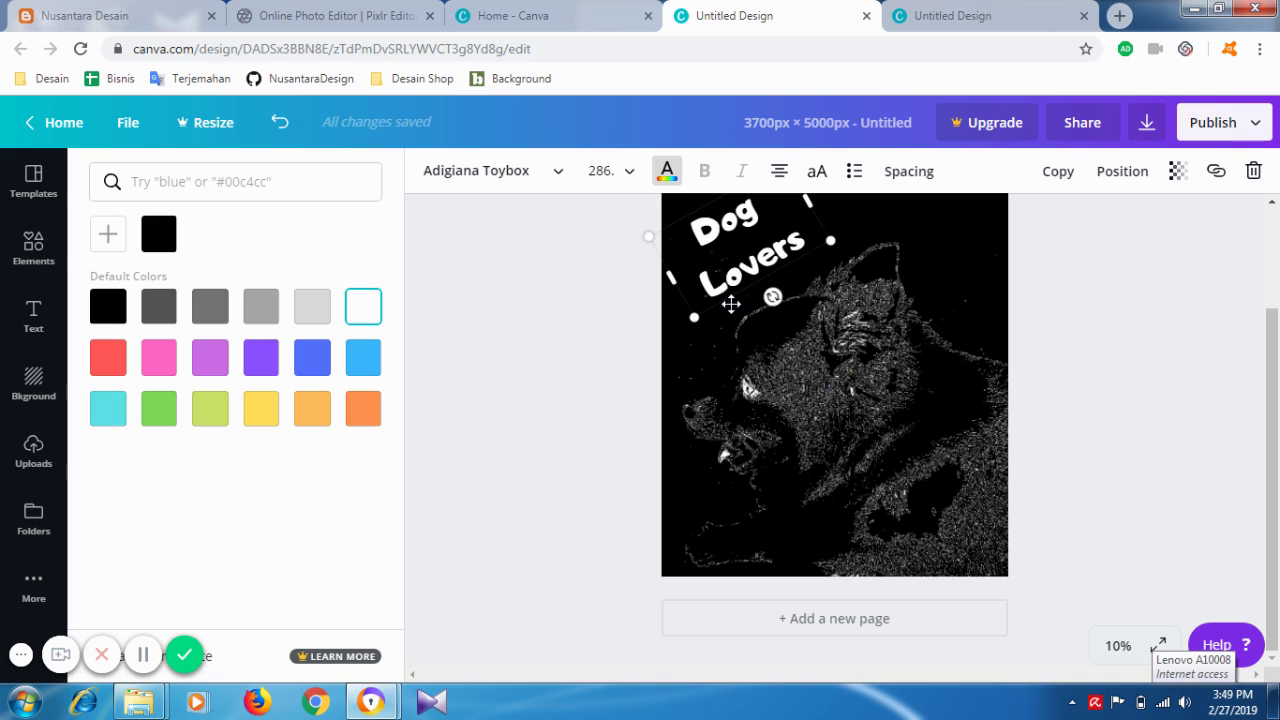
drag(731, 304, 734, 322)
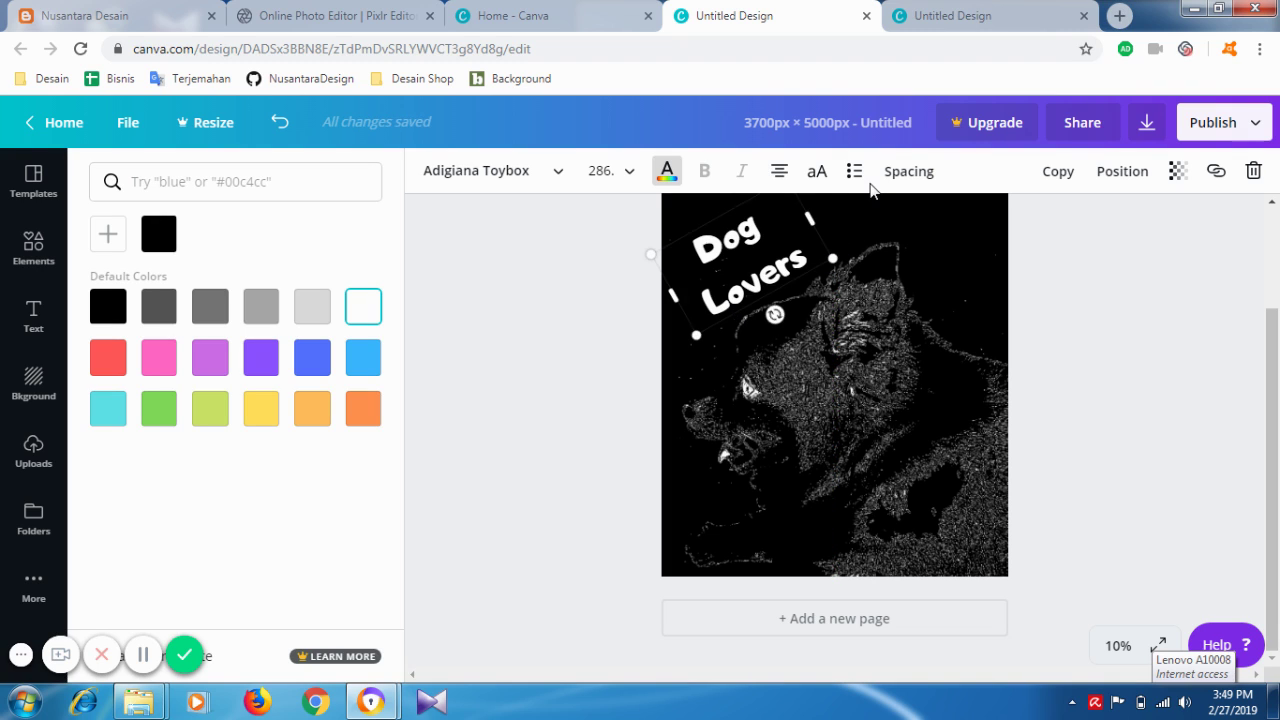
- Set the tilted caption's font size to 386
click(596, 172)
click(597, 169)
click(598, 167)
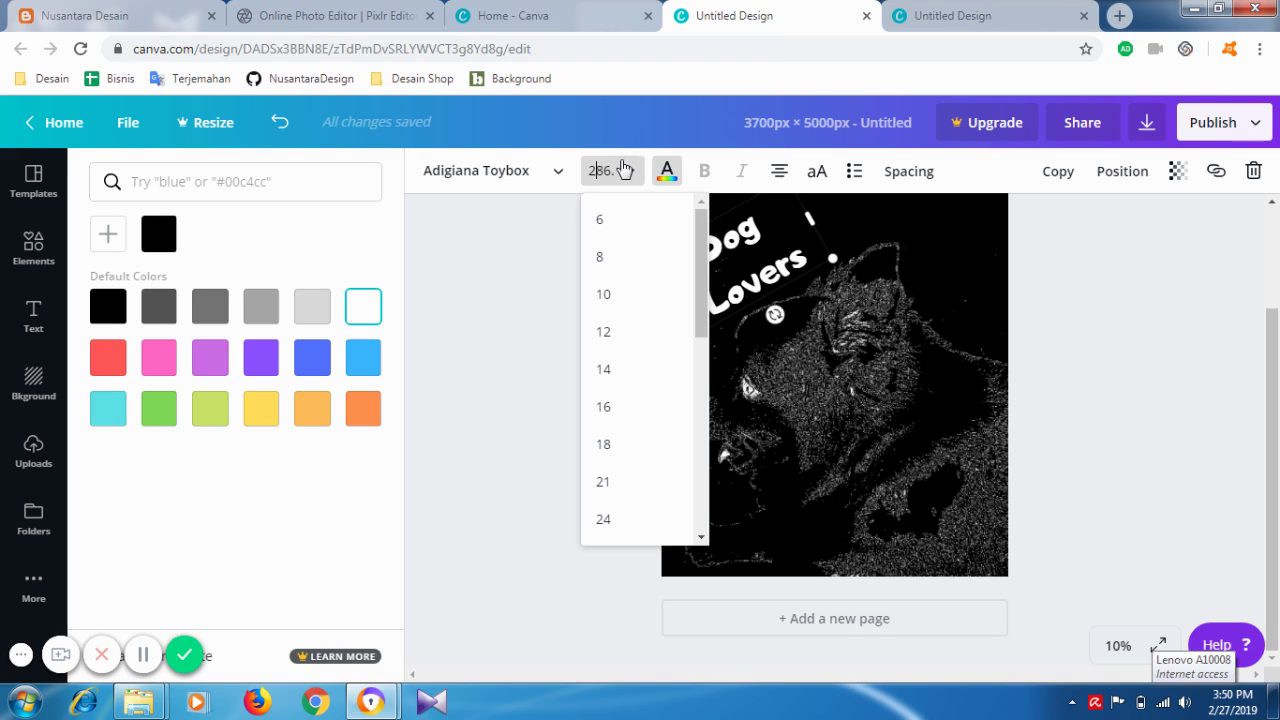
click(621, 170)
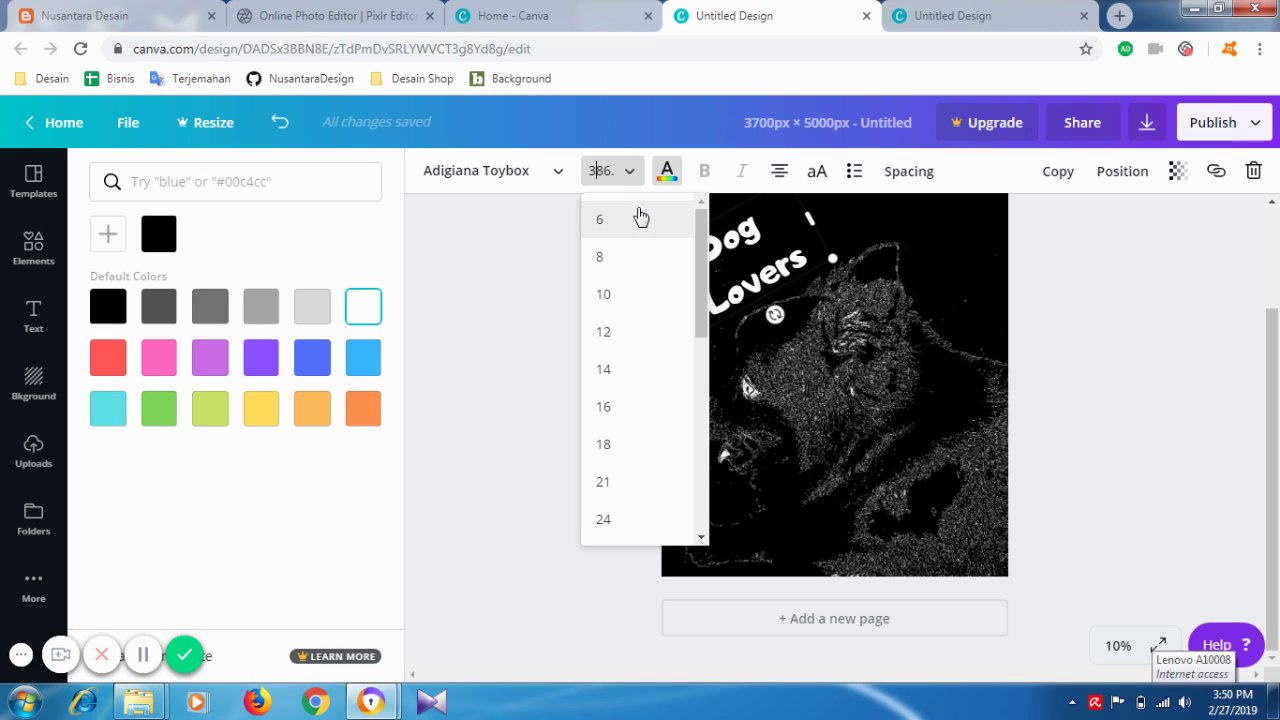
text(3)
key(Return)
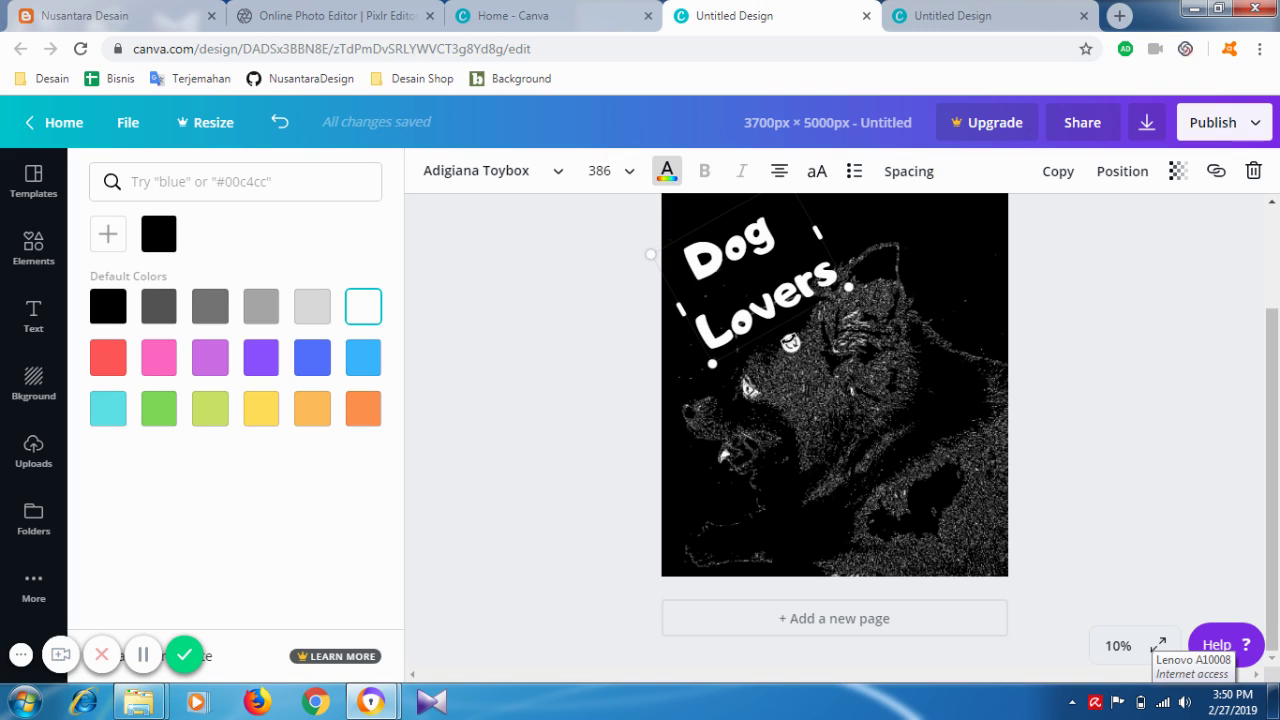
- Rotate the caption more steeply counter-clockwise and move it into the design's upper-left corner, then deselect it
drag(790, 343, 809, 330)
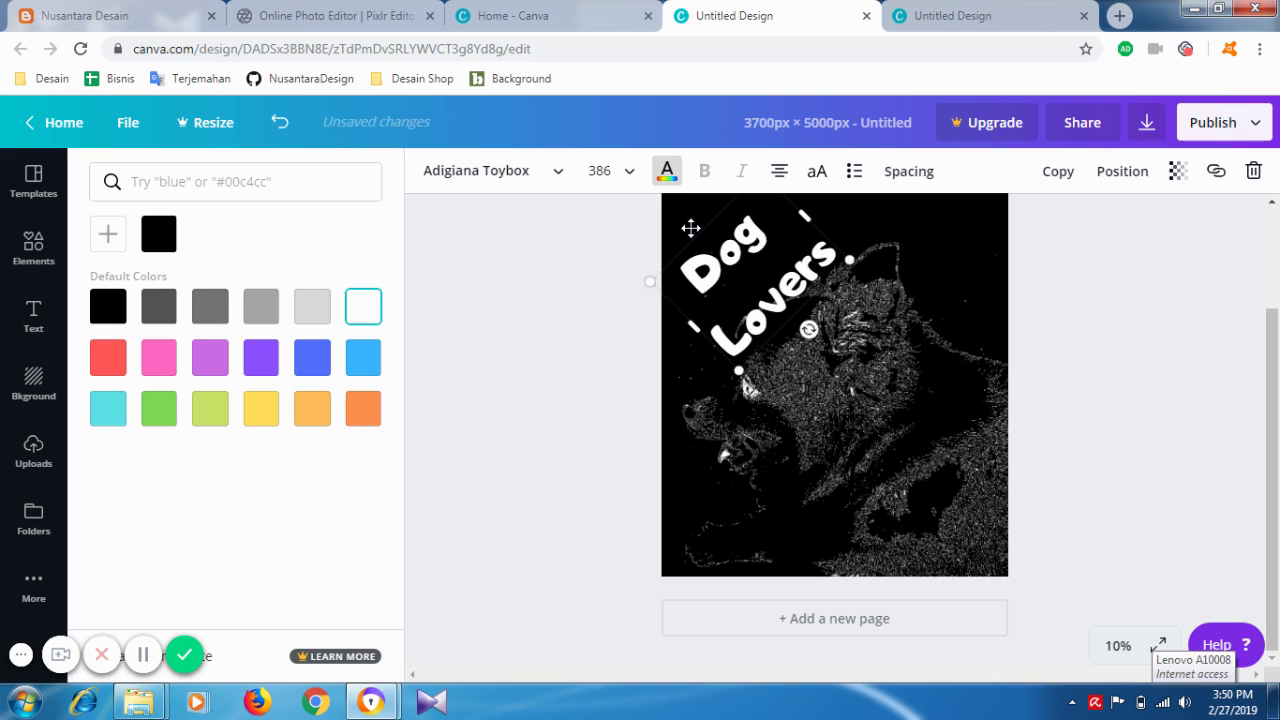
drag(690, 228, 675, 206)
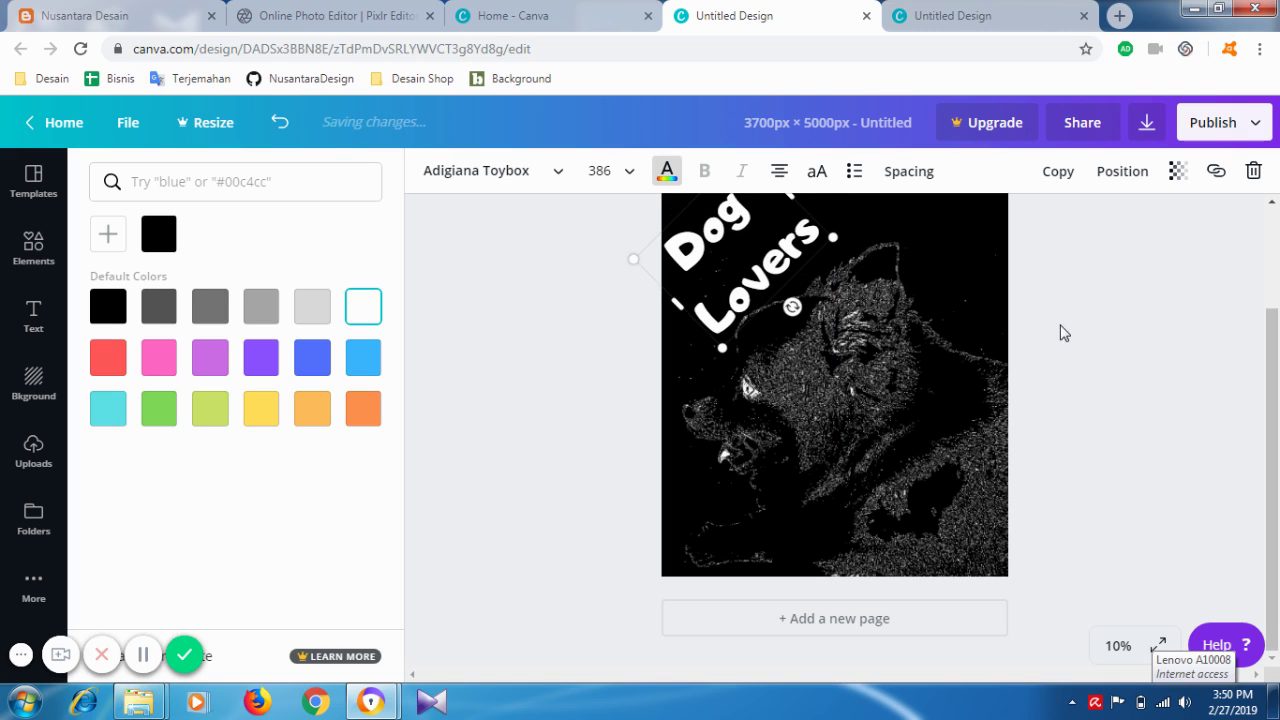
click(1149, 322)
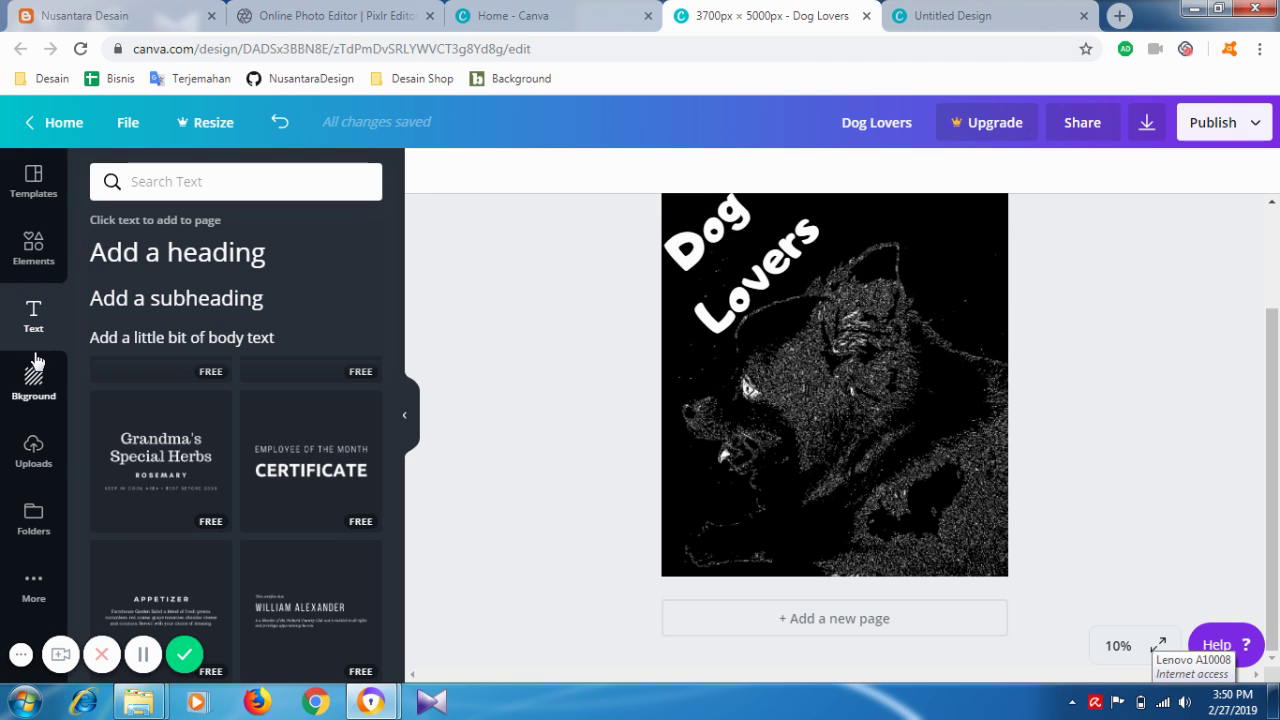
- Browse the elements library, try the recently used neon heart photo on the design, and delete it again
click(30, 250)
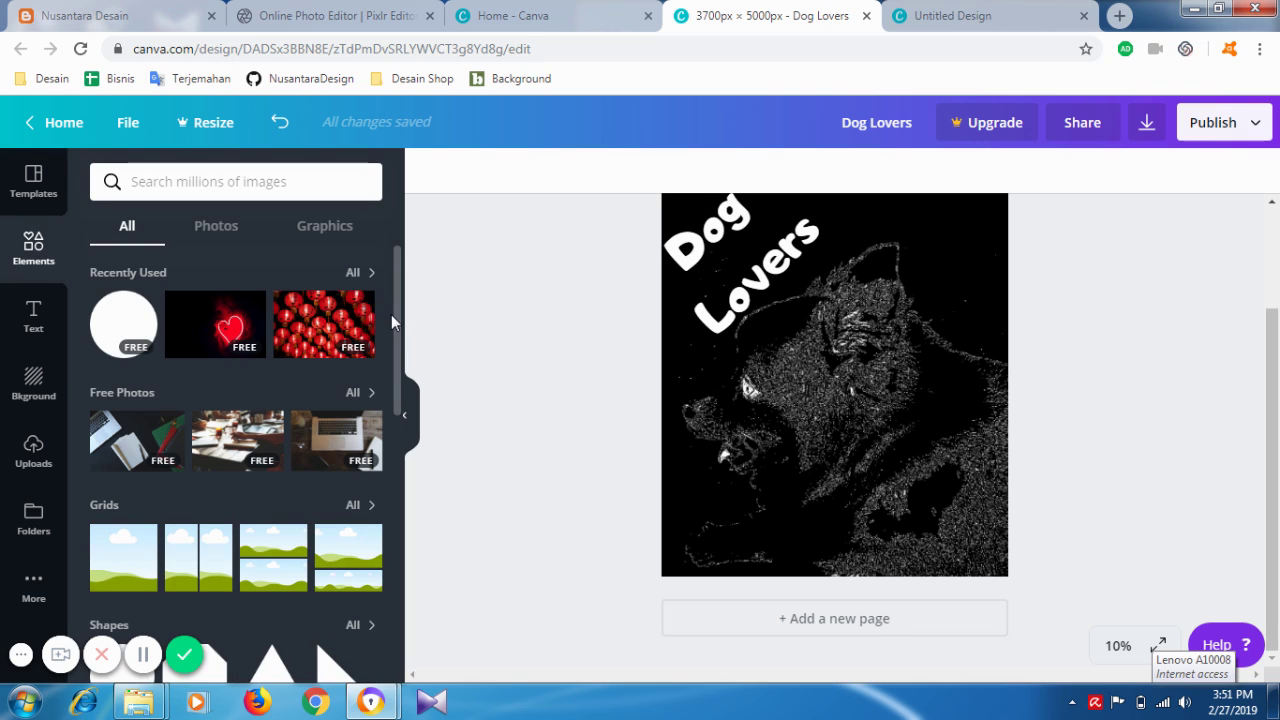
scroll(381, 359, down, 10)
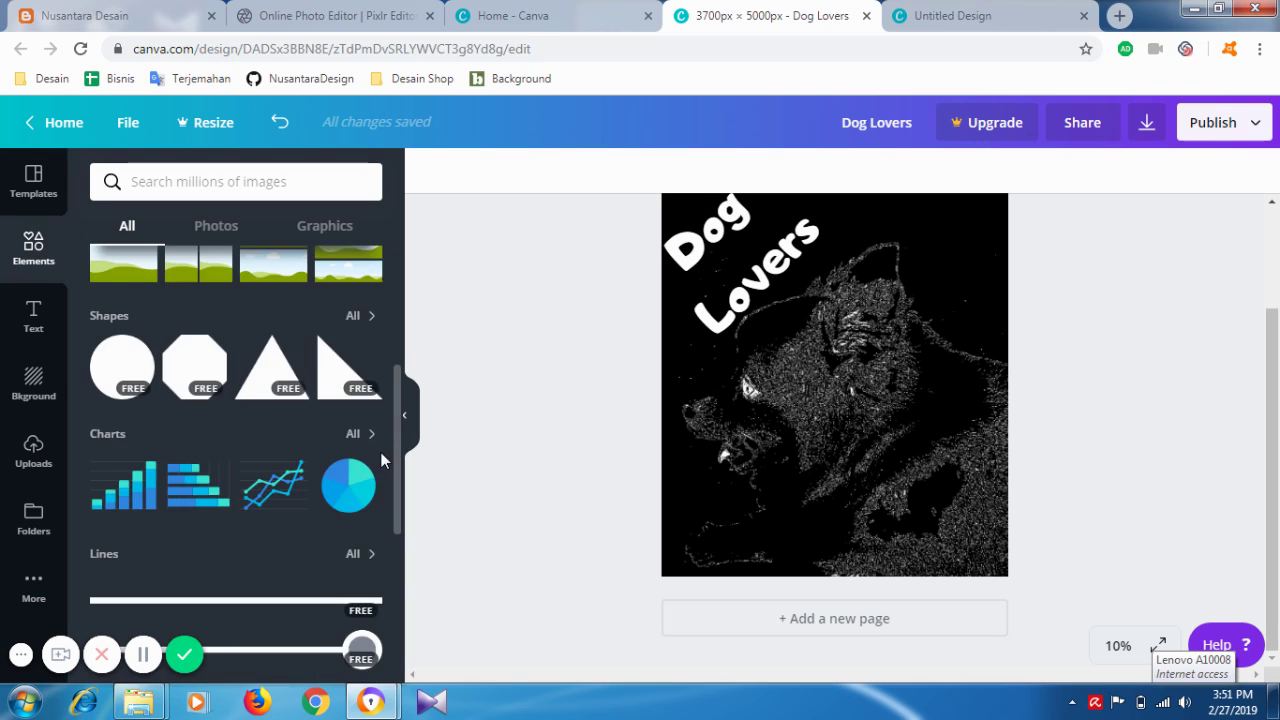
scroll(387, 583, down, 4)
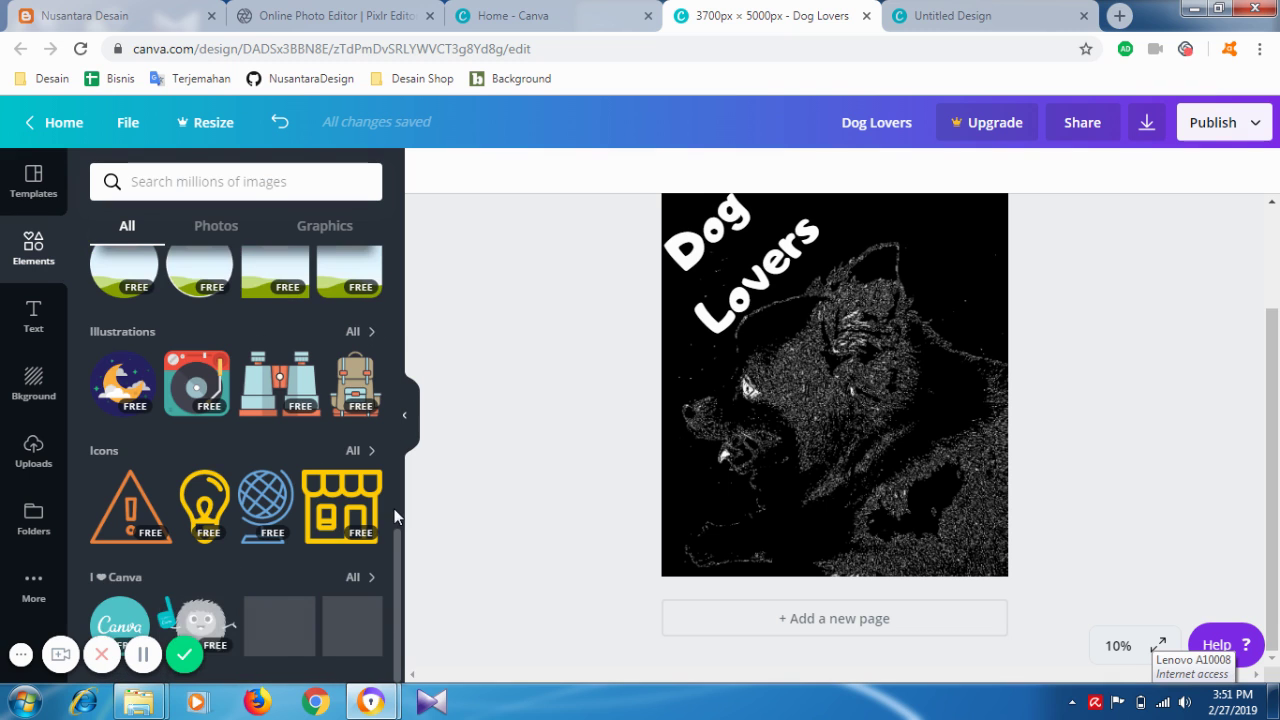
drag(389, 606, 421, 181)
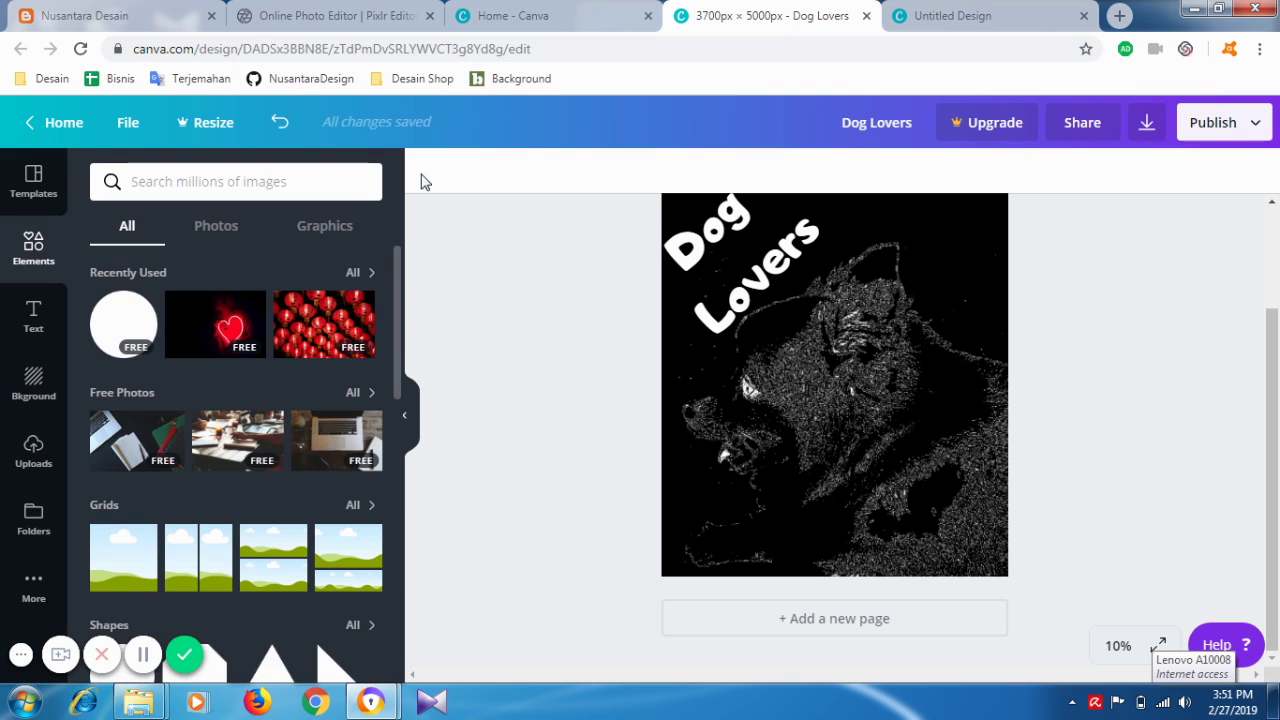
click(239, 340)
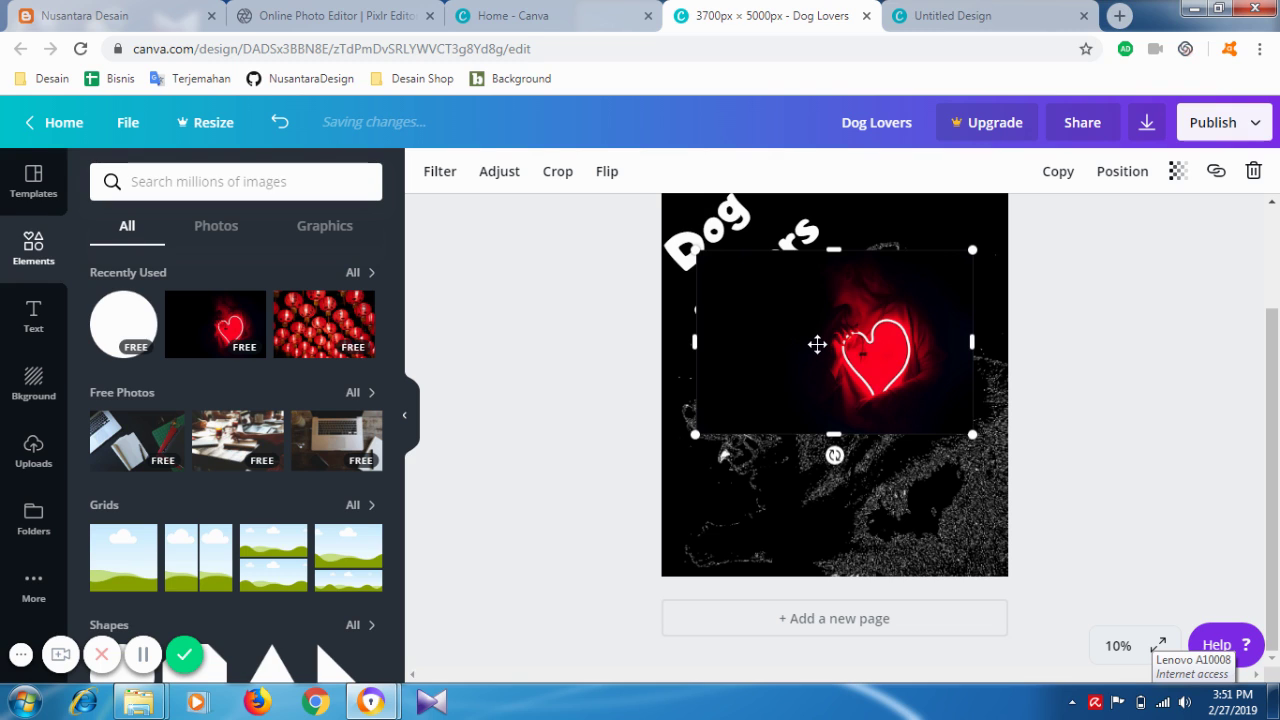
key(Delete)
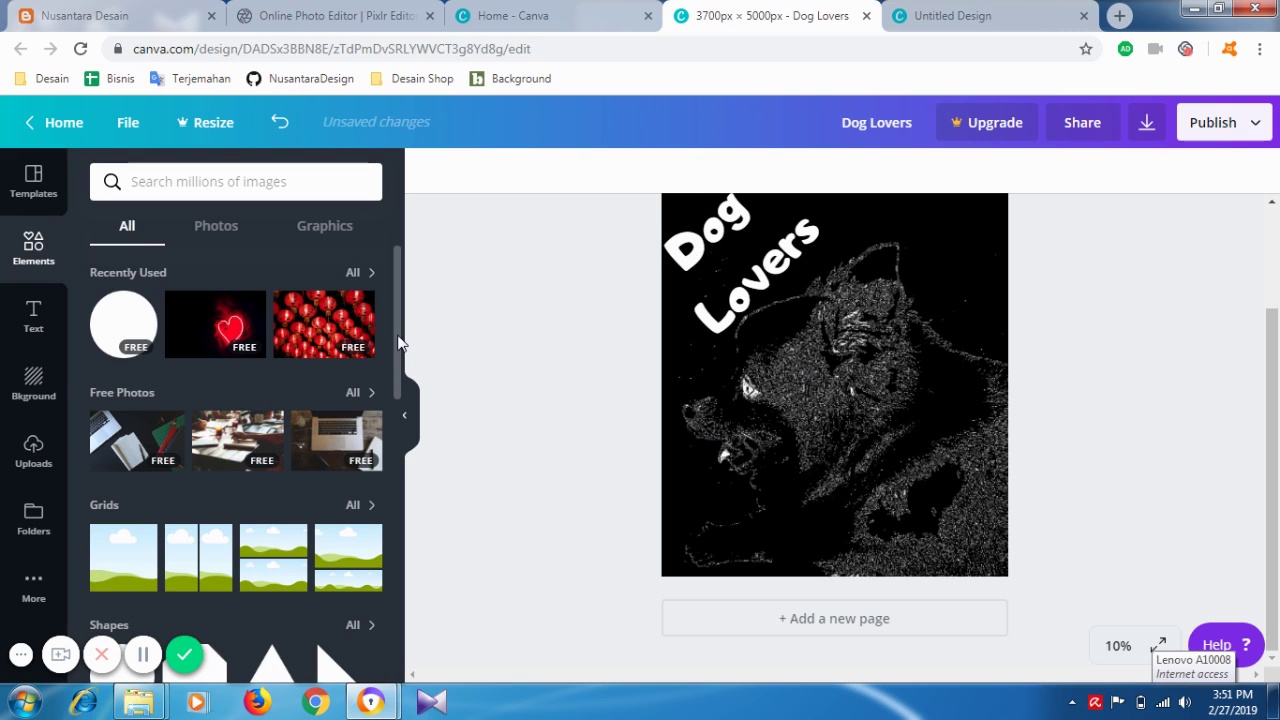
- Try the grey furry mascot graphic from the I ♥ Canva elements on the design and delete it again
drag(394, 356, 368, 530)
scroll(386, 582, down, 3)
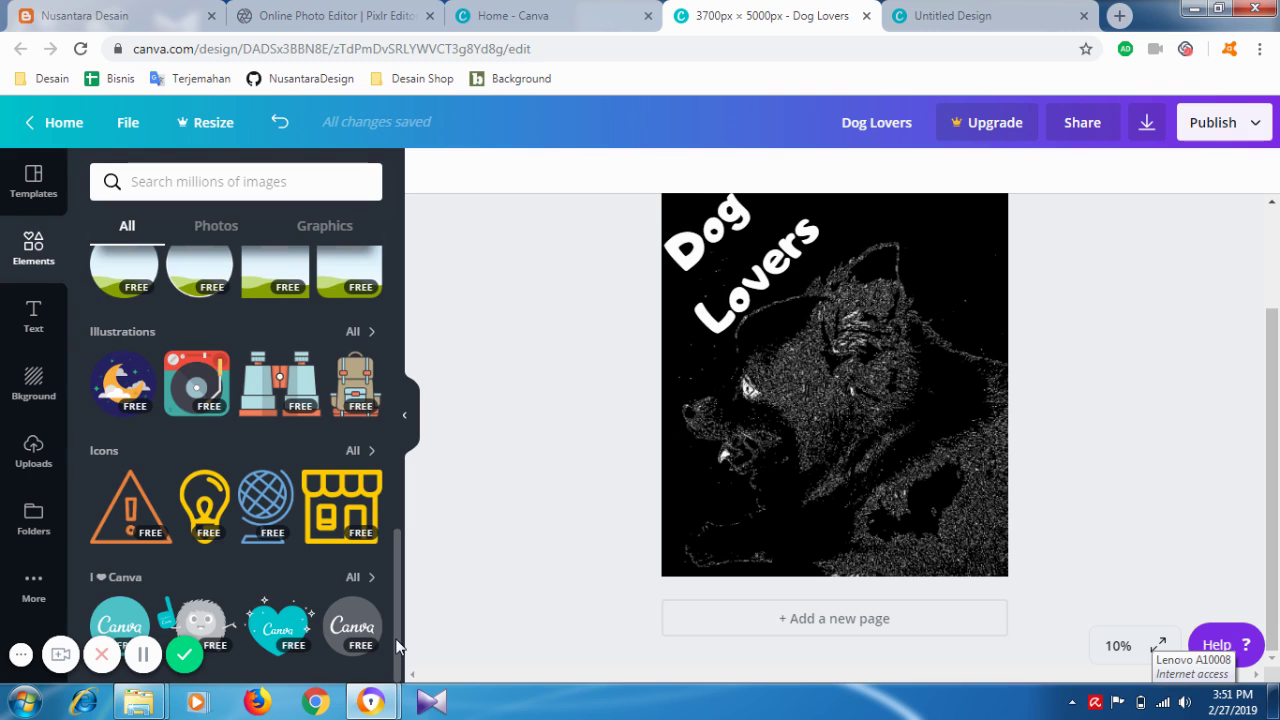
click(205, 628)
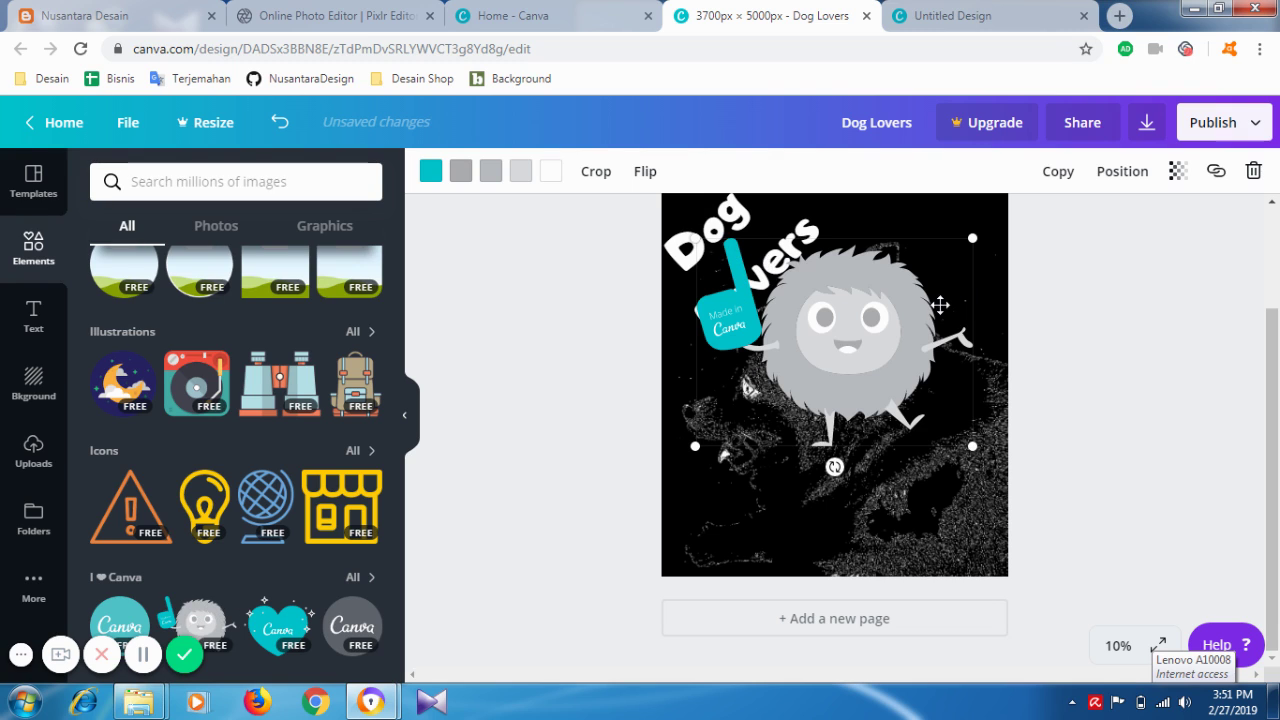
key(Delete)
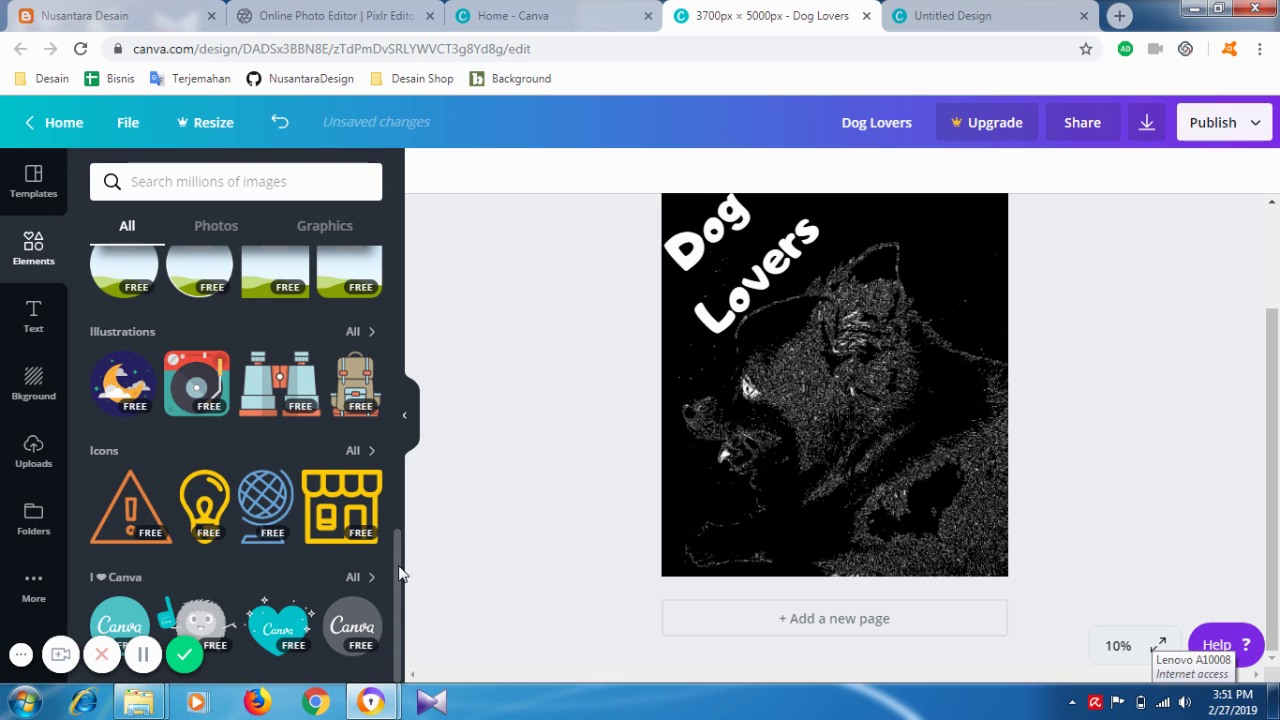
- Look through the element library's photo categories and open its graphics collection
drag(392, 564, 424, 268)
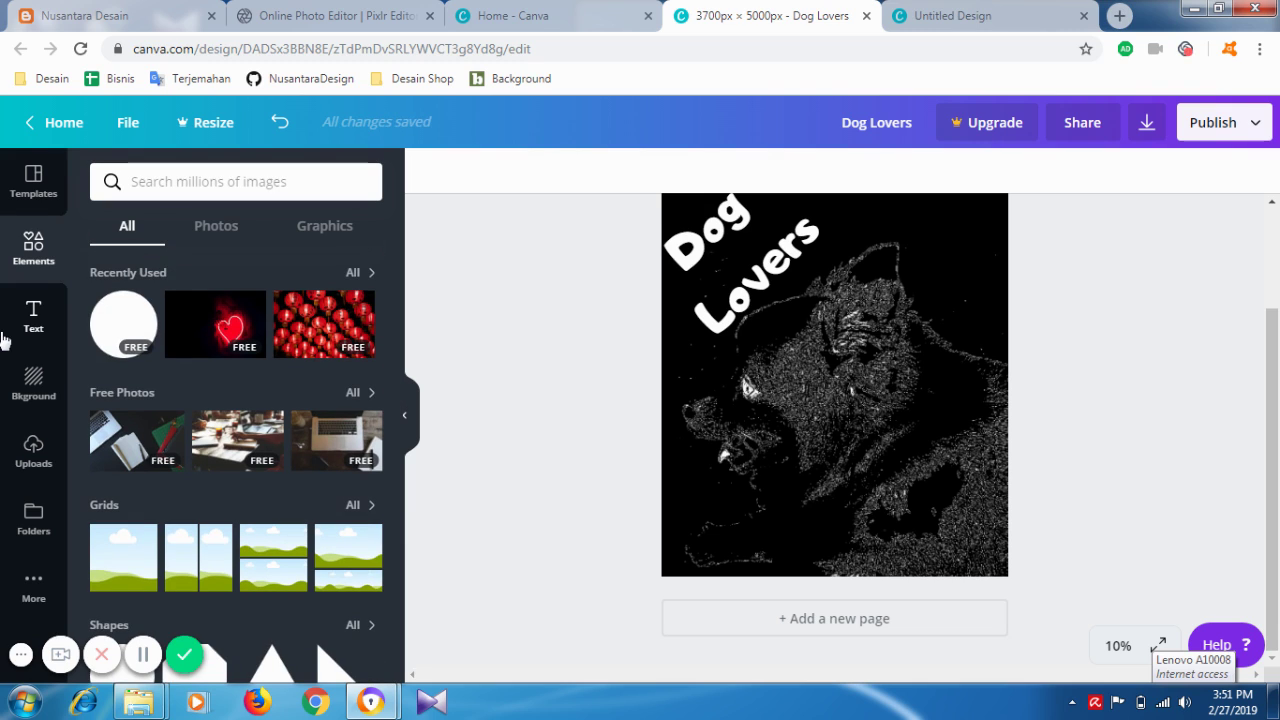
click(214, 230)
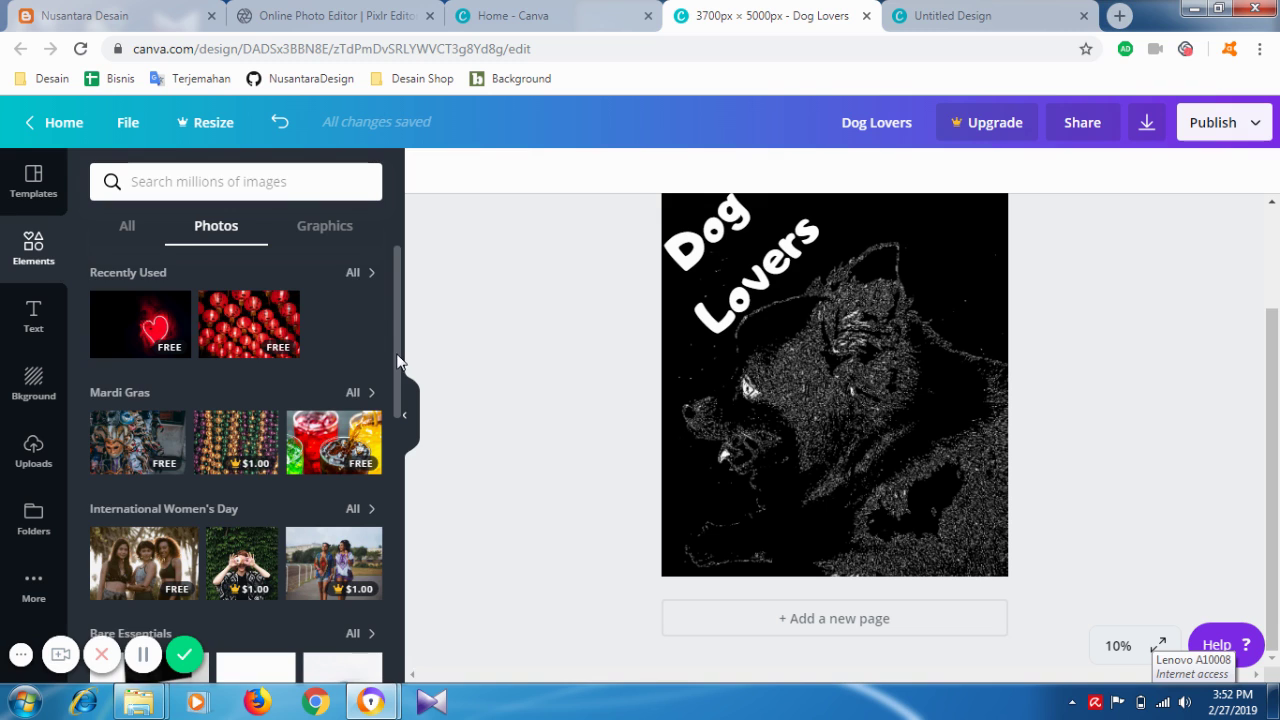
scroll(378, 565, down, 4)
scroll(378, 565, down, 3)
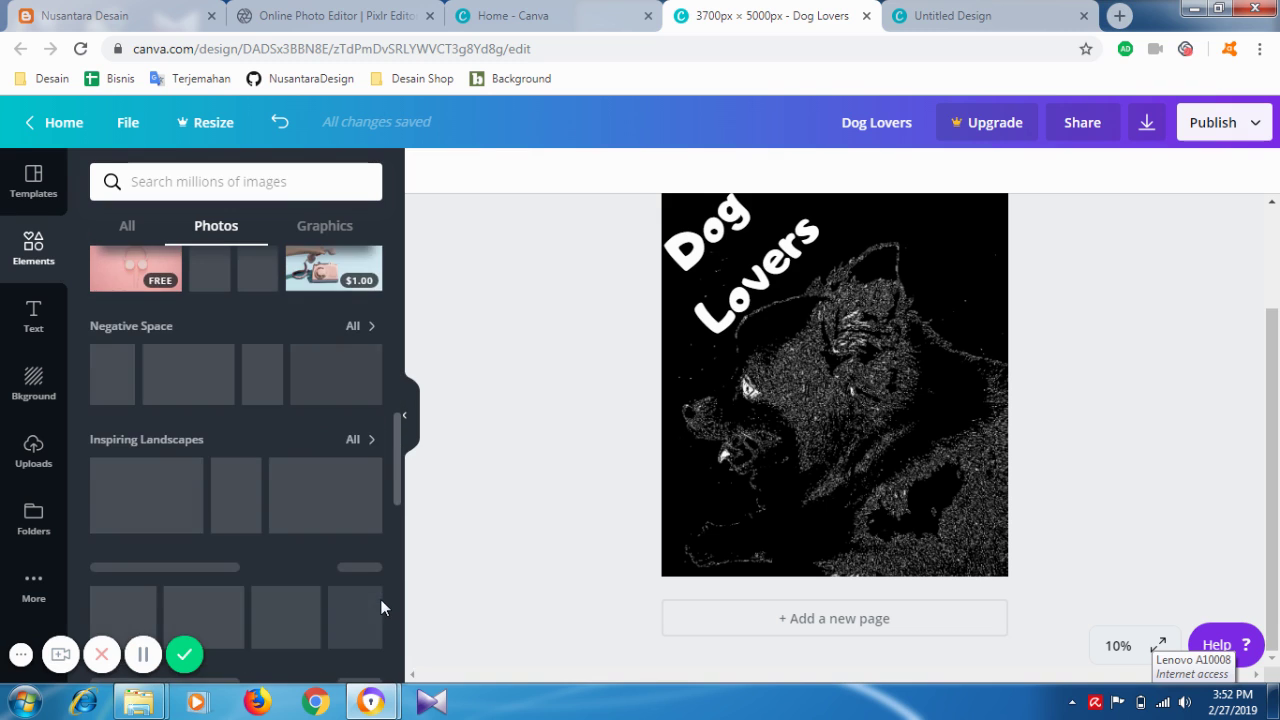
scroll(380, 599, up, 8)
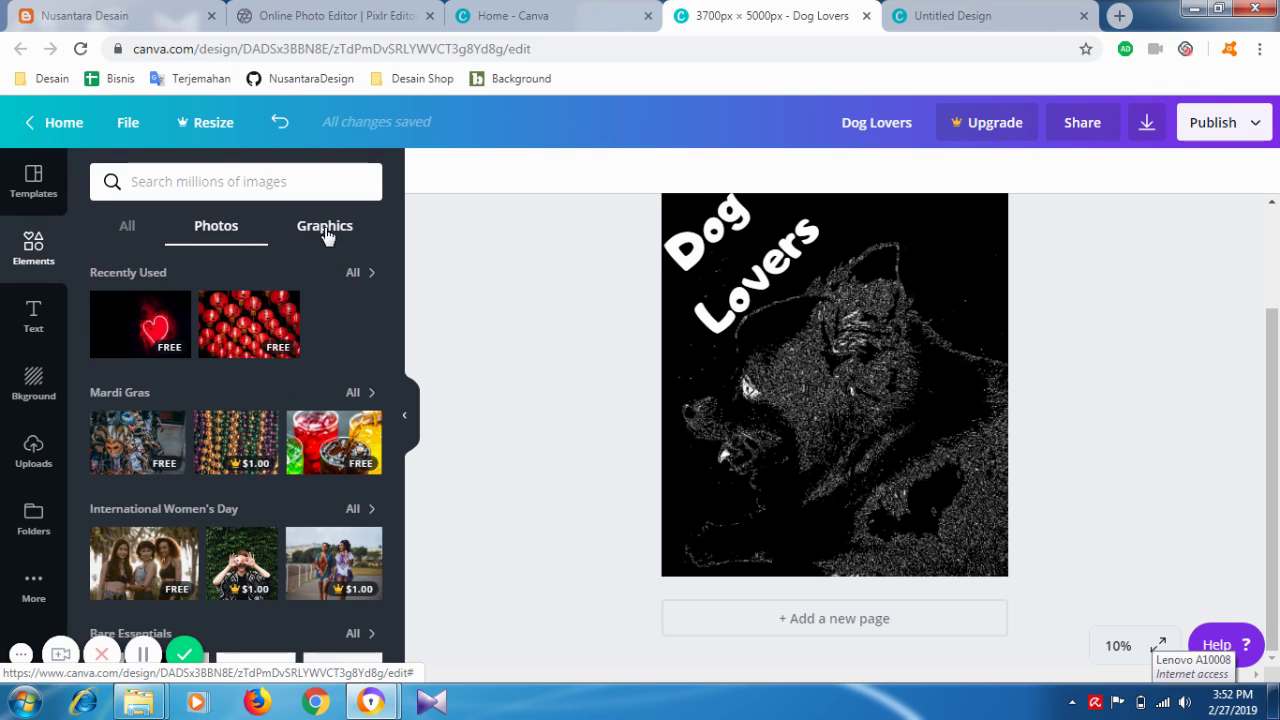
click(325, 233)
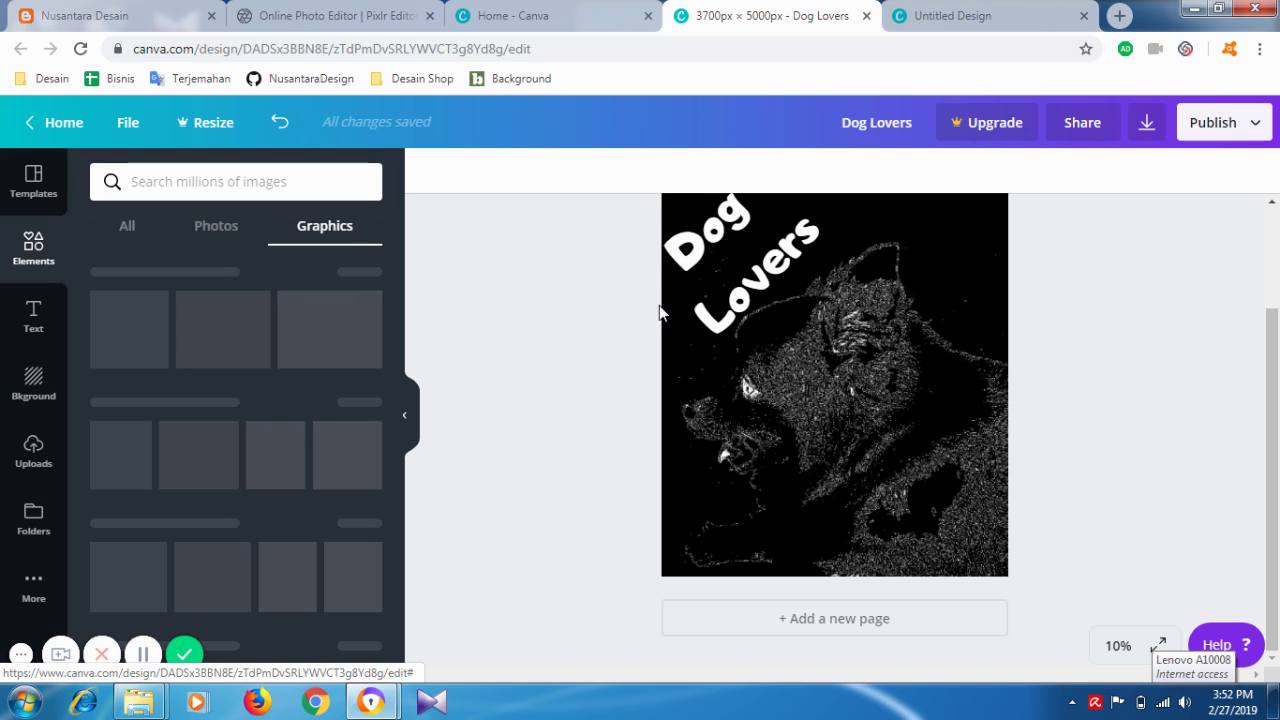
- Recolour the whole "Dog Lovers" caption with the lightest default grey and deselect it
double_click(692, 253)
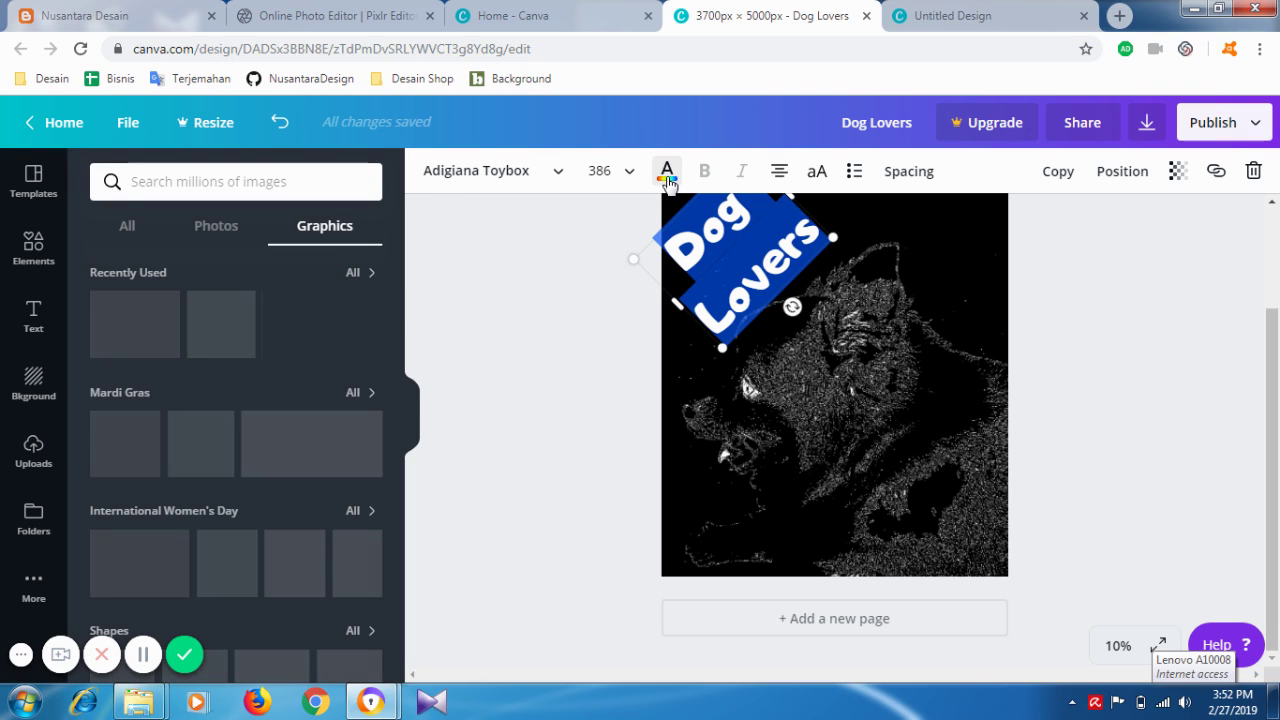
click(667, 176)
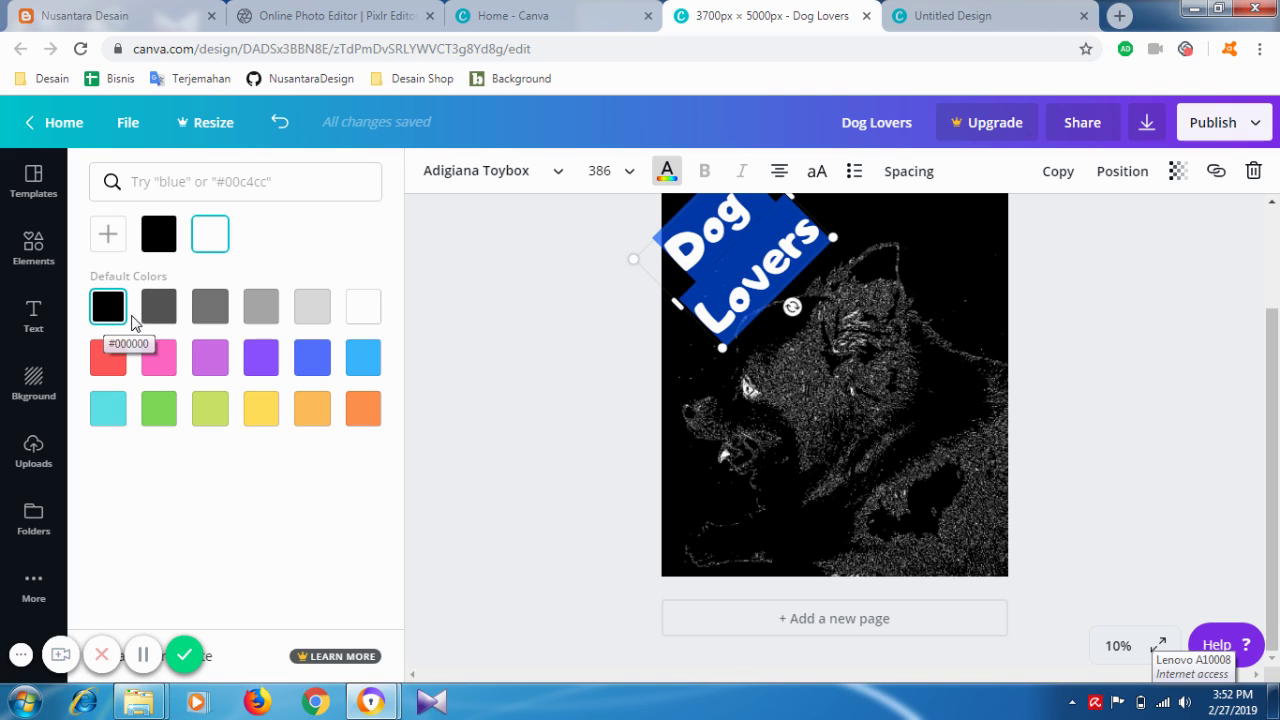
click(307, 317)
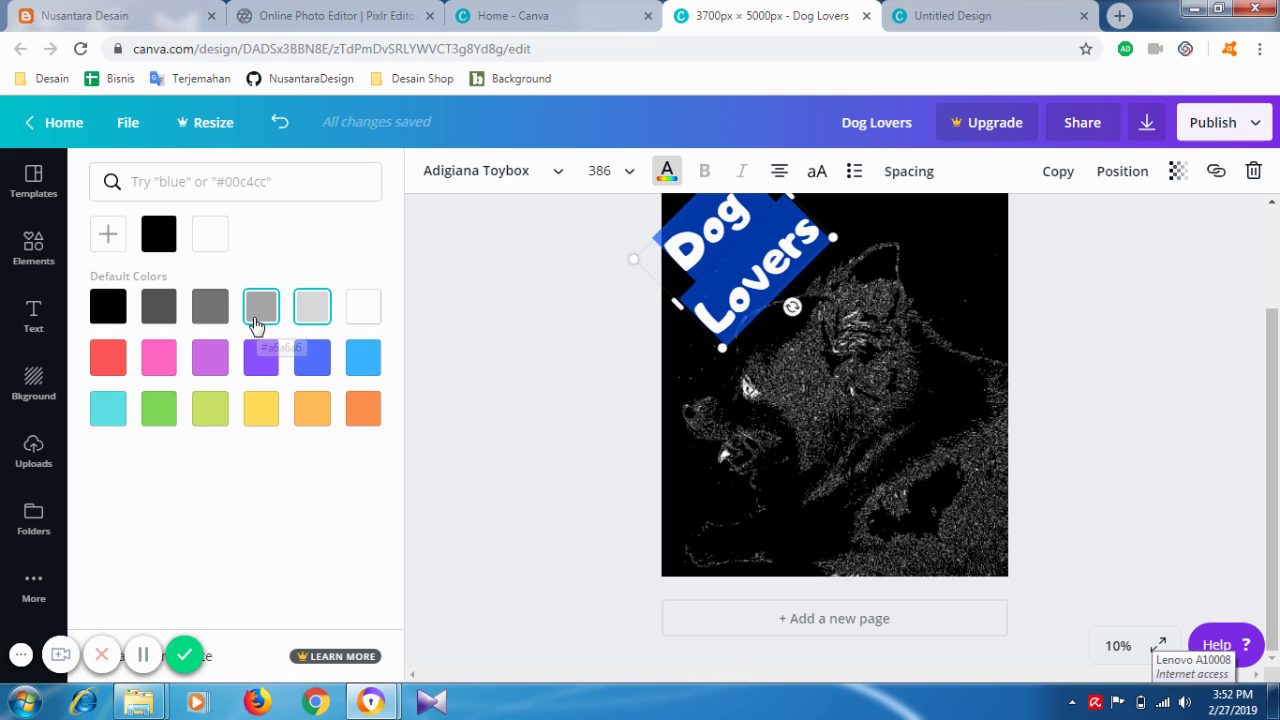
click(257, 320)
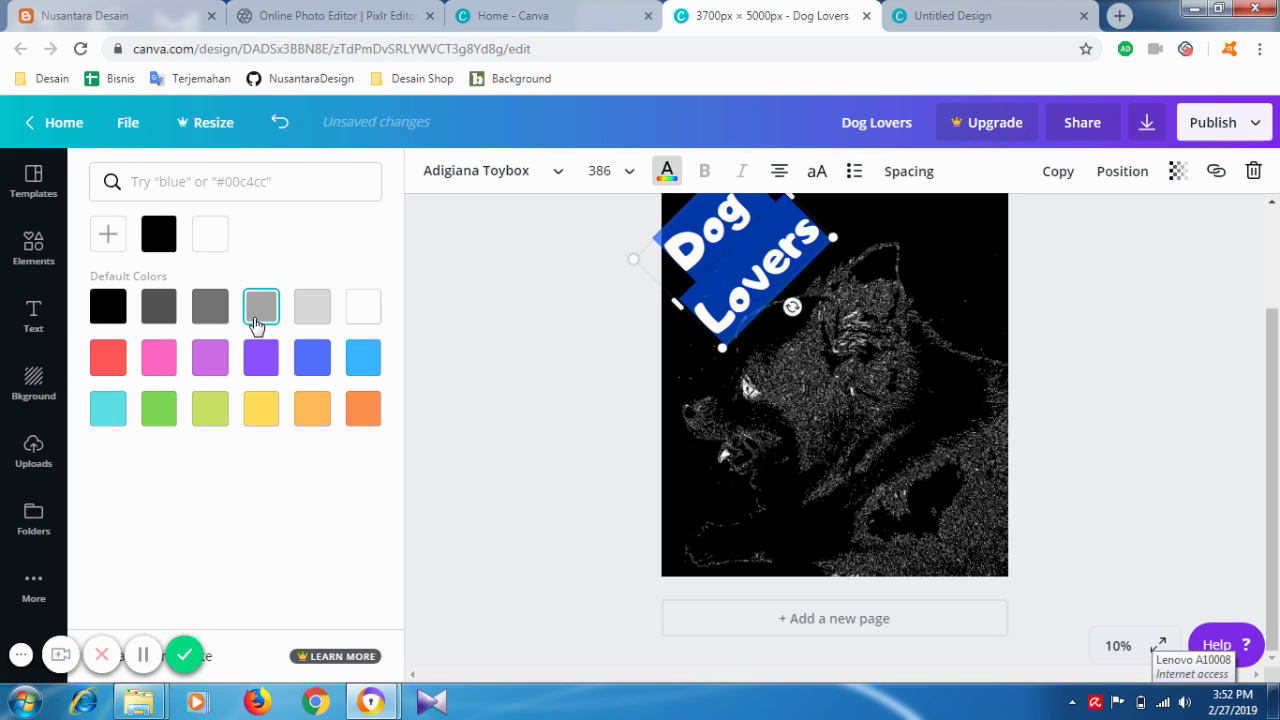
click(314, 320)
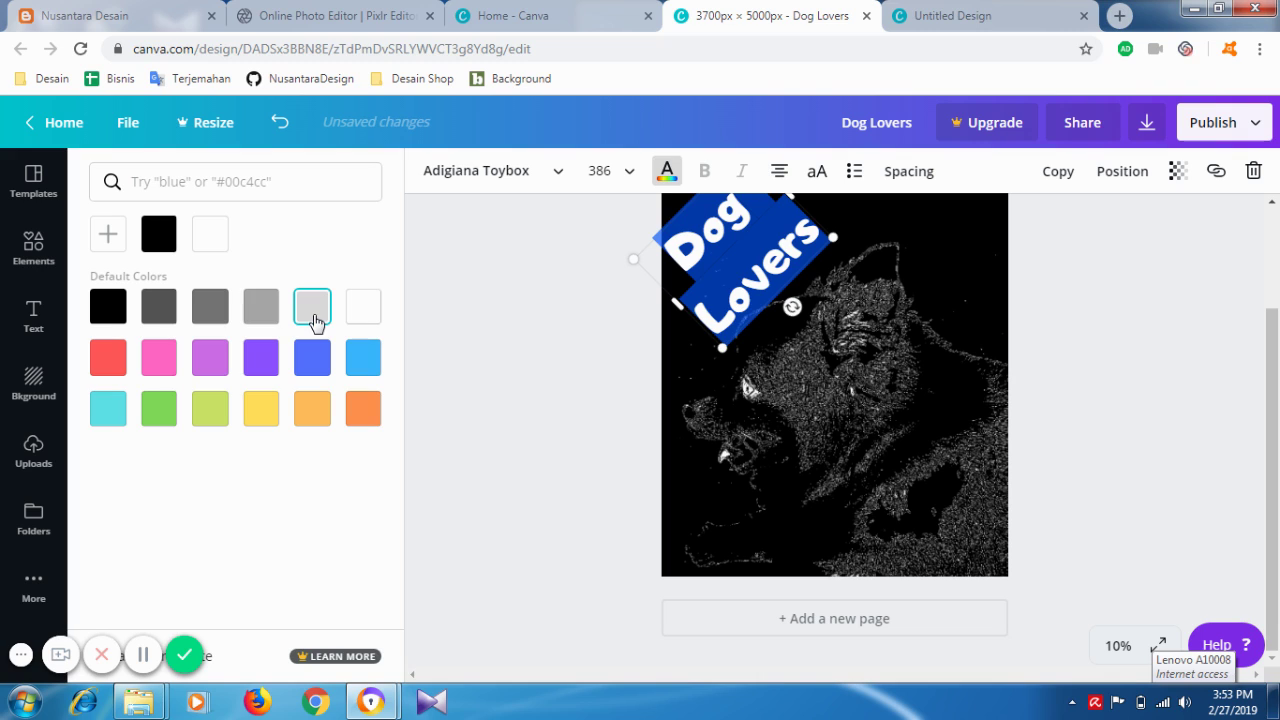
click(478, 348)
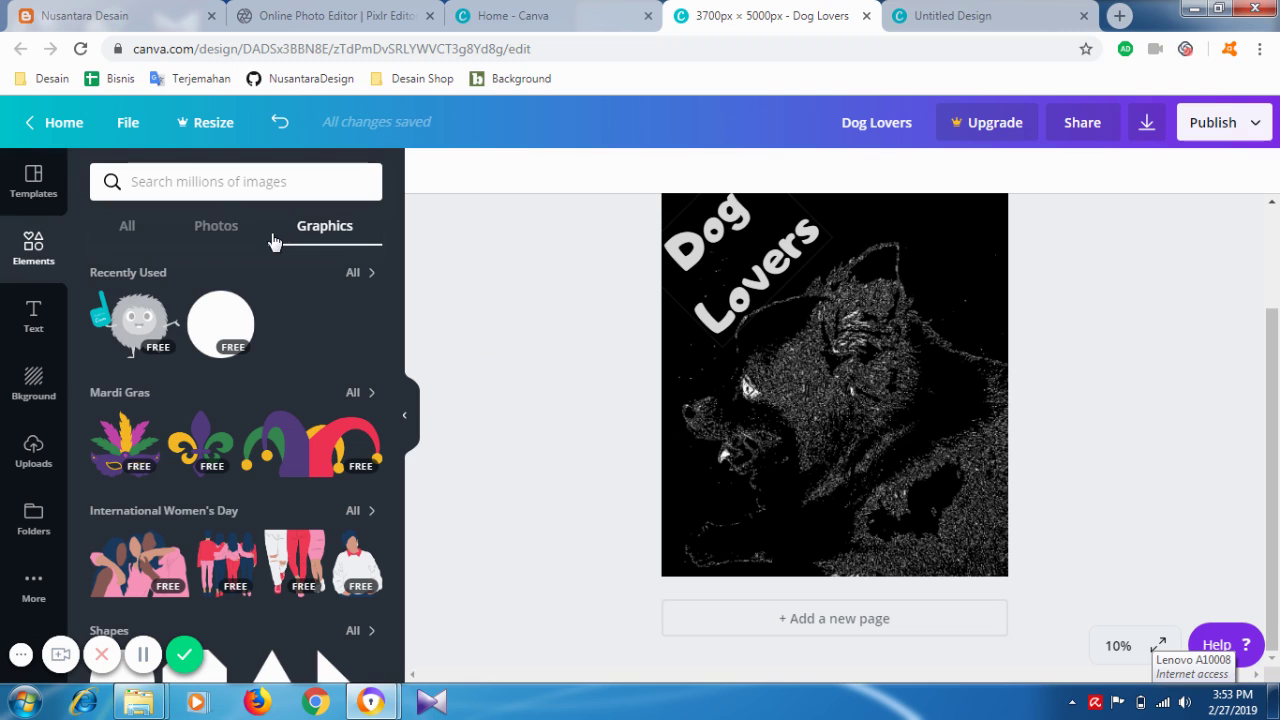
- Download the design as a PNG file and dismiss the Canva for Work trial offer
scroll(220, 349, down, 3)
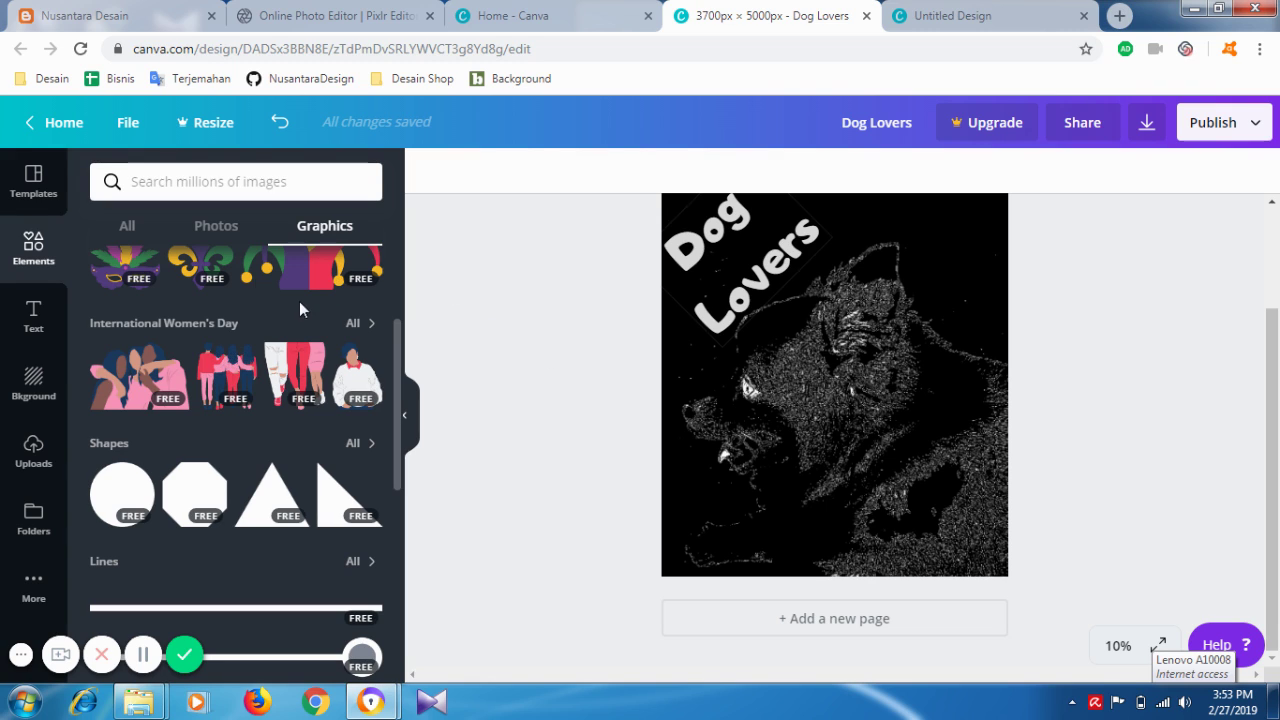
click(1148, 127)
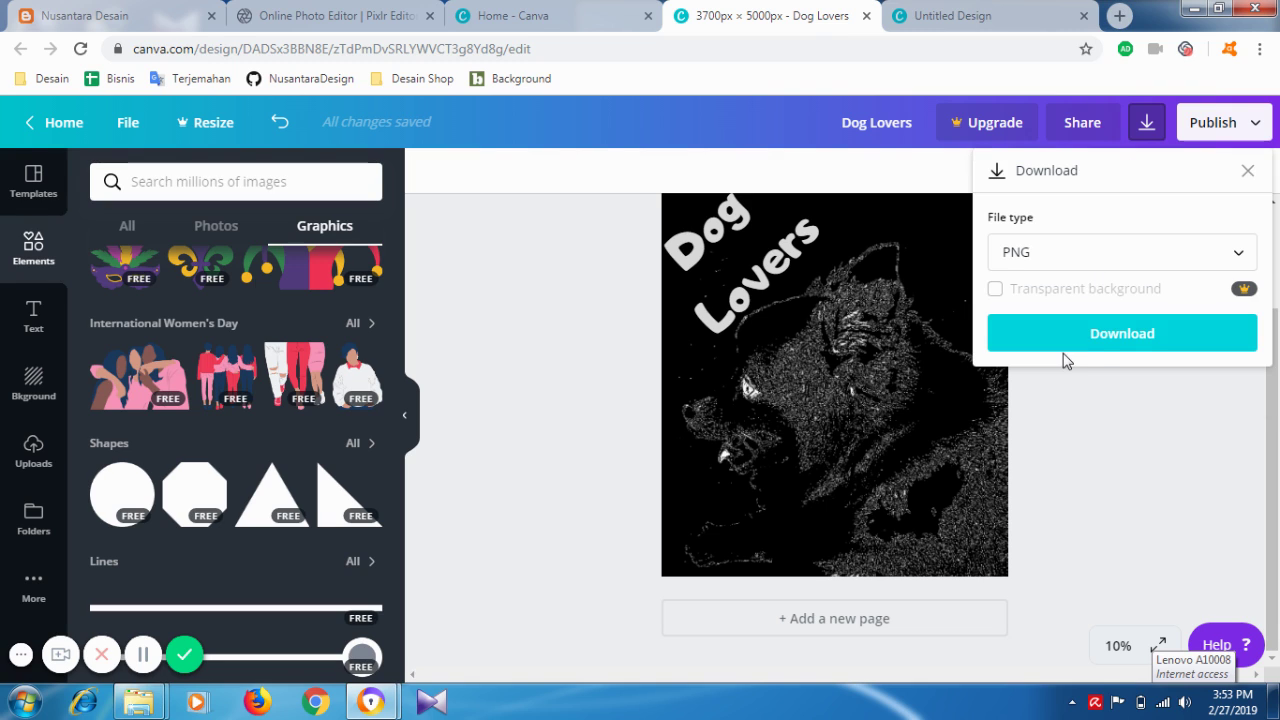
click(1099, 346)
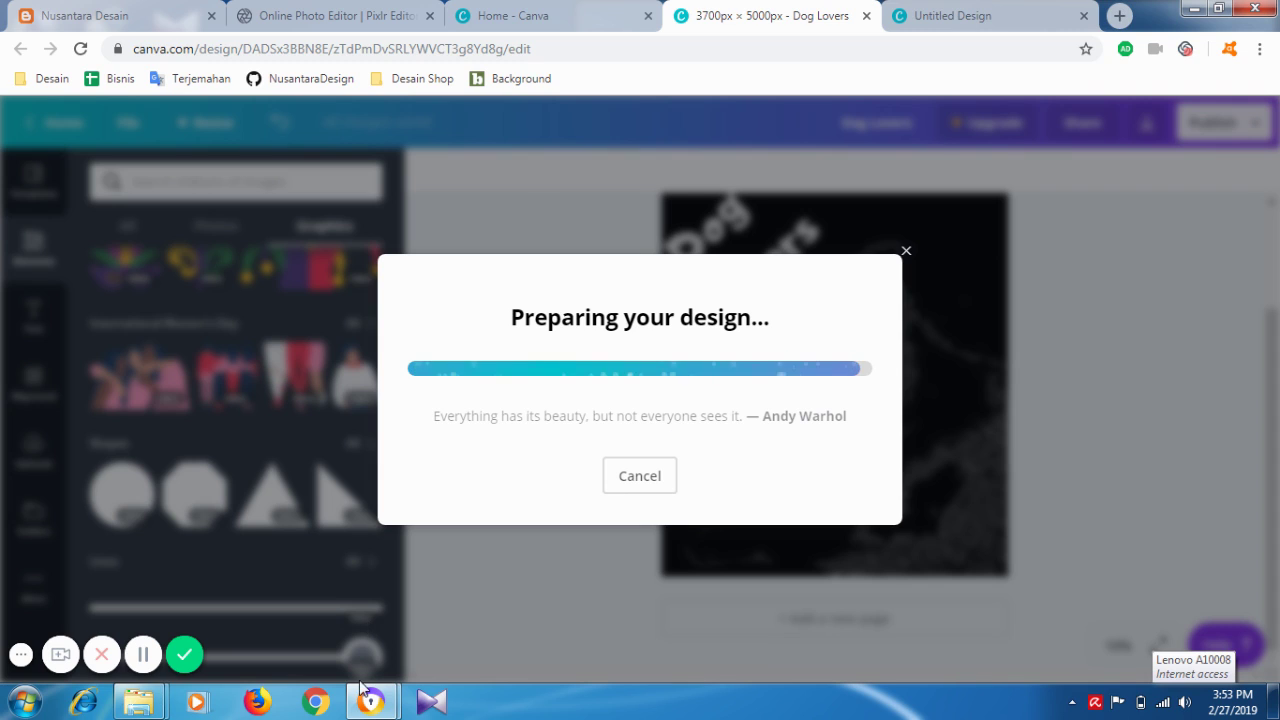
click(350, 10)
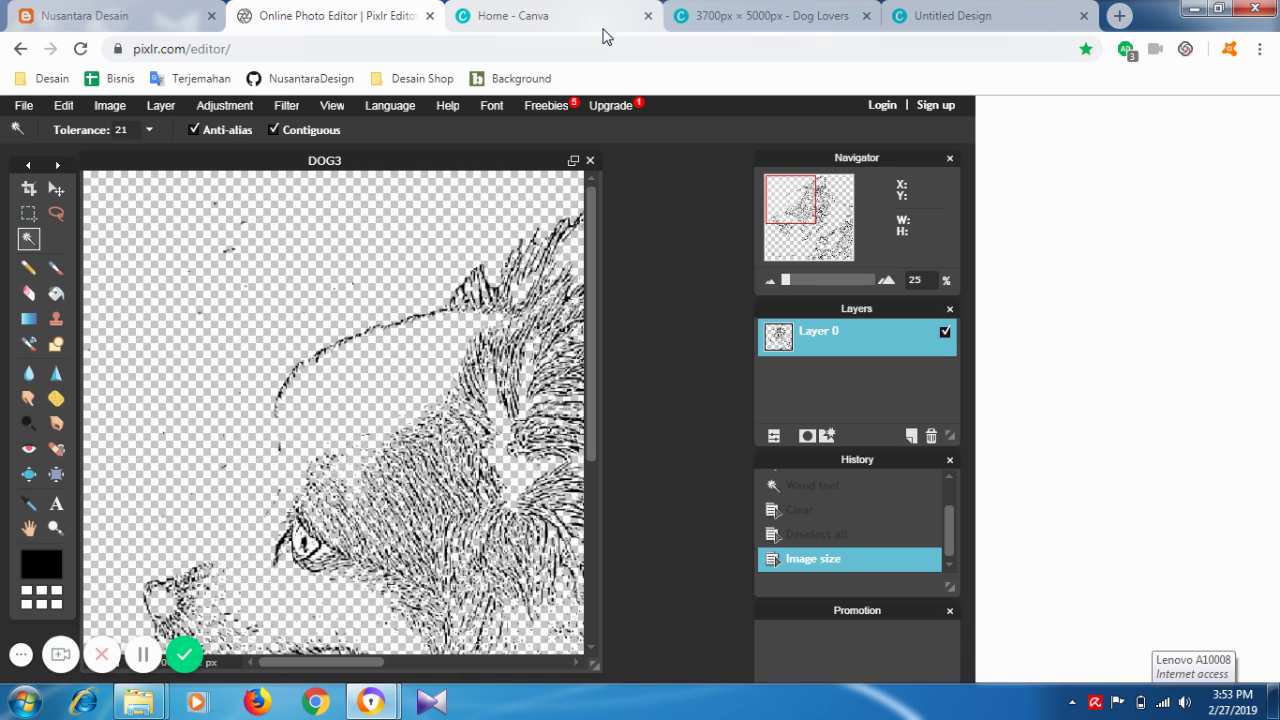
click(750, 5)
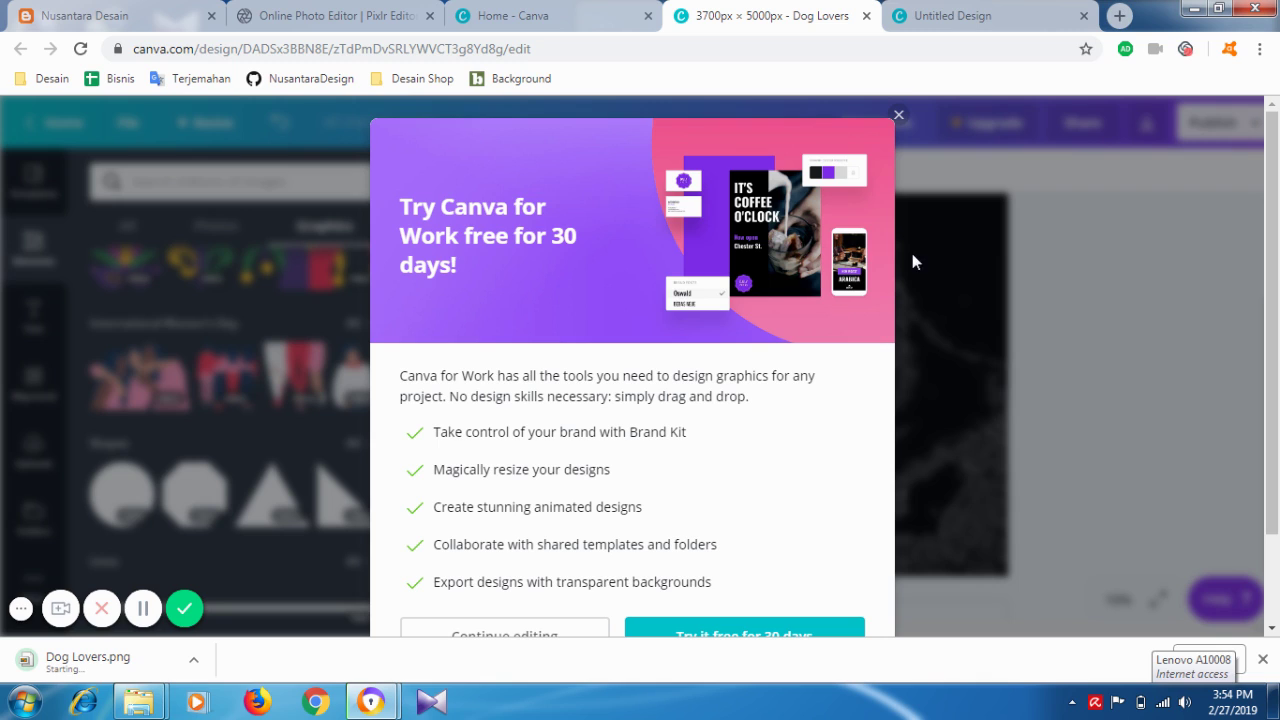
click(897, 118)
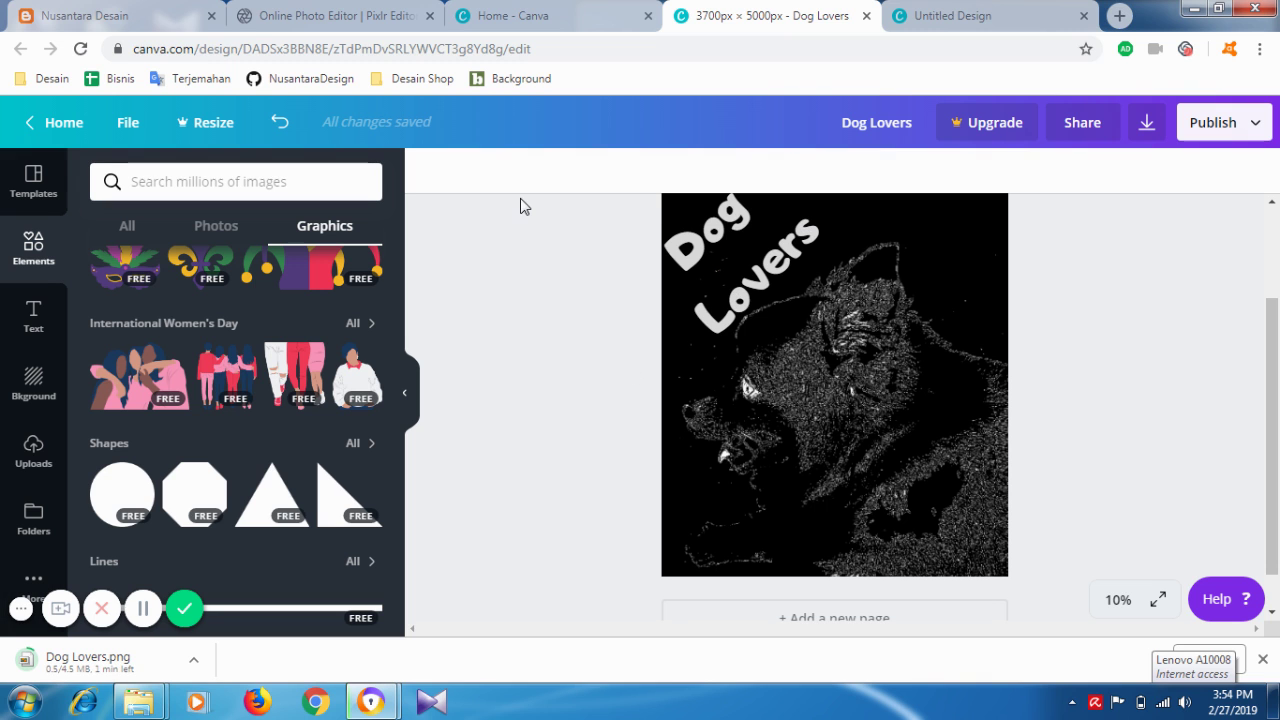
- Close the Pixlr editor and the T-shirt mockup pages, leaving the "Dog Lovers" design open
click(390, 17)
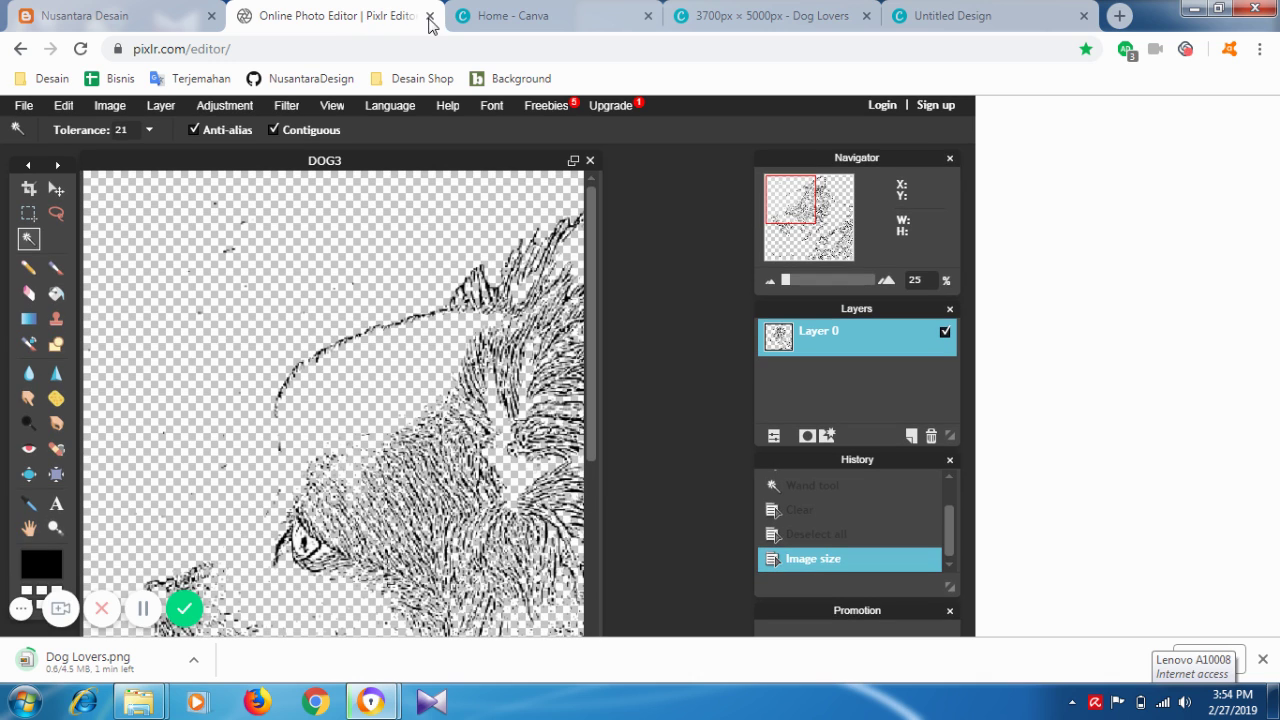
click(430, 16)
click(706, 158)
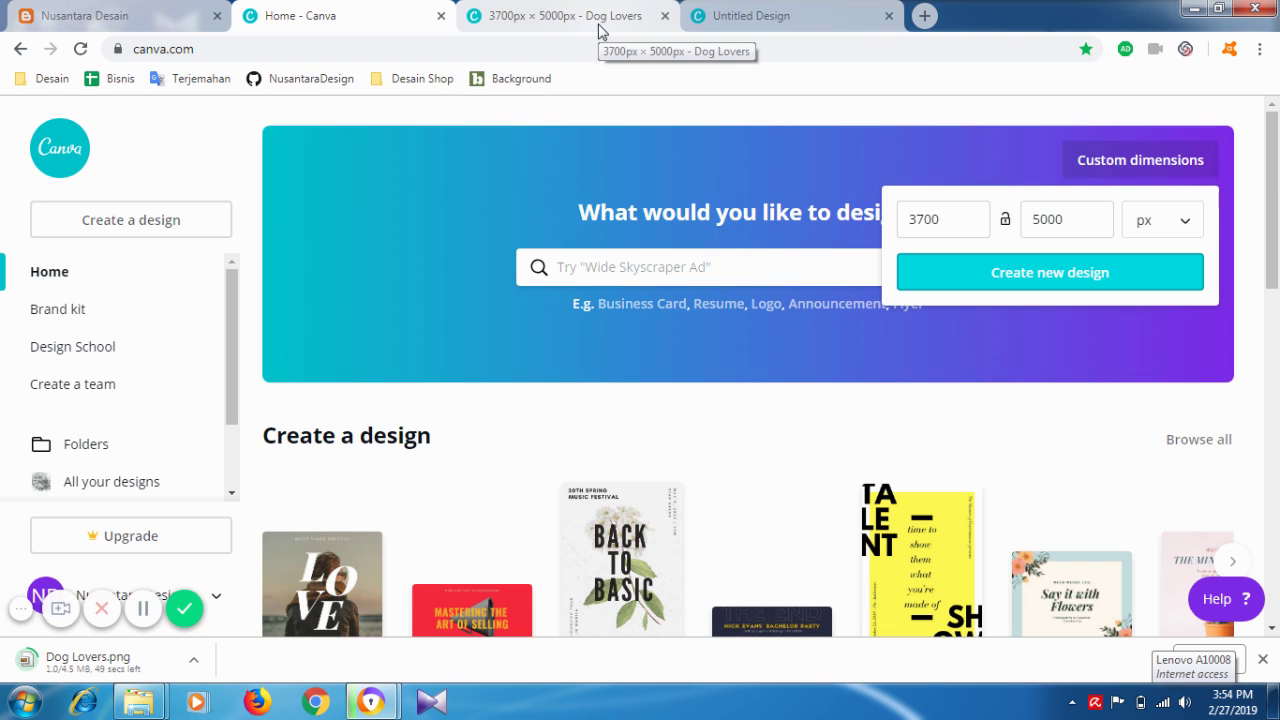
click(606, 17)
click(752, 14)
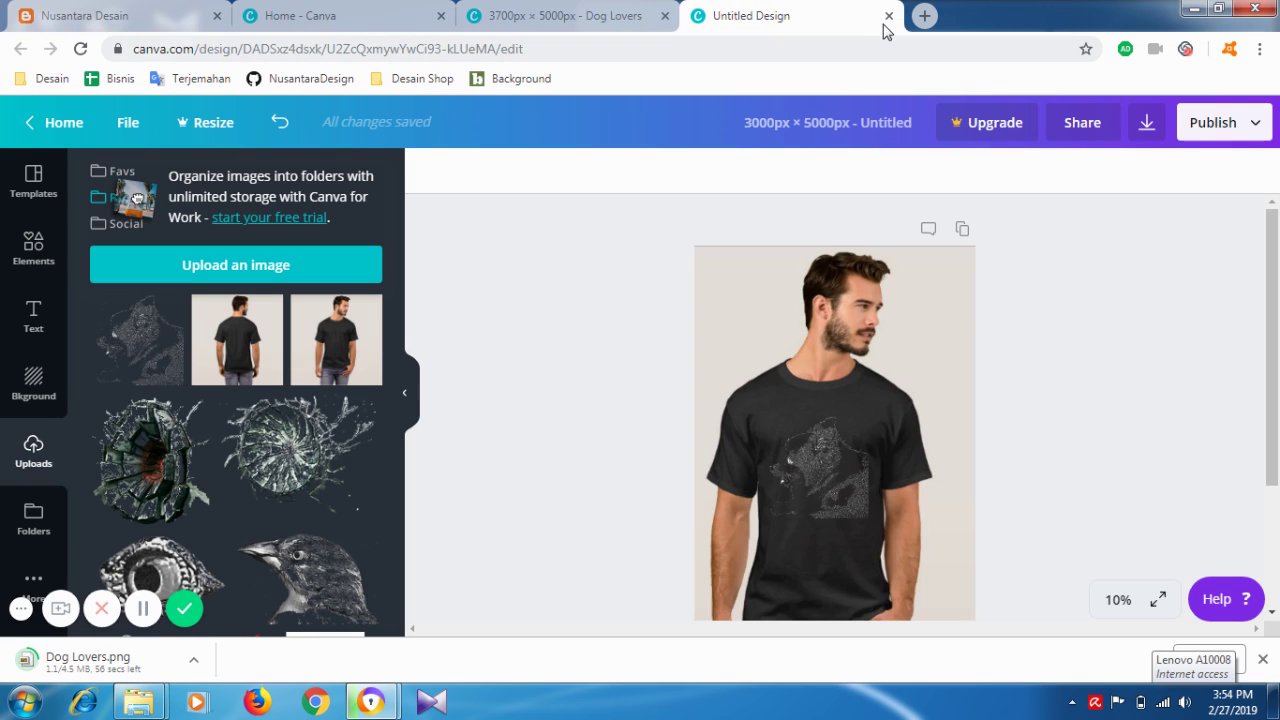
click(889, 17)
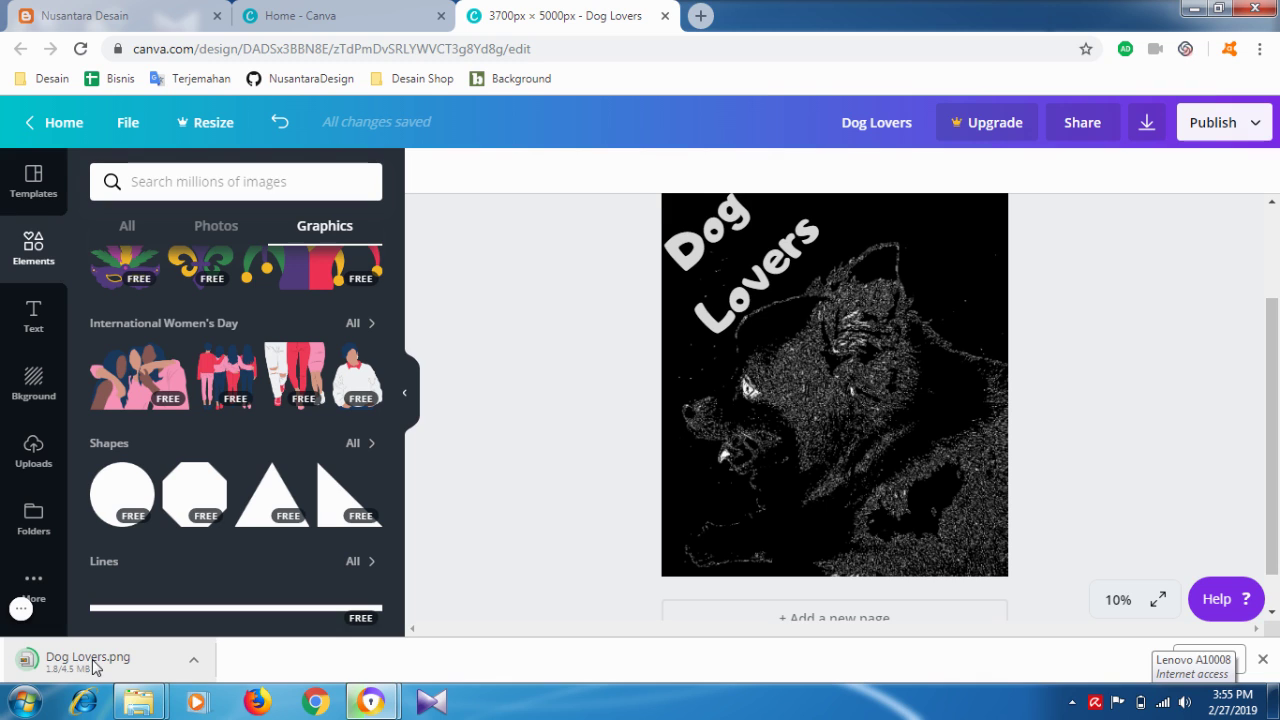
- Move the downloaded Dog Lovers image from the Downloads folder into the Nusantara Design folder on the MULTIMEDIA (E:) drive
mouse_move(139, 700)
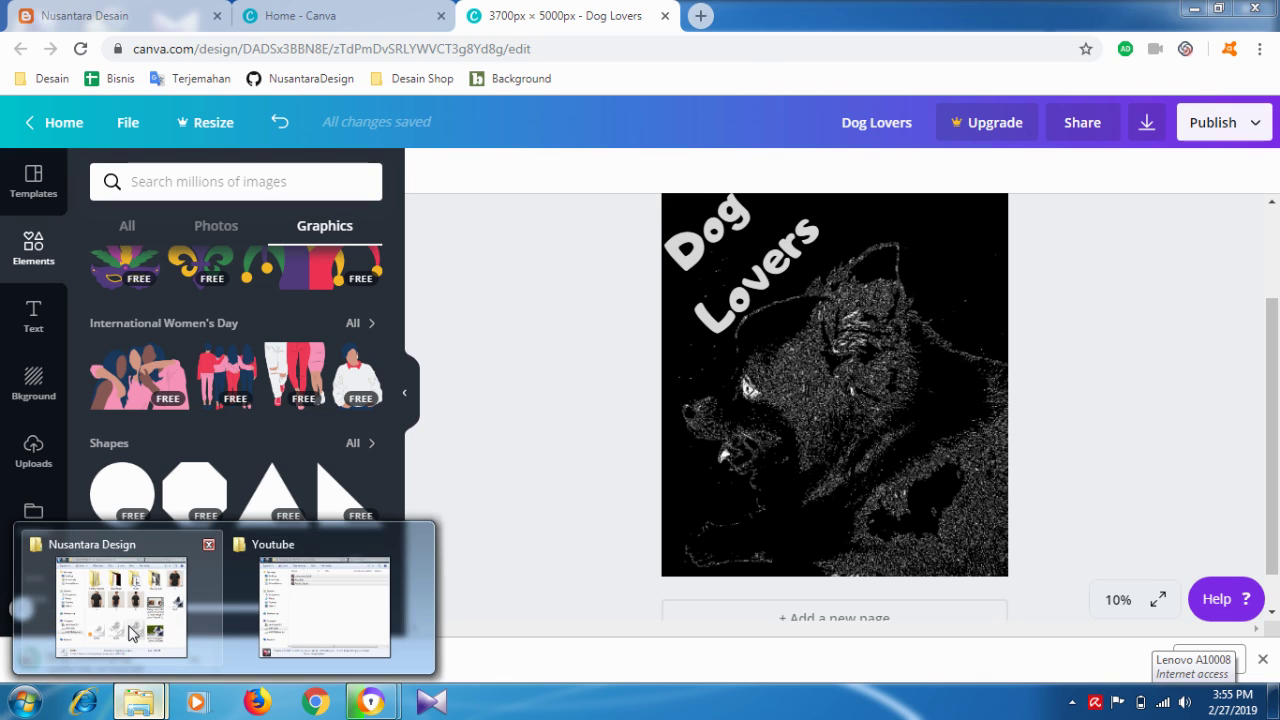
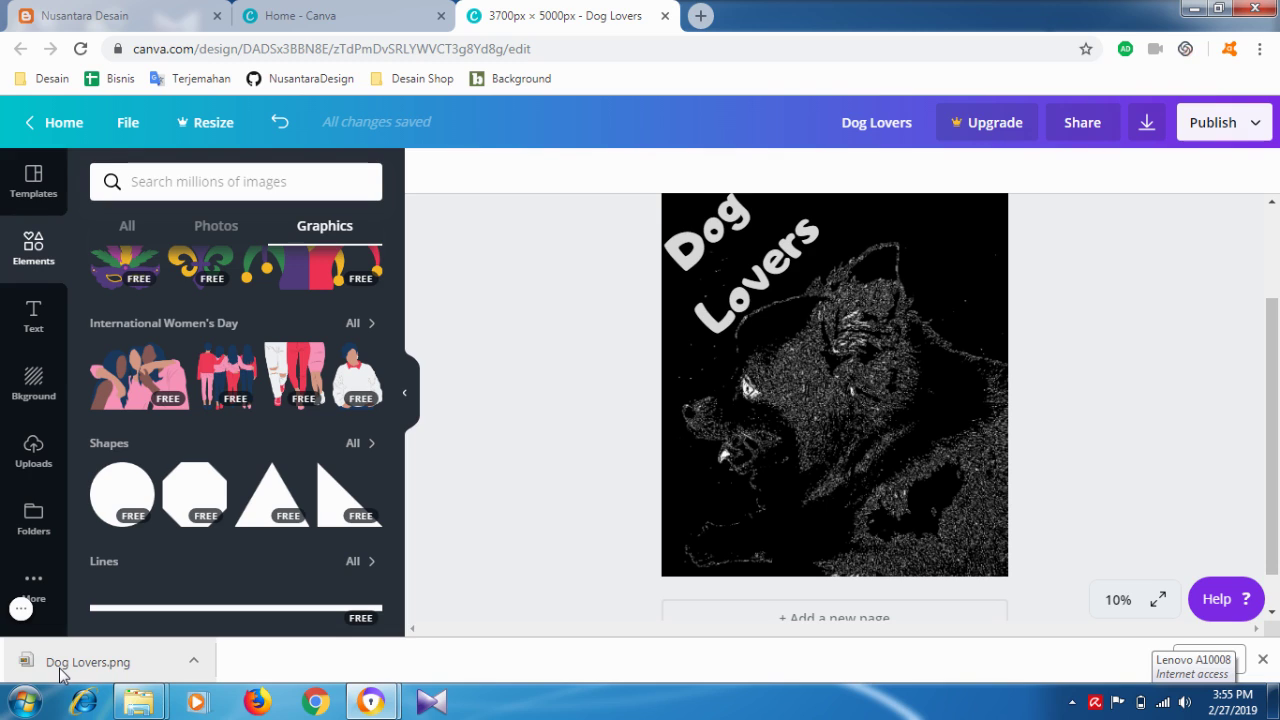
right_click(62, 672)
click(117, 622)
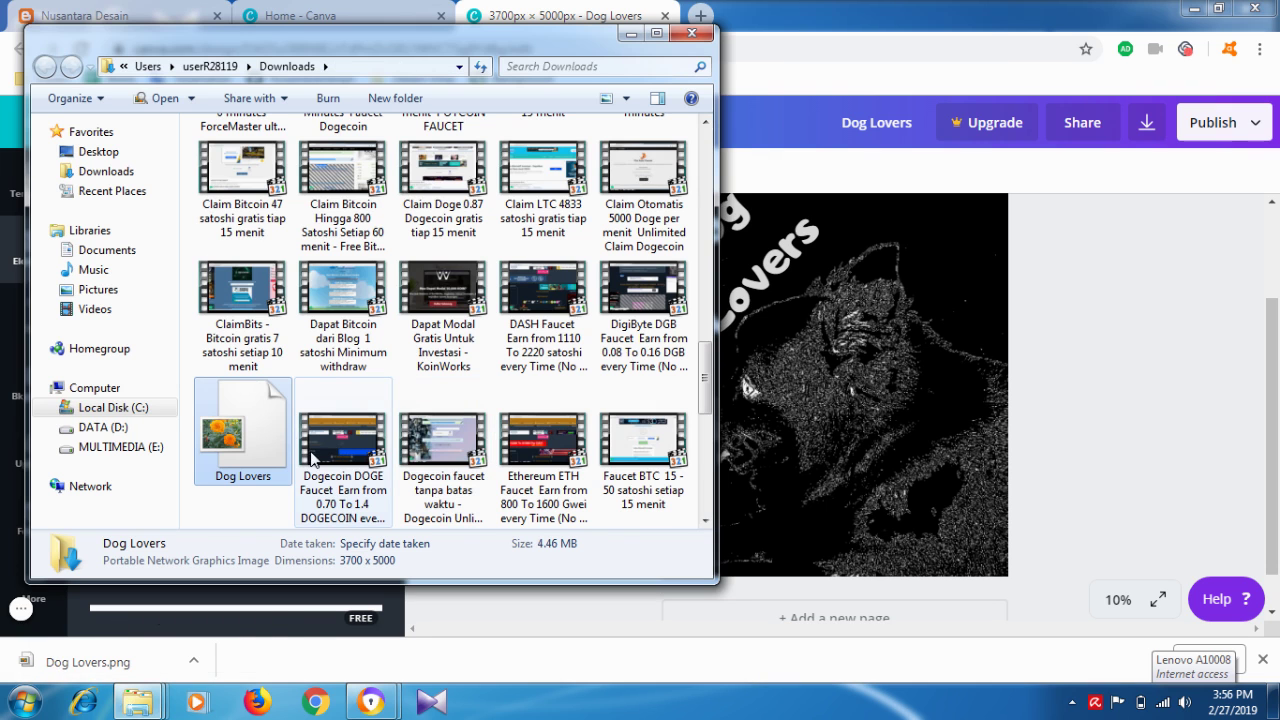
right_click(228, 433)
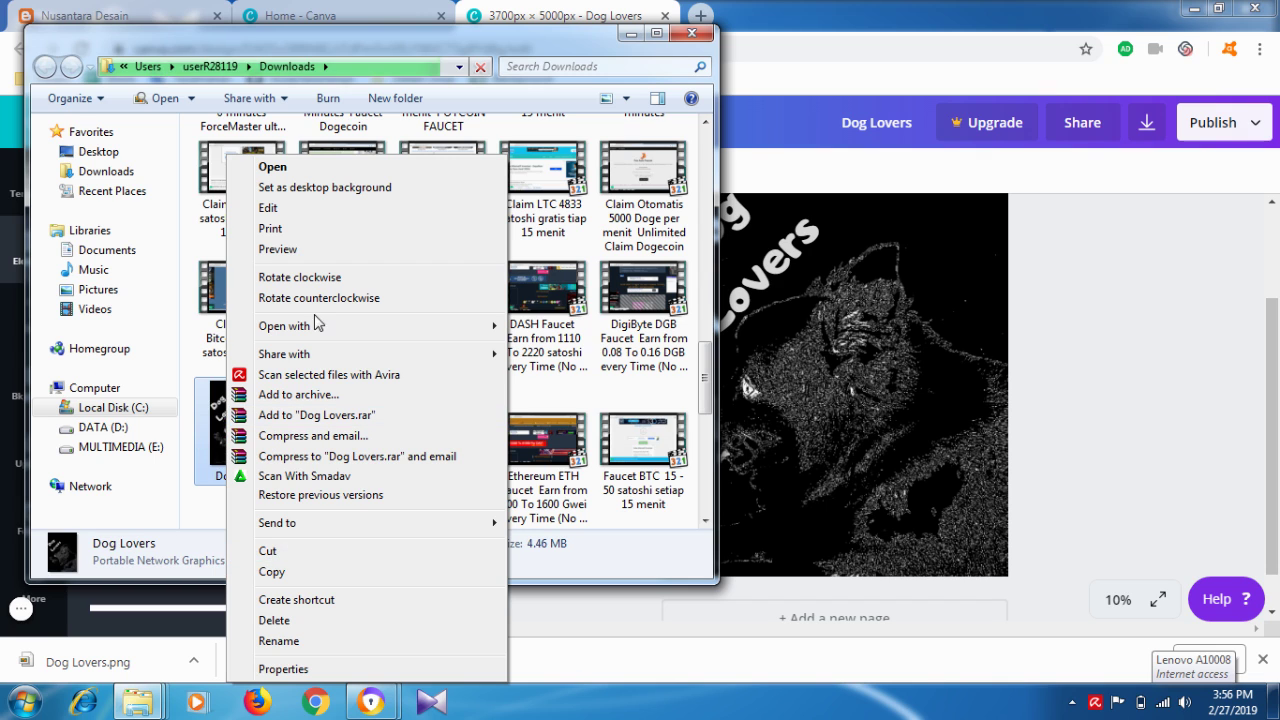
click(277, 554)
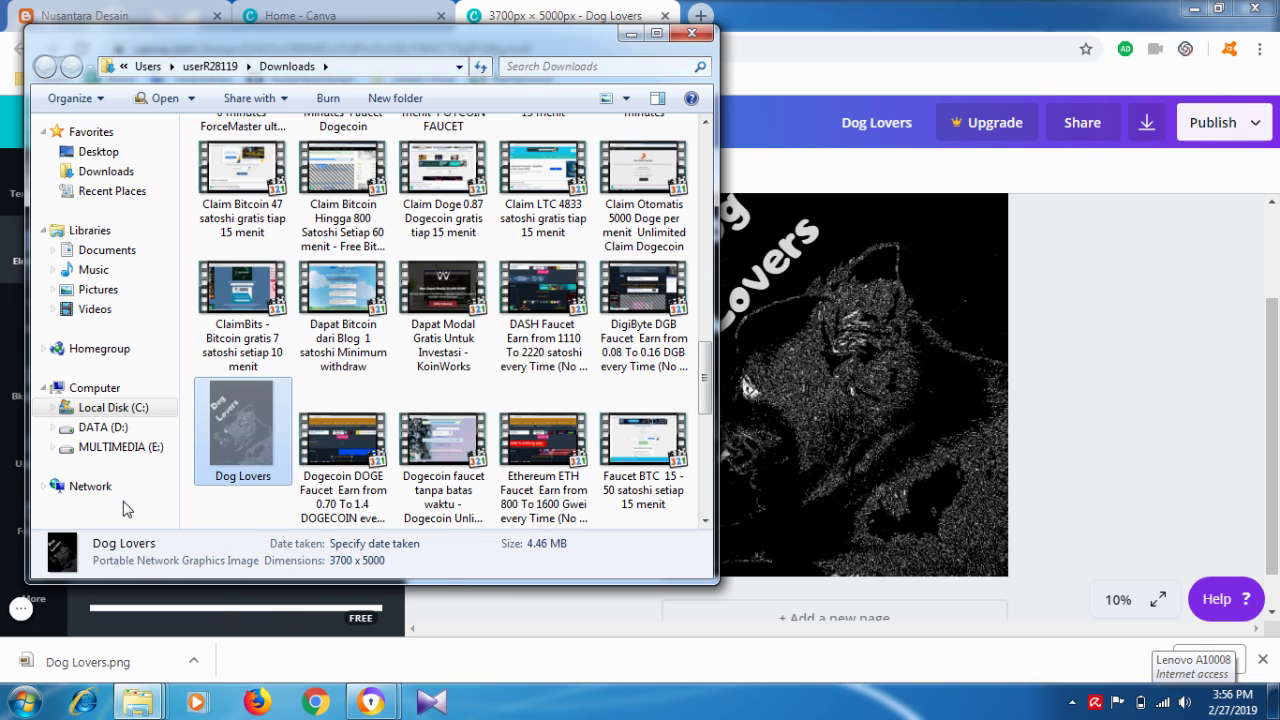
click(118, 447)
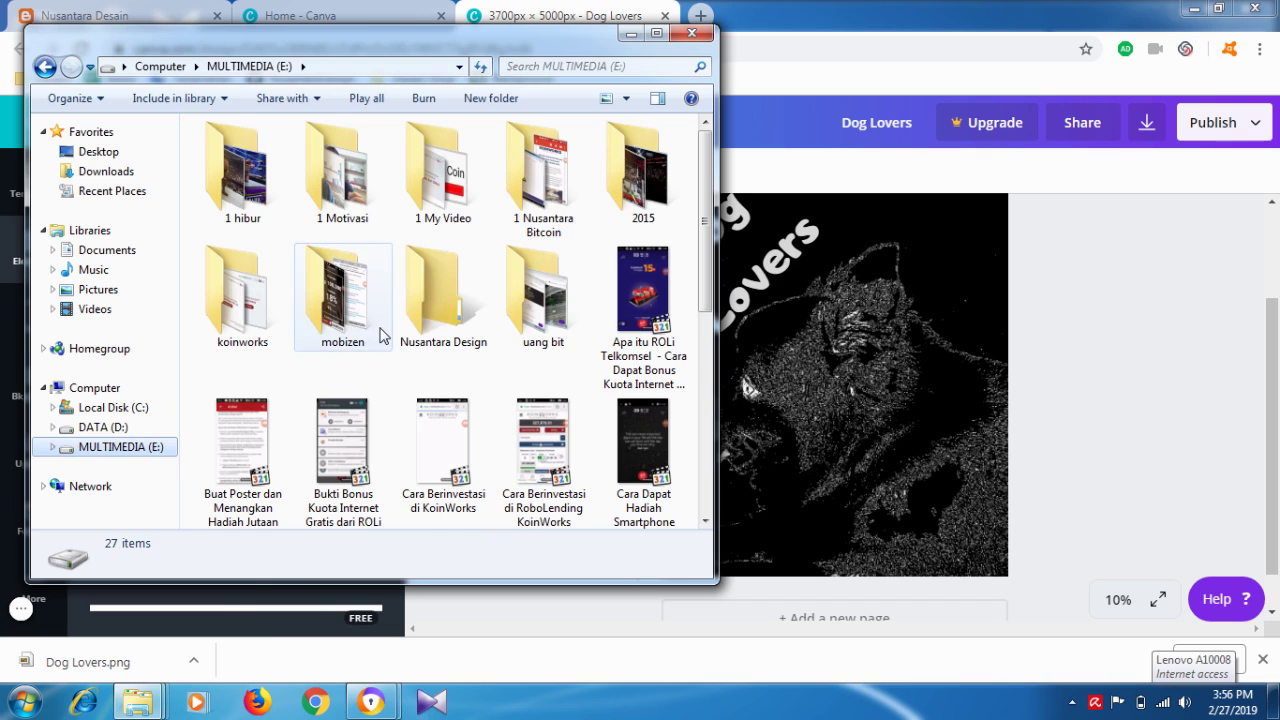
double_click(419, 321)
right_click(629, 438)
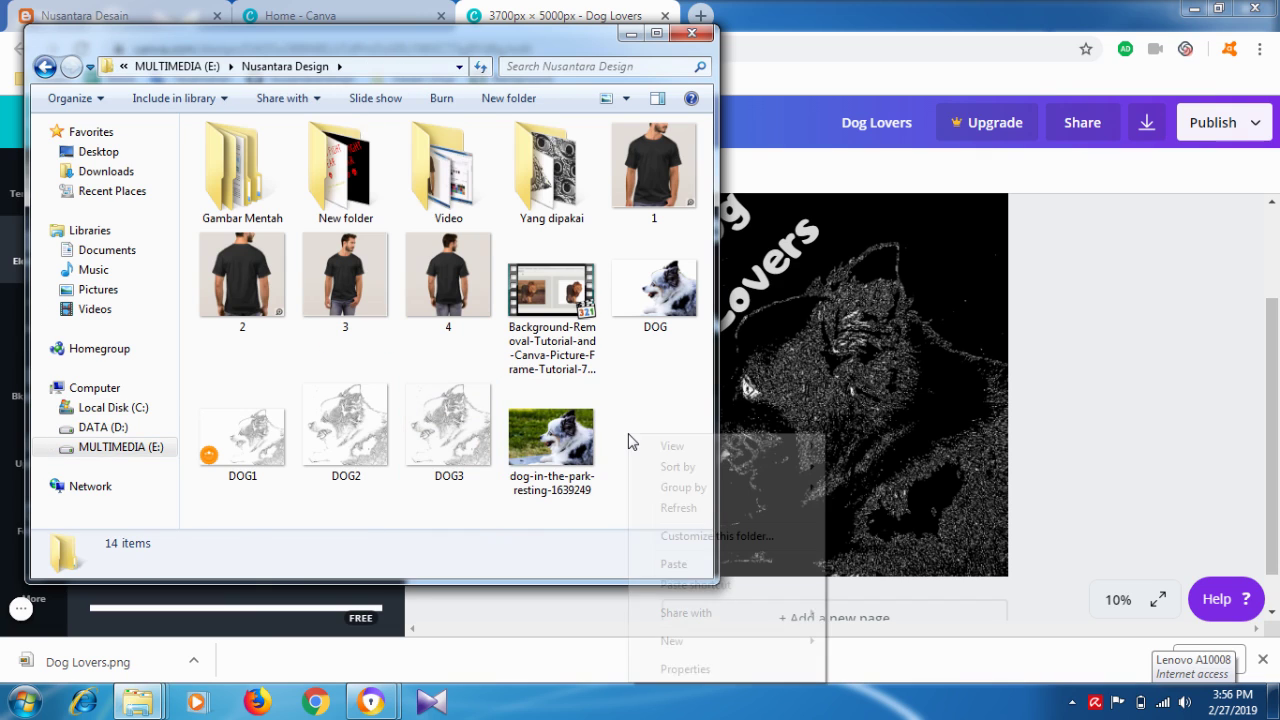
click(676, 566)
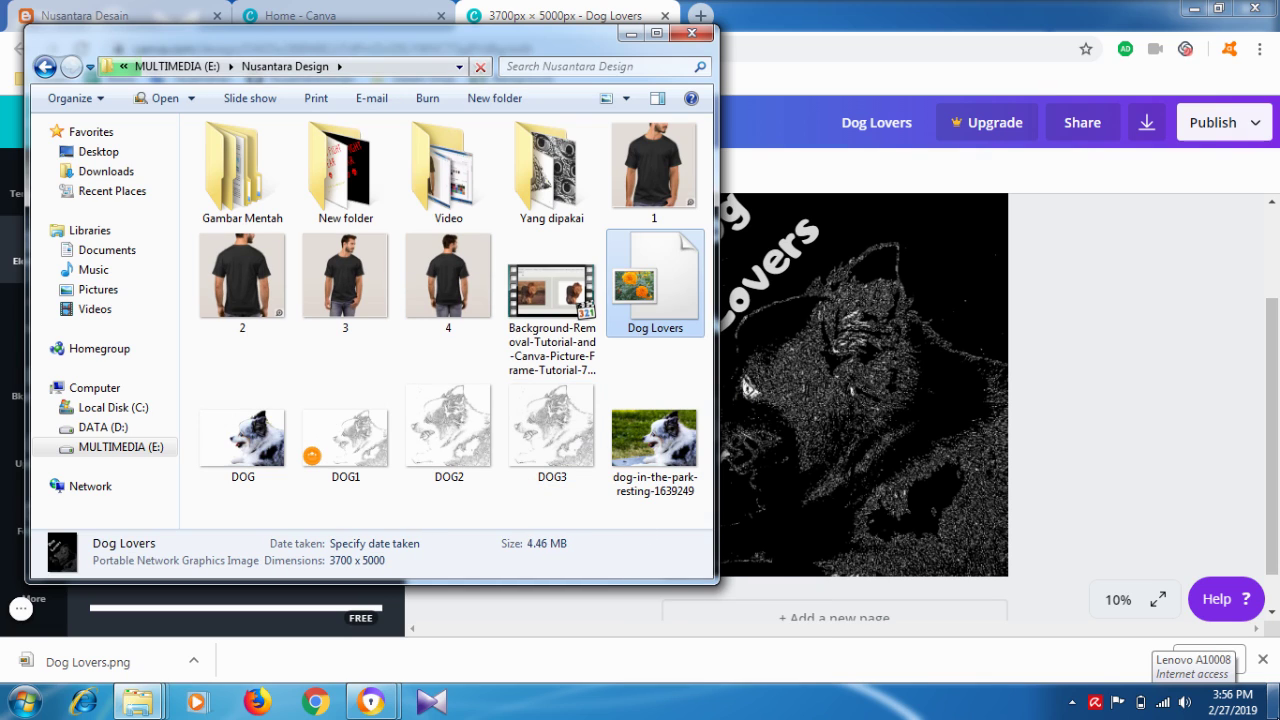
- View the Dog Lovers image from the Nusantara Design folder in a maximised image viewer, and return to the browser
click(1128, 634)
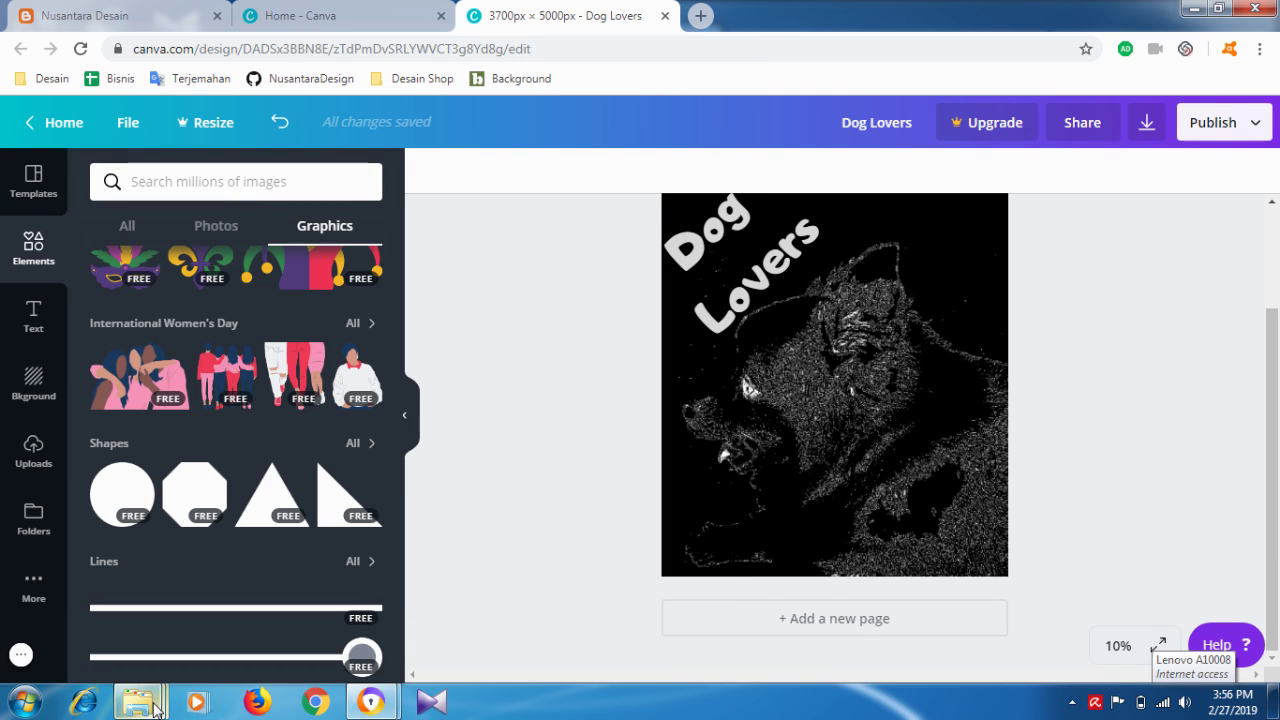
mouse_move(155, 710)
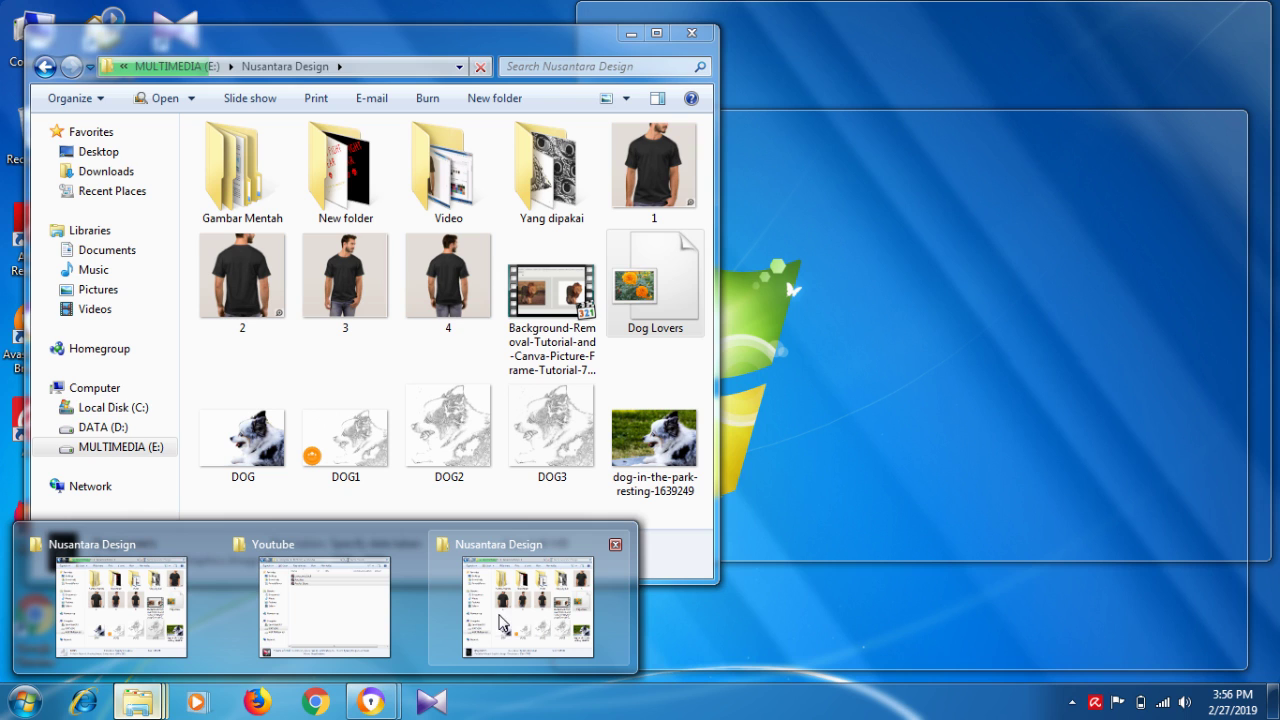
click(502, 622)
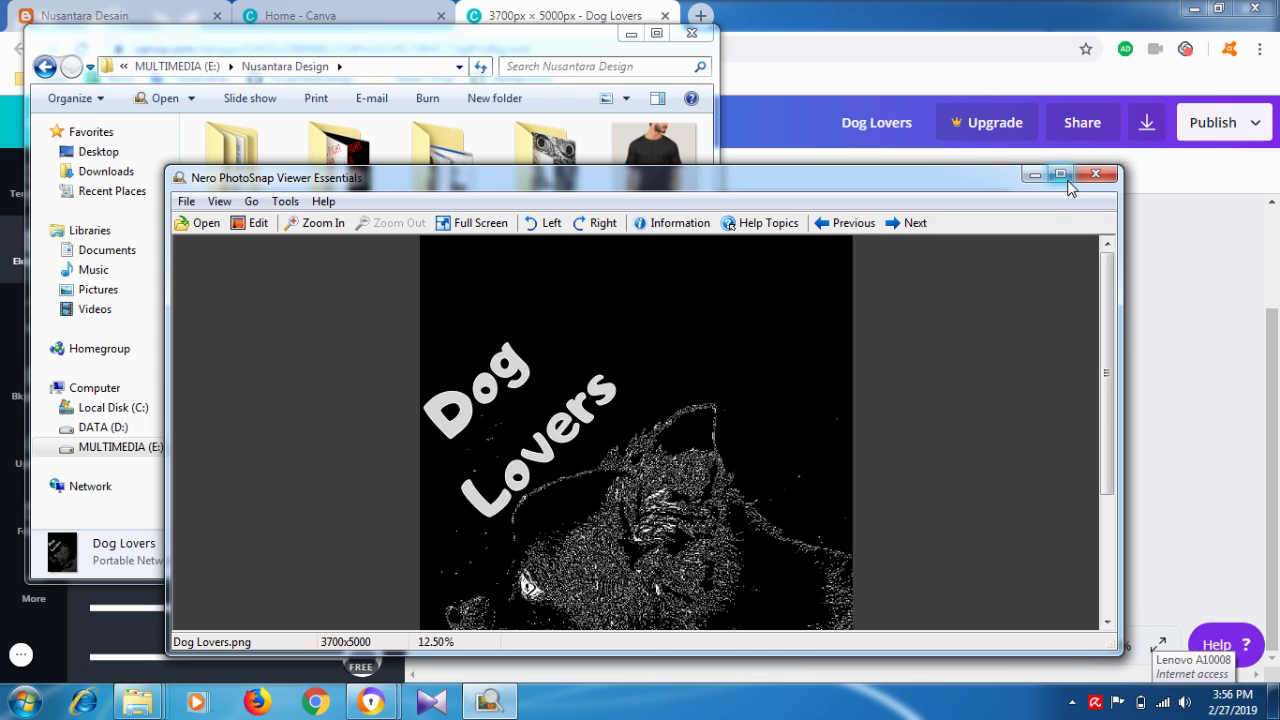
click(1060, 174)
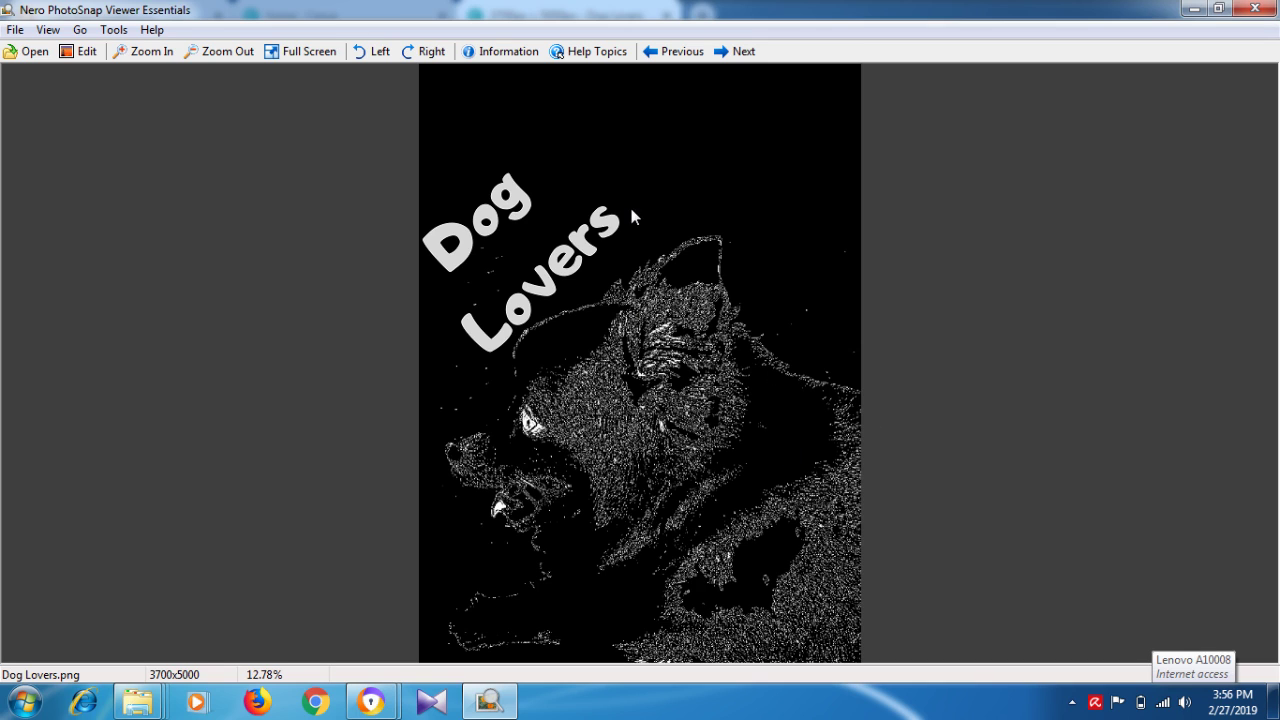
click(1265, 12)
click(1196, 241)
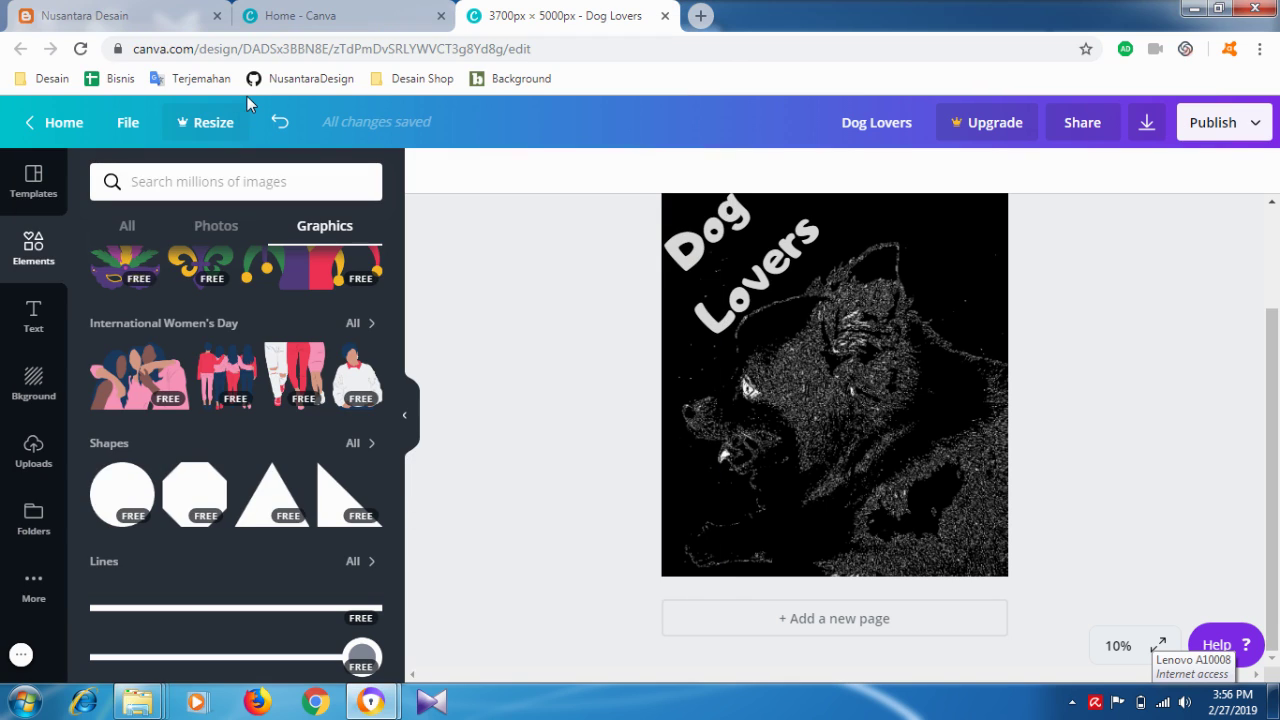
- Open the Pixlr online photo editor in a new browser page and decline its ad-blocker whitelisting request
click(311, 14)
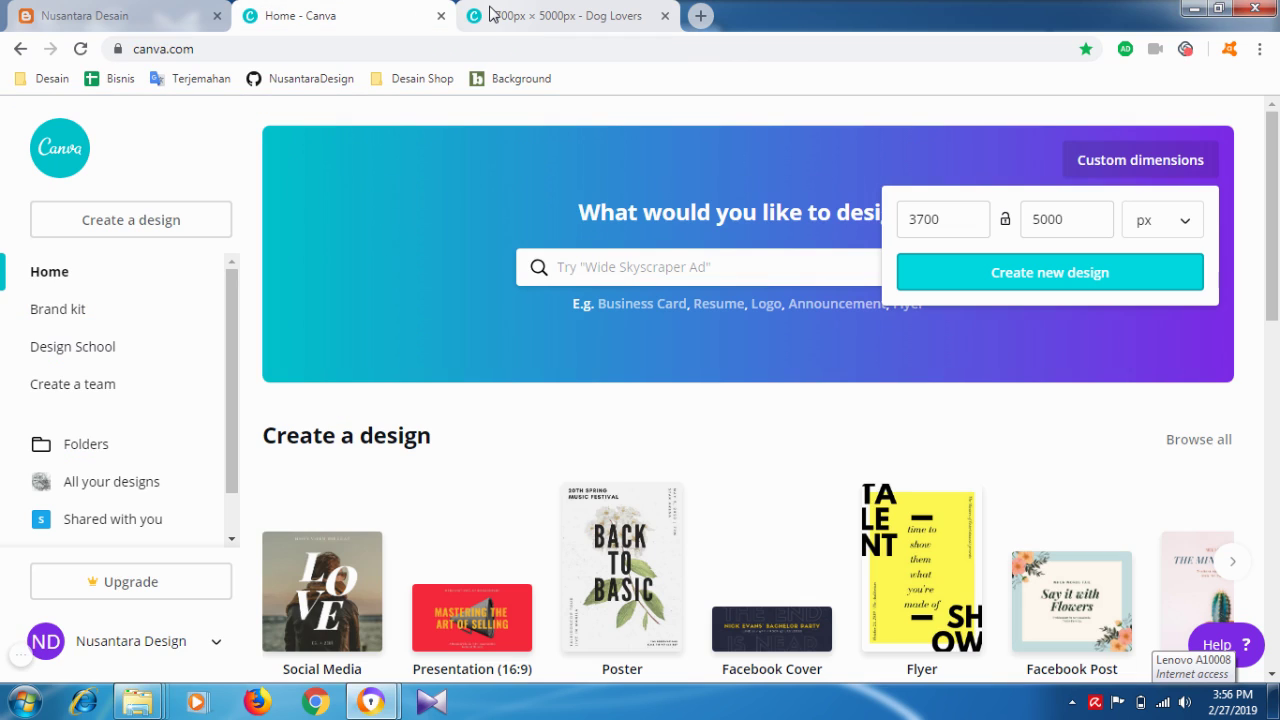
click(490, 12)
click(699, 15)
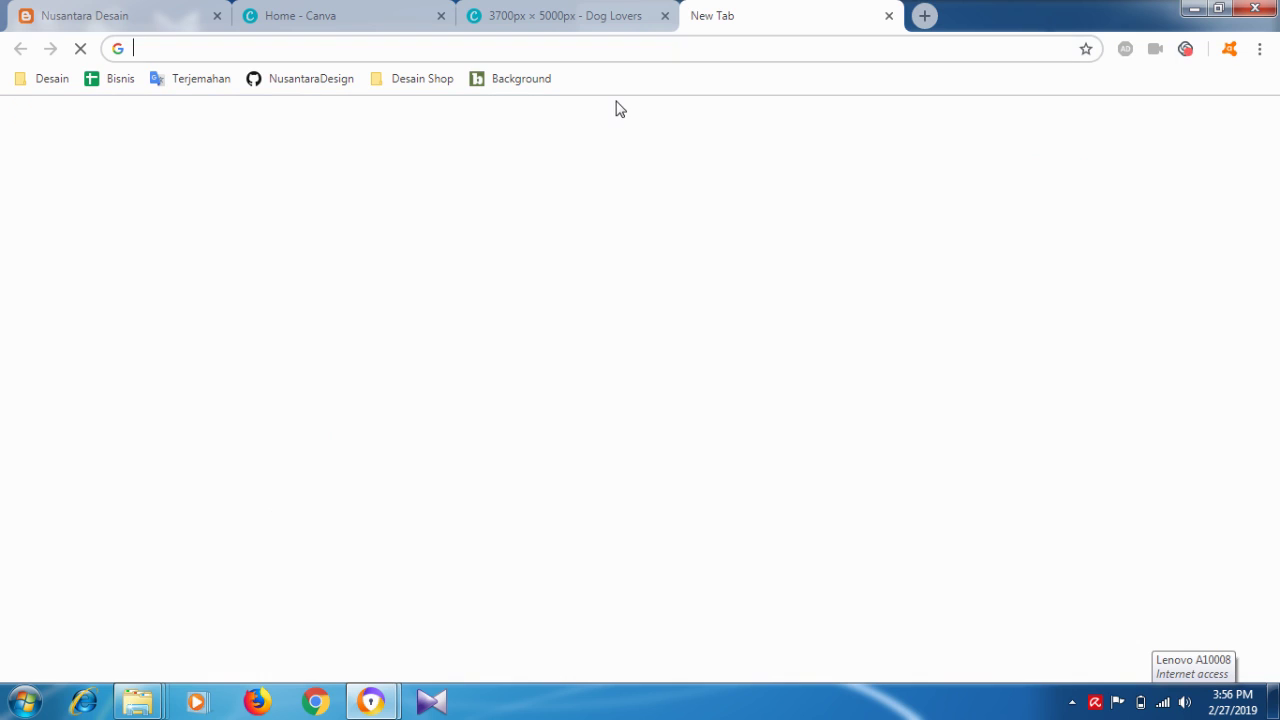
click(422, 80)
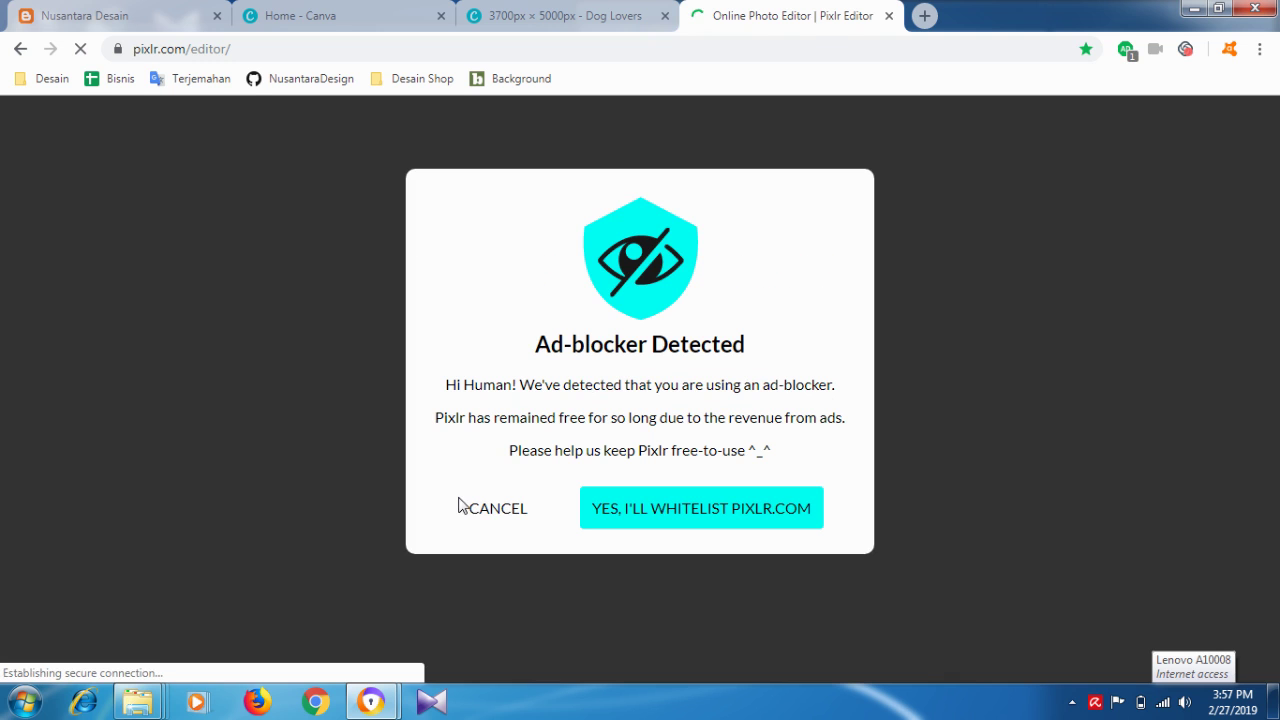
click(495, 515)
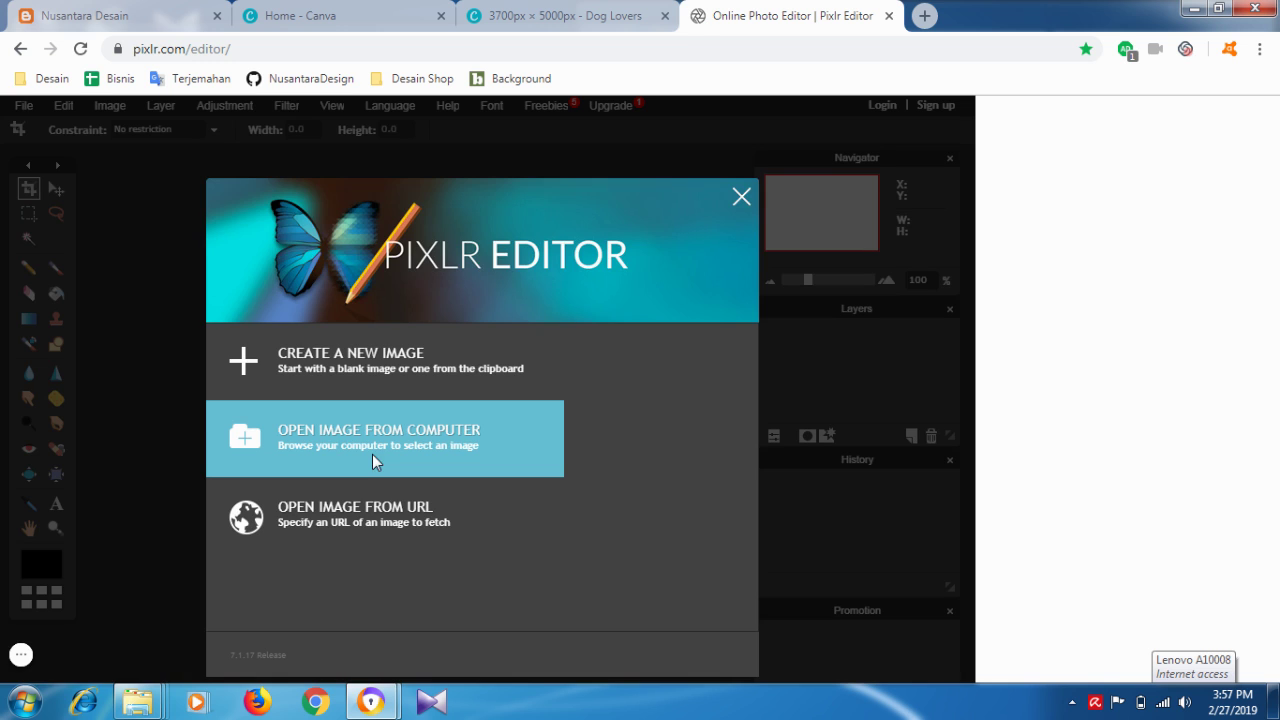
- Open the Dog Lovers image from the computer's Nusantara Design folder for editing
click(335, 436)
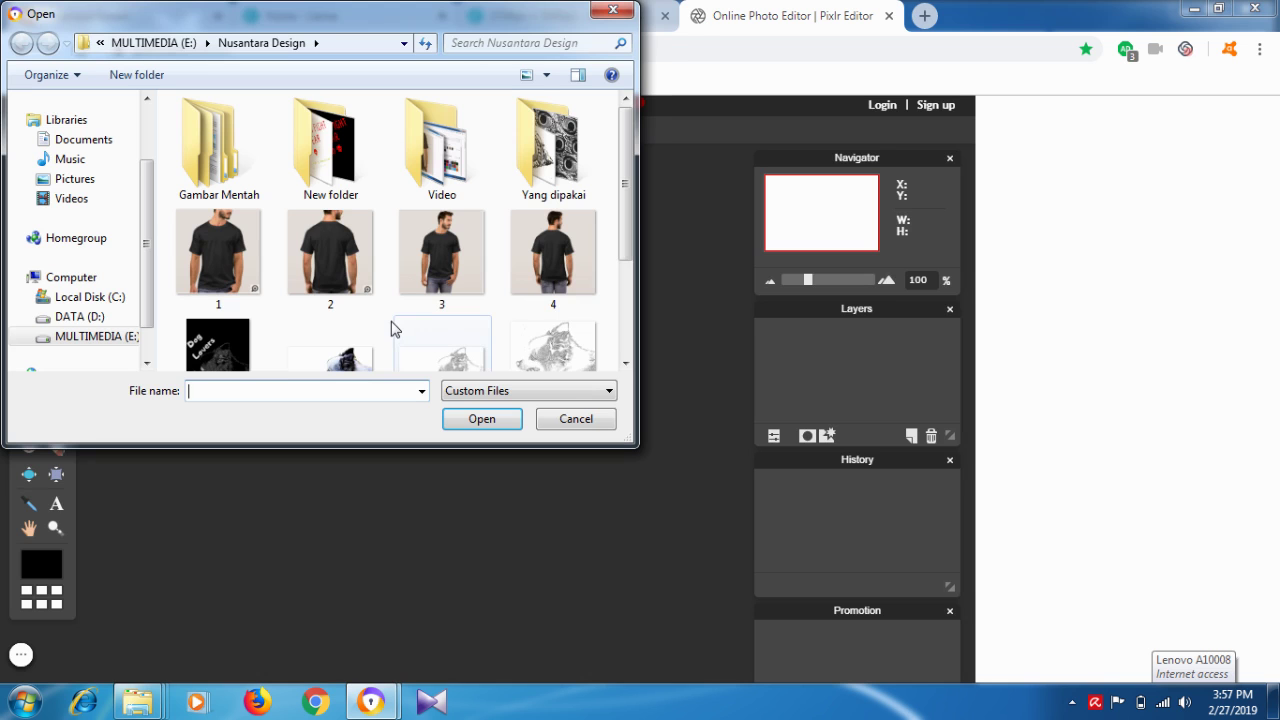
drag(626, 257, 614, 287)
click(219, 312)
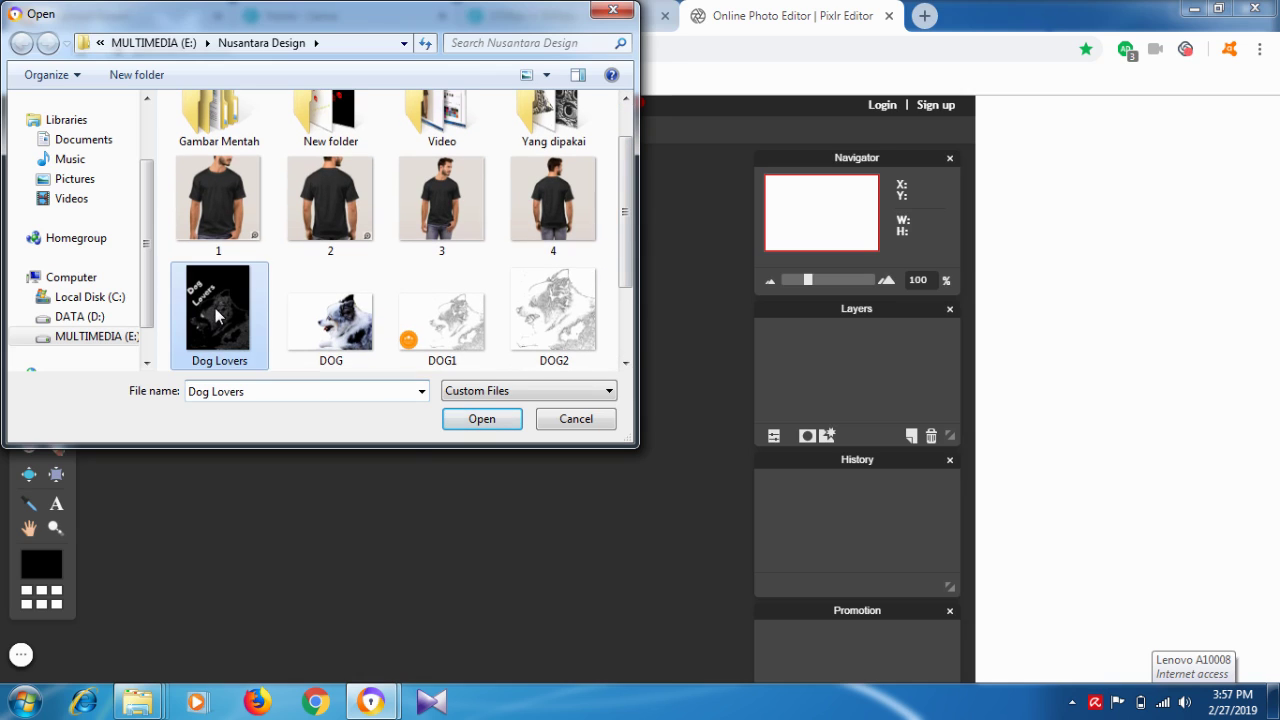
click(480, 419)
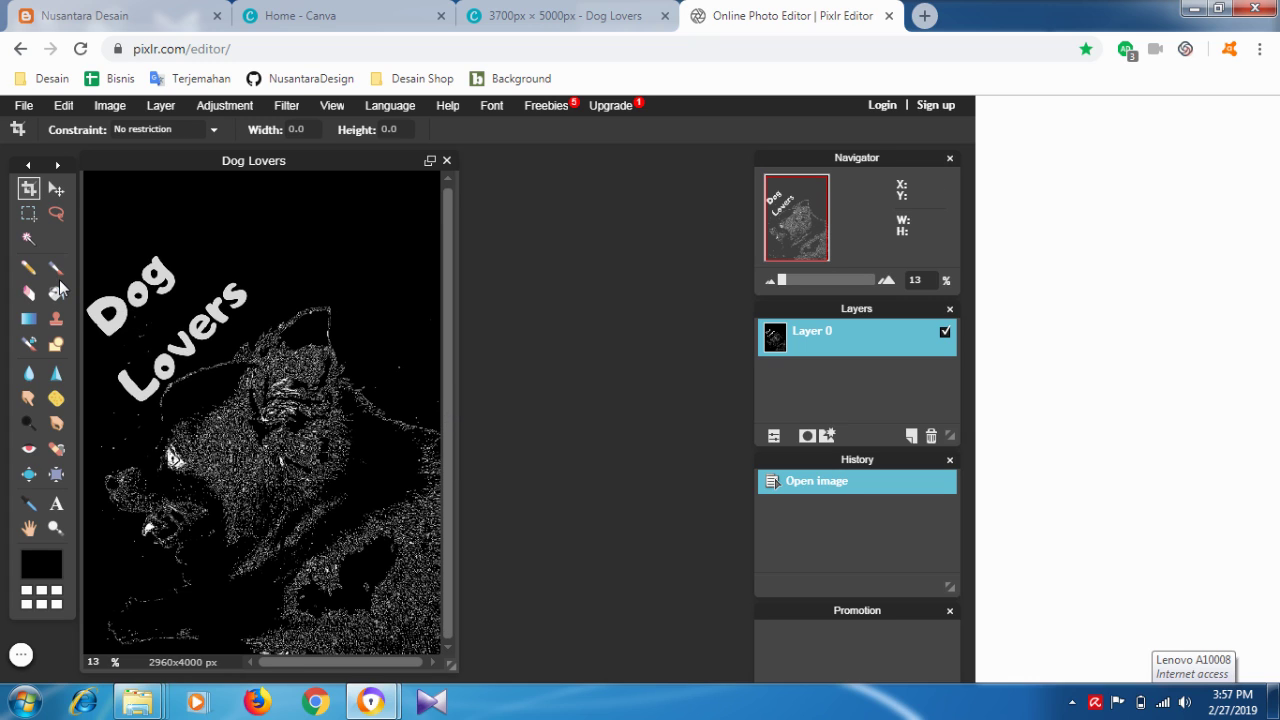
- Select the black background of the Dog Lovers image with the Wand tool at tolerance 21 and delete it
click(28, 238)
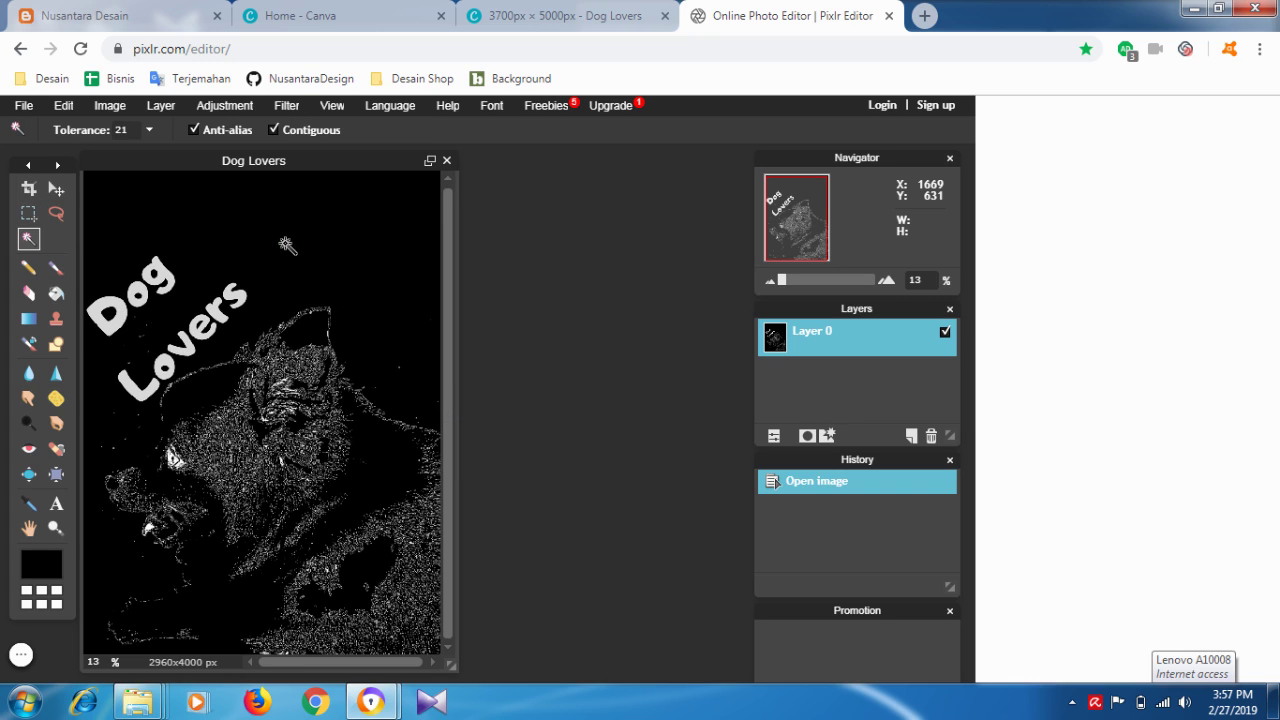
click(945, 333)
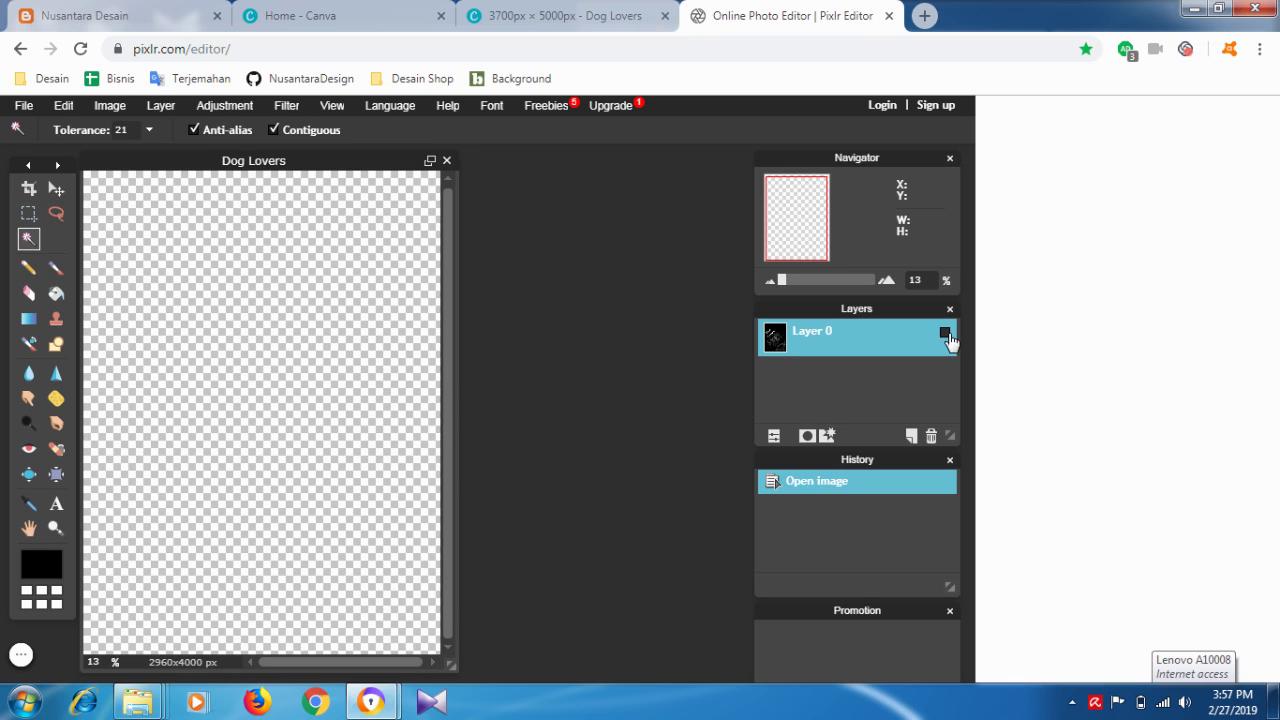
click(945, 333)
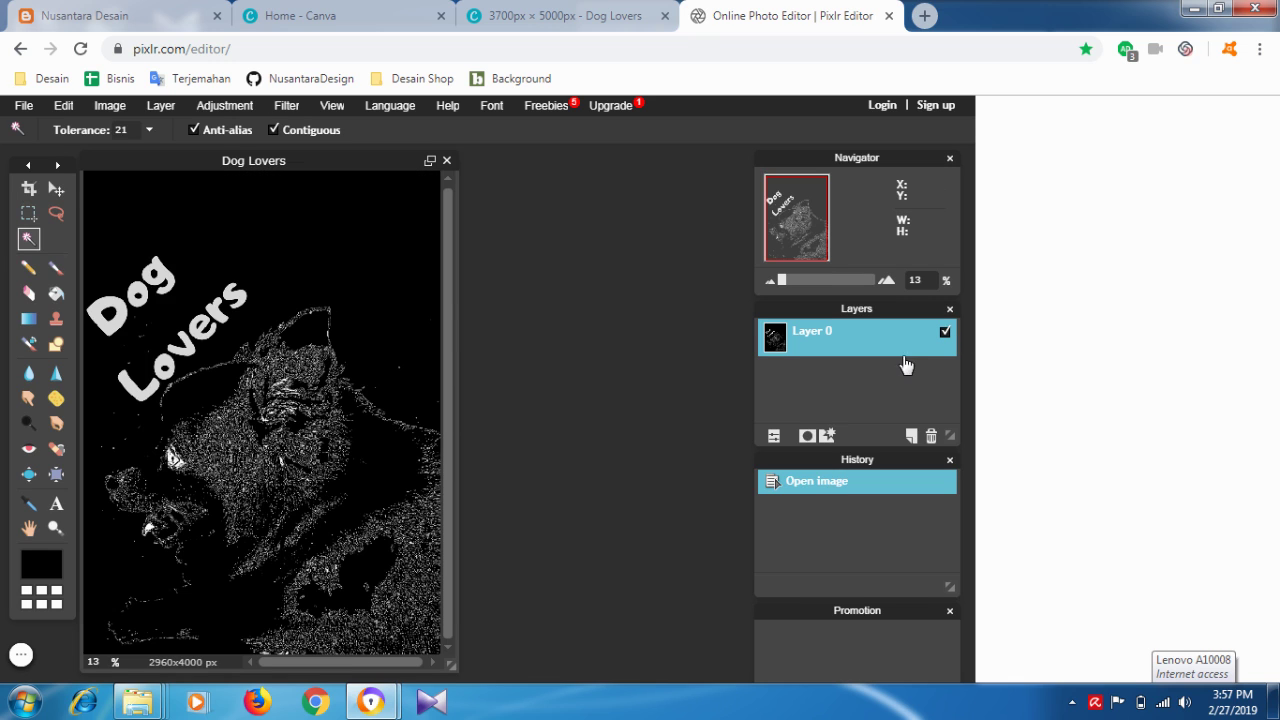
click(334, 273)
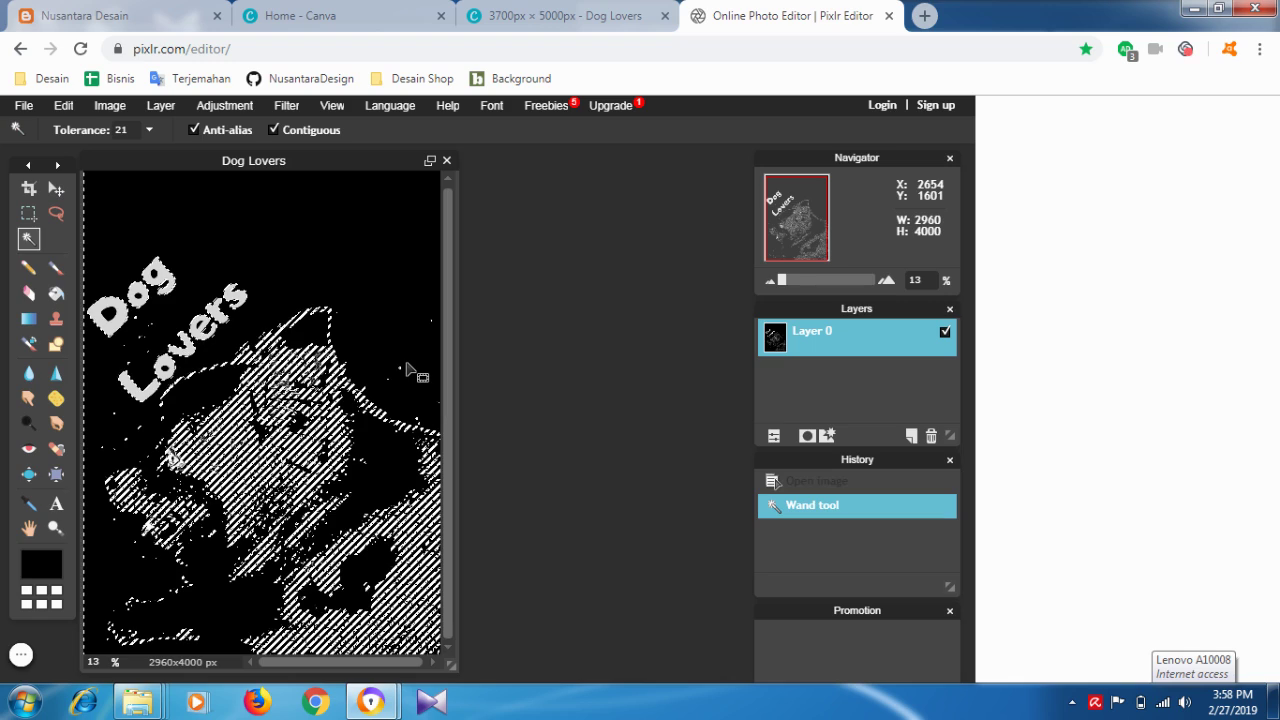
key(Delete)
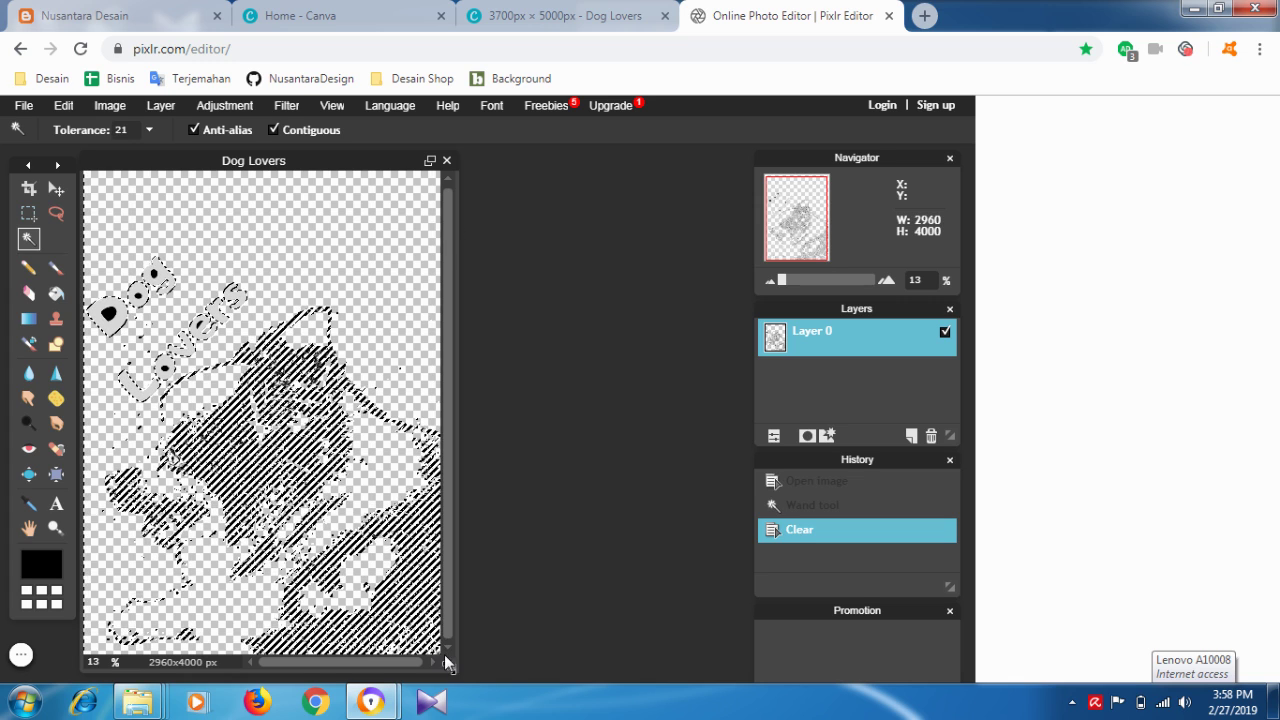
- Widen the Dog Lovers image window and deselect everything
drag(449, 663, 717, 675)
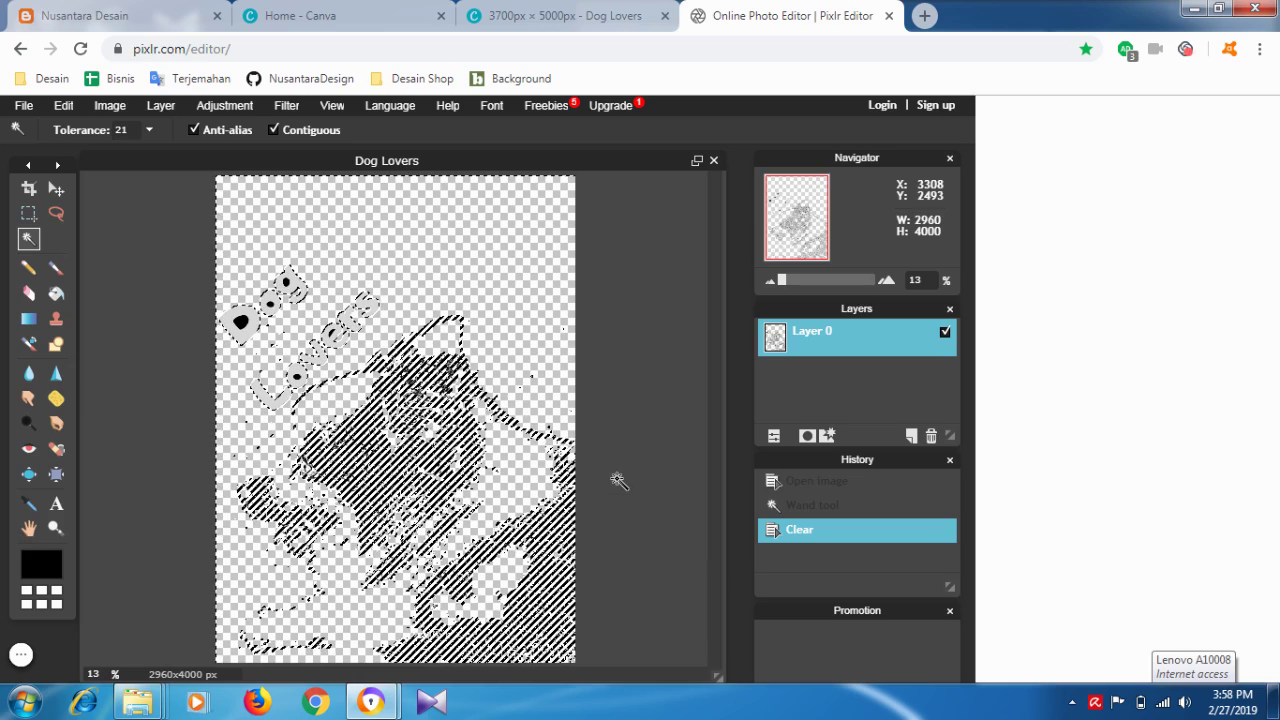
click(29, 212)
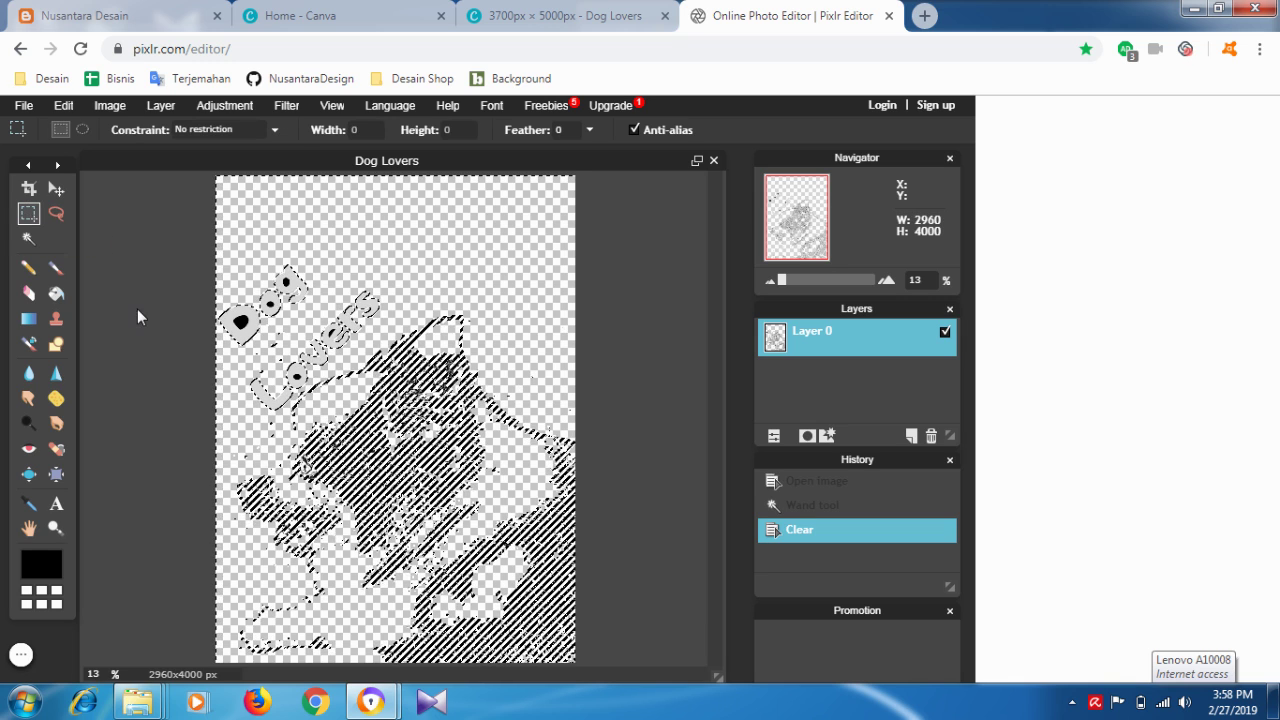
click(137, 300)
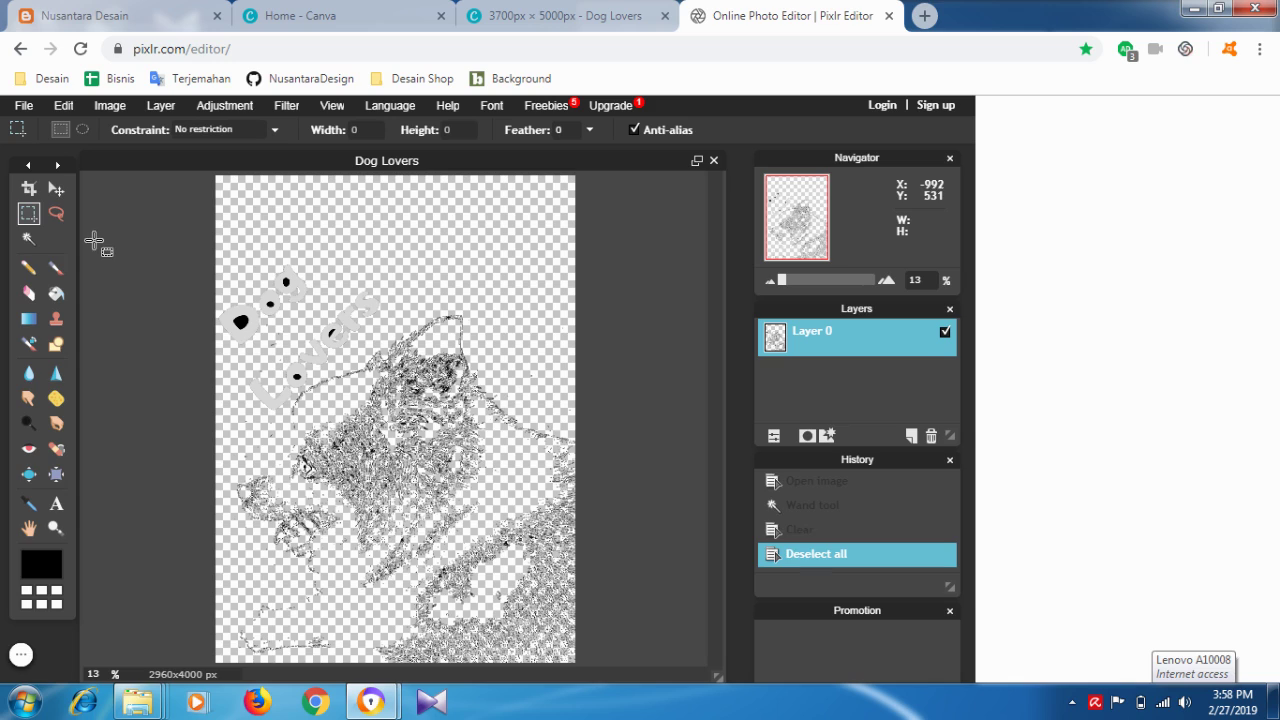
- Select the black areas inside the letters of the word "Dog" with the Wand tool at tolerance 21 and delete them
click(29, 238)
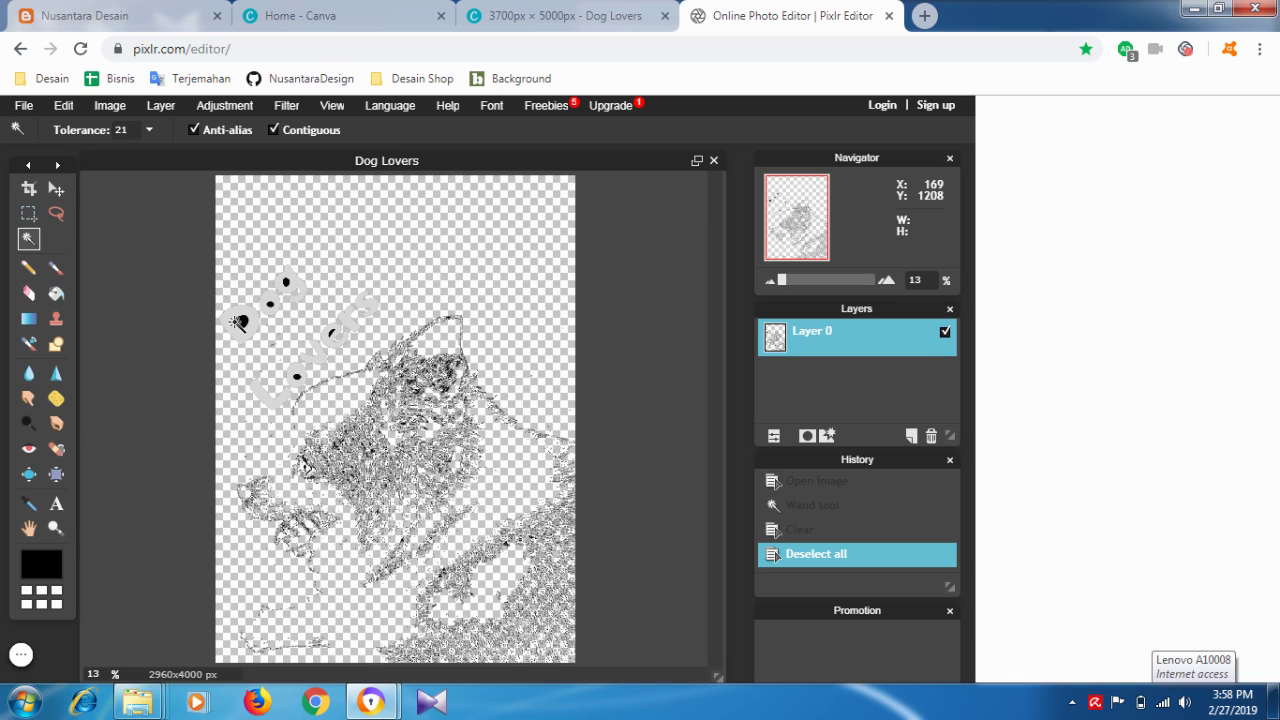
click(241, 322)
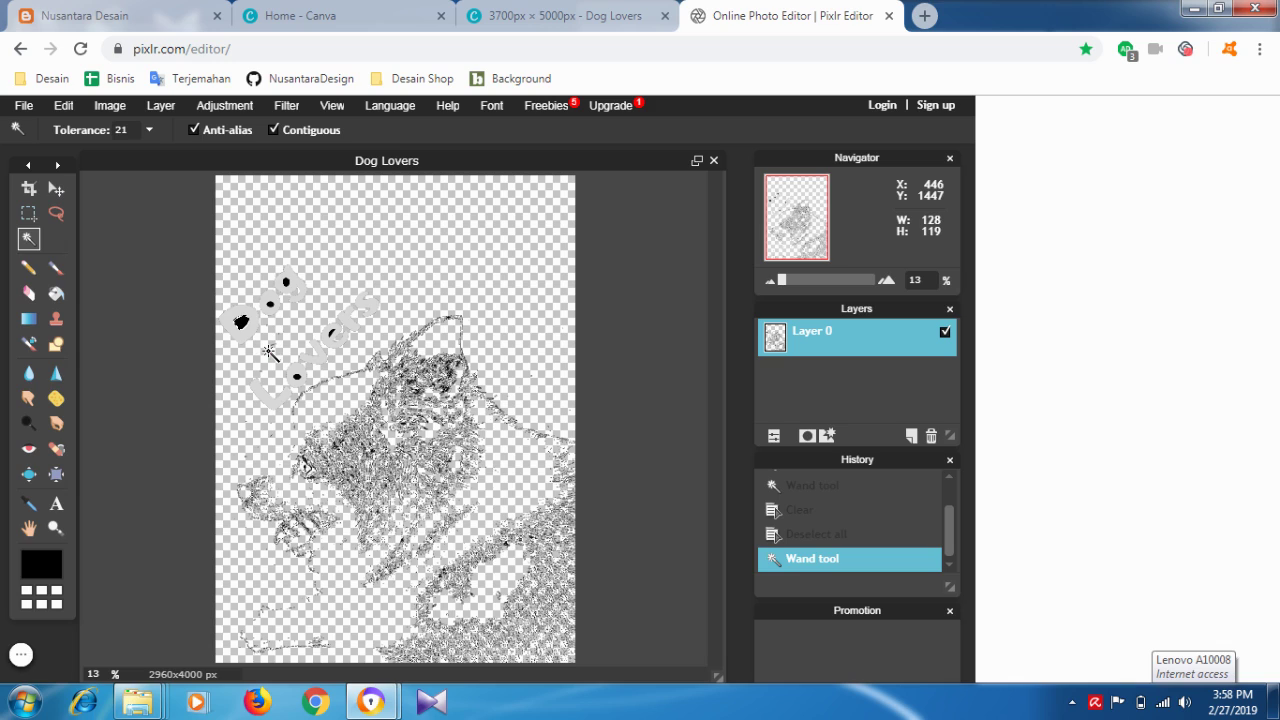
key(Delete)
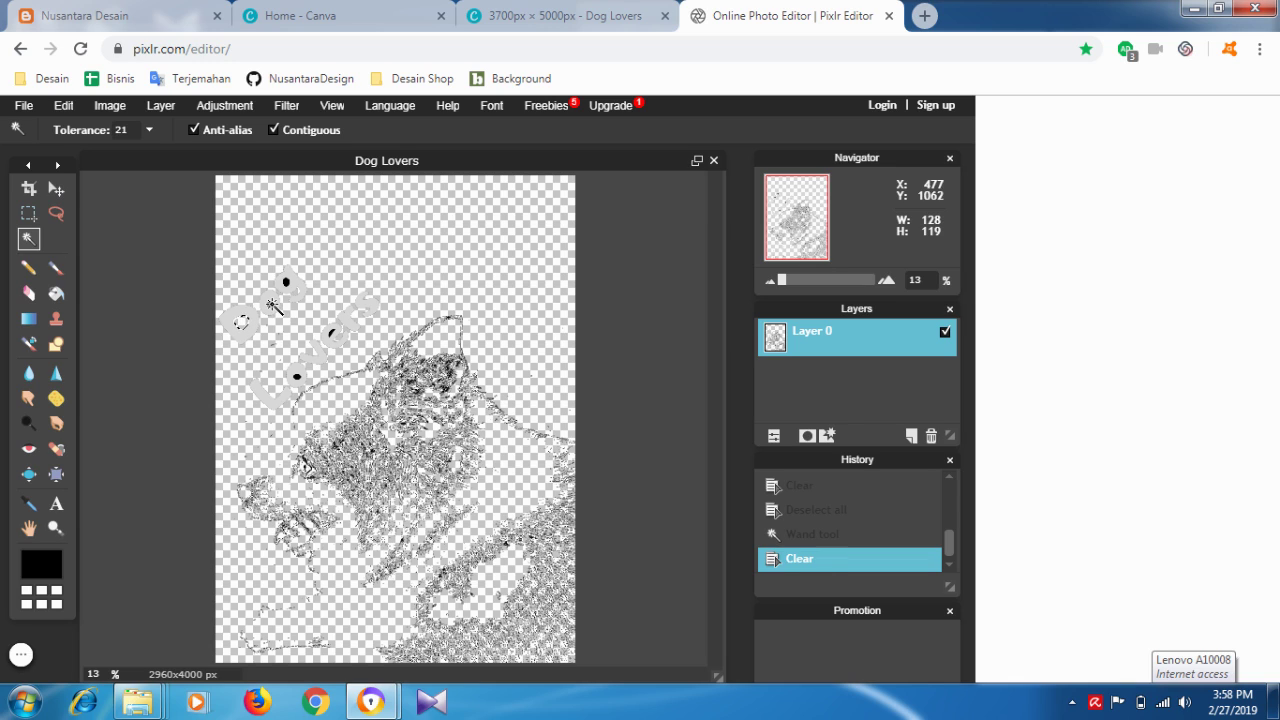
click(270, 304)
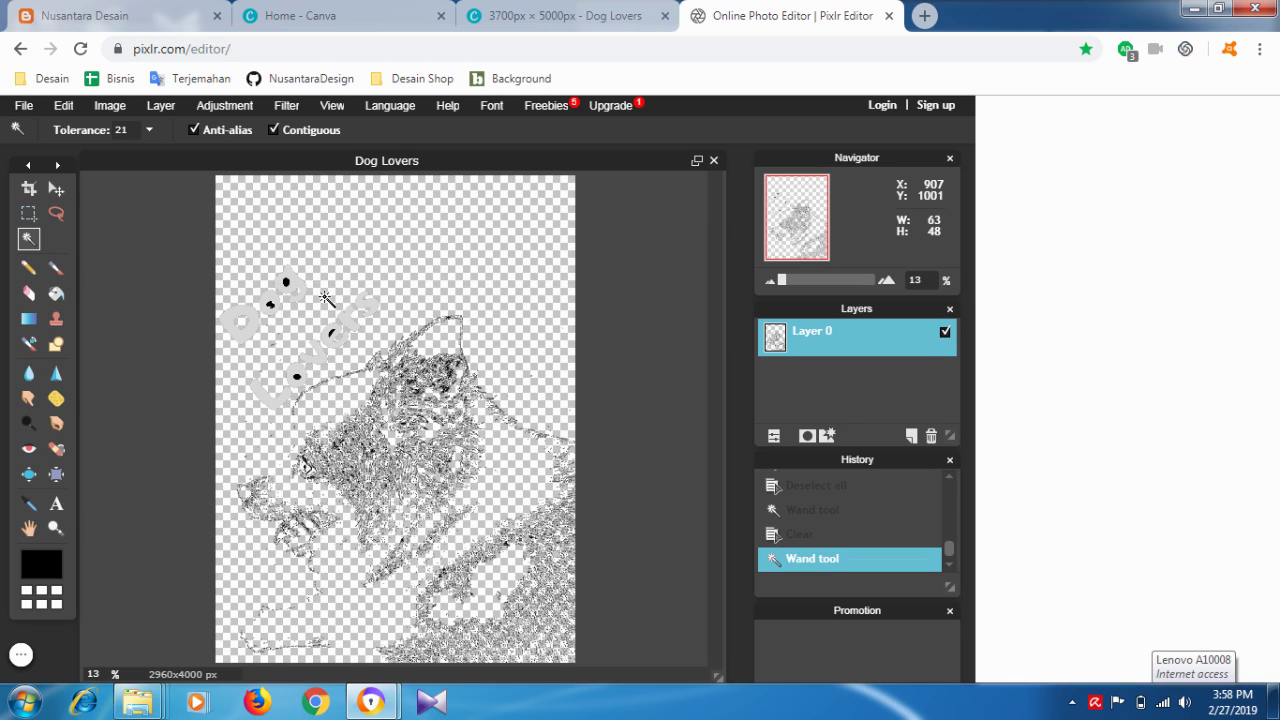
key(Delete)
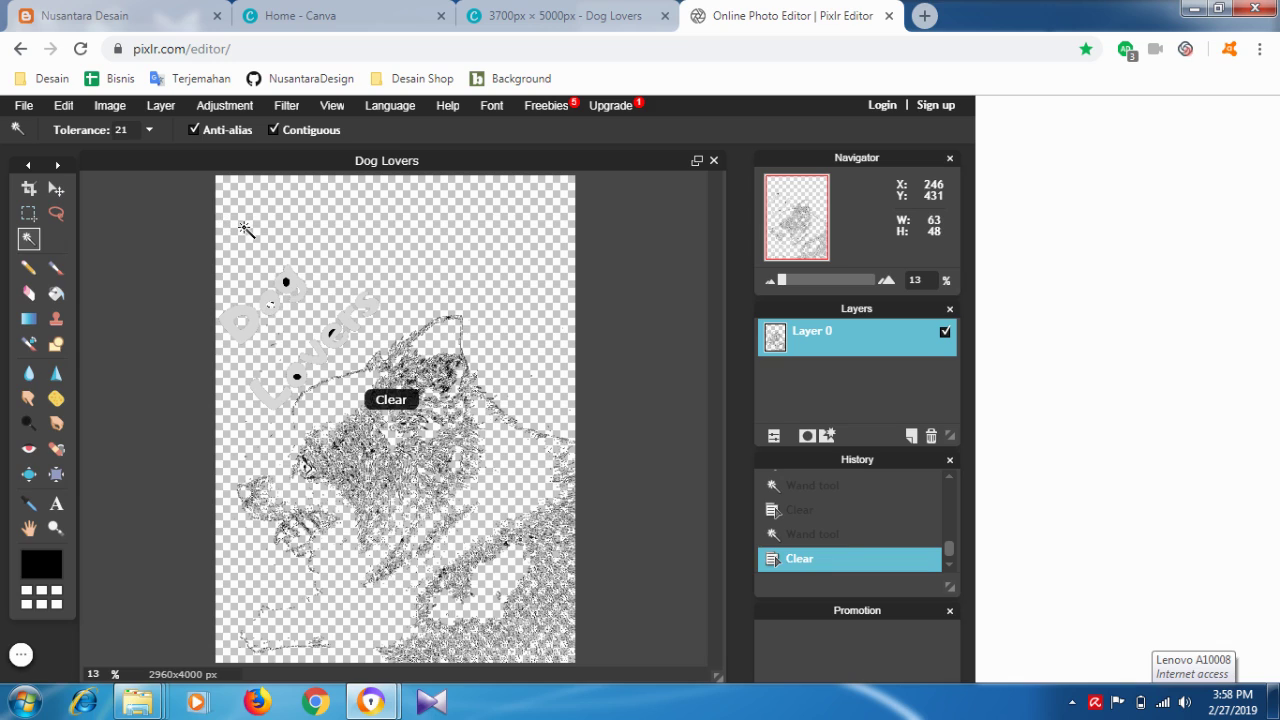
click(287, 282)
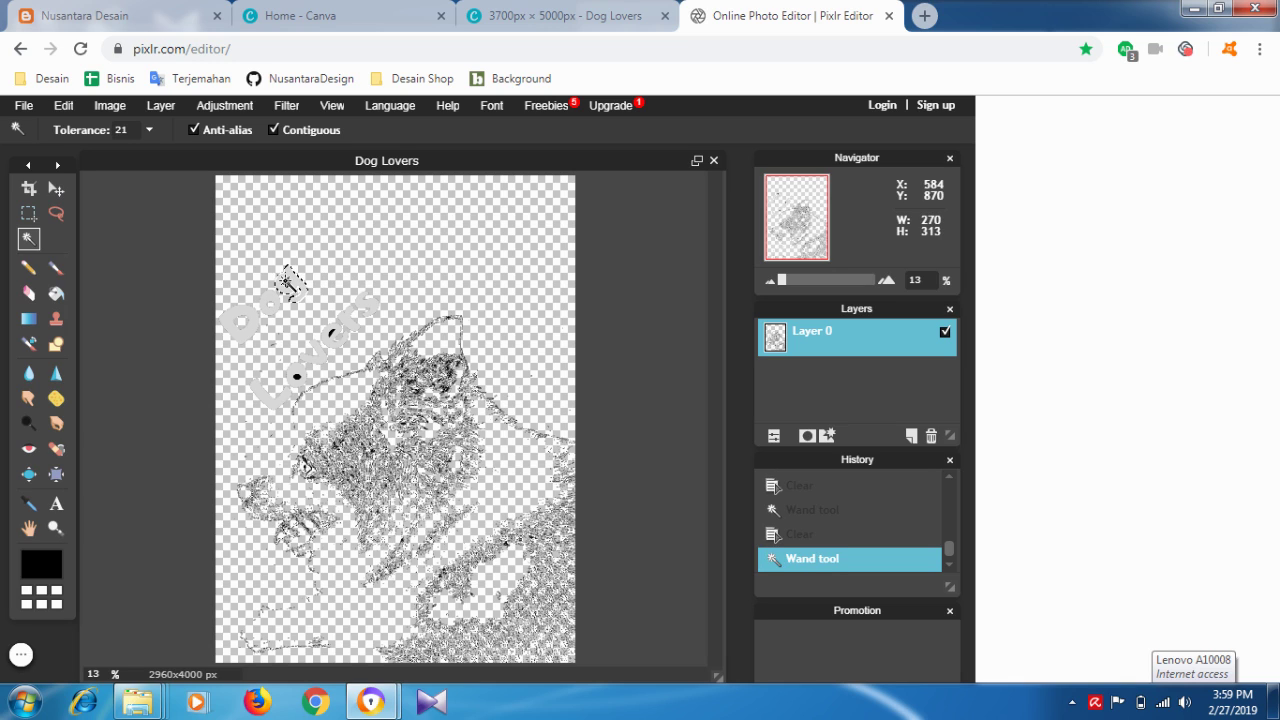
click(345, 313)
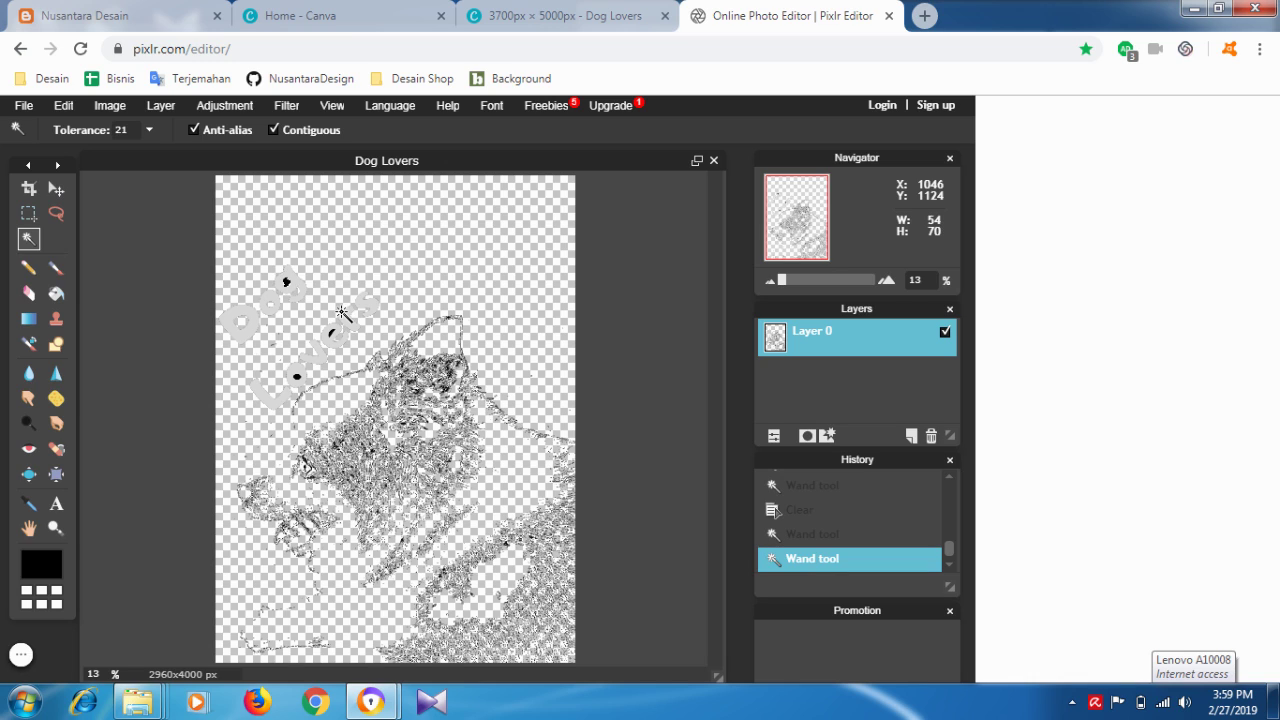
key(Delete)
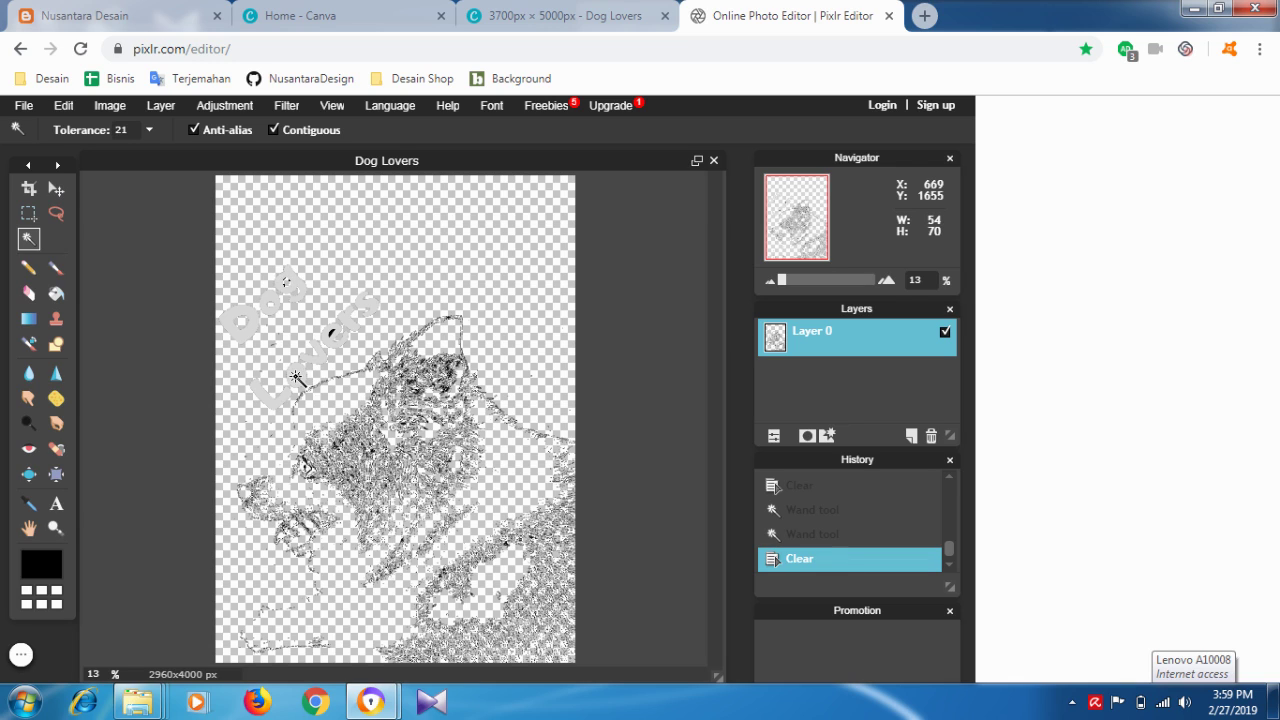
- Delete the black areas inside the "o" and "e" of the word "Lovers" and clear the selection
click(296, 378)
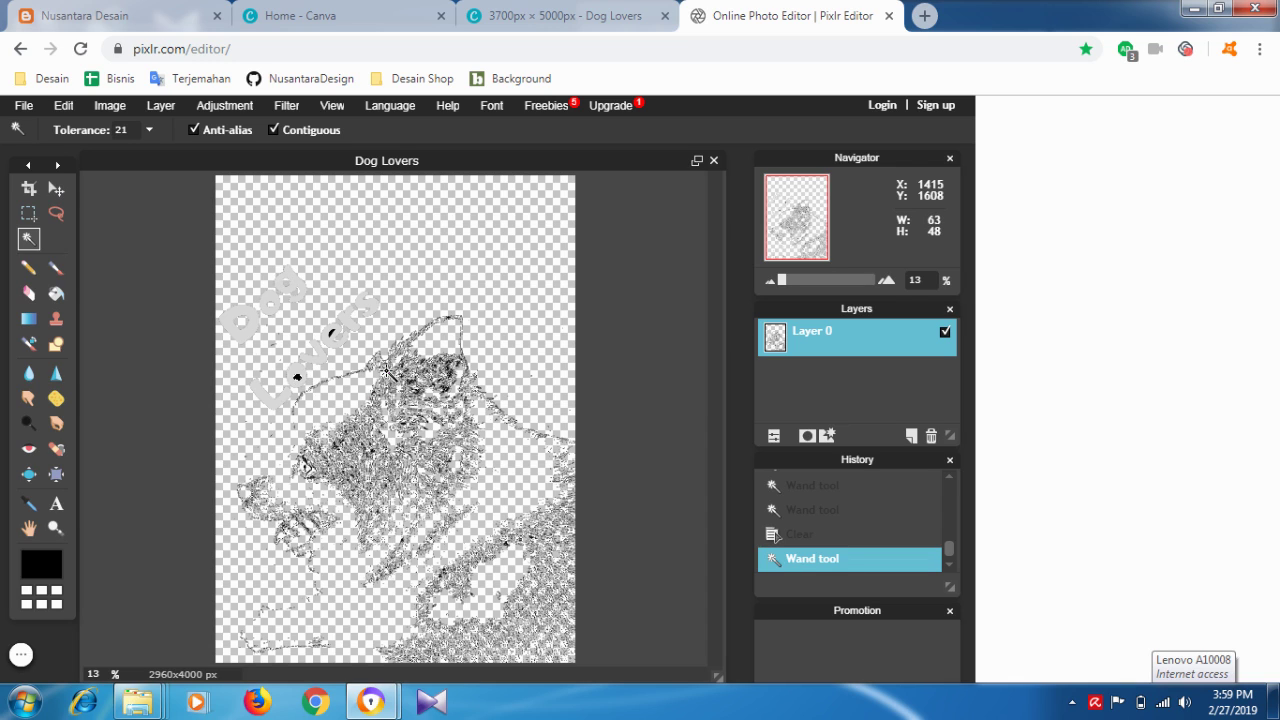
key(Delete)
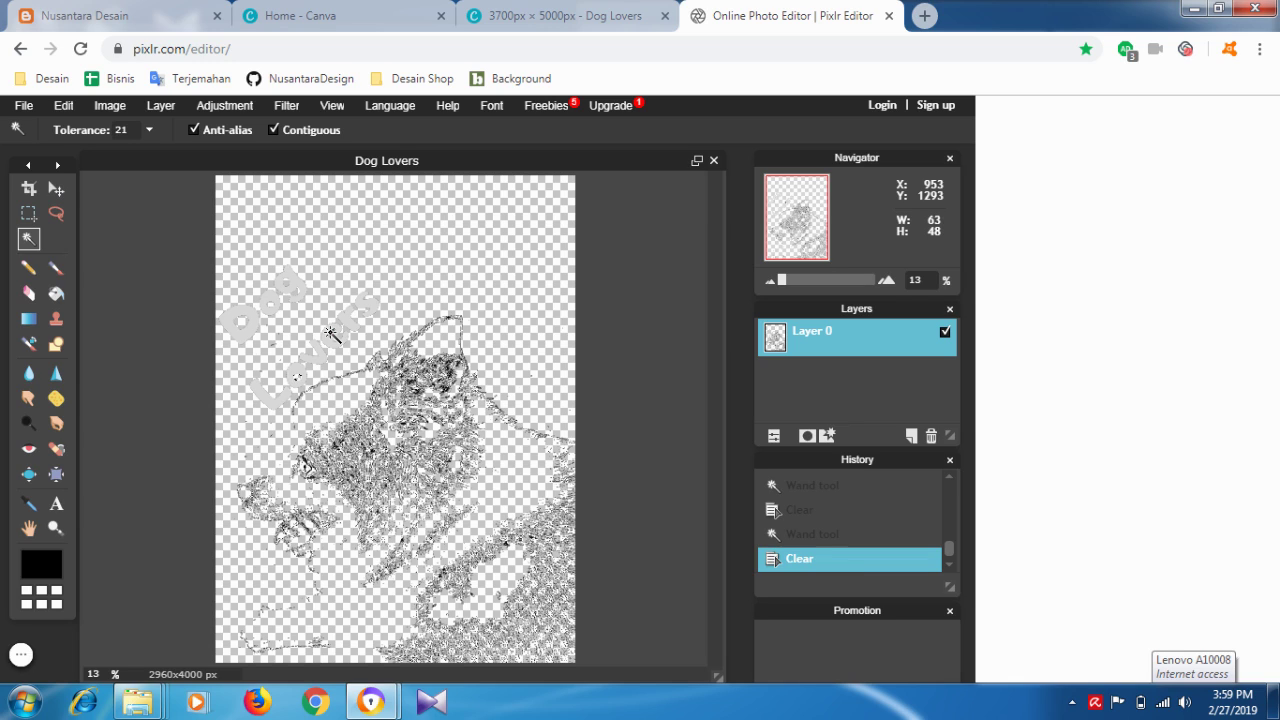
click(432, 336)
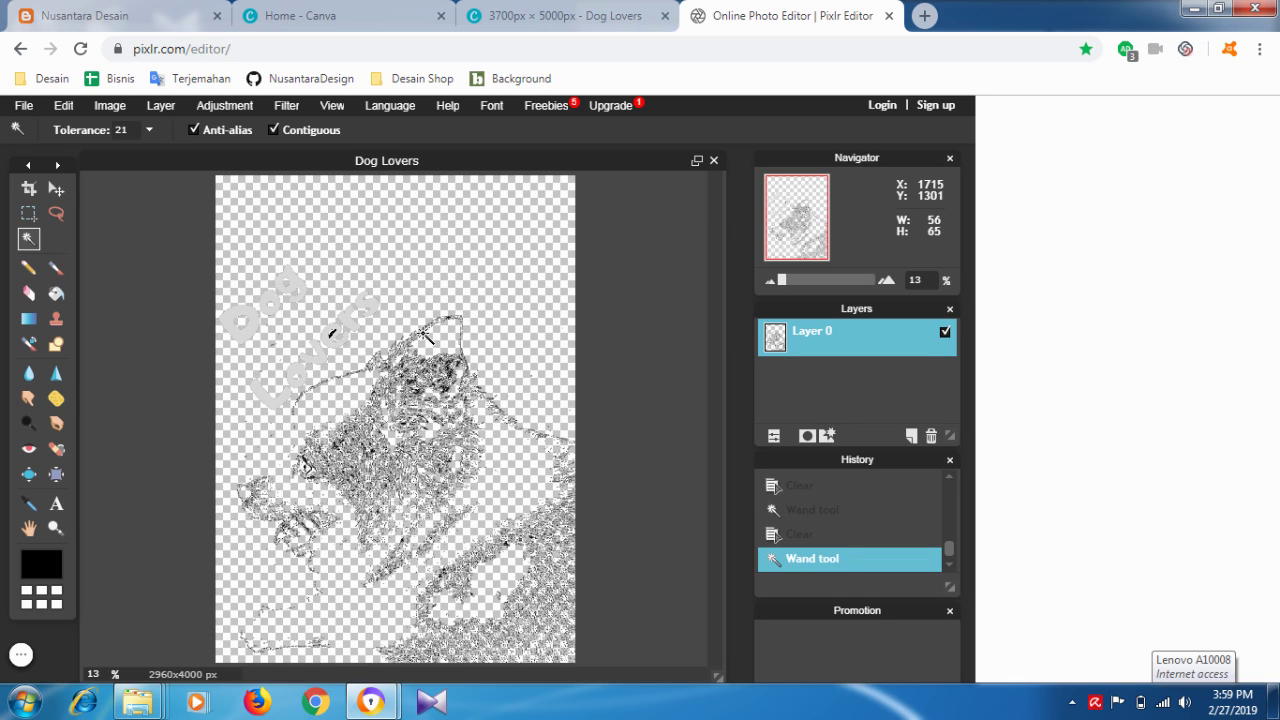
key(Delete)
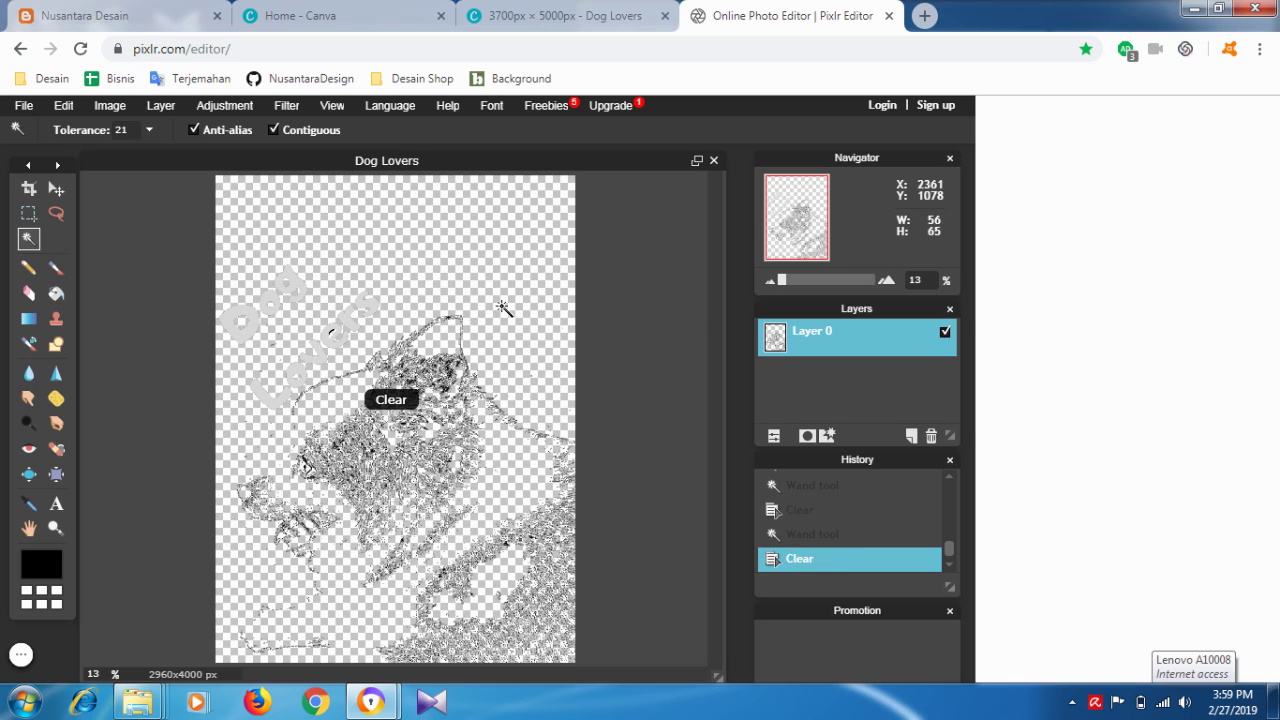
click(640, 360)
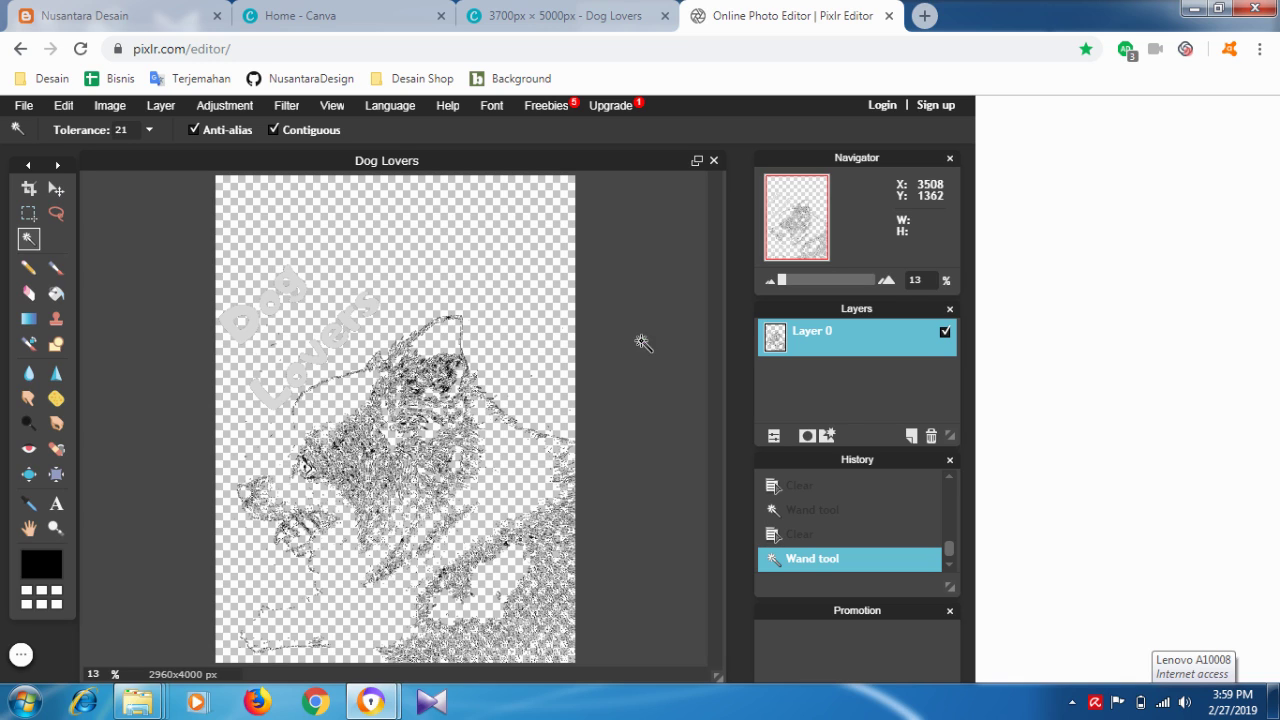
- Try resizing the image to a width of 3770 pixels and undo the resize
click(123, 105)
click(124, 128)
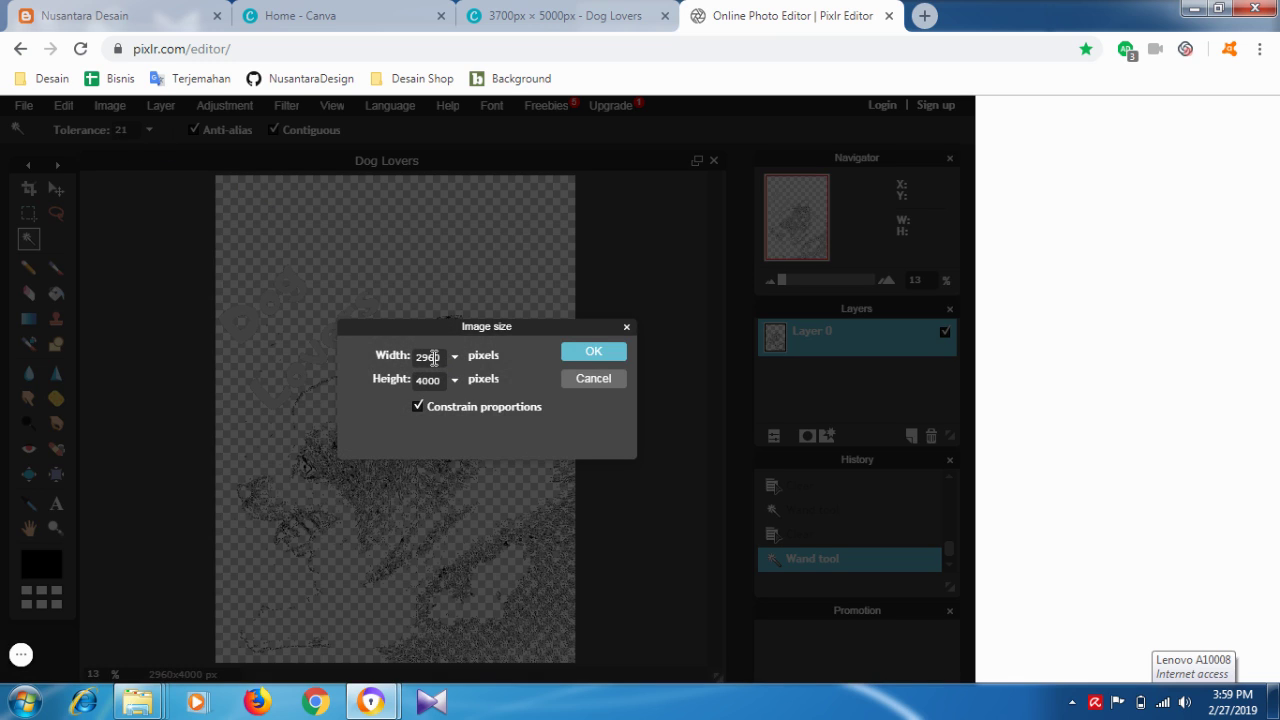
drag(433, 357, 414, 357)
text(3770)
click(619, 360)
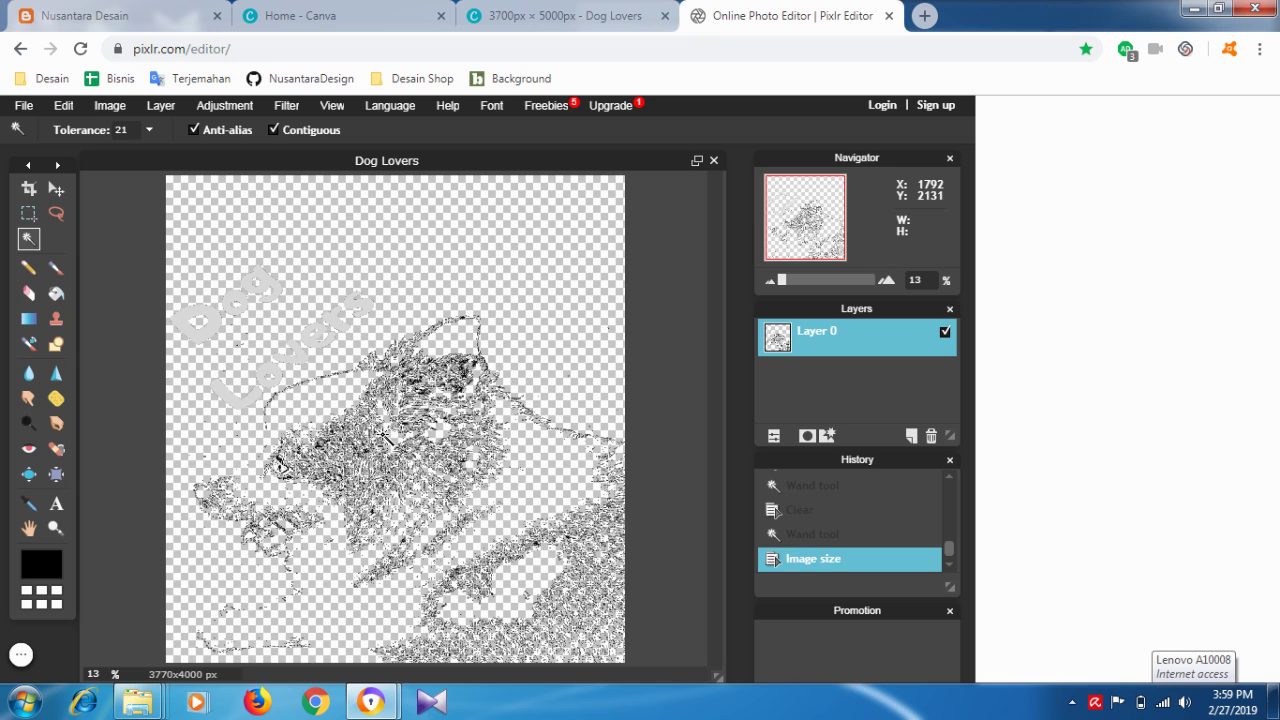
key(ctrl+z)
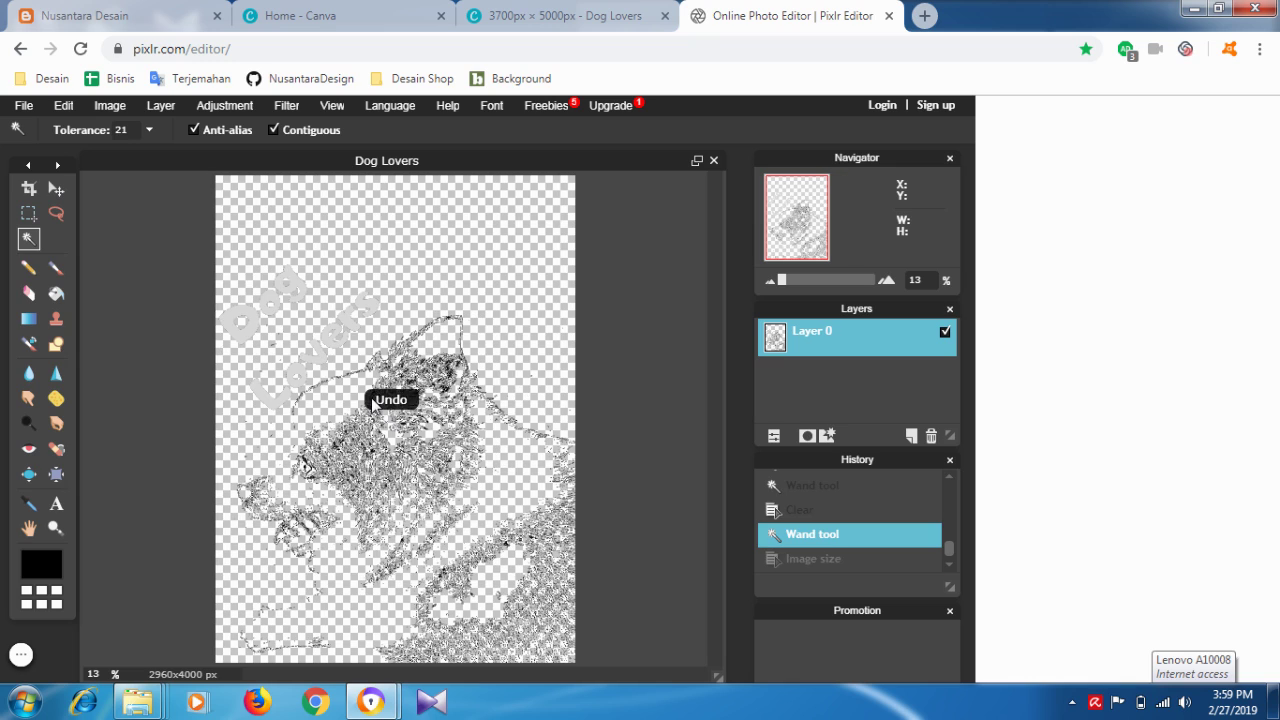
- Try an image width of 3700 pixels, check the resized design at different magnifications, and undo the change
click(125, 105)
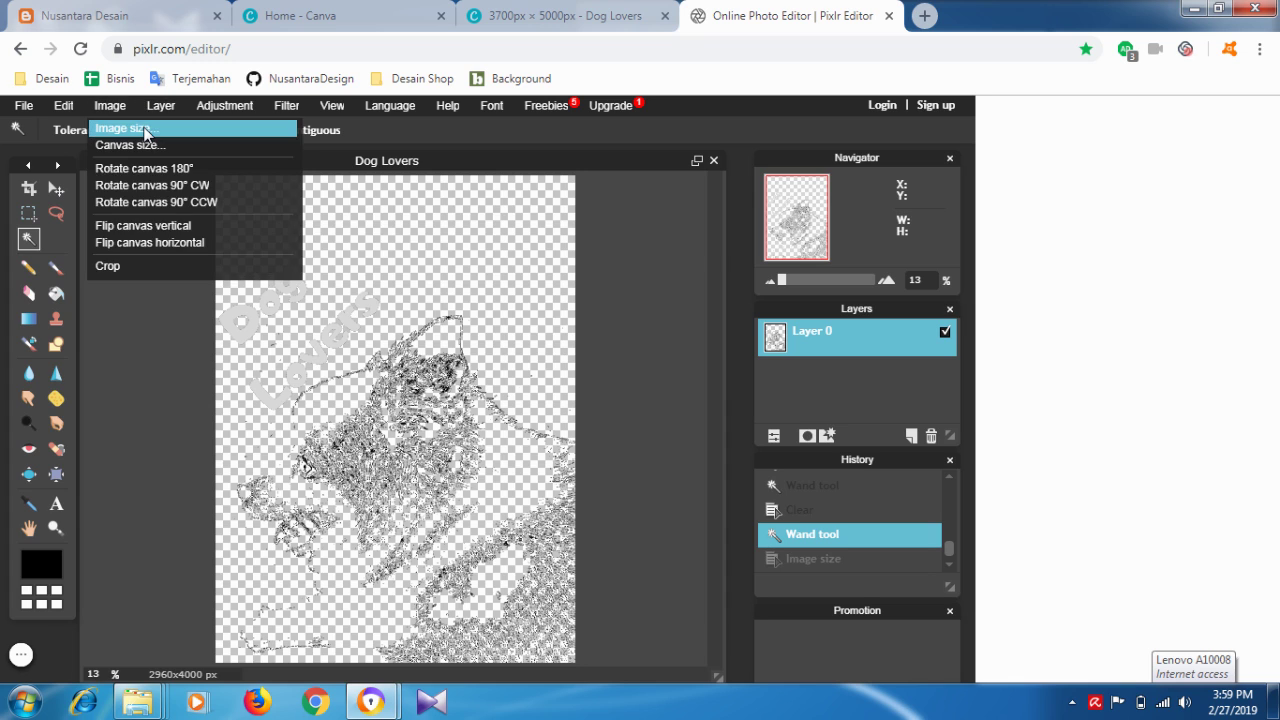
click(147, 127)
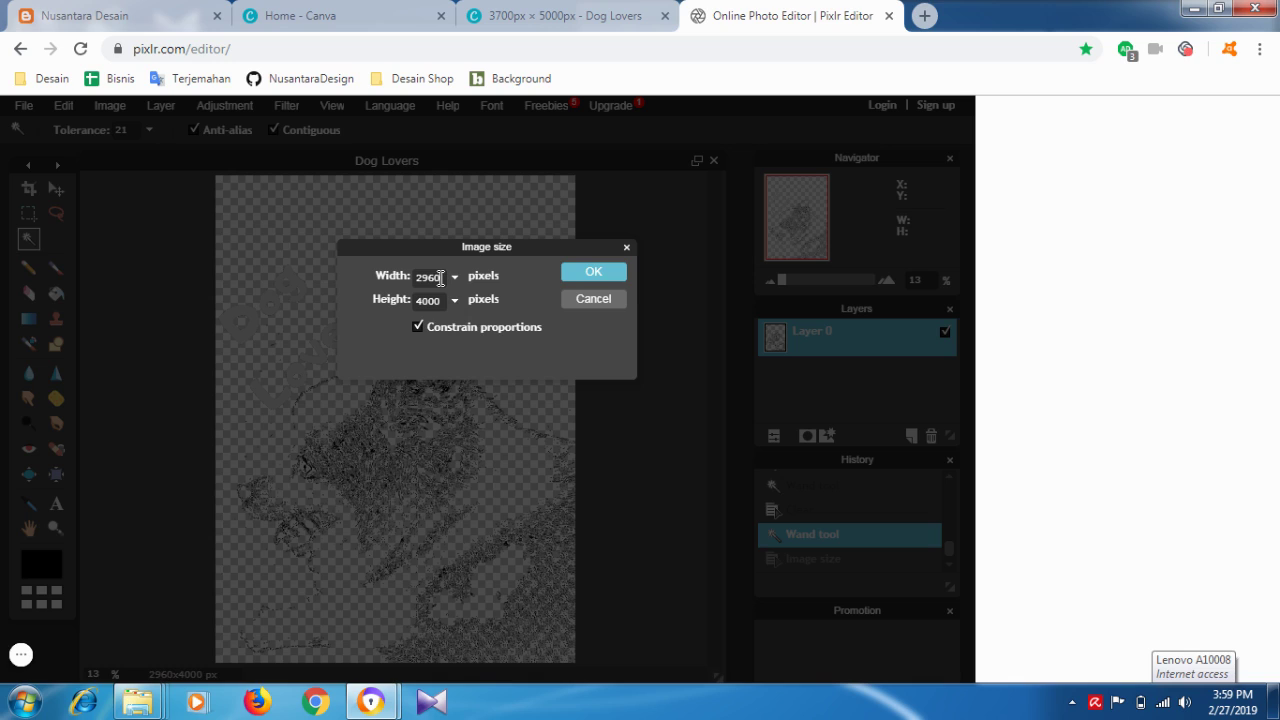
drag(440, 279, 419, 276)
text(3)
key(BackSpace)
text(700)
key(Return)
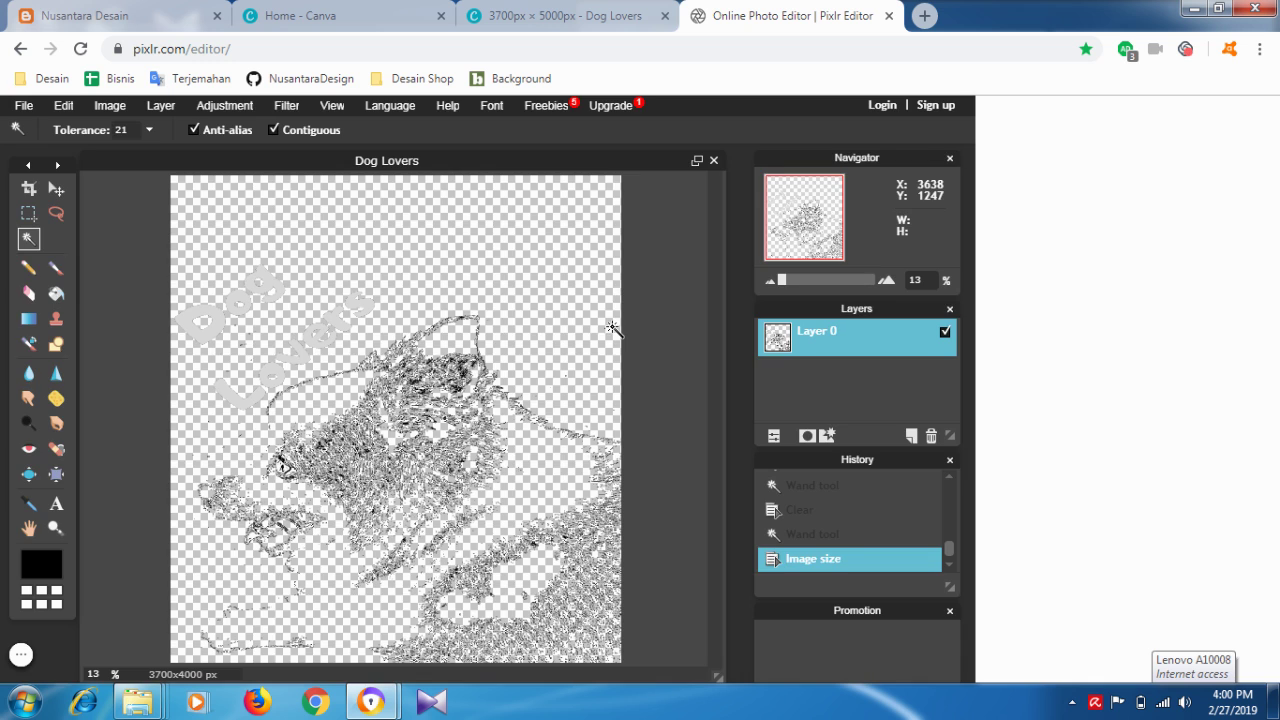
scroll(594, 388, up, 1)
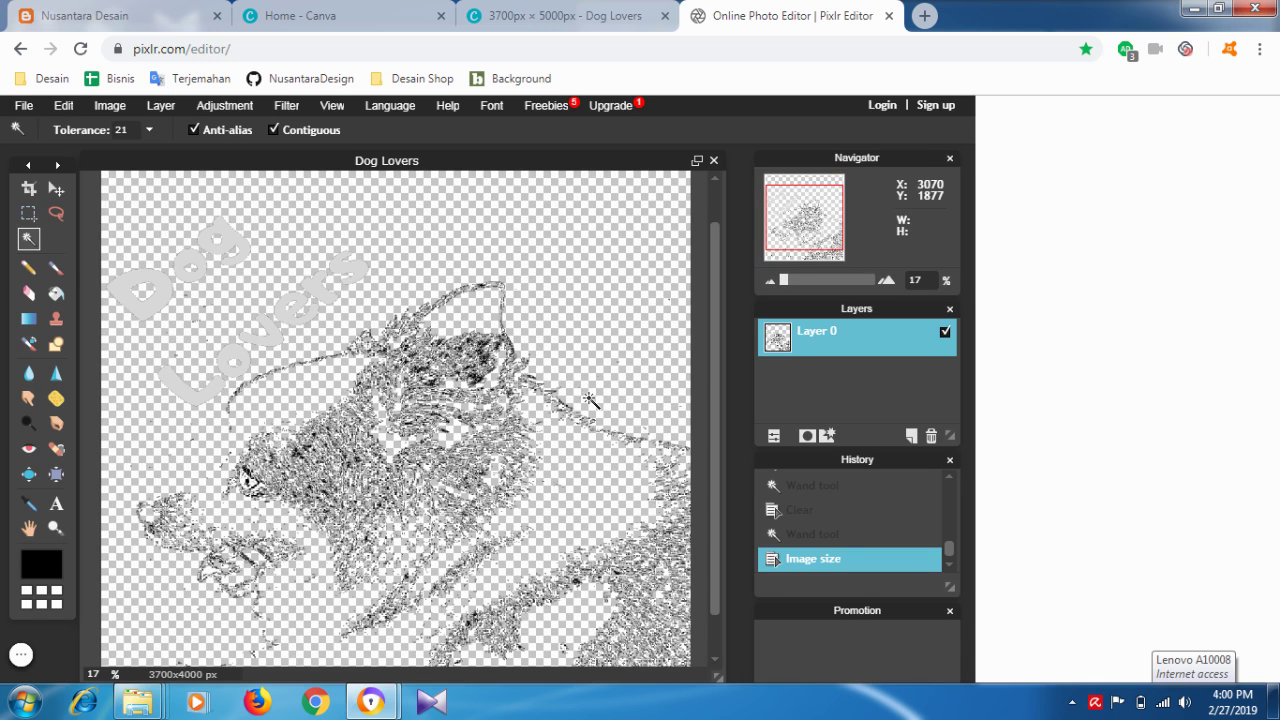
scroll(596, 390, down, 2)
scroll(604, 388, down, 1)
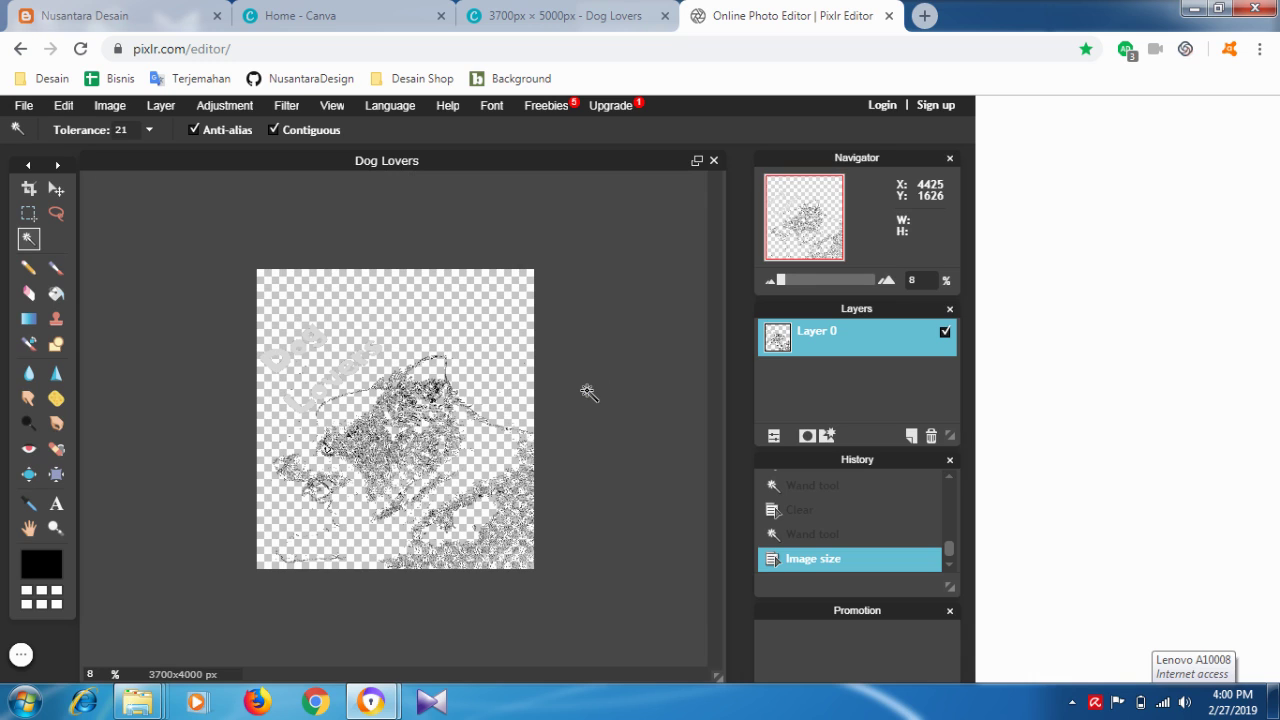
scroll(588, 392, up, 1)
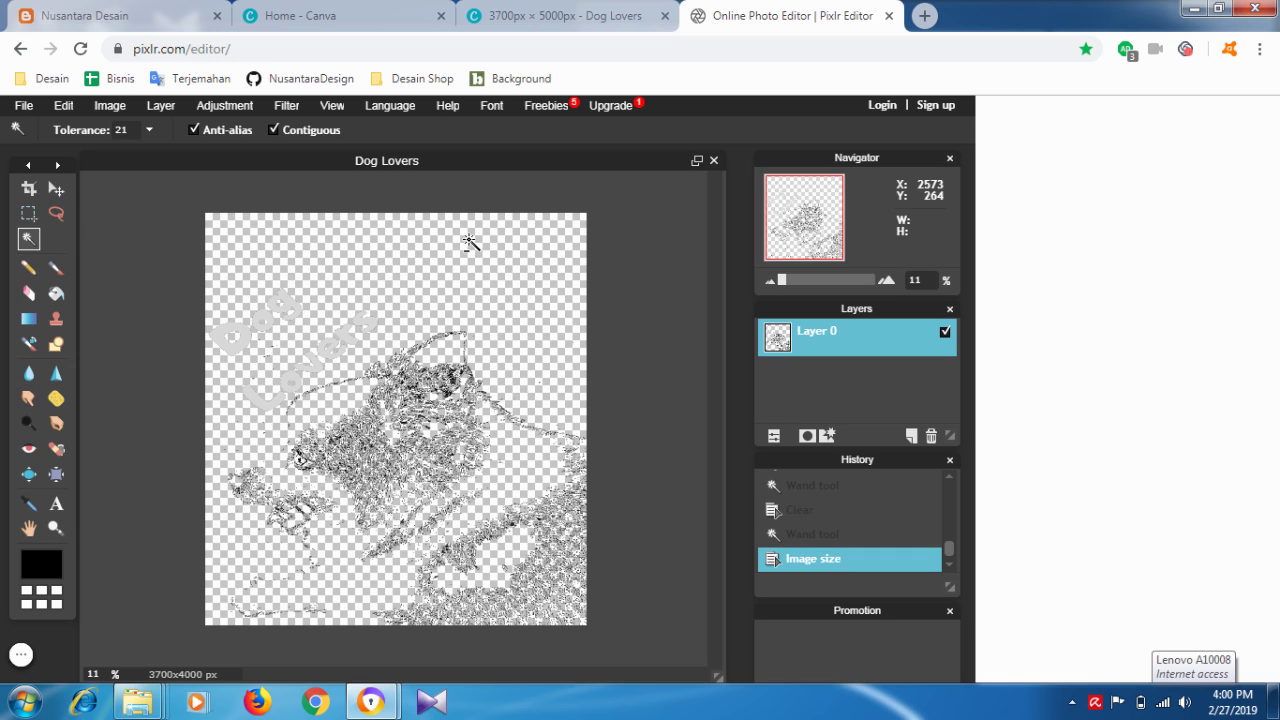
key(ctrl+z)
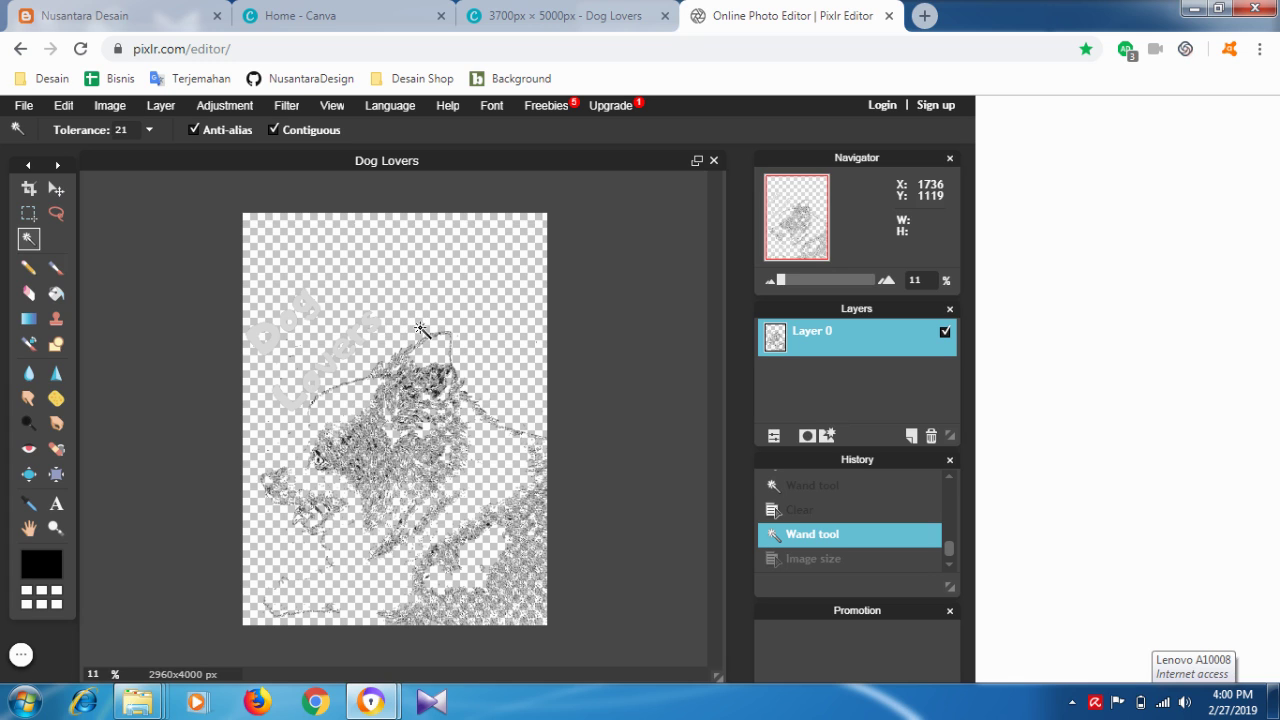
click(110, 105)
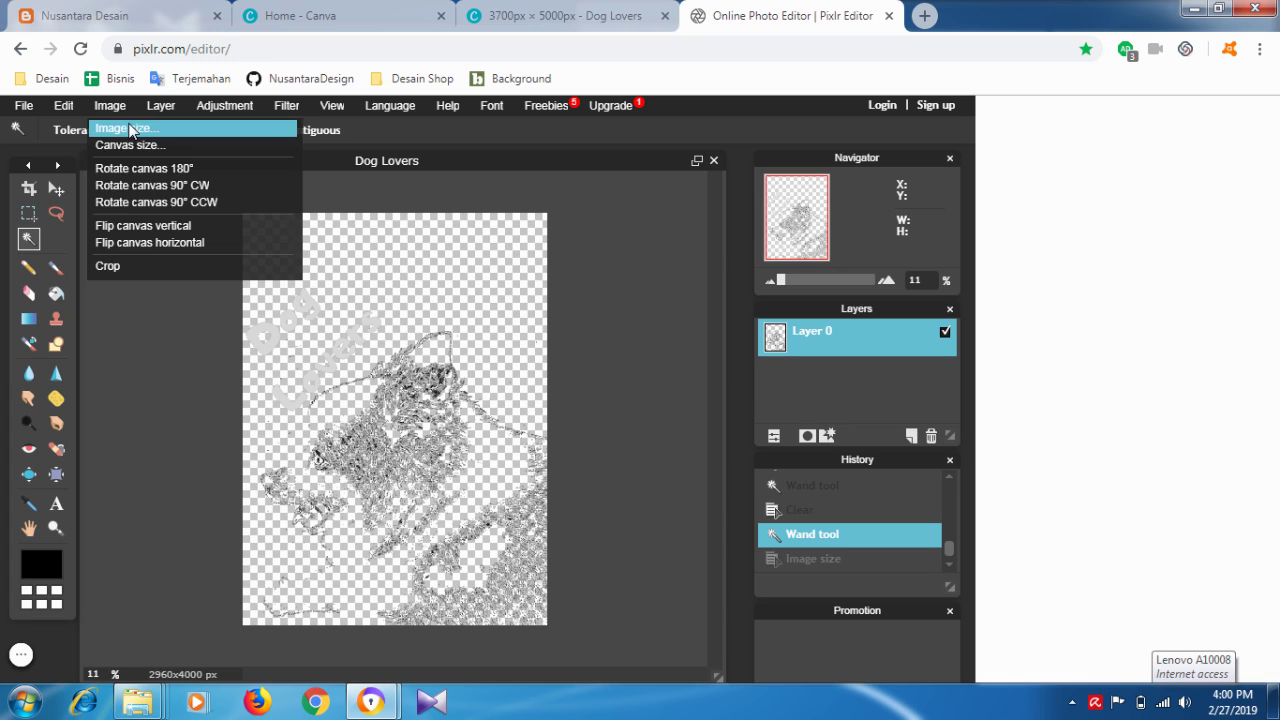
click(128, 128)
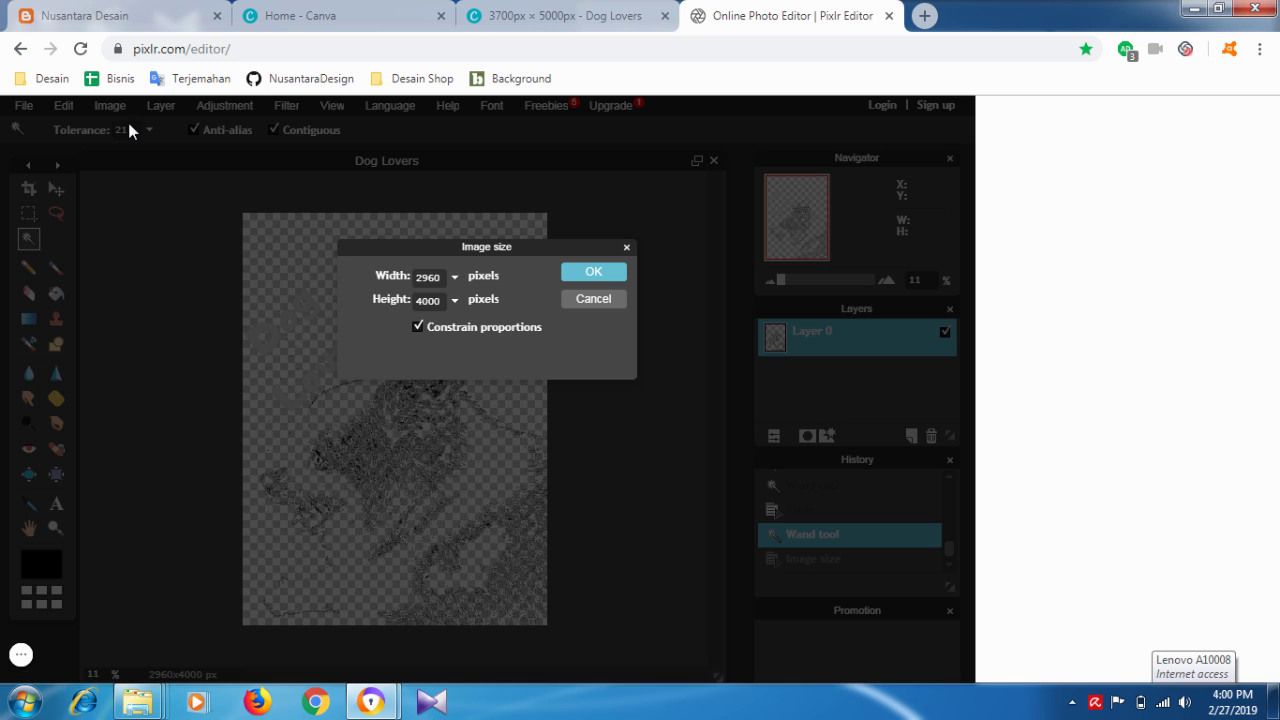
click(627, 248)
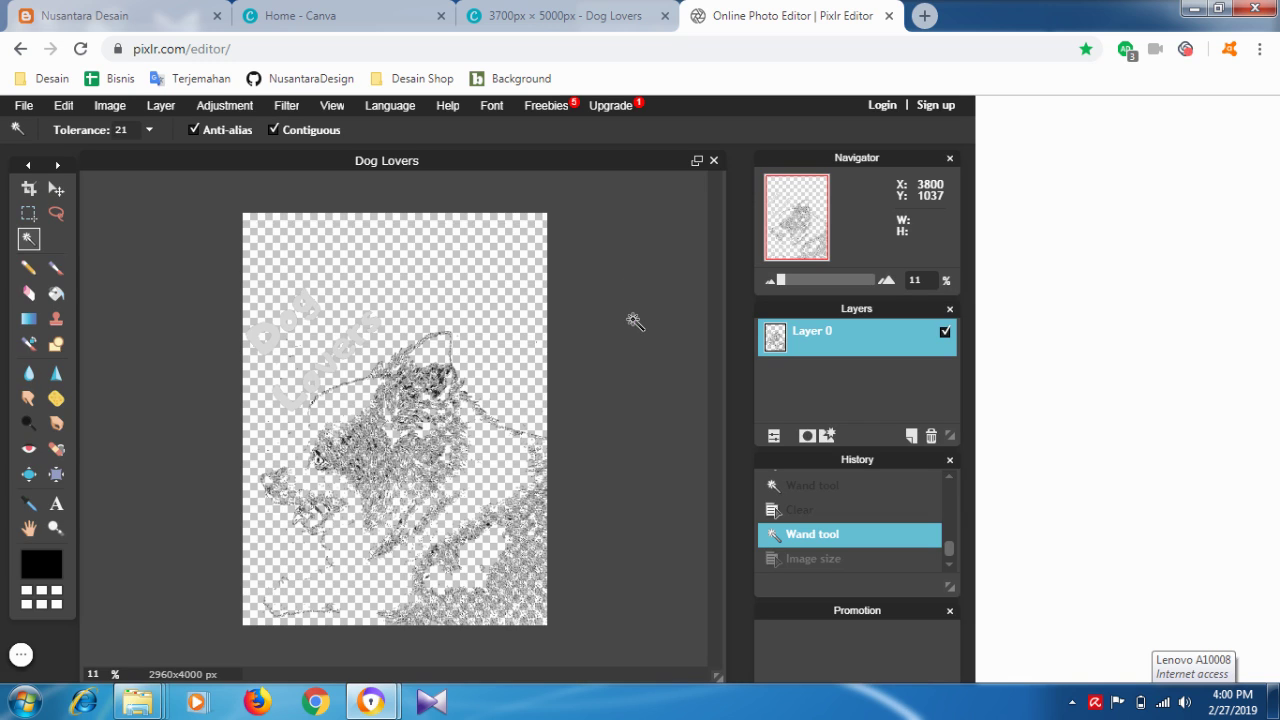
- Export the image to the computer as PNG (Transparent, full quality), with the Nusantara Design folder as the destination
key(ctrl+s)
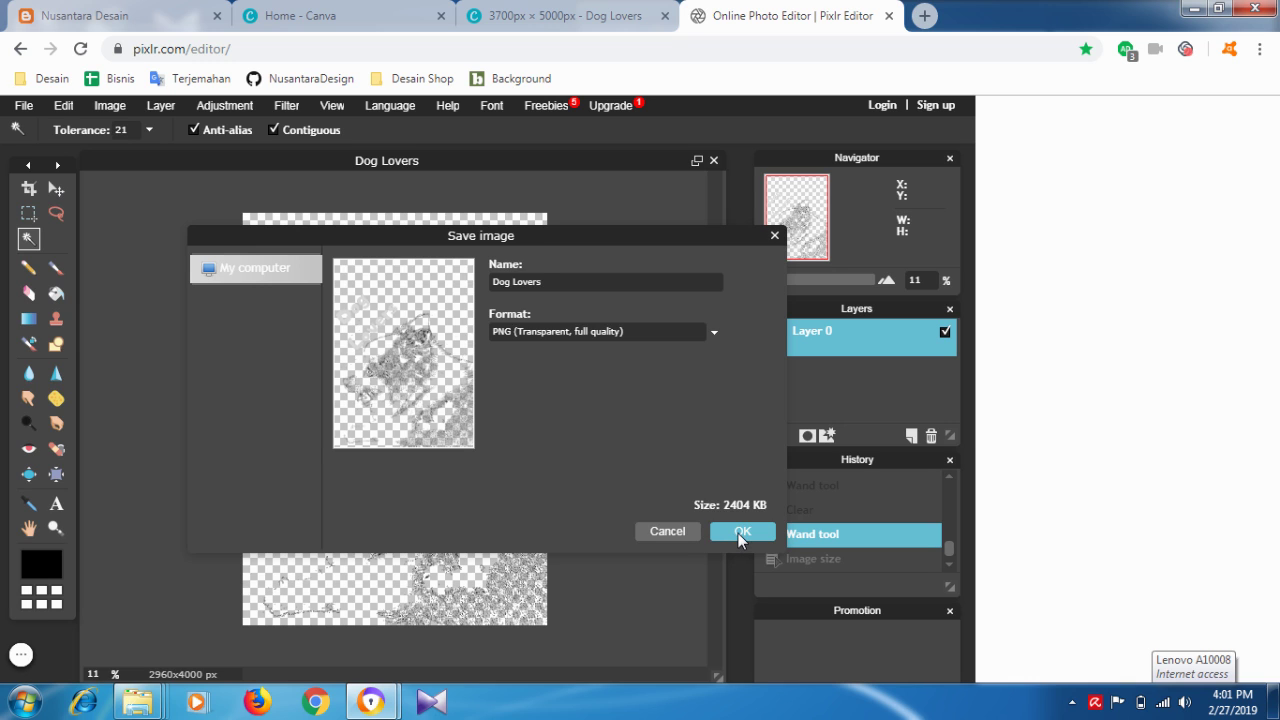
click(741, 533)
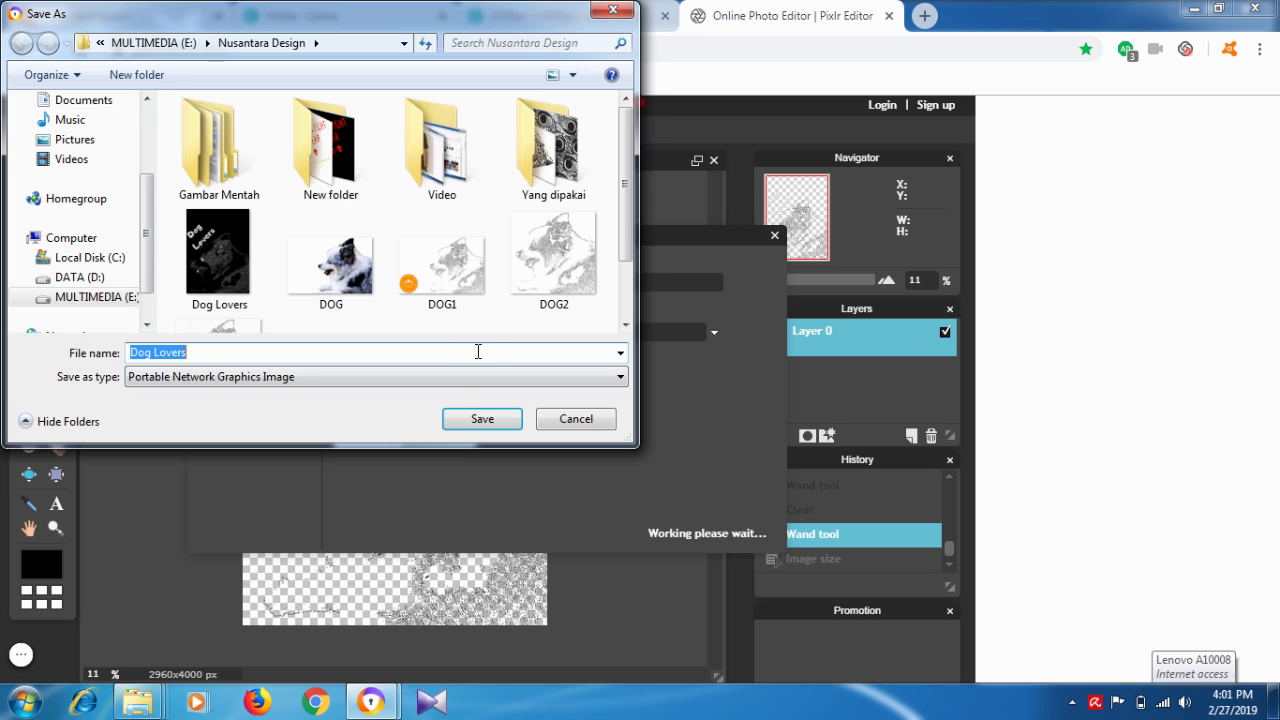
scroll(446, 320, down, 1)
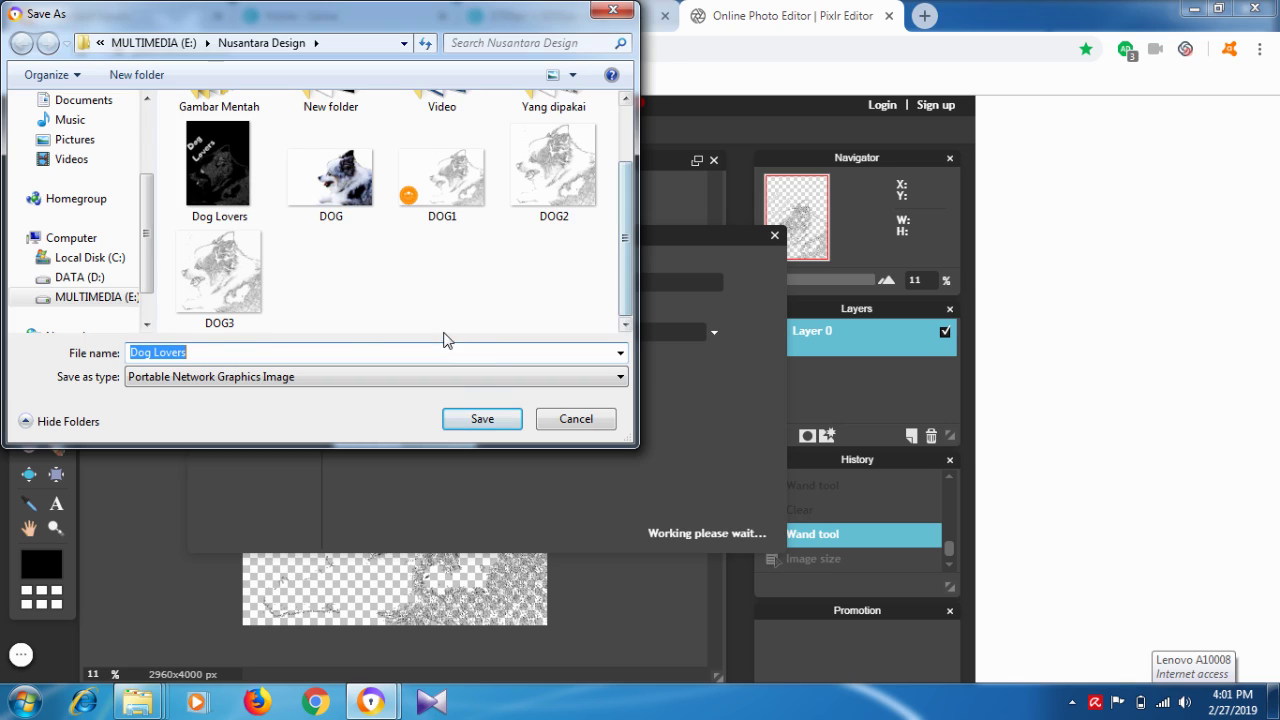
click(265, 377)
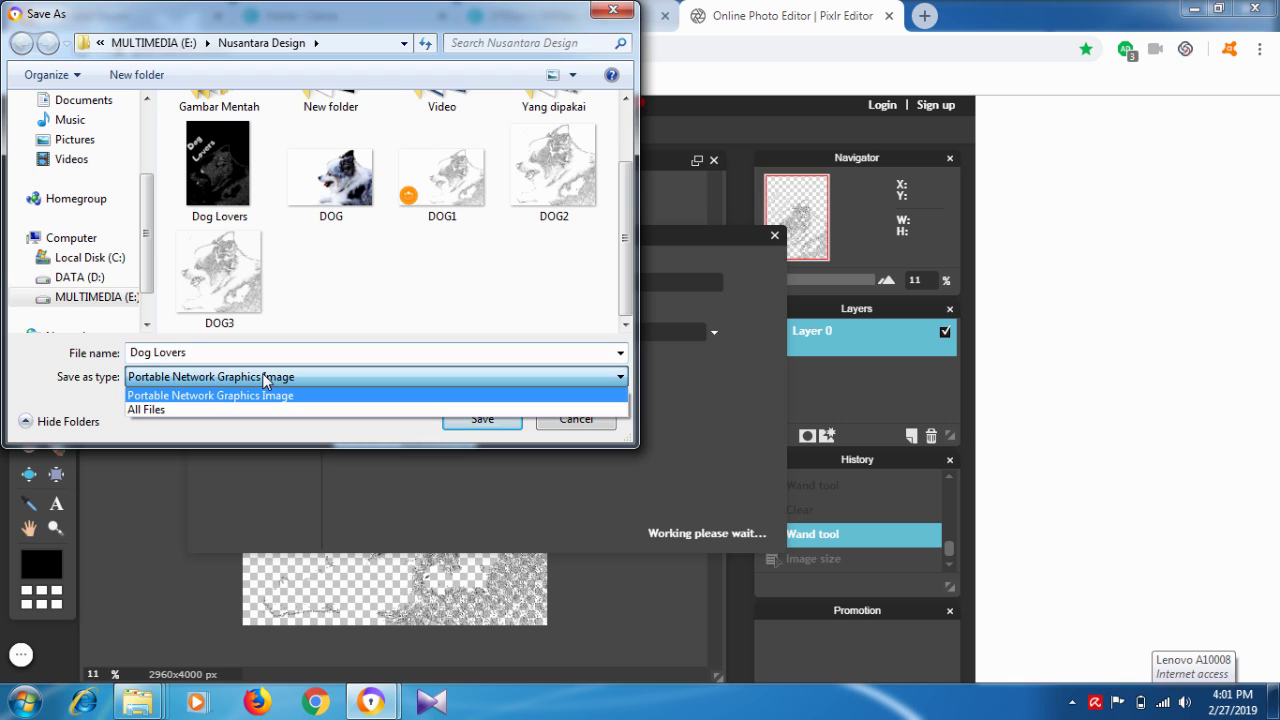
click(329, 325)
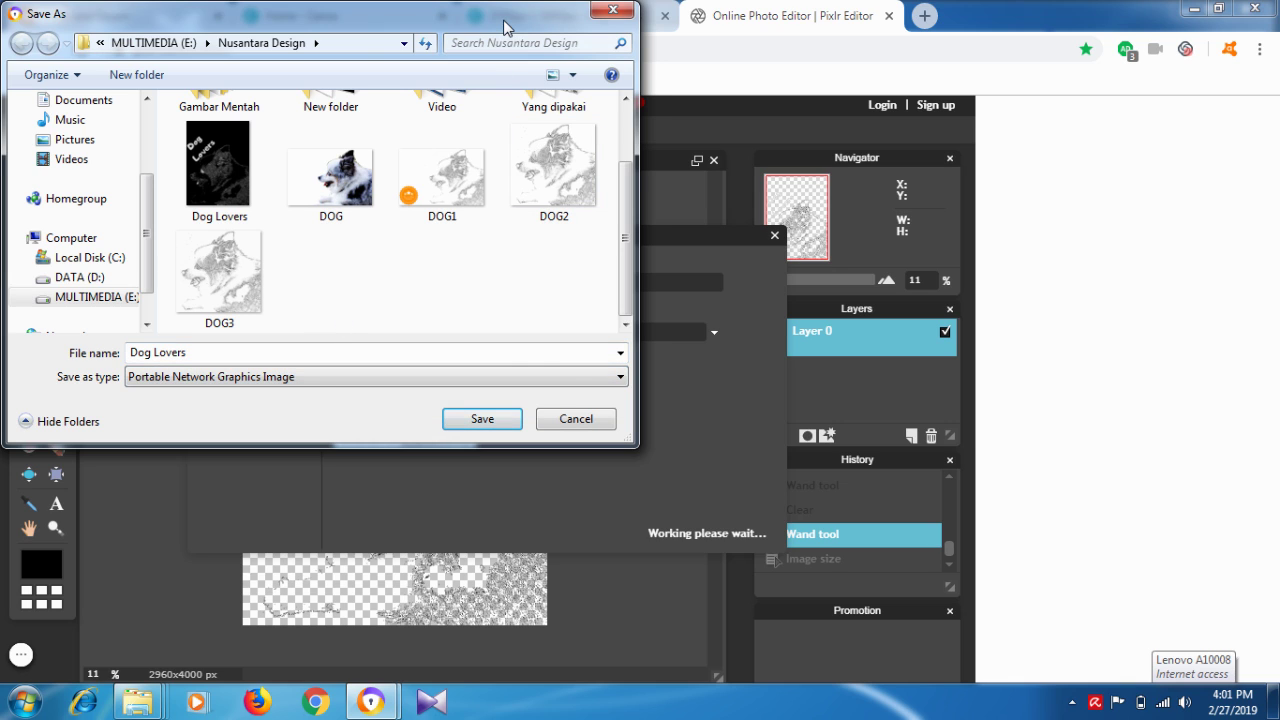
drag(505, 27, 540, 110)
click(536, 510)
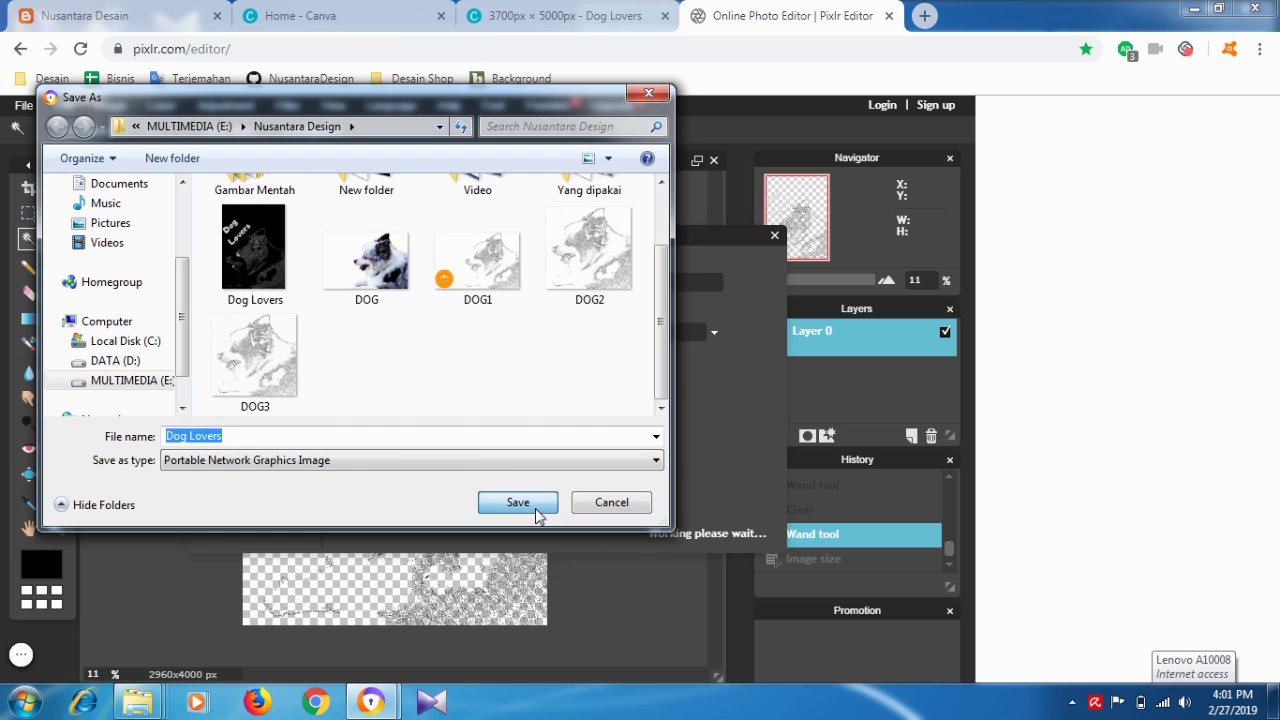
- Save the transparent PNG as Dog Lovers1 in the Nusantara Design folder without replacing the existing Dog Lovers file, keeping the image open
click(518, 503)
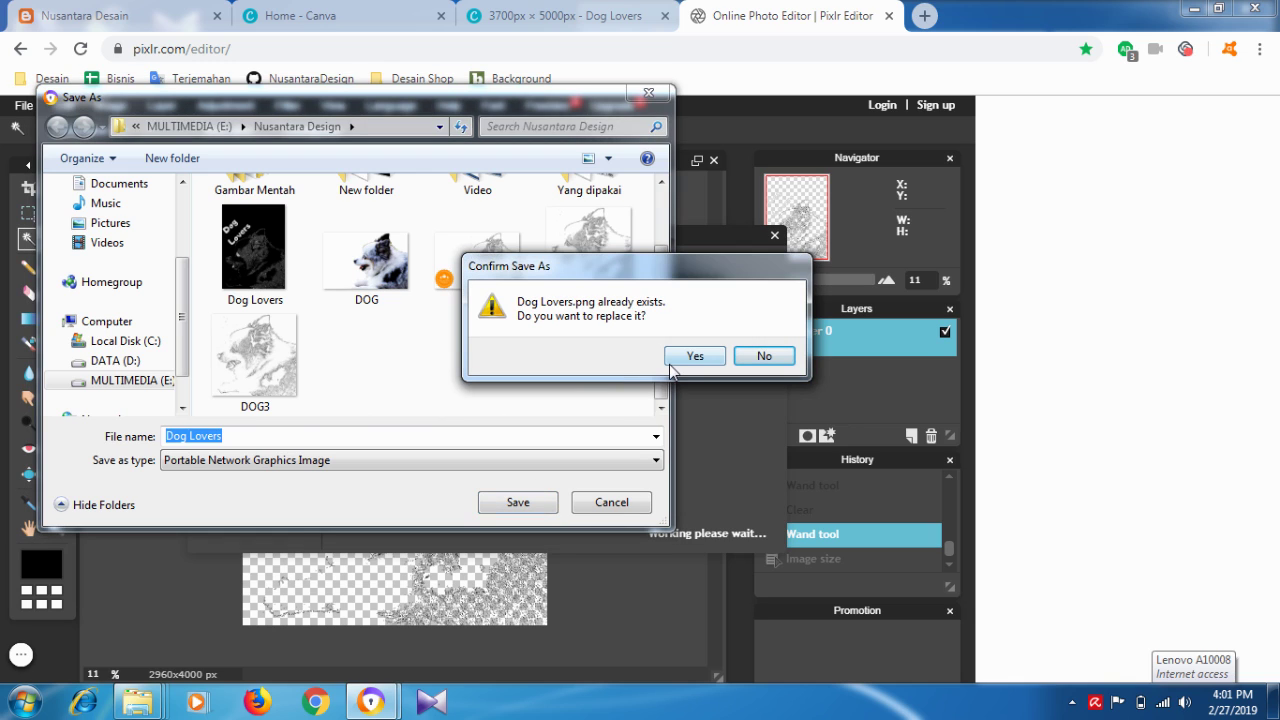
click(752, 357)
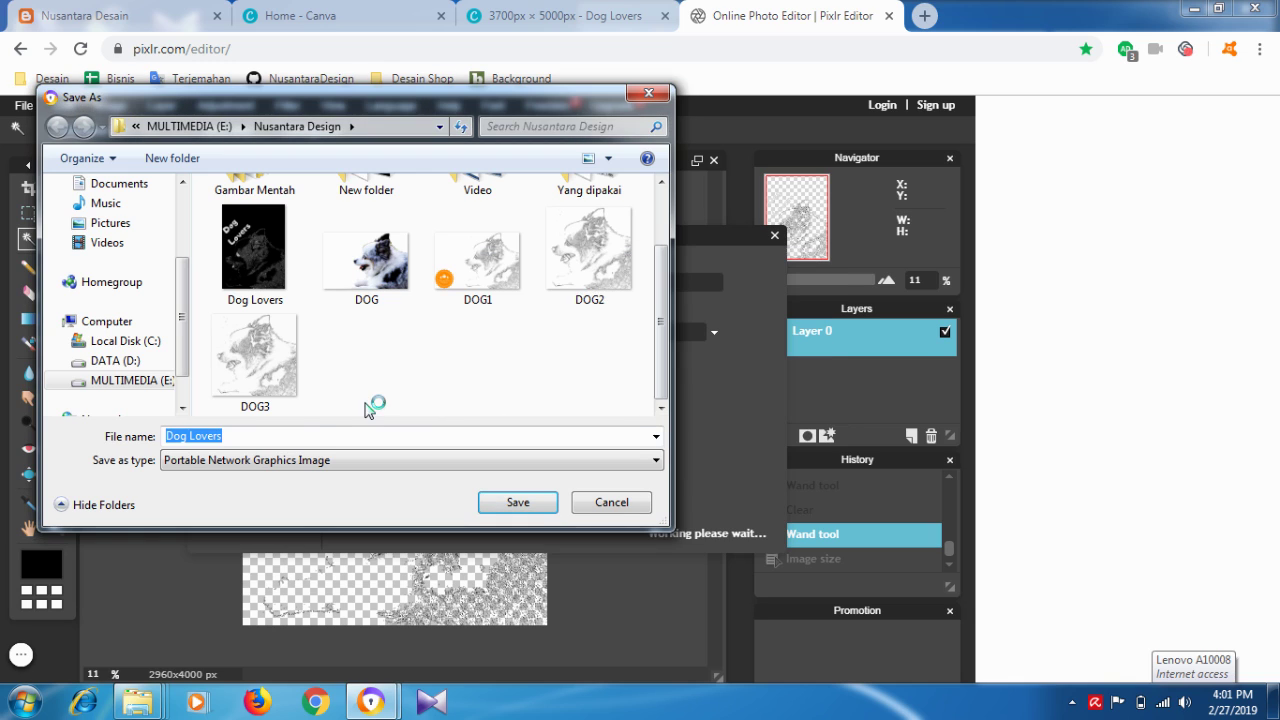
click(306, 436)
text(1)
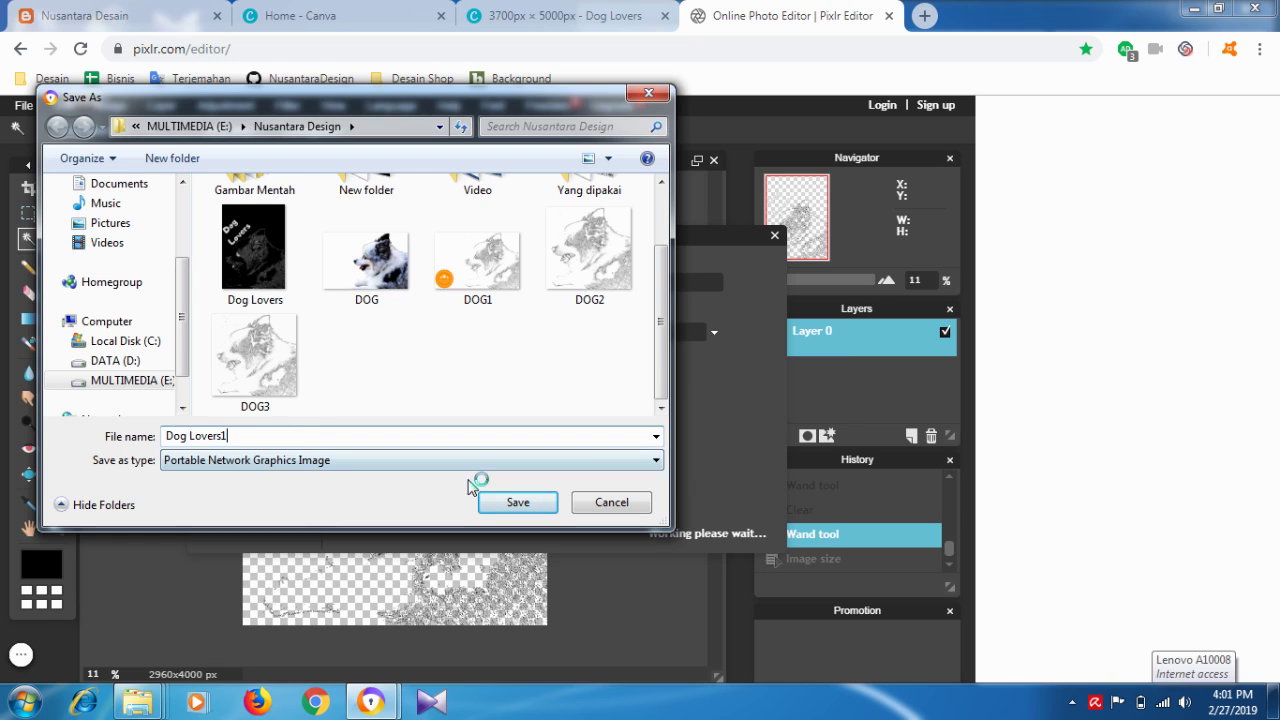
click(514, 502)
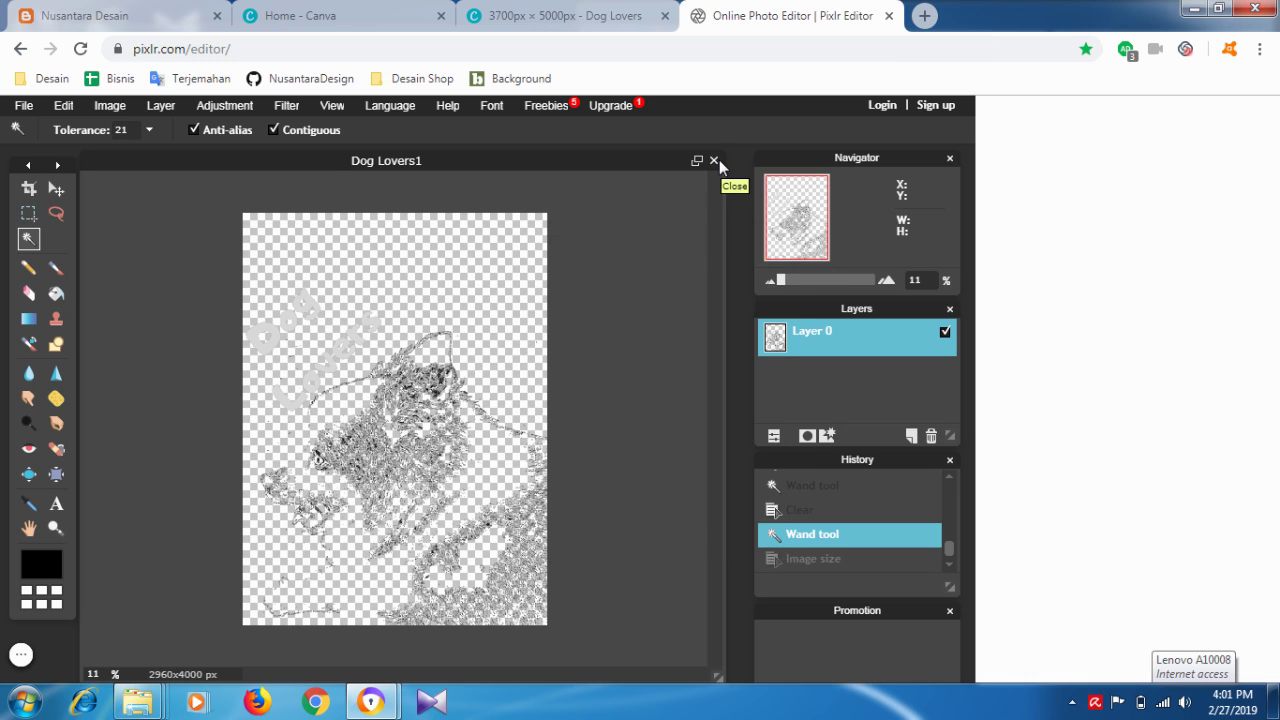
click(716, 160)
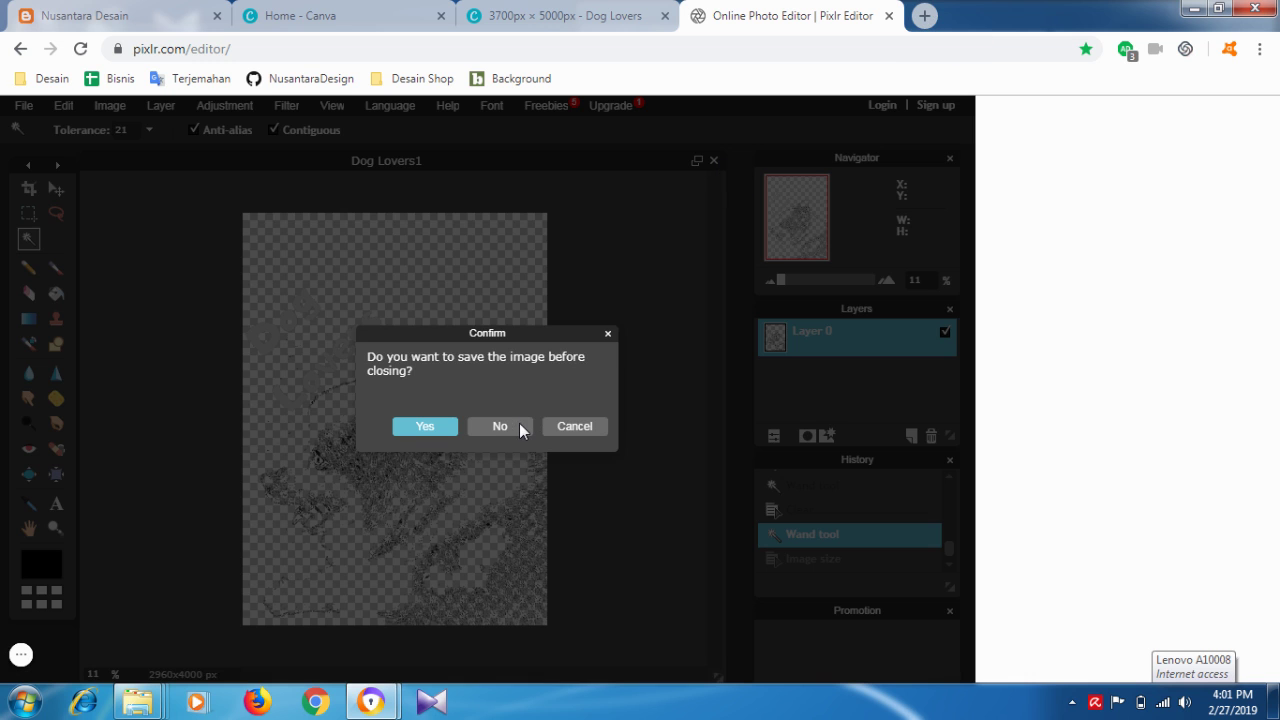
click(575, 427)
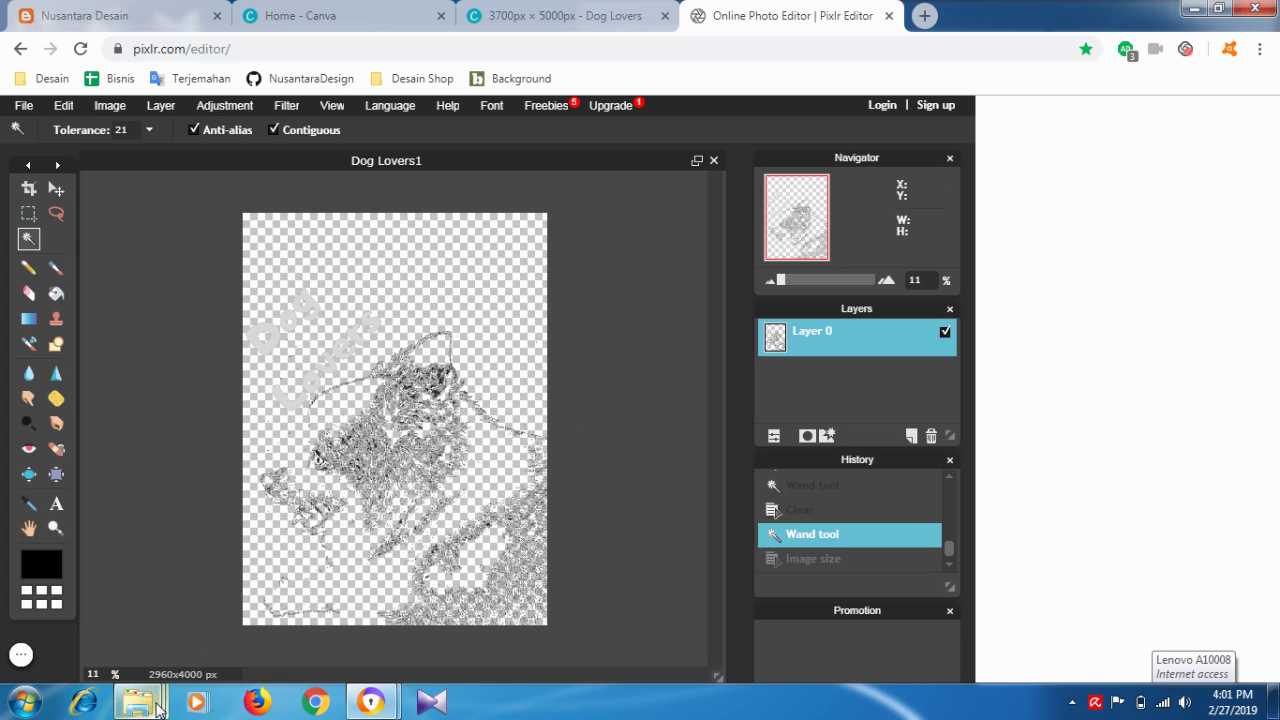
- Switch to the Nusantara Design folder in Windows Explorer and open the exported Dog Lovers1 image for viewing
mouse_move(138, 702)
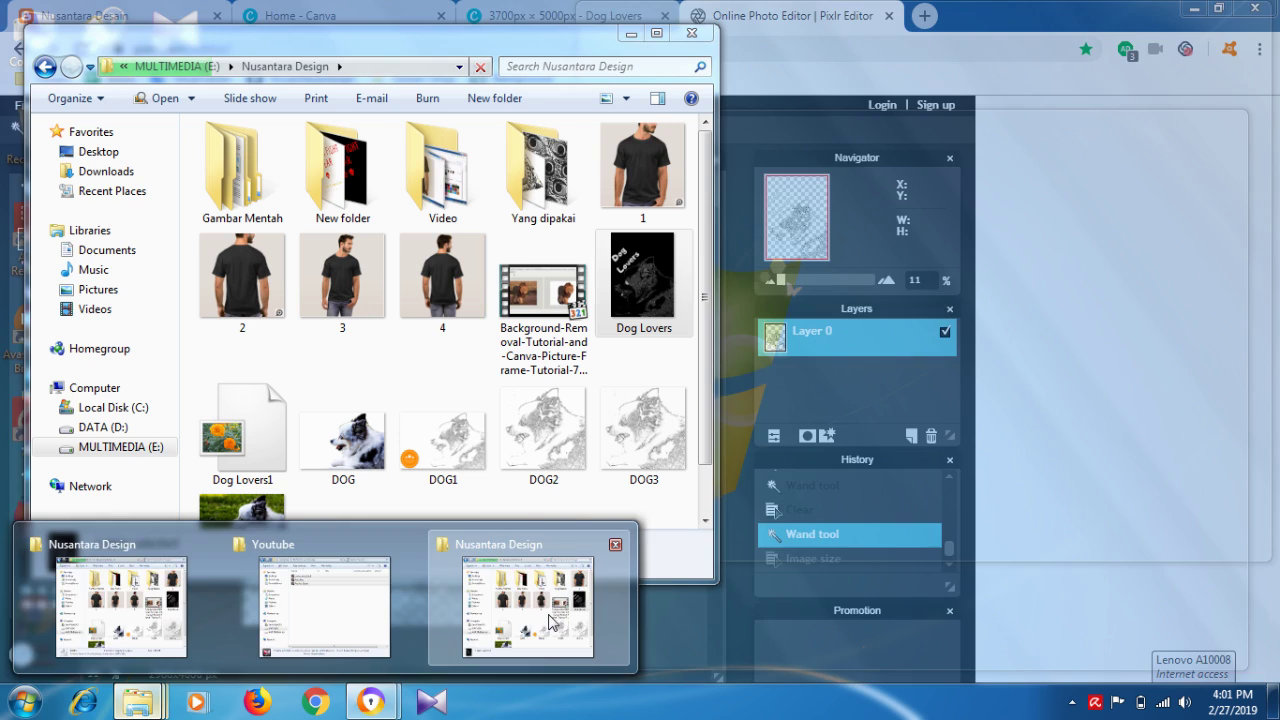
click(549, 622)
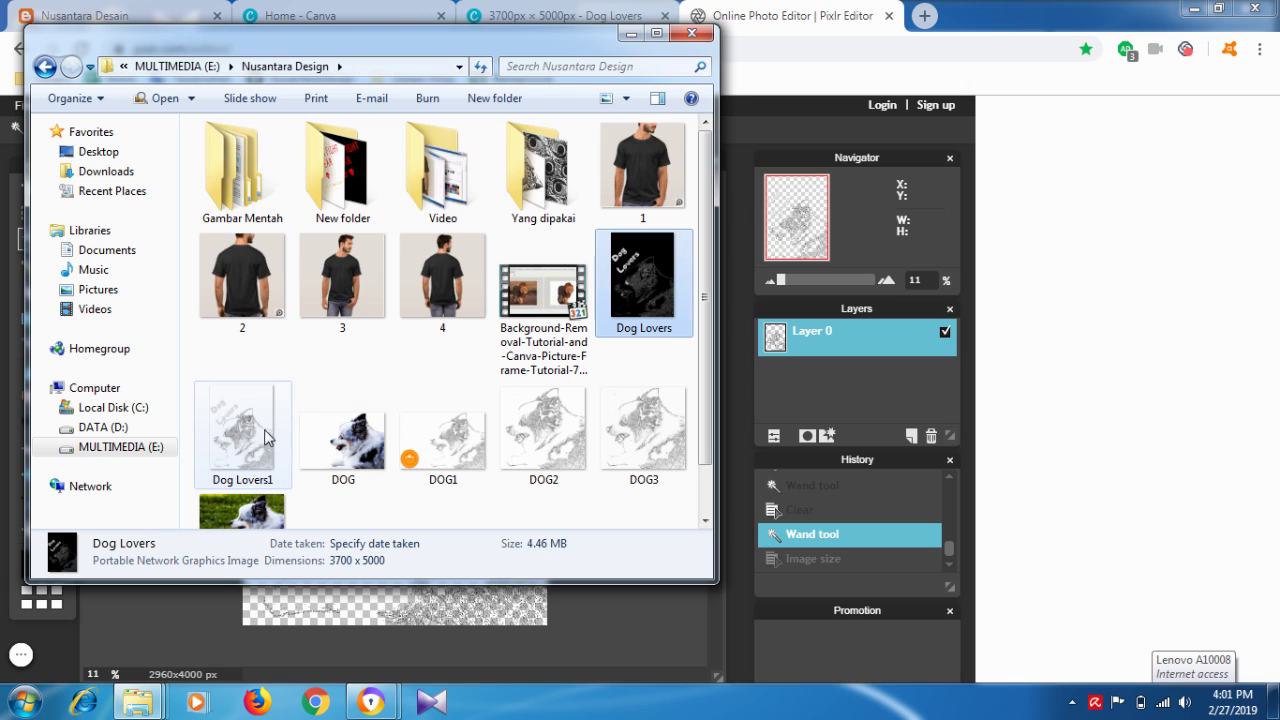
click(268, 437)
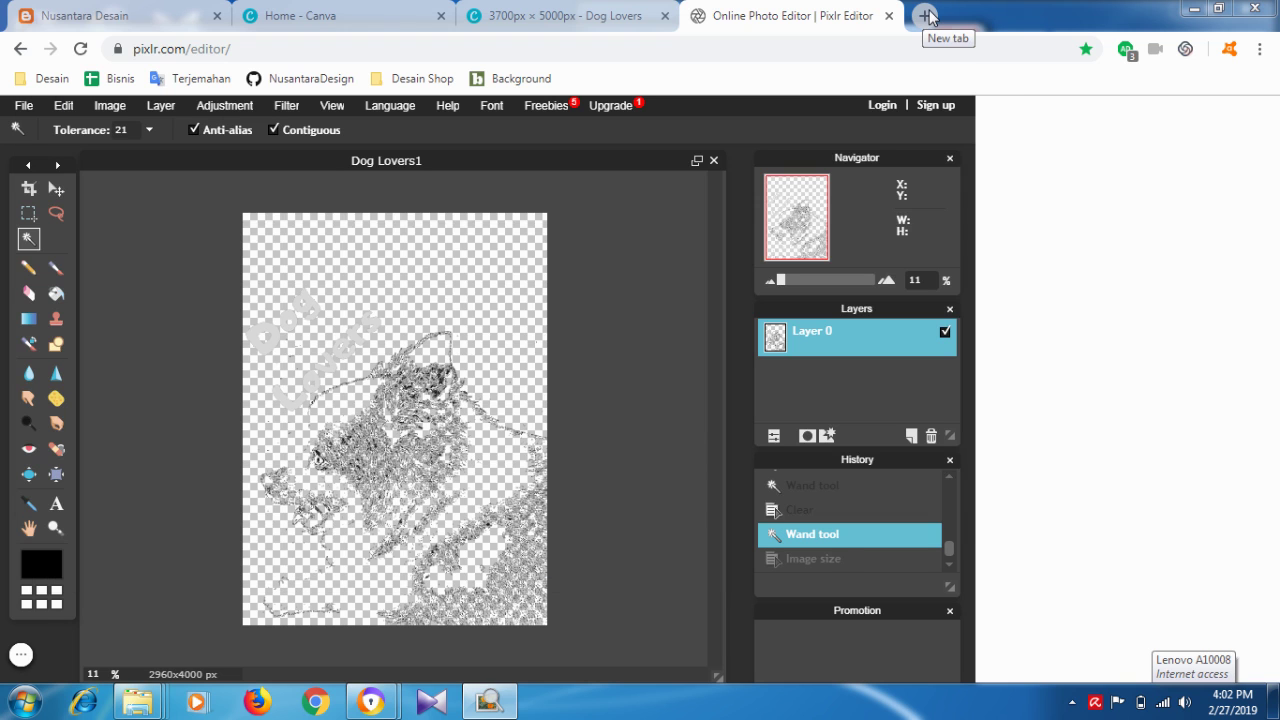
- Open the zazzle.com website in a new browser tab
click(929, 17)
click(412, 78)
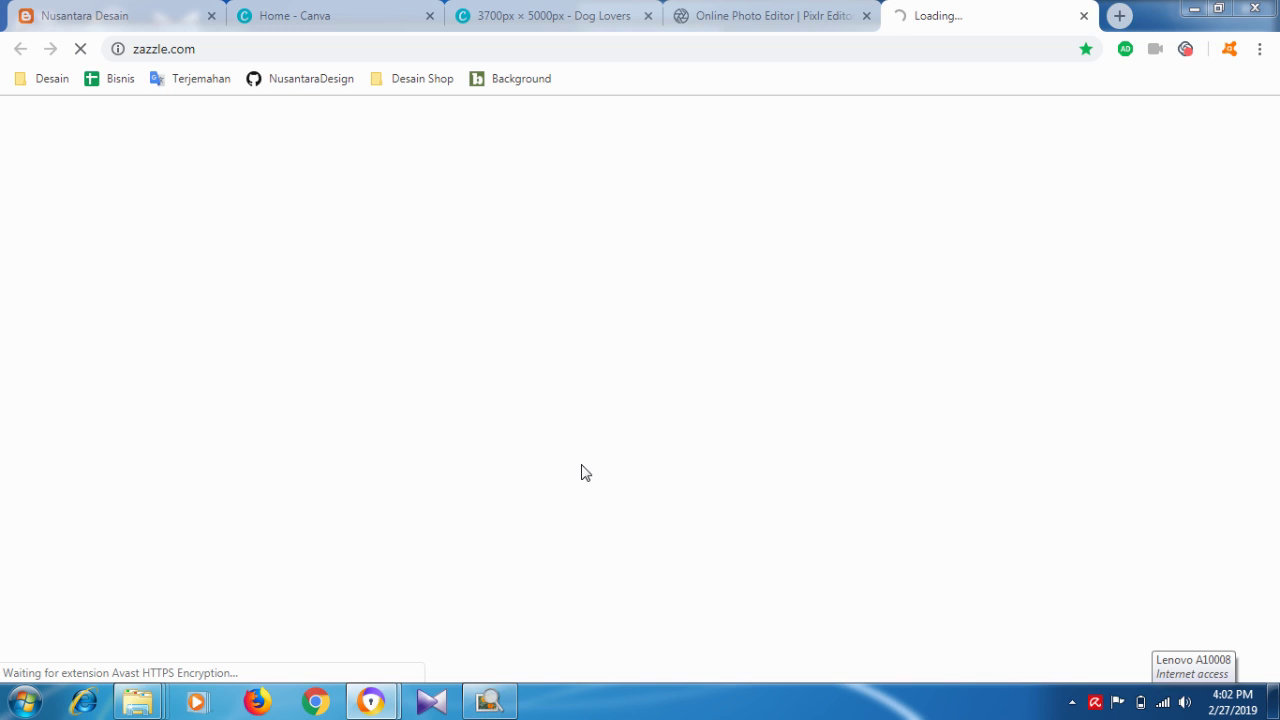
- Inspect the Dog Lovers1 image in a taller Nero PhotoSnap Viewer window down to its lower edge, and return to the Zazzle page
mouse_move(493, 709)
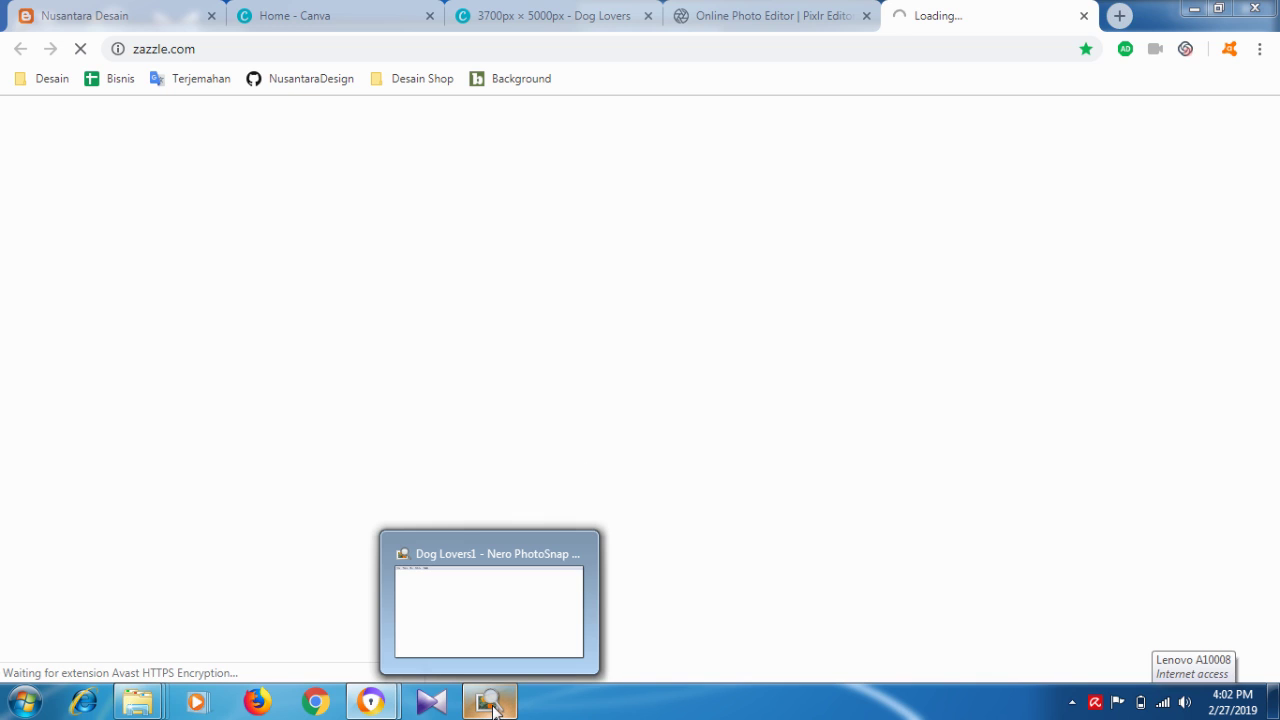
mouse_move(463, 593)
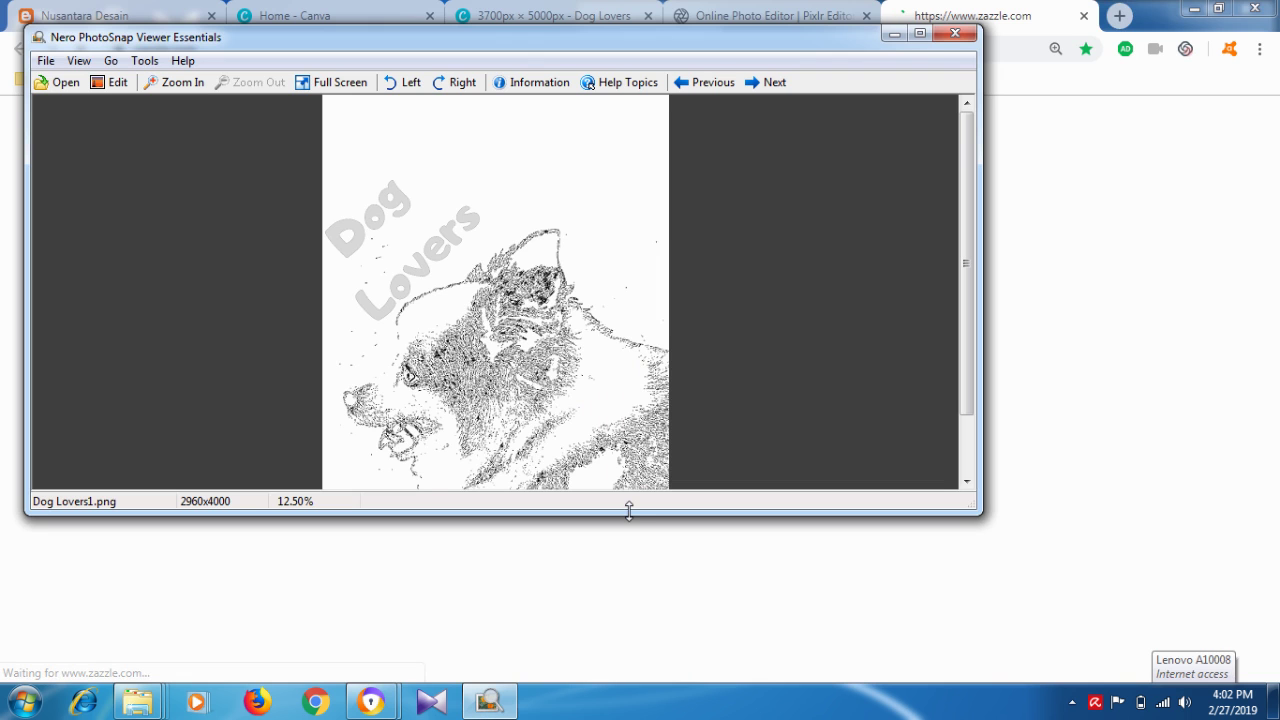
drag(629, 510, 629, 554)
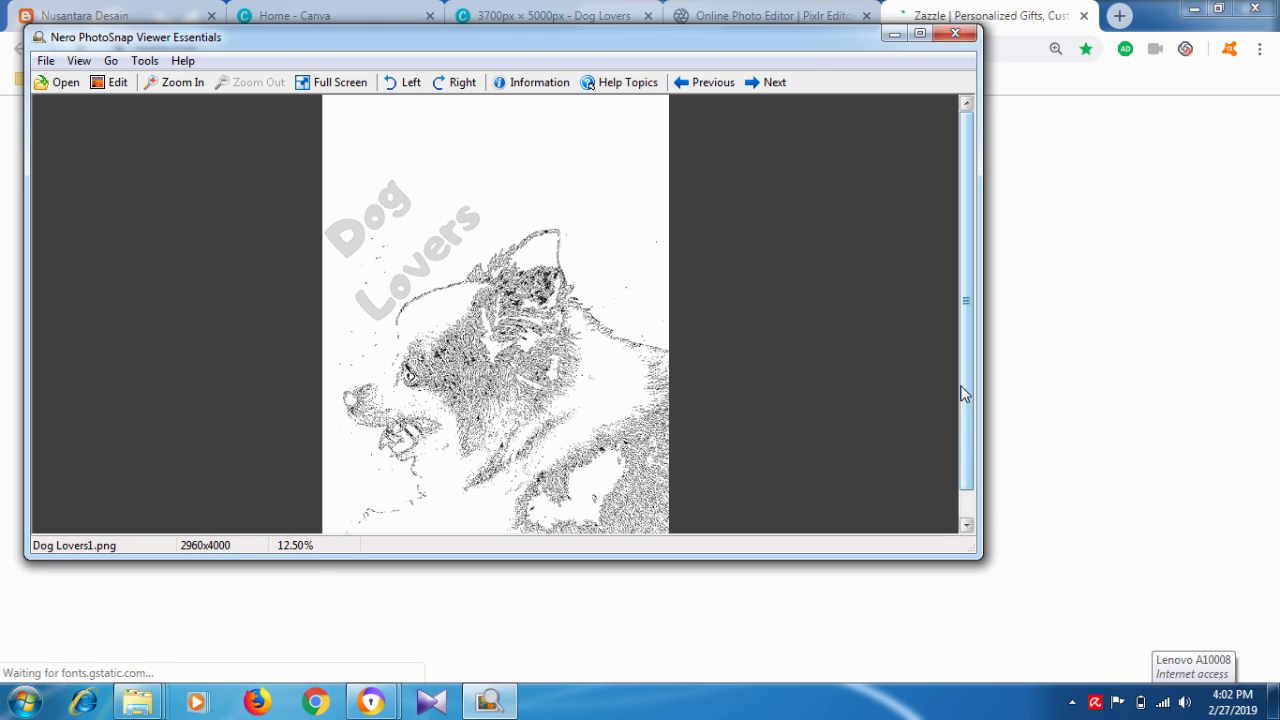
drag(962, 434, 968, 461)
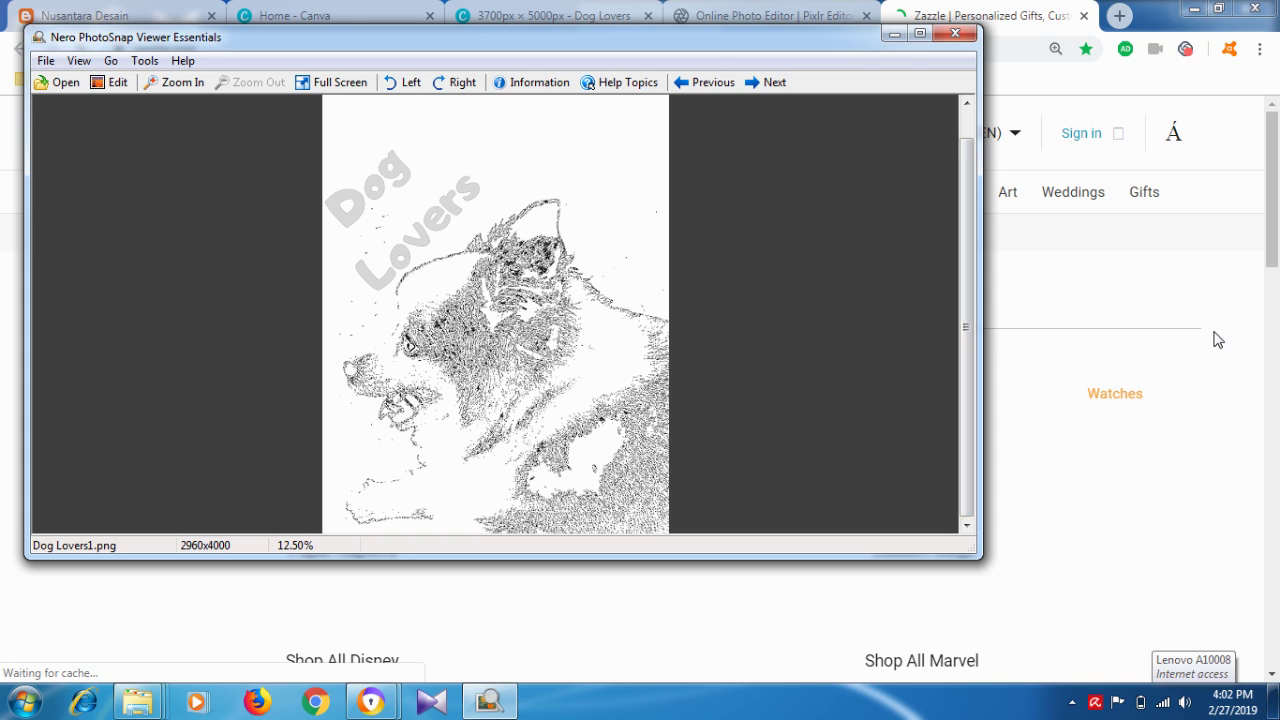
click(1215, 320)
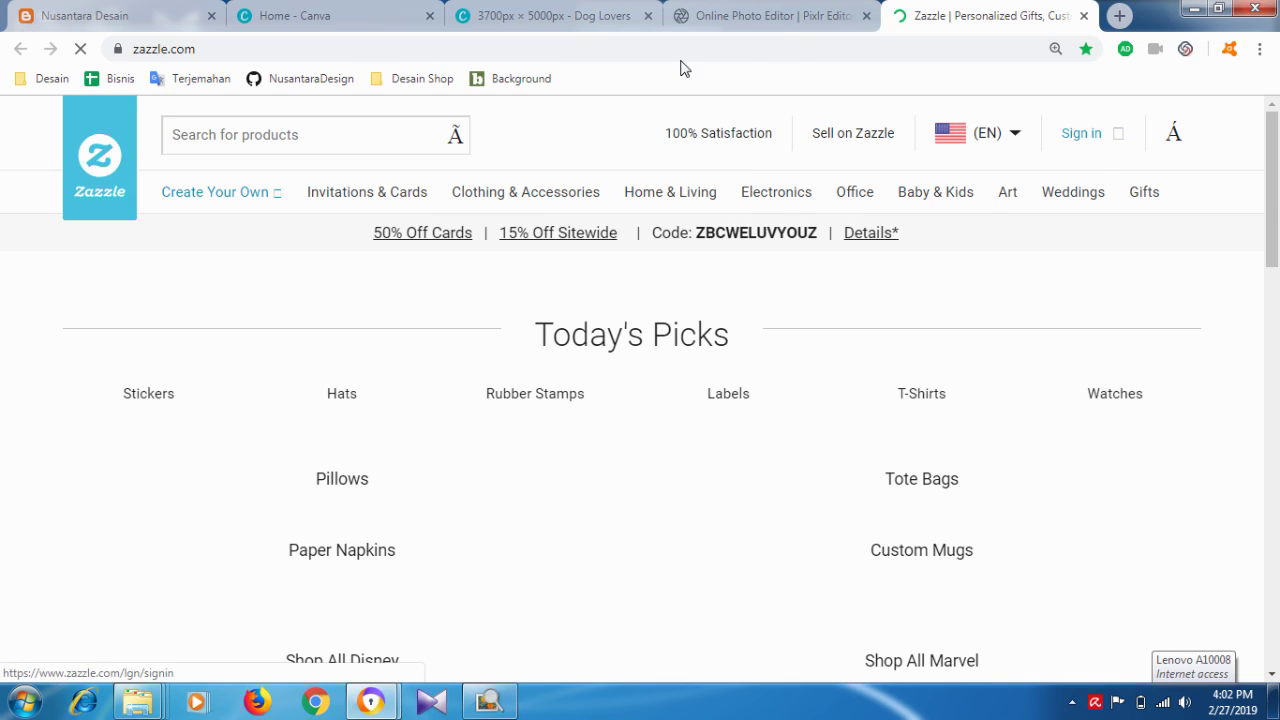
- Close the two Canva tabs and sign in to Zazzle with the first listed Google account, waiting out the unresponsive page
click(648, 17)
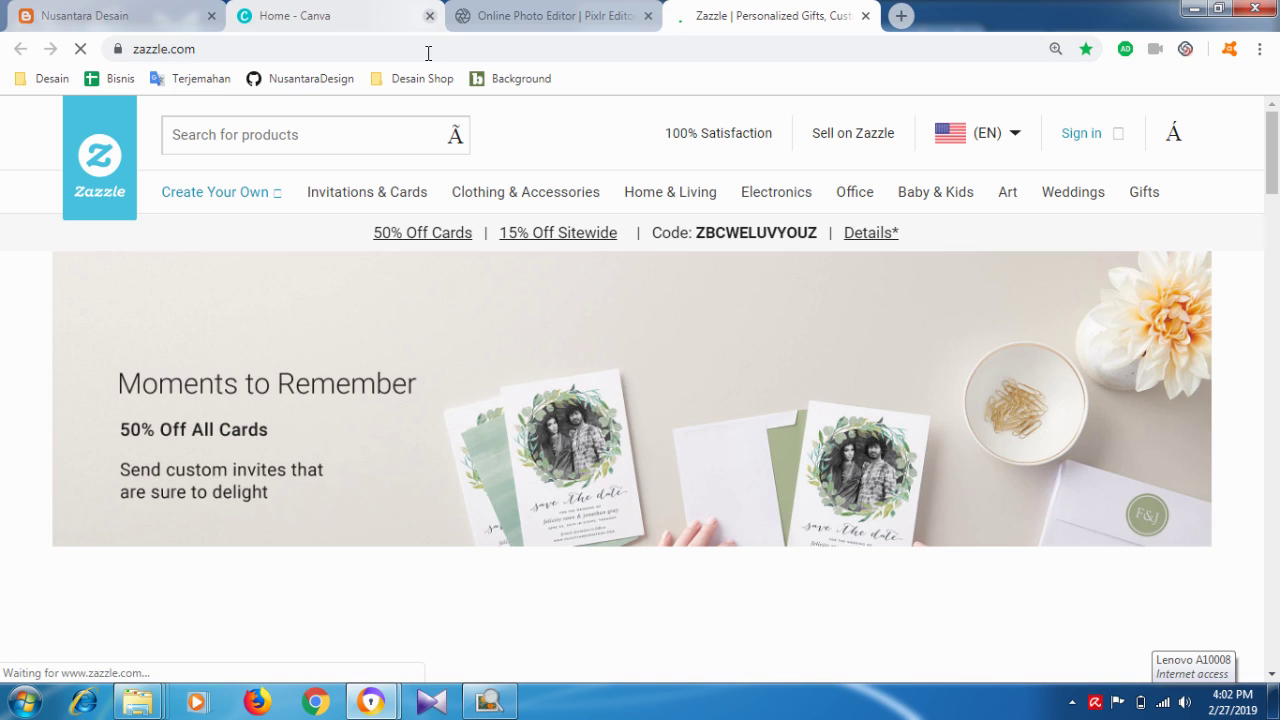
click(430, 15)
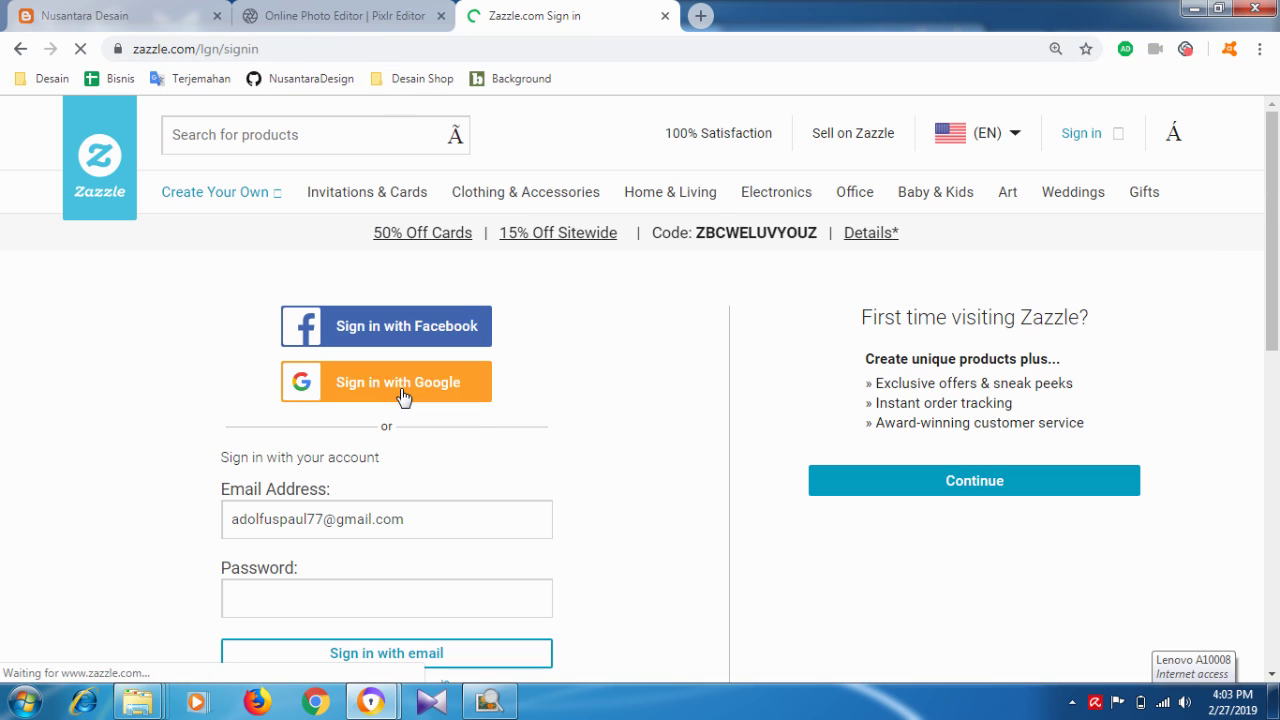
click(373, 398)
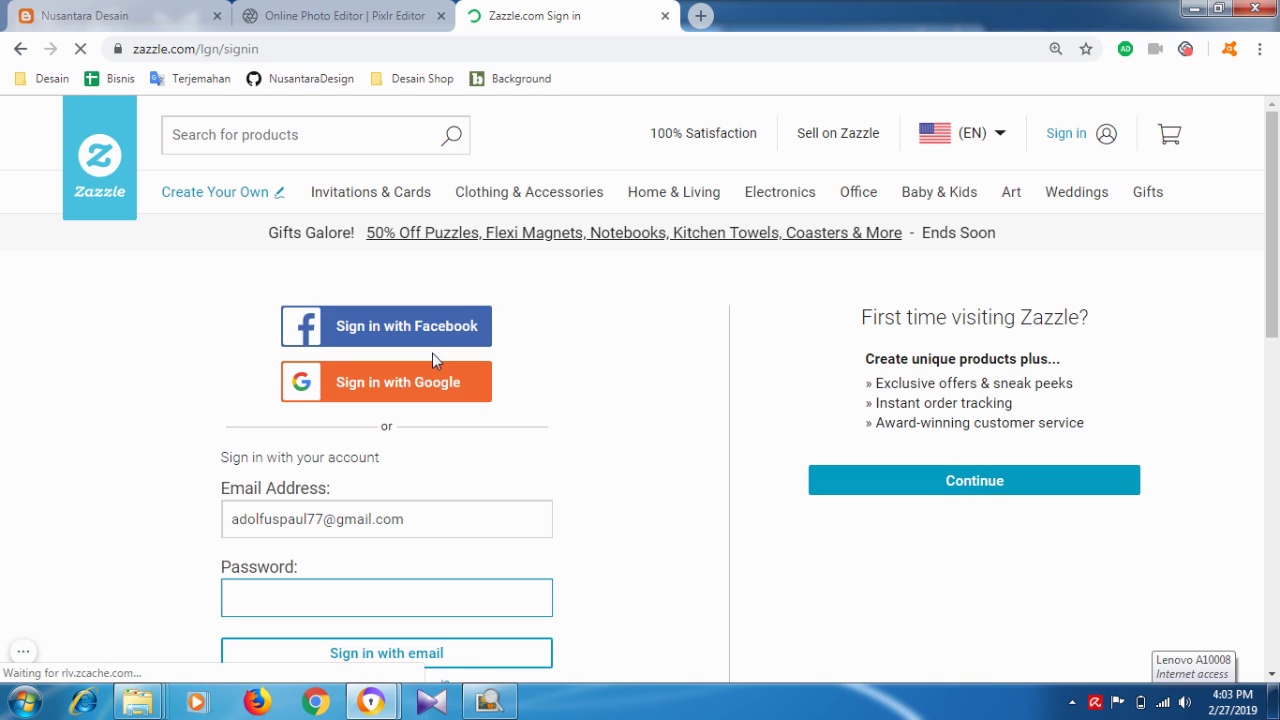
click(387, 391)
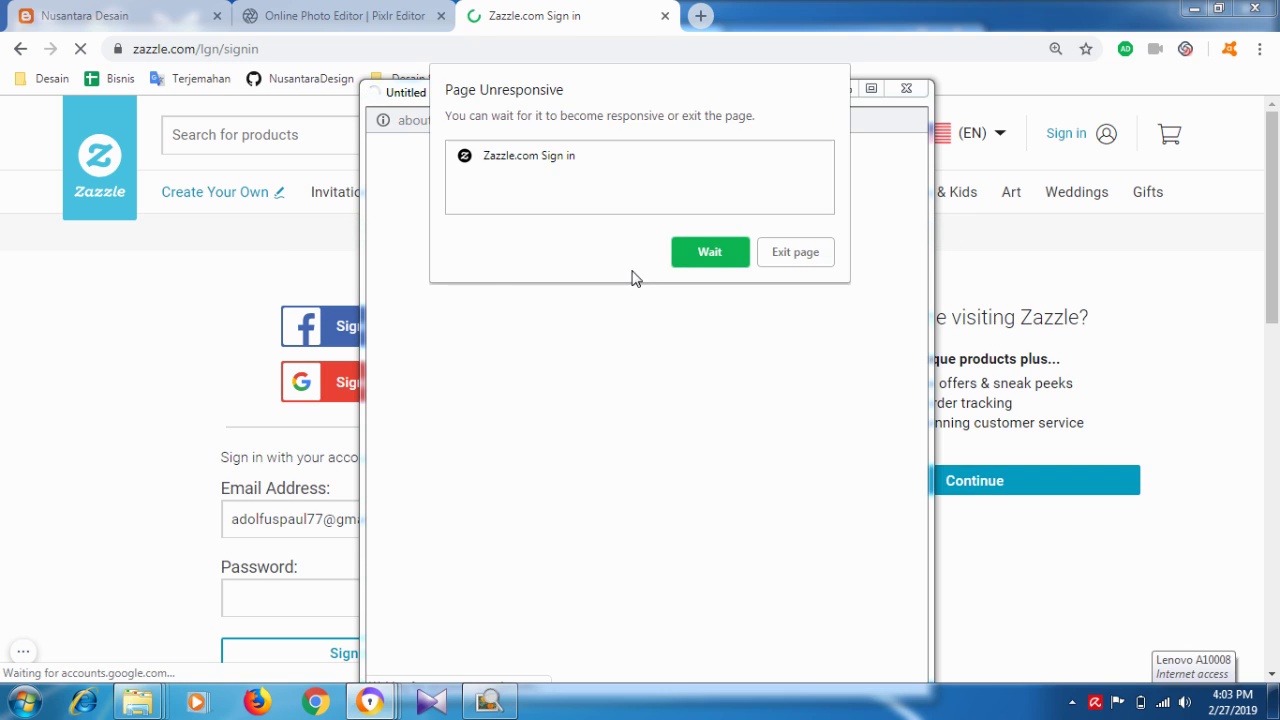
click(700, 252)
click(709, 252)
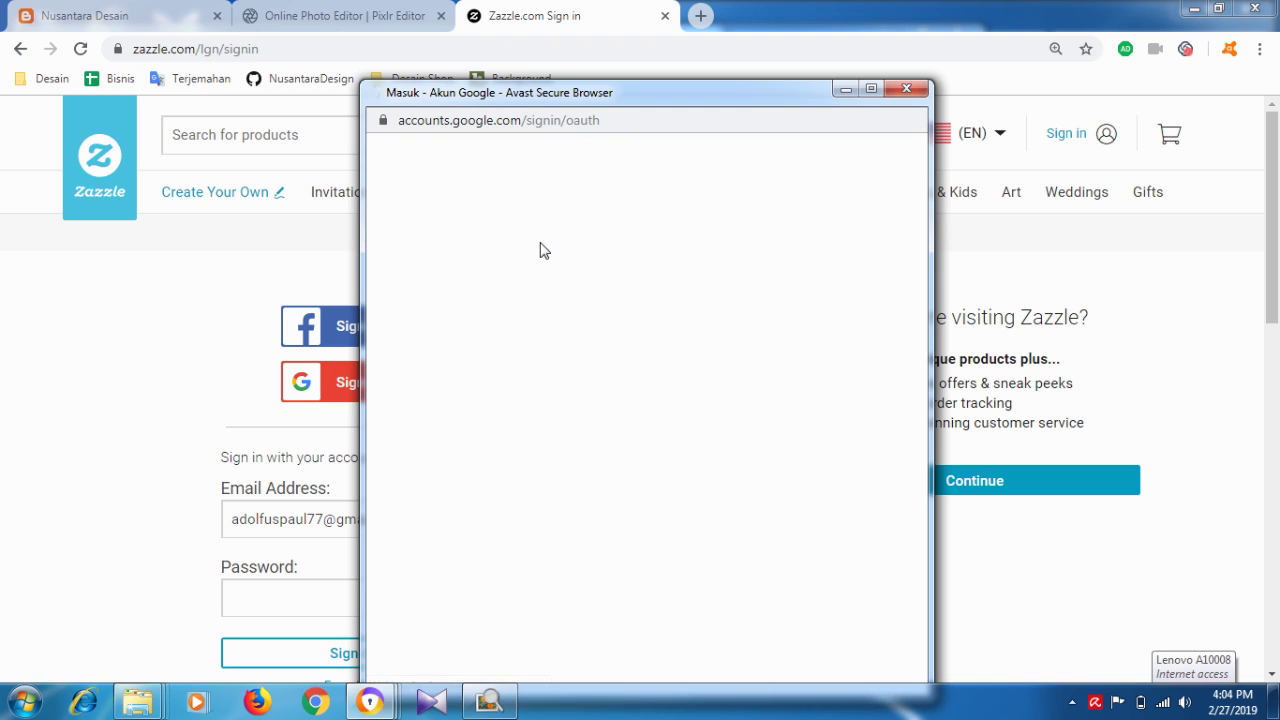
drag(633, 100, 628, 53)
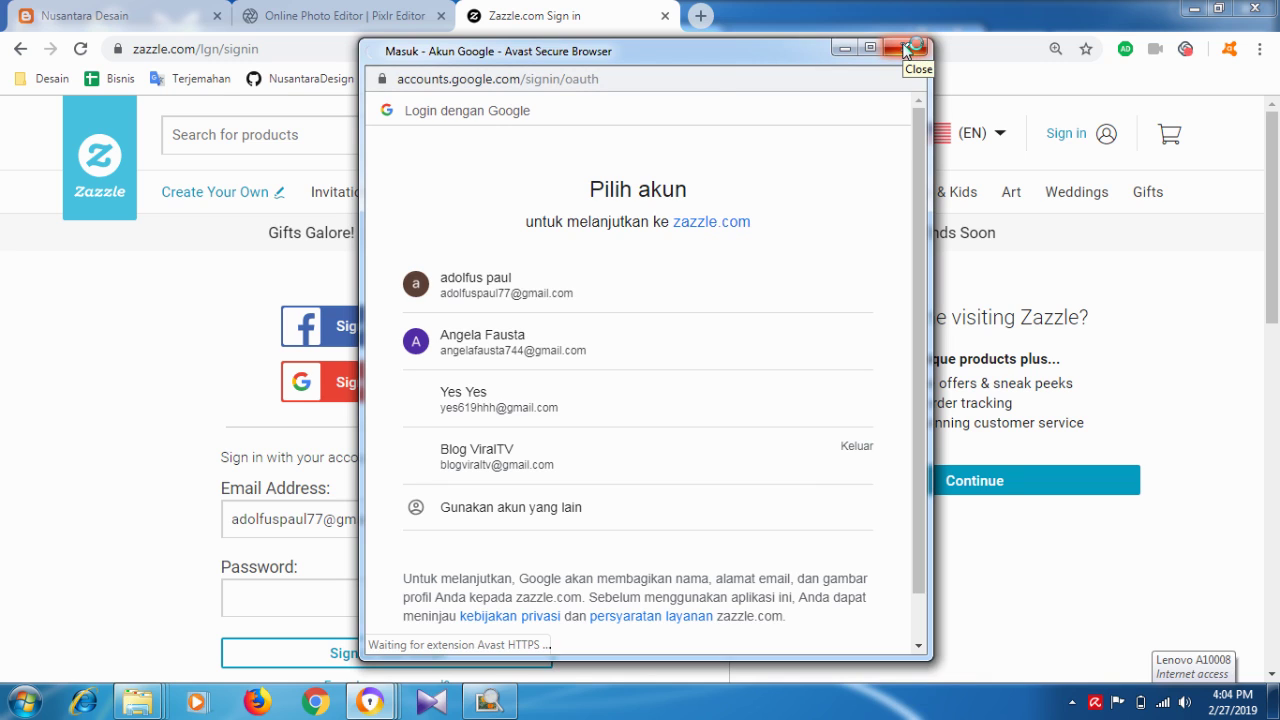
click(477, 289)
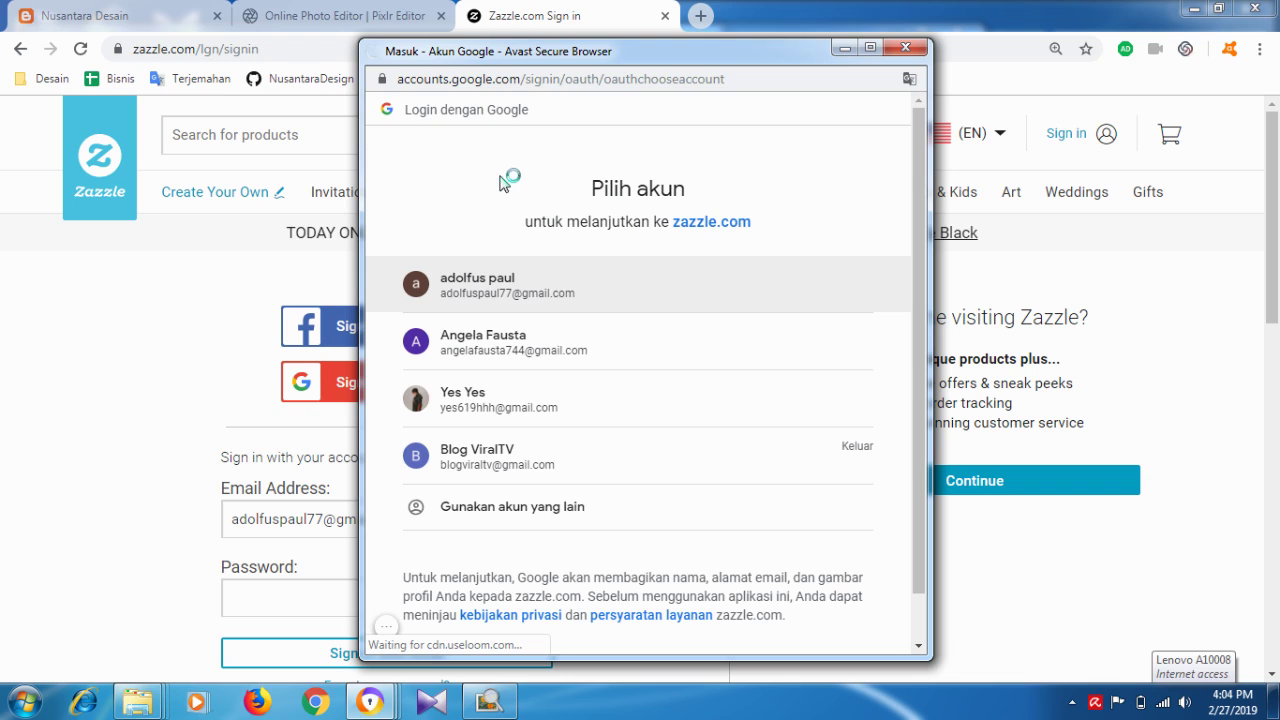
click(480, 287)
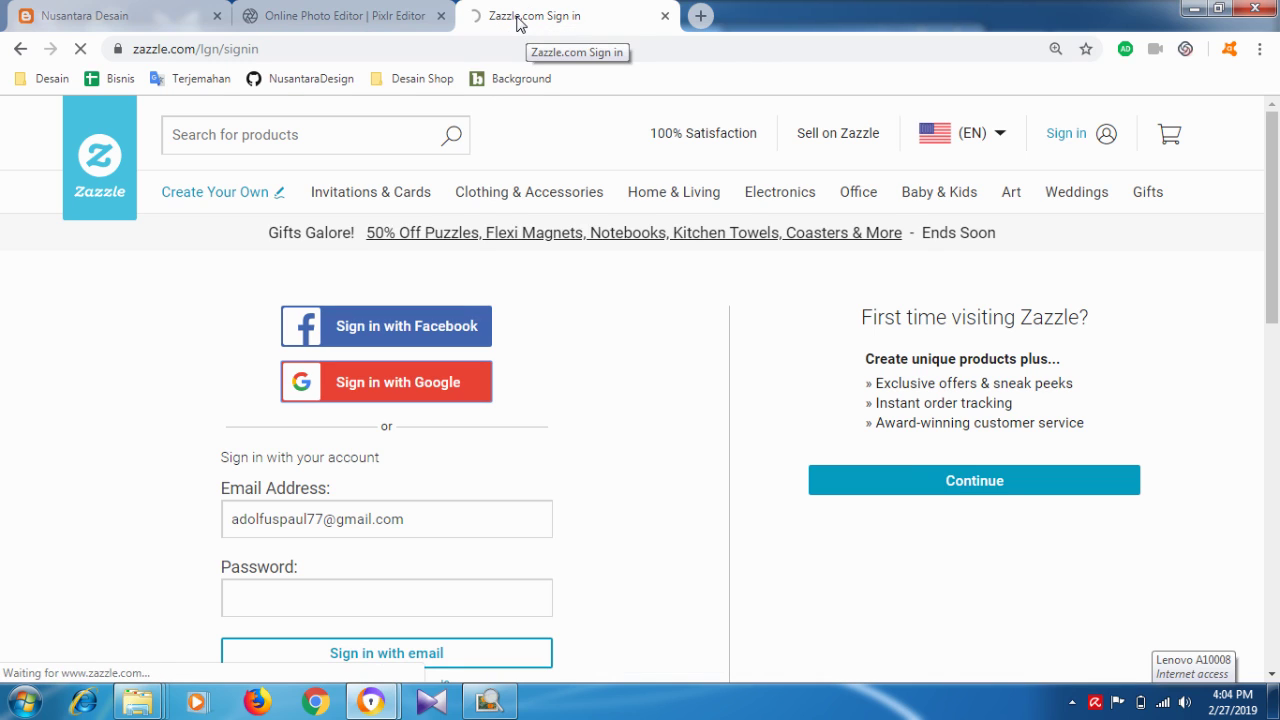
click(386, 8)
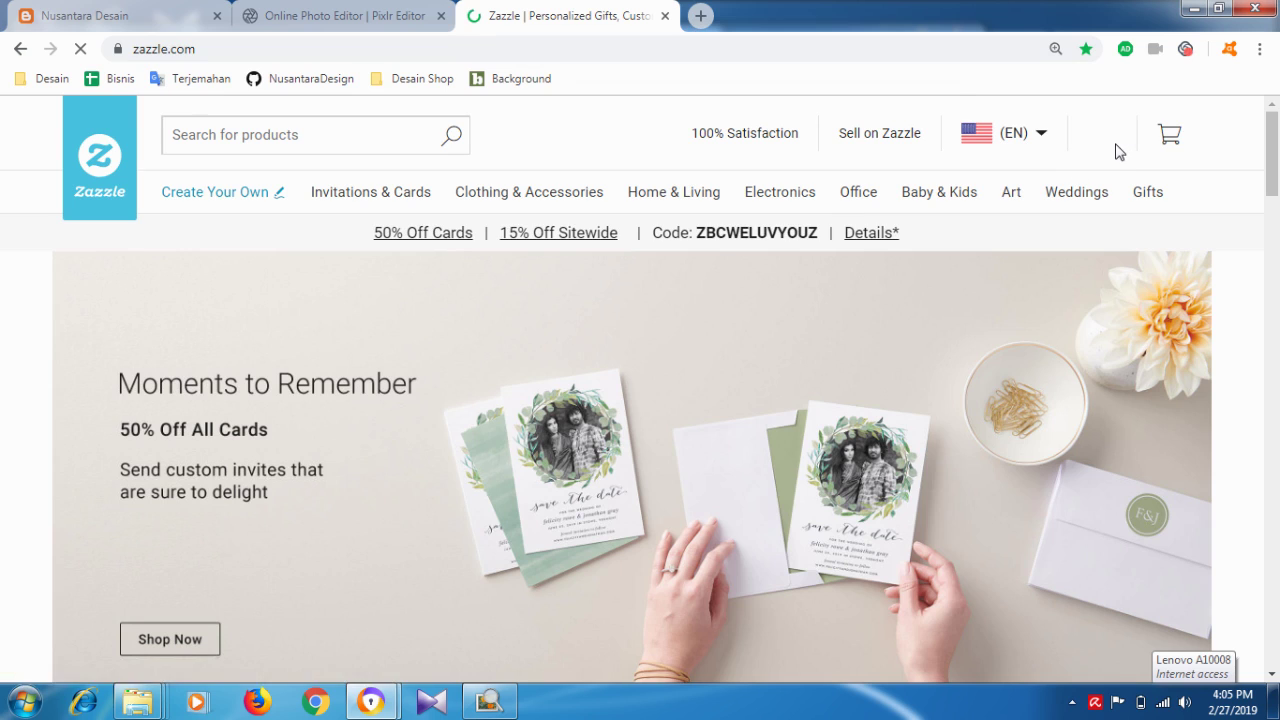
- Open the Collections page of the Zazzle profile in a new browser tab
mouse_move(1117, 143)
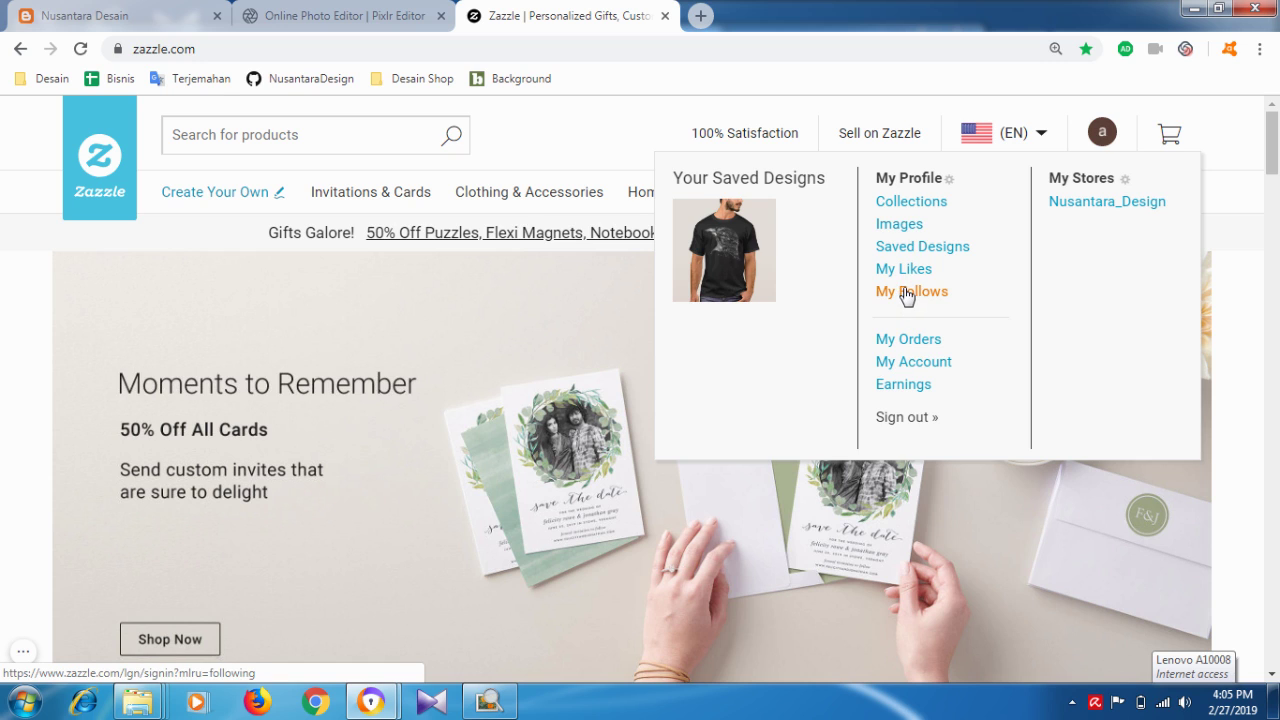
right_click(896, 252)
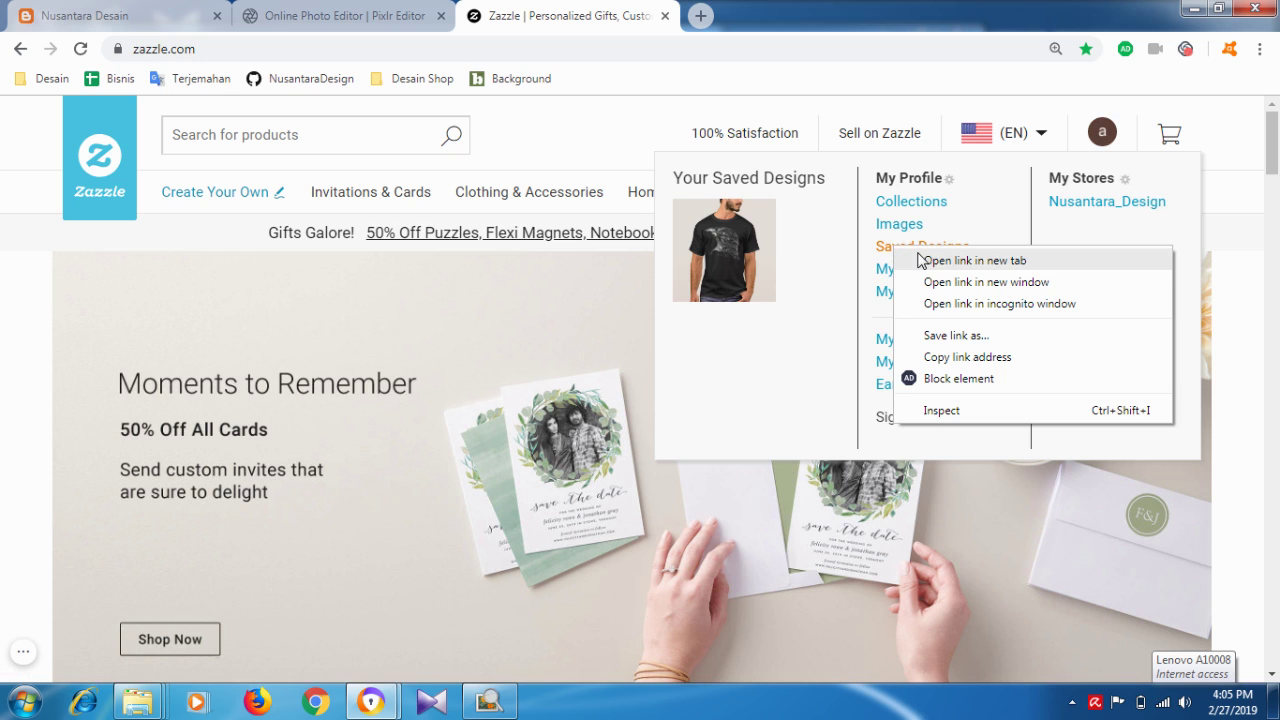
click(1003, 241)
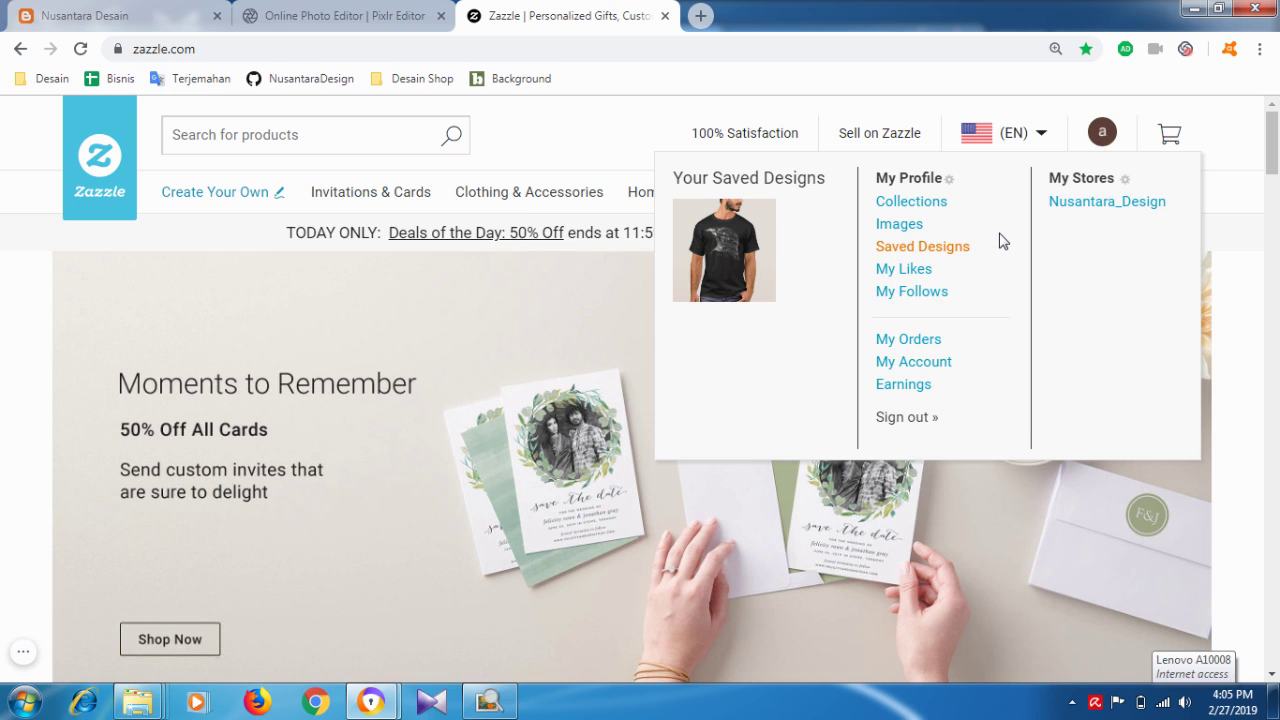
right_click(909, 208)
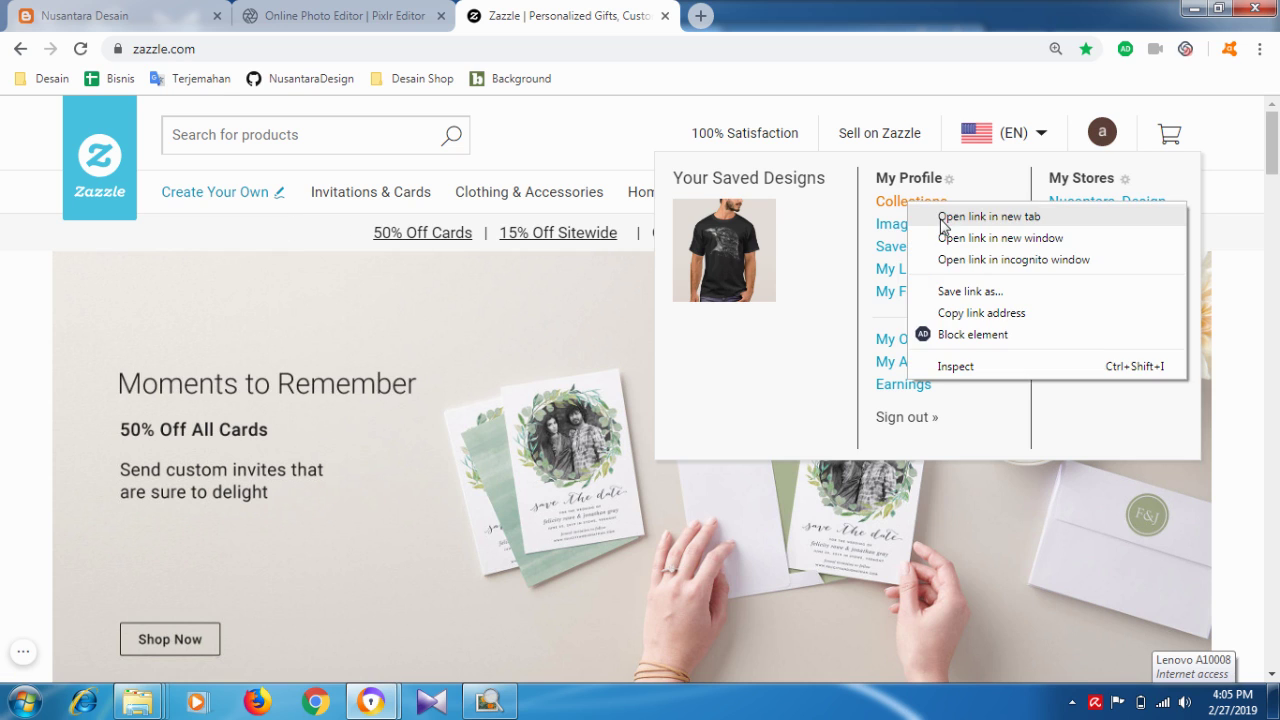
click(944, 215)
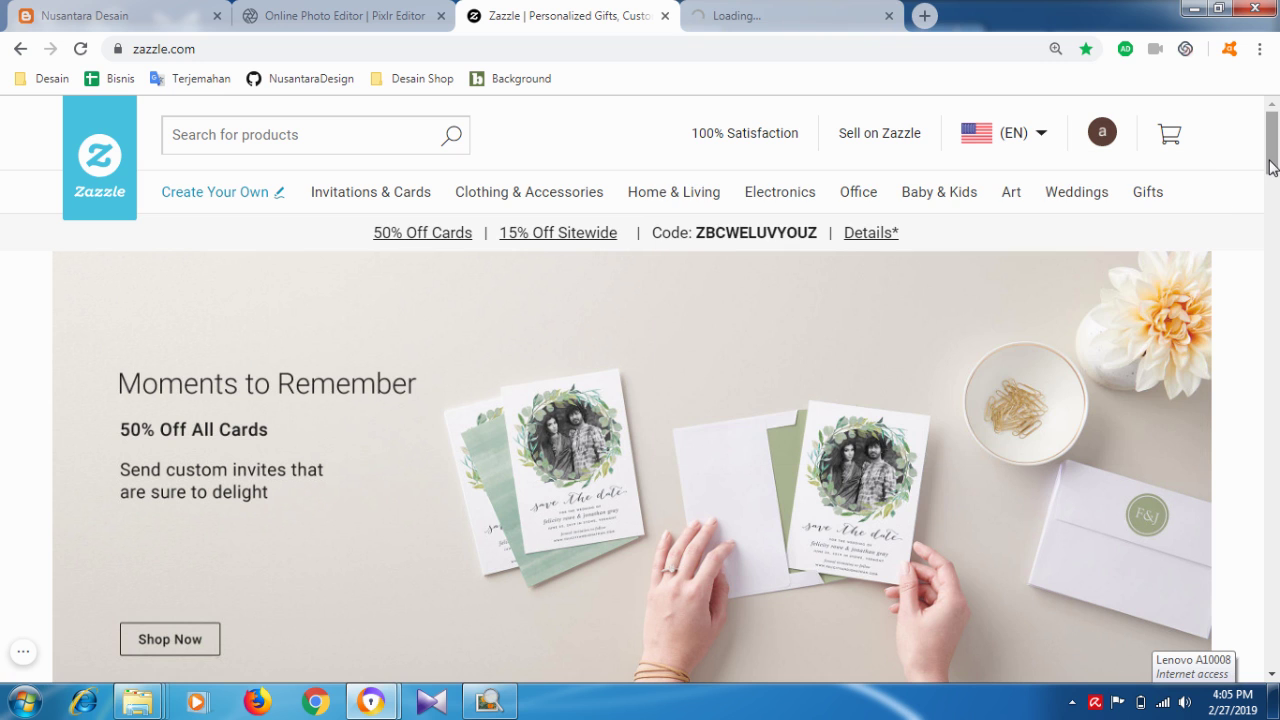
scroll(1272, 167, down, 15)
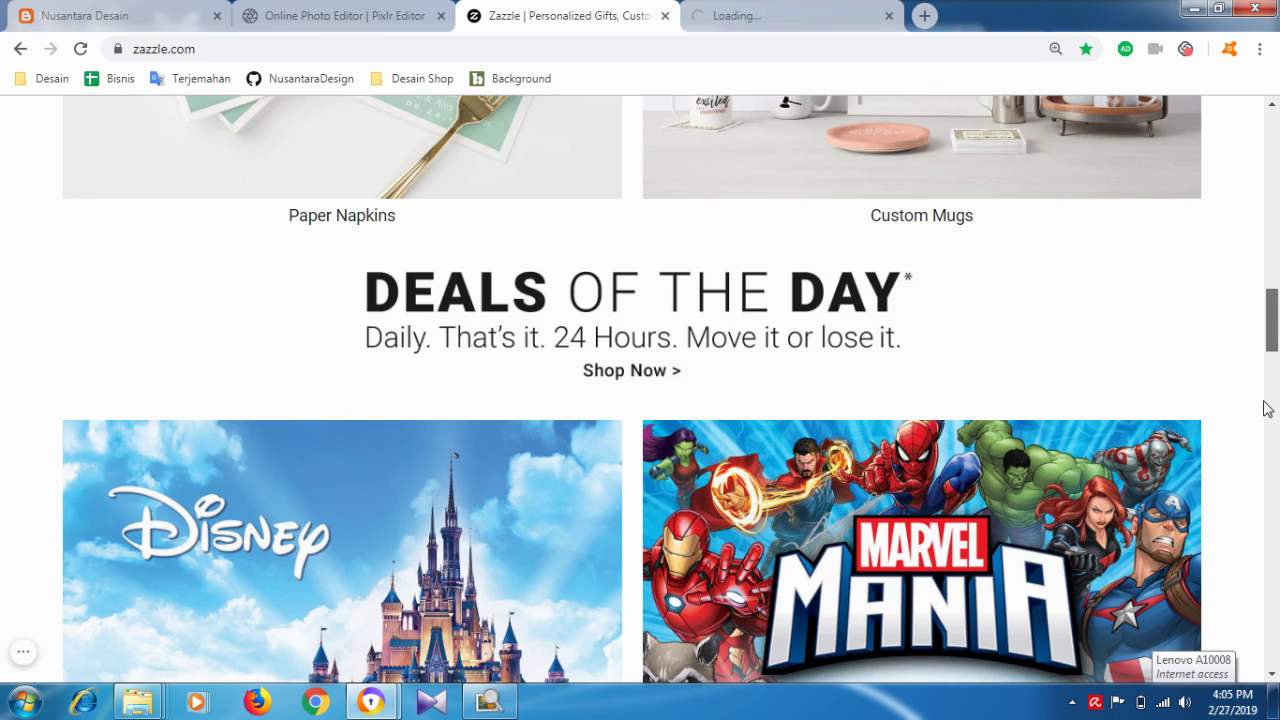
scroll(1266, 408, down, 15)
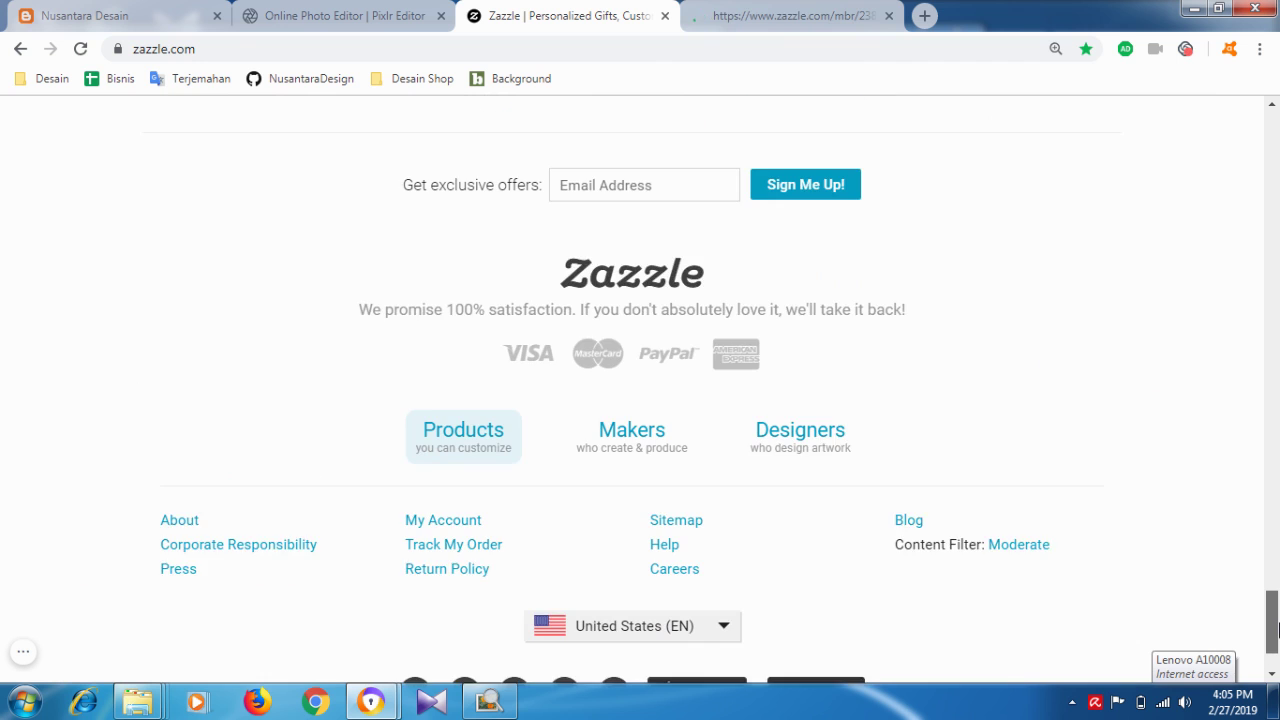
drag(1276, 626, 1269, 163)
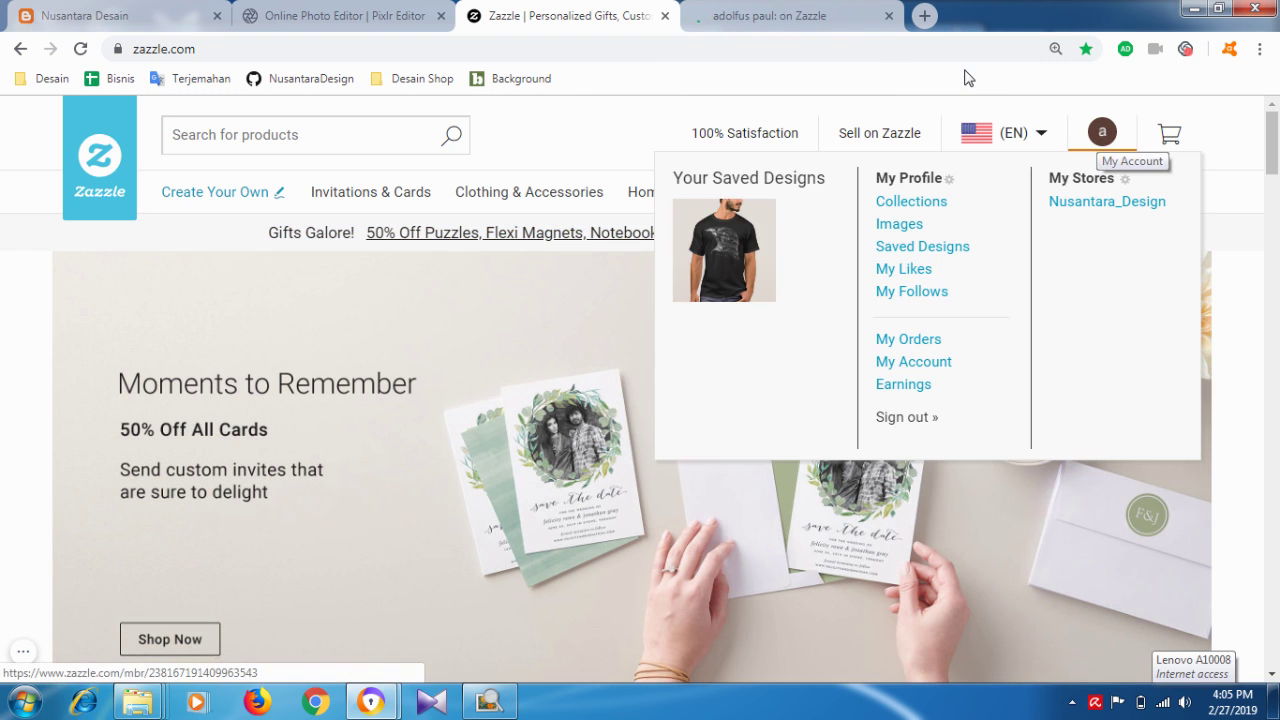
- Open My Products from the profile's Collections page and return to the tab with the Zazzle home page
click(845, 16)
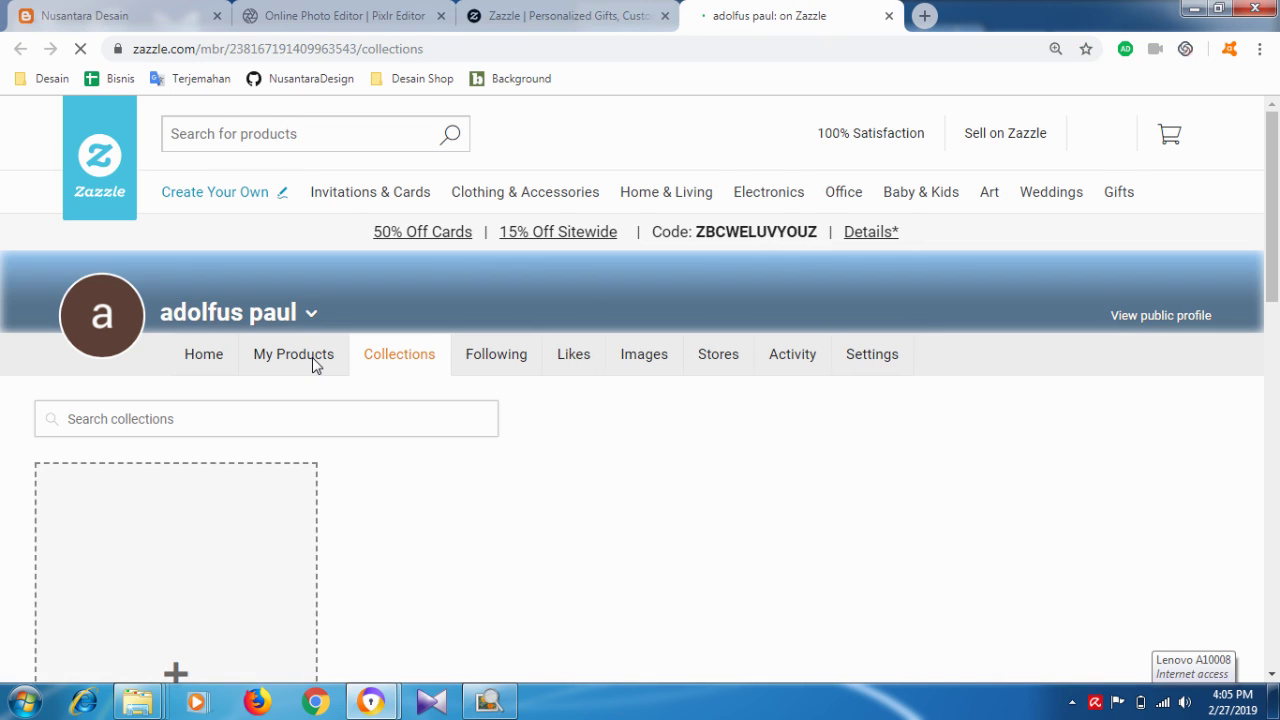
click(315, 366)
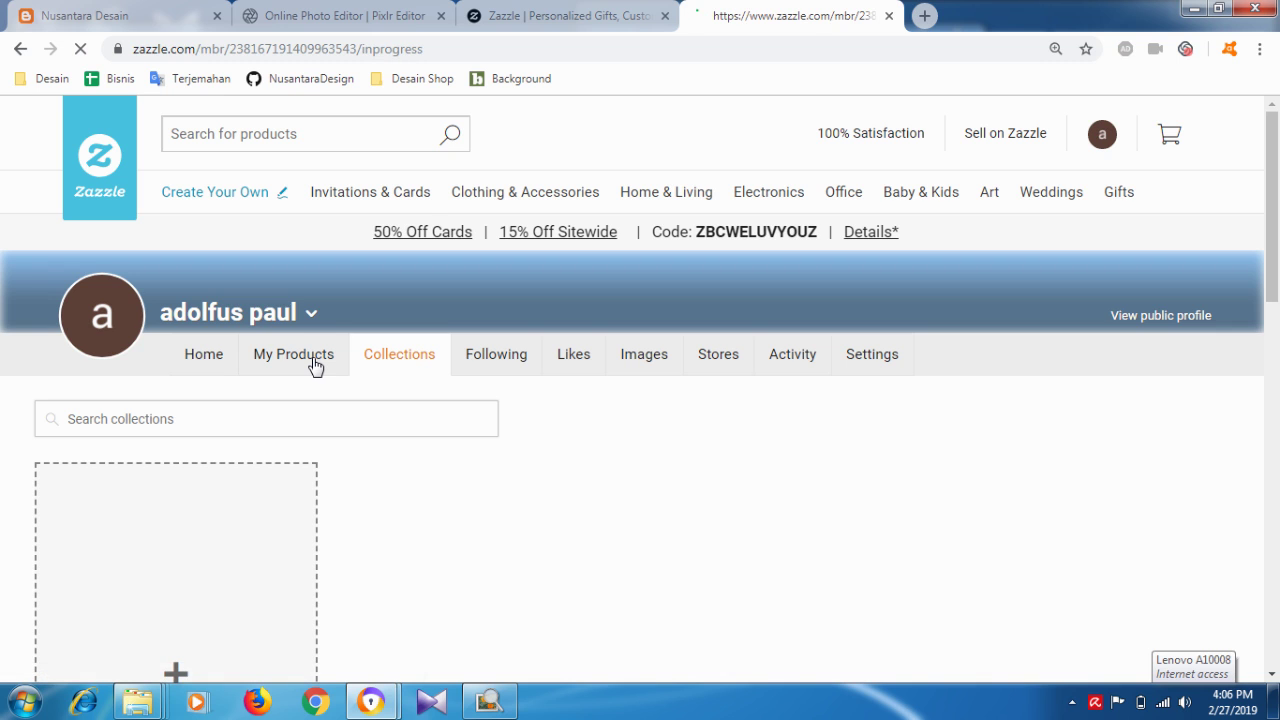
click(575, 12)
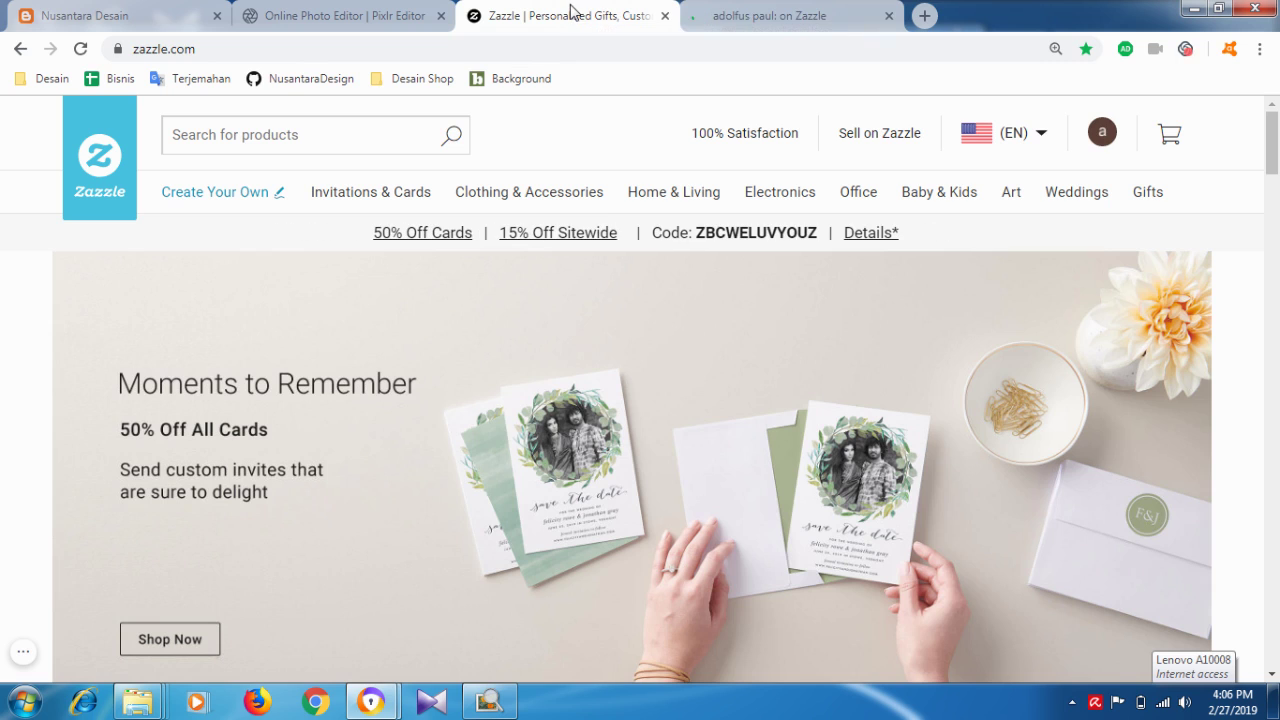
- Open custom product creation from the profile's My Products page and choose T-Shirts in the Men category
click(751, 22)
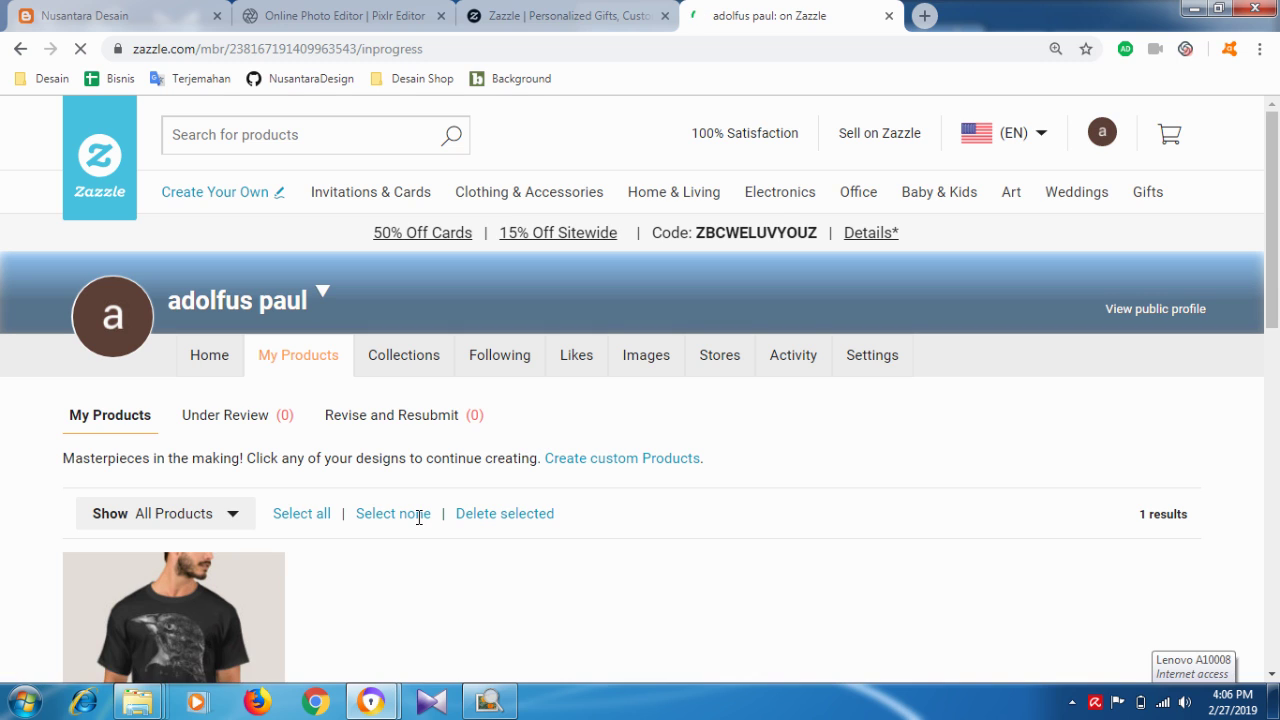
scroll(369, 531, down, 1)
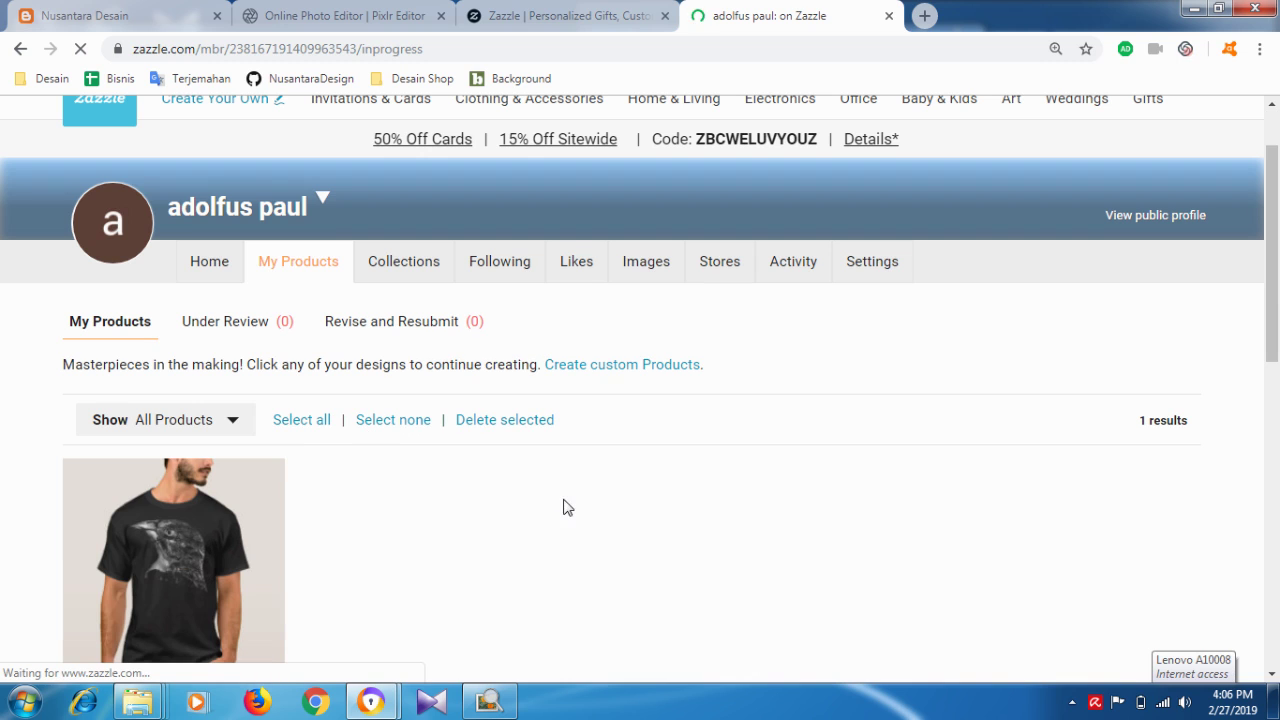
click(626, 376)
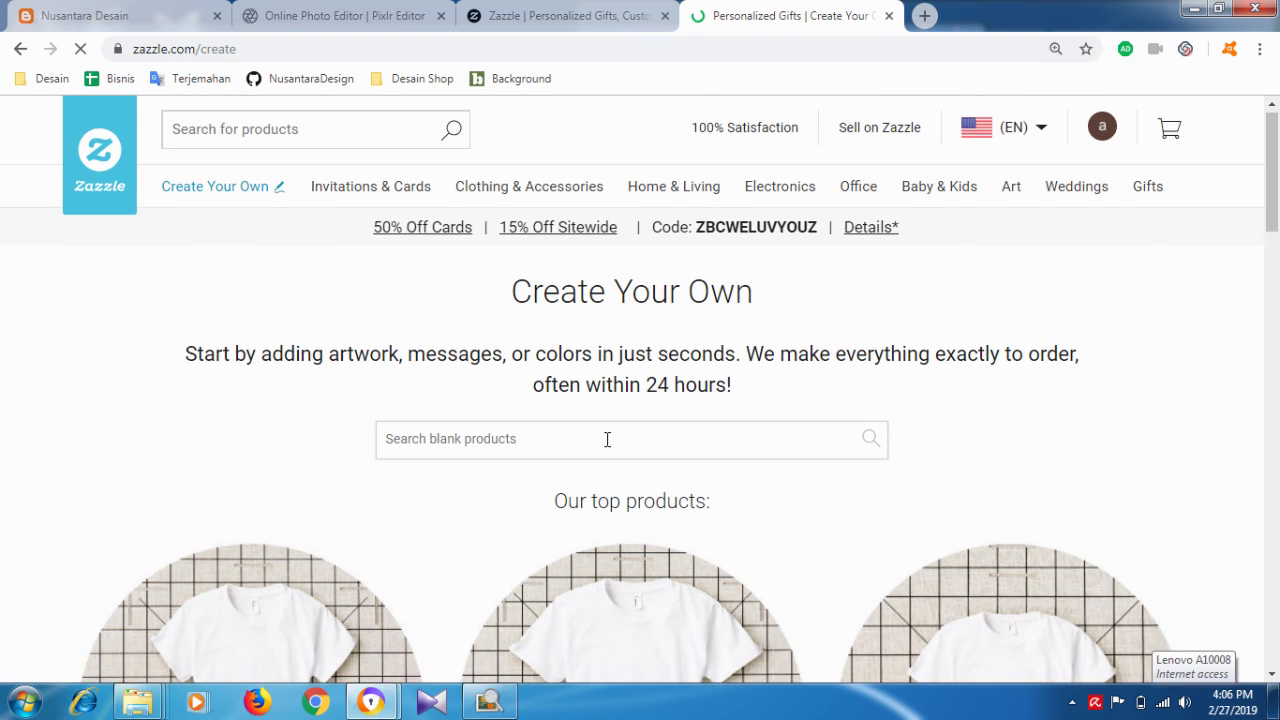
scroll(615, 433, down, 3)
scroll(624, 429, down, 8)
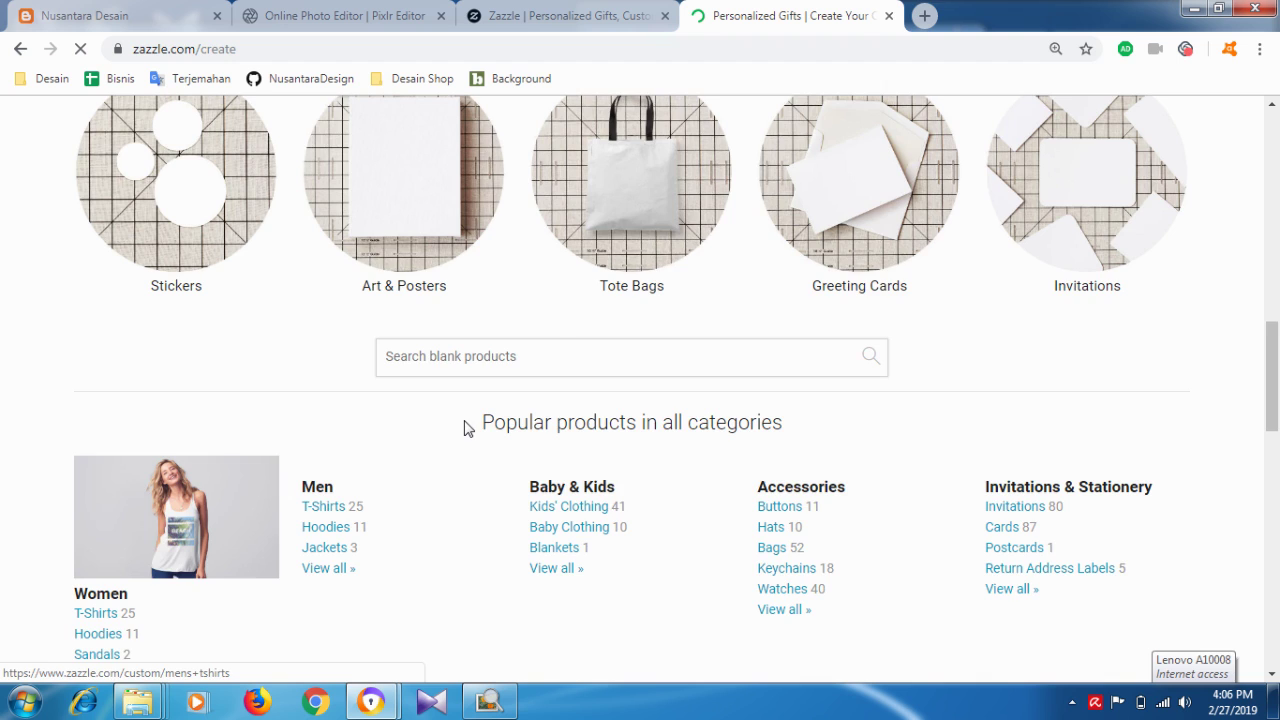
scroll(464, 428, down, 1)
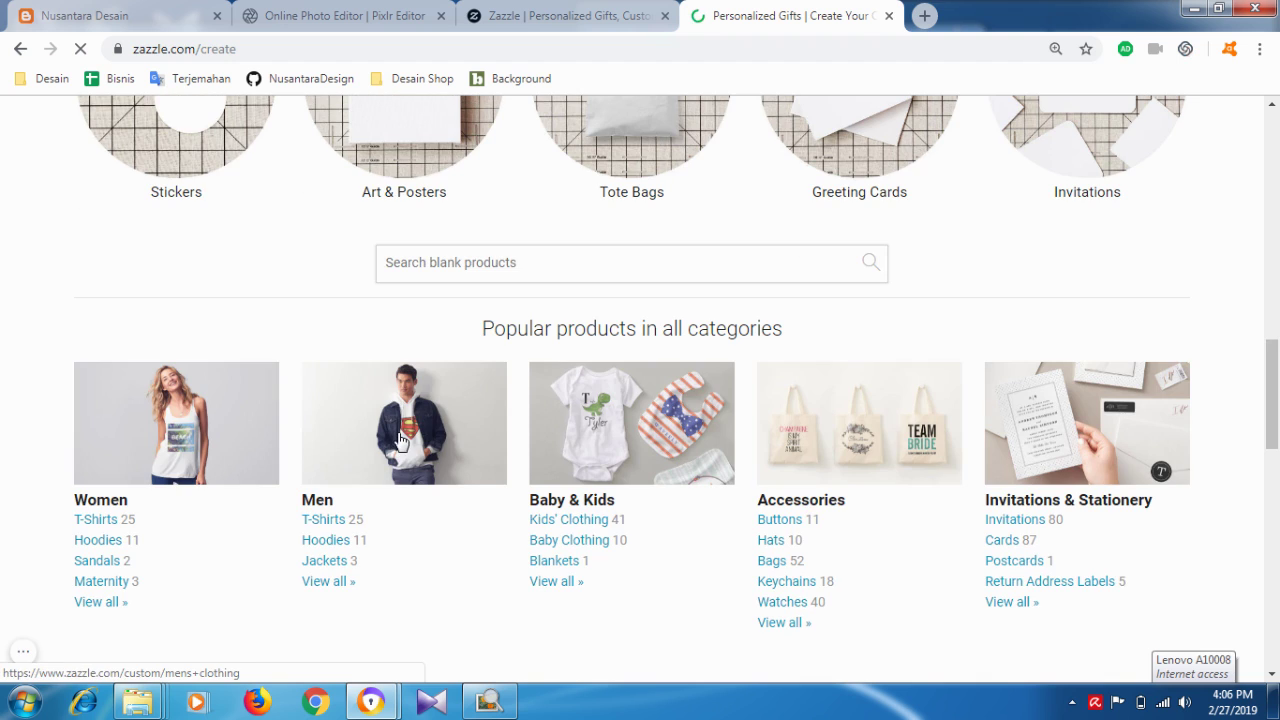
click(322, 530)
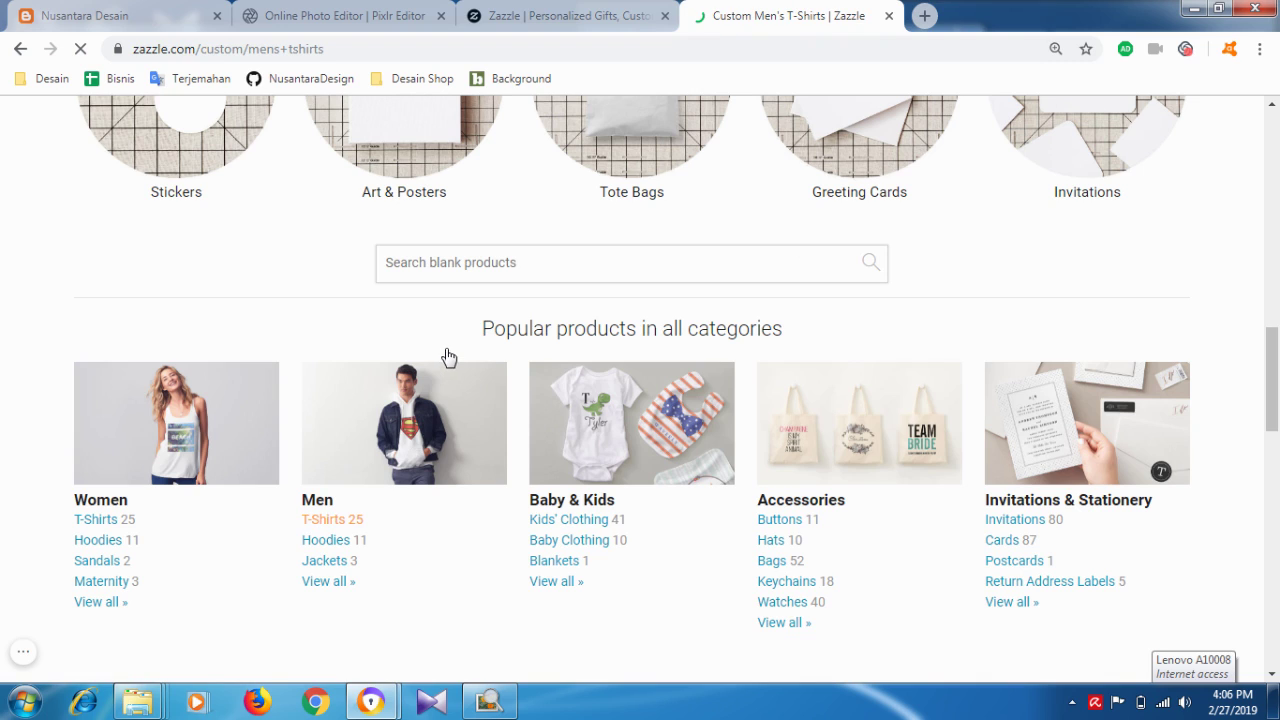
- Close the Pixlr Editor tab without saving its changes and return to the Custom Men's T-Shirts page
click(541, 20)
click(287, 20)
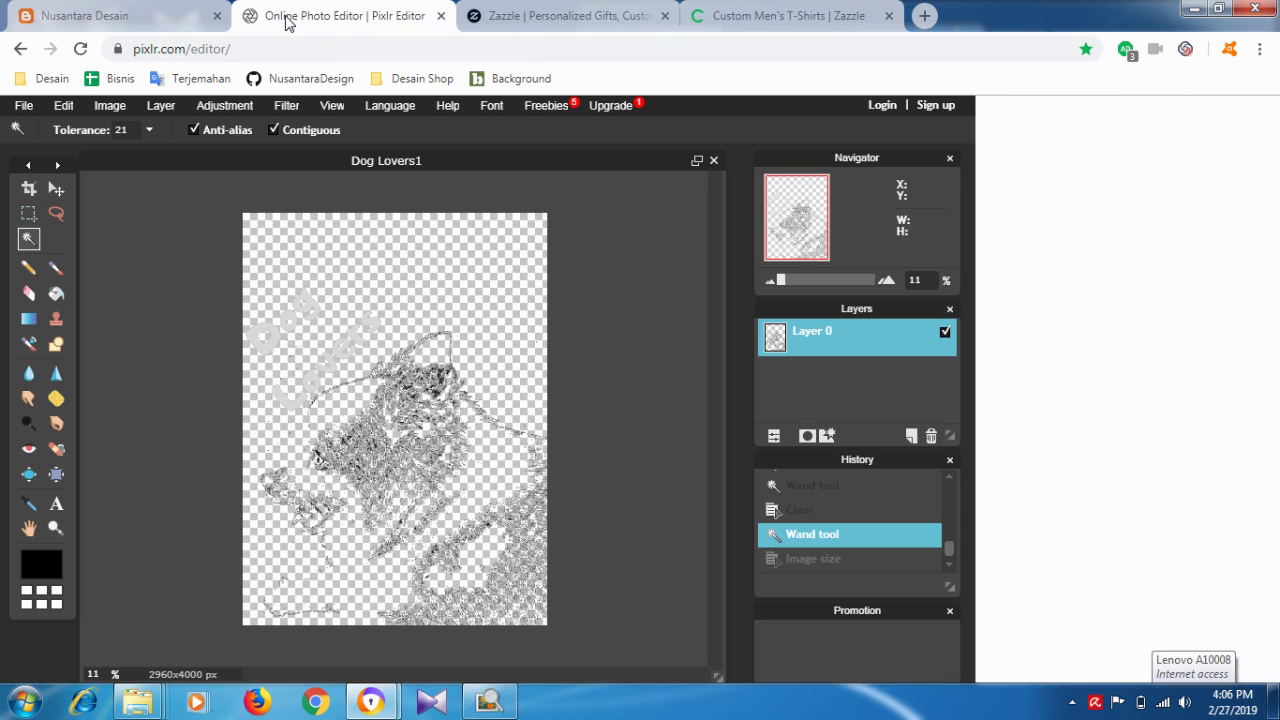
click(439, 17)
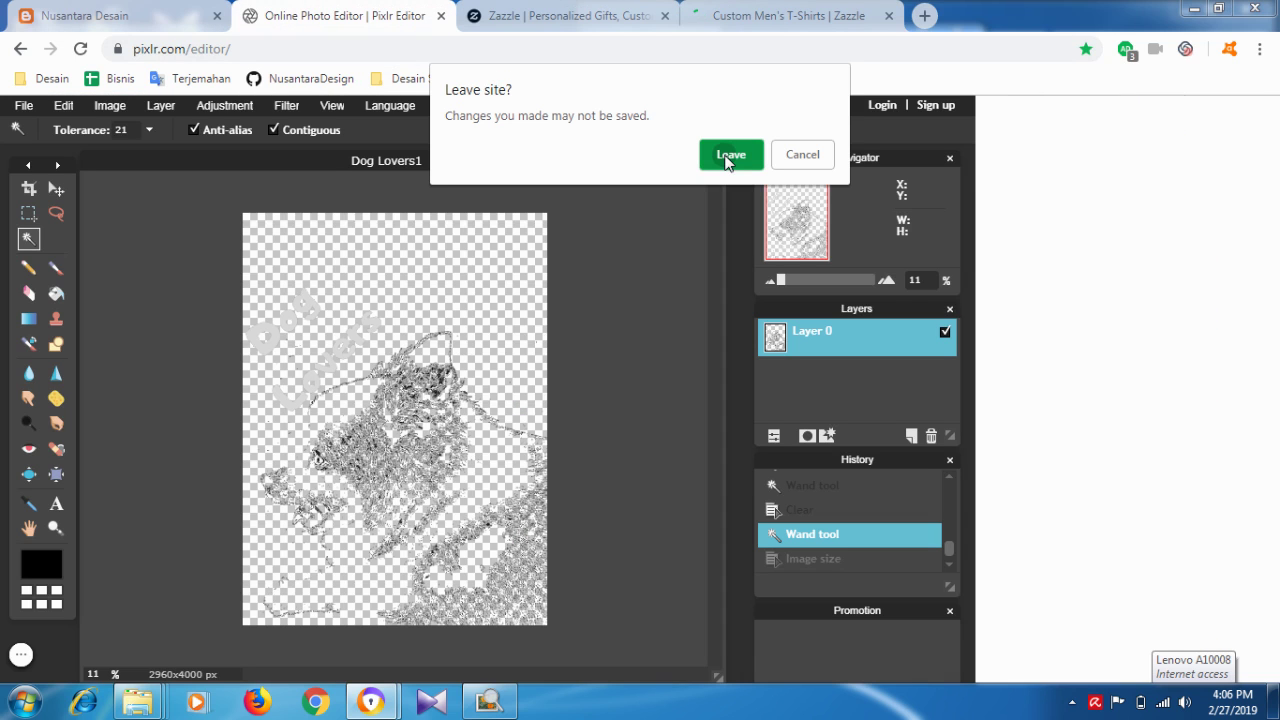
click(730, 155)
click(507, 18)
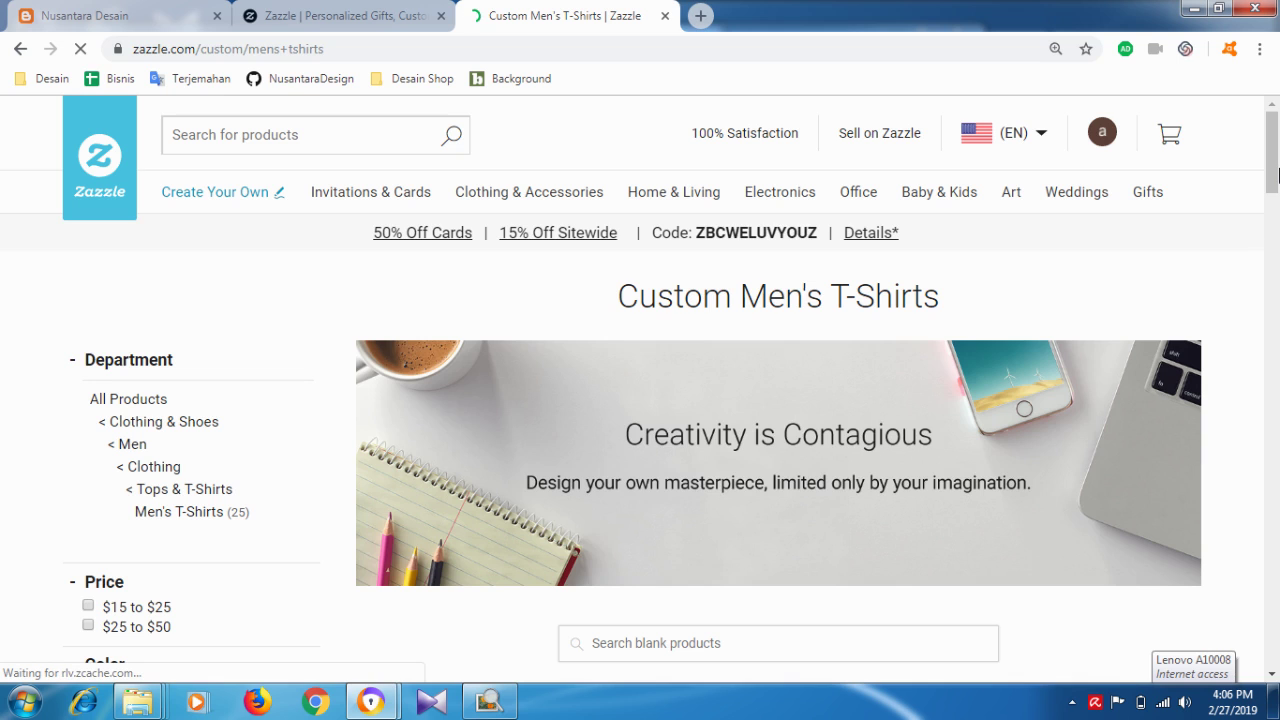
- Choose the black Men's Basic Dark T-Shirt and open its design for editing
drag(1277, 175, 1276, 272)
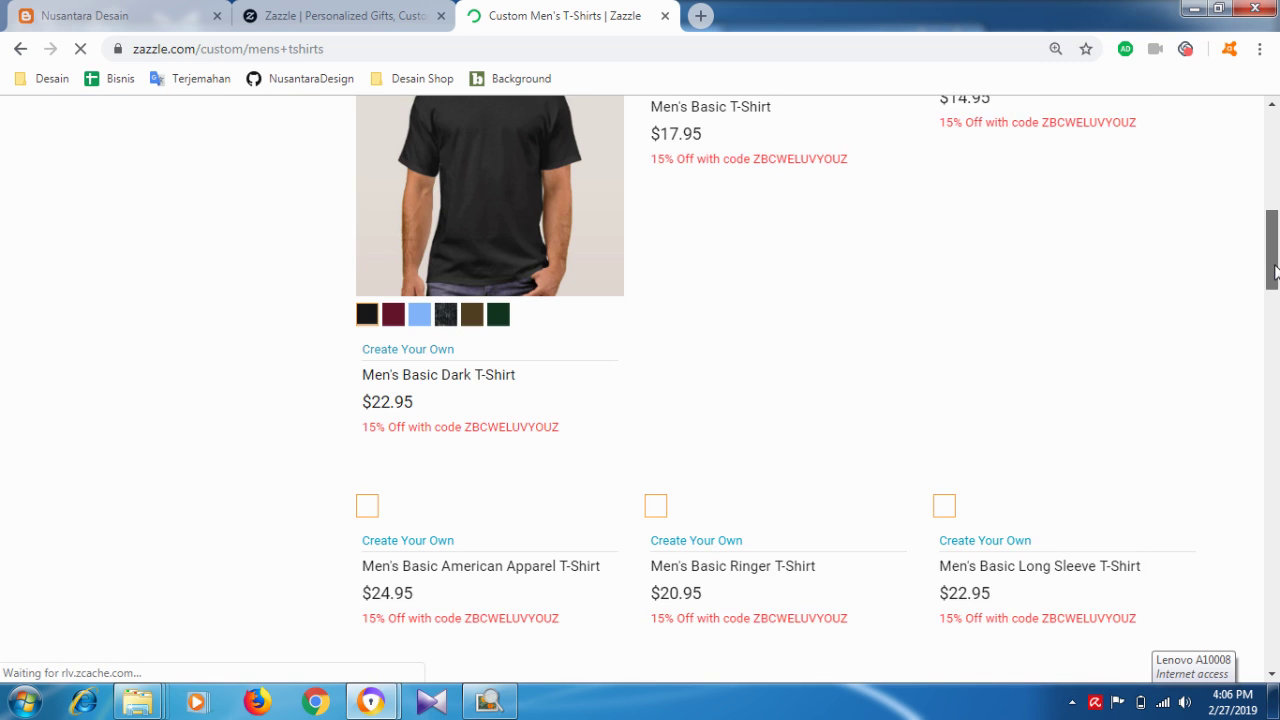
scroll(1277, 230, up, 2)
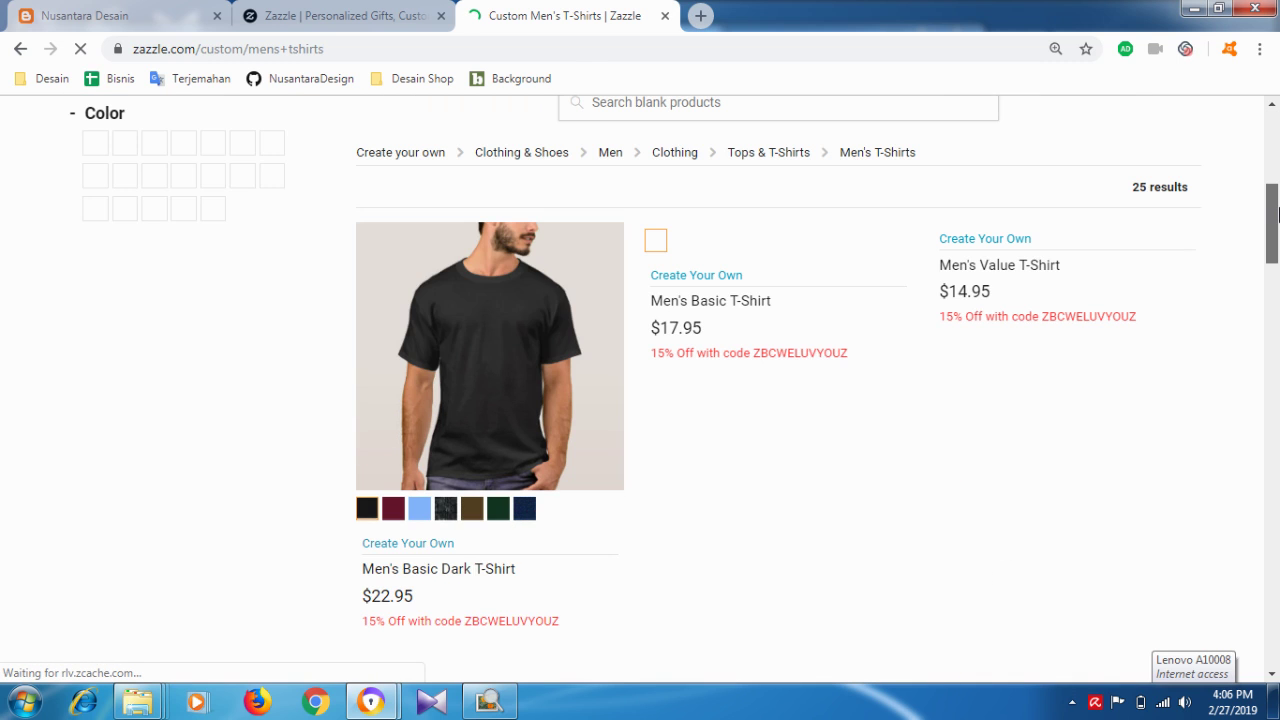
scroll(501, 439, up, 2)
scroll(480, 434, down, 2)
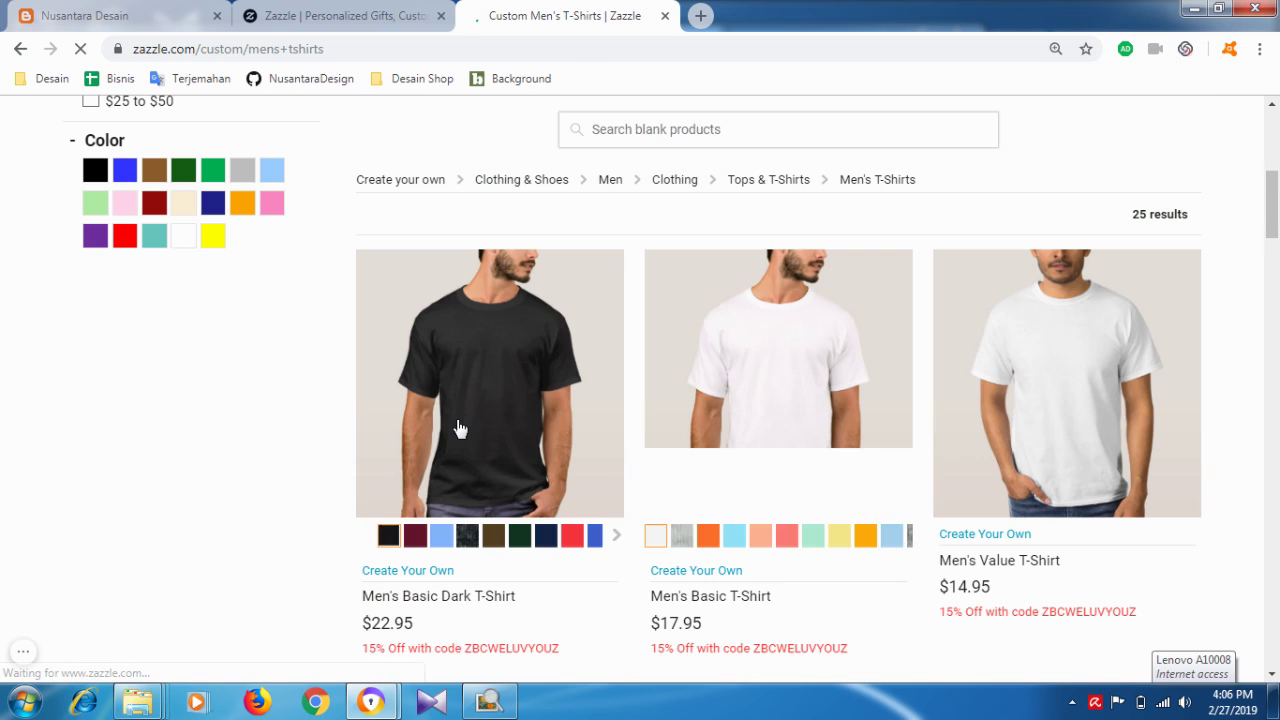
click(459, 429)
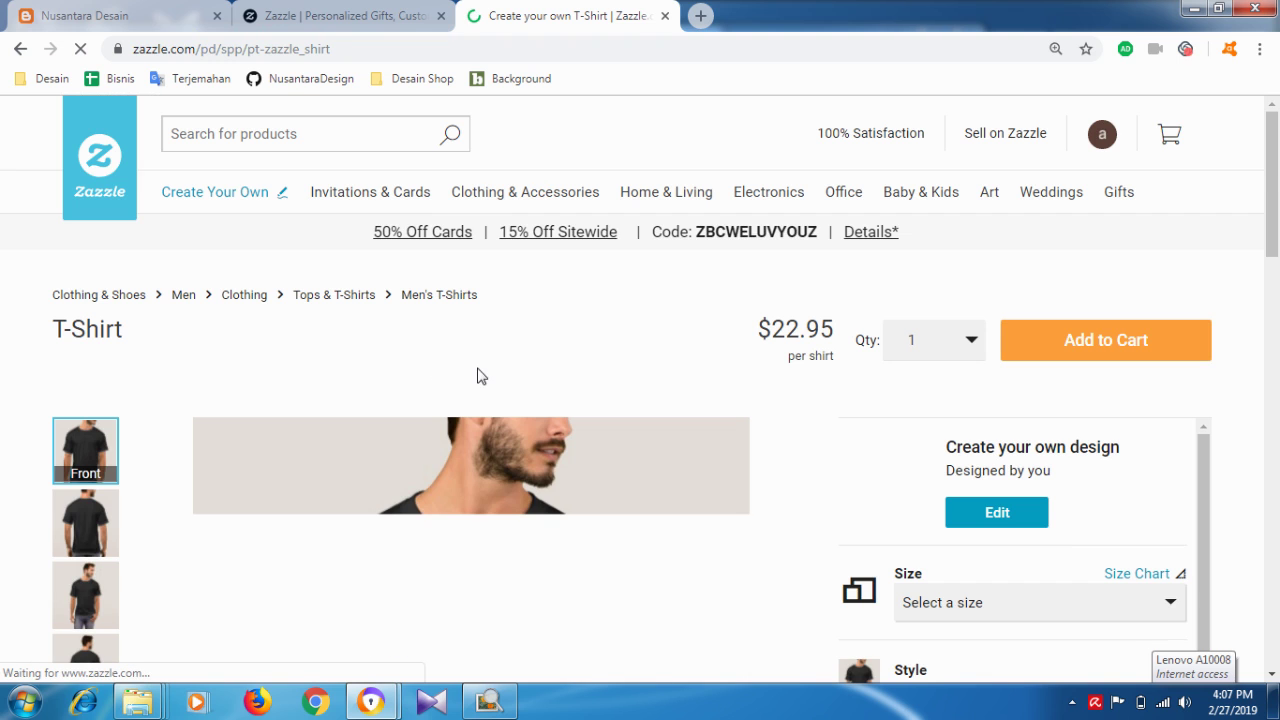
scroll(827, 396, down, 1)
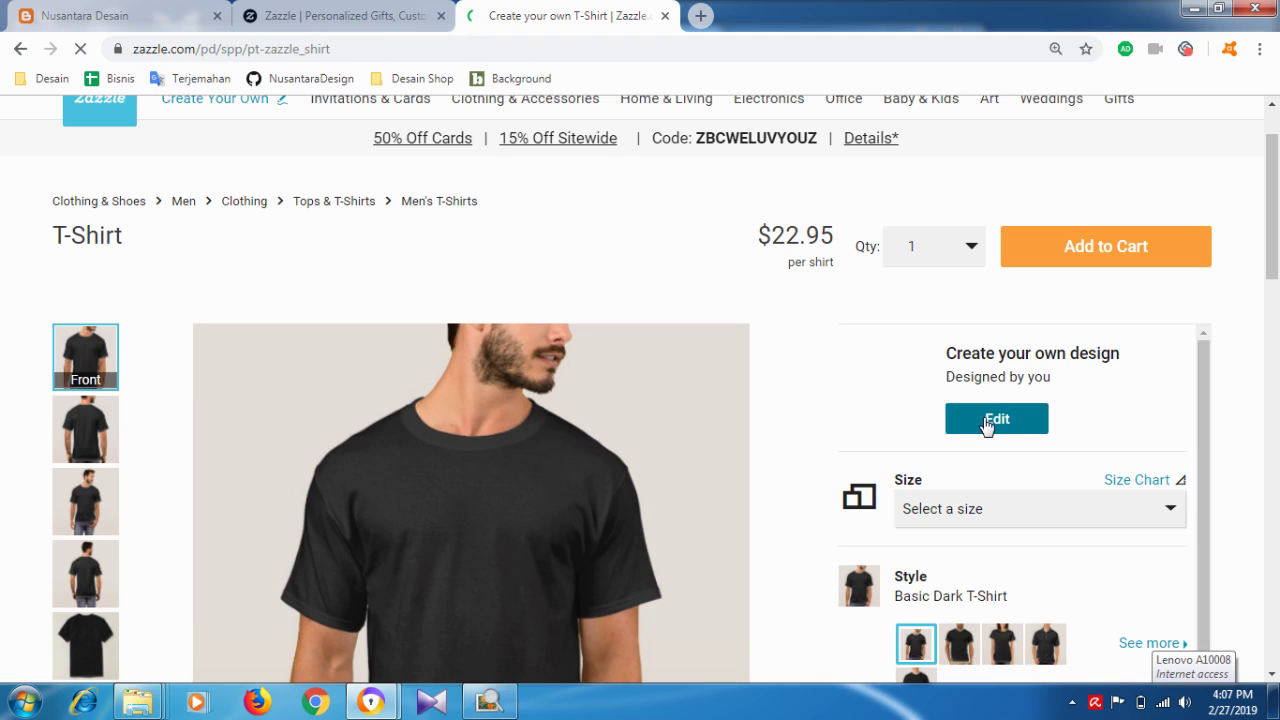
click(986, 424)
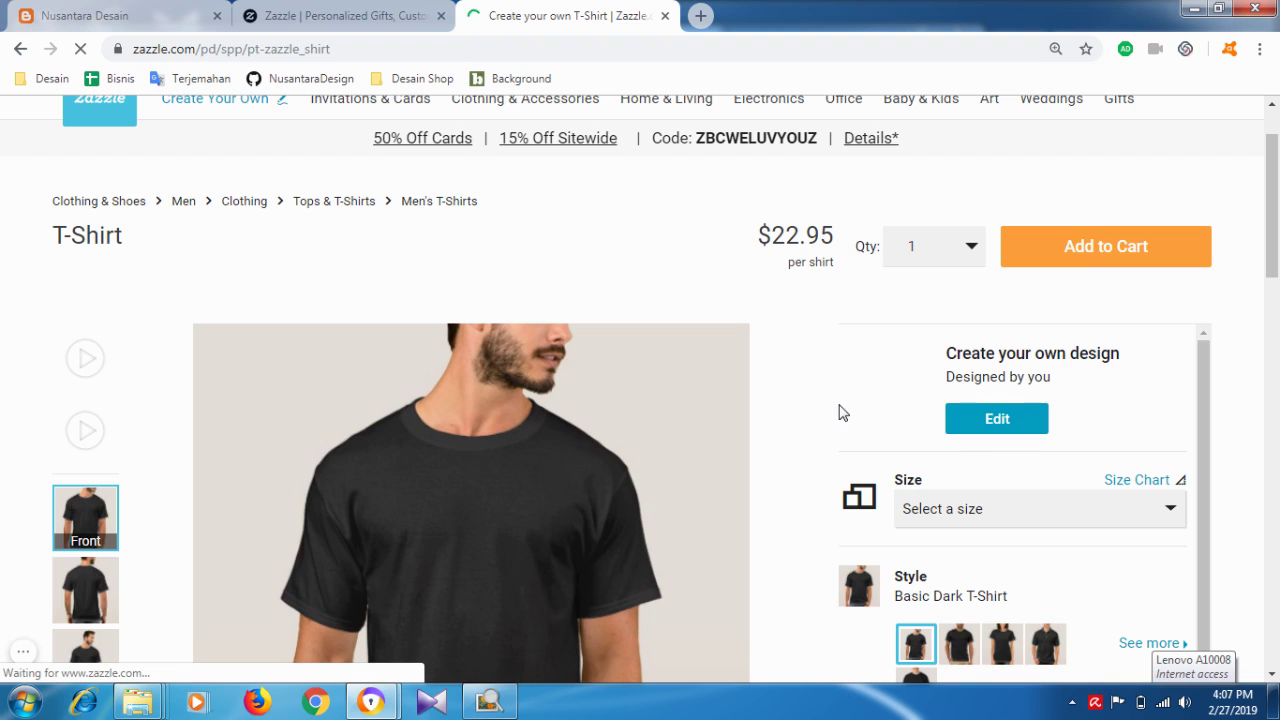
scroll(851, 400, down, 1)
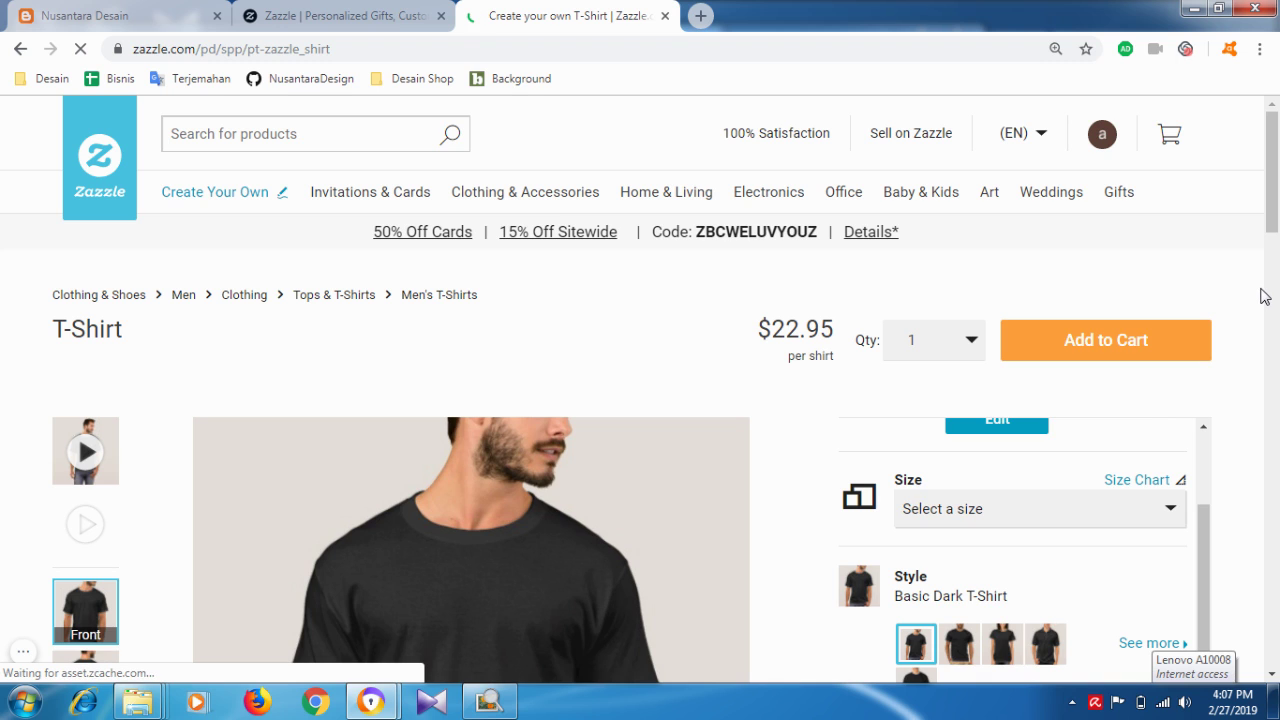
scroll(1263, 297, down, 1)
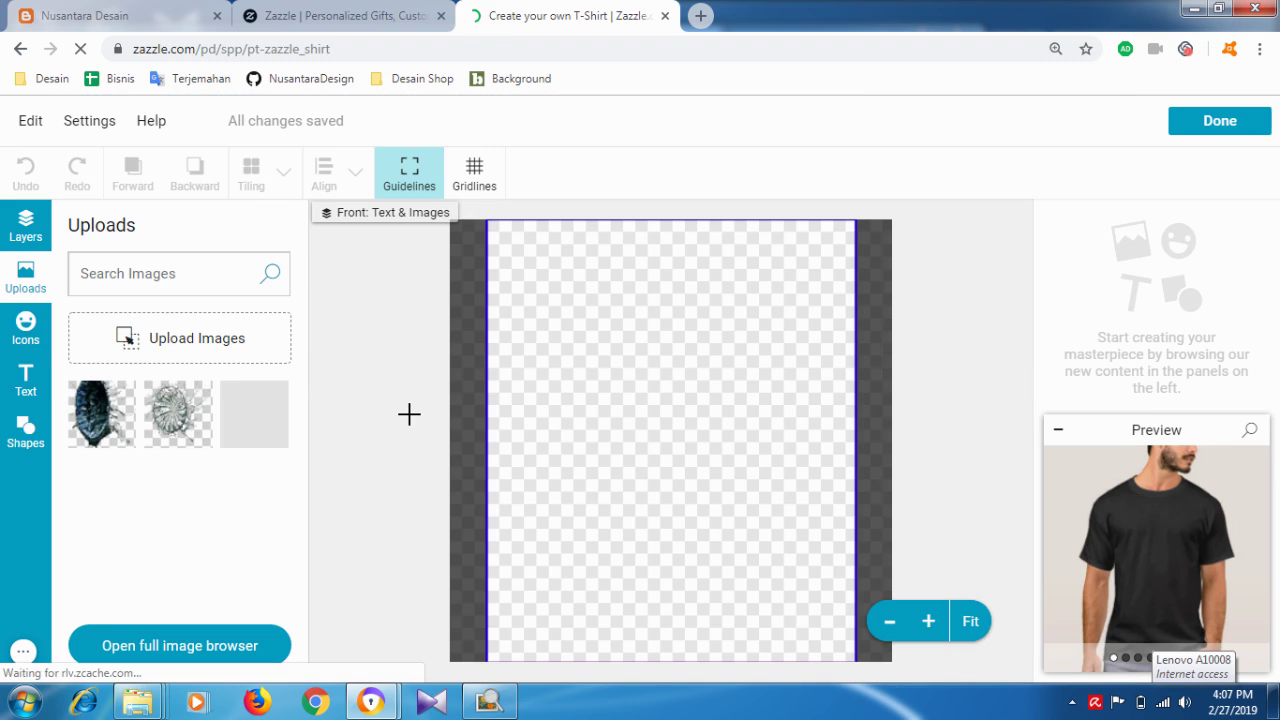
- Upload the Dog Lovers1 image from the Nusantara Design folder and place it on the front of the shirt
click(195, 352)
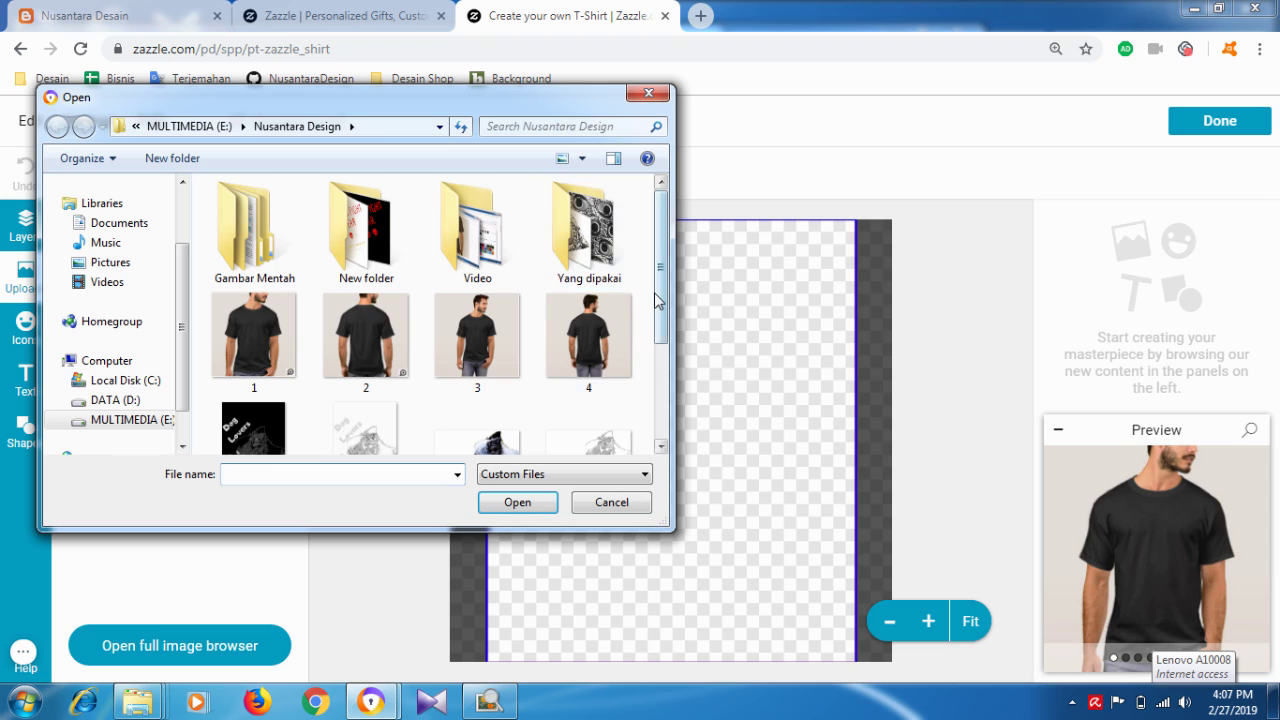
drag(660, 300, 655, 444)
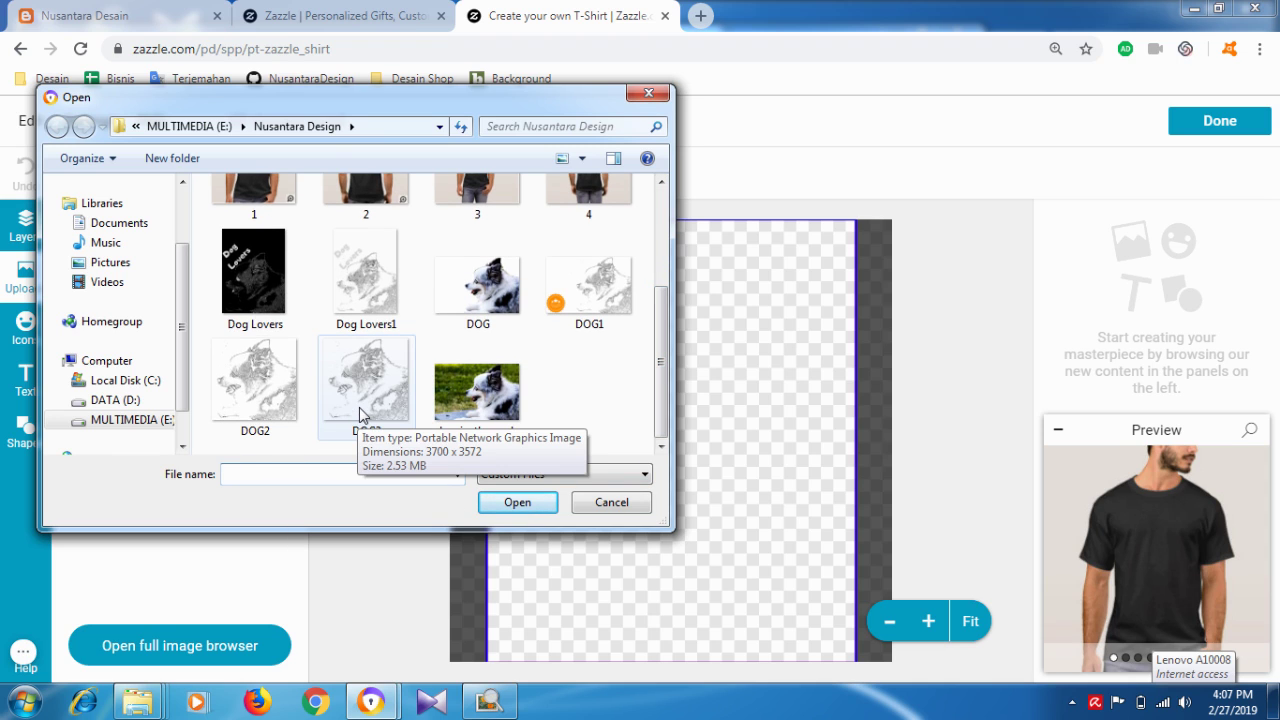
click(366, 318)
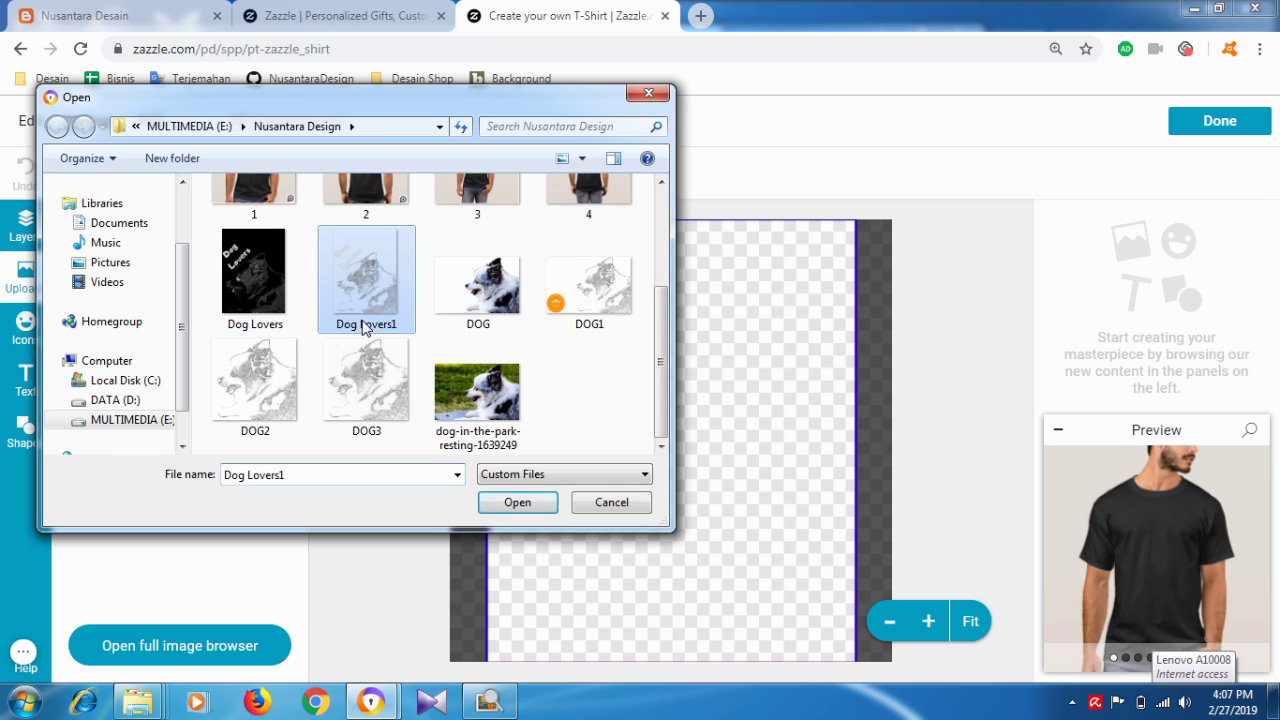
click(505, 502)
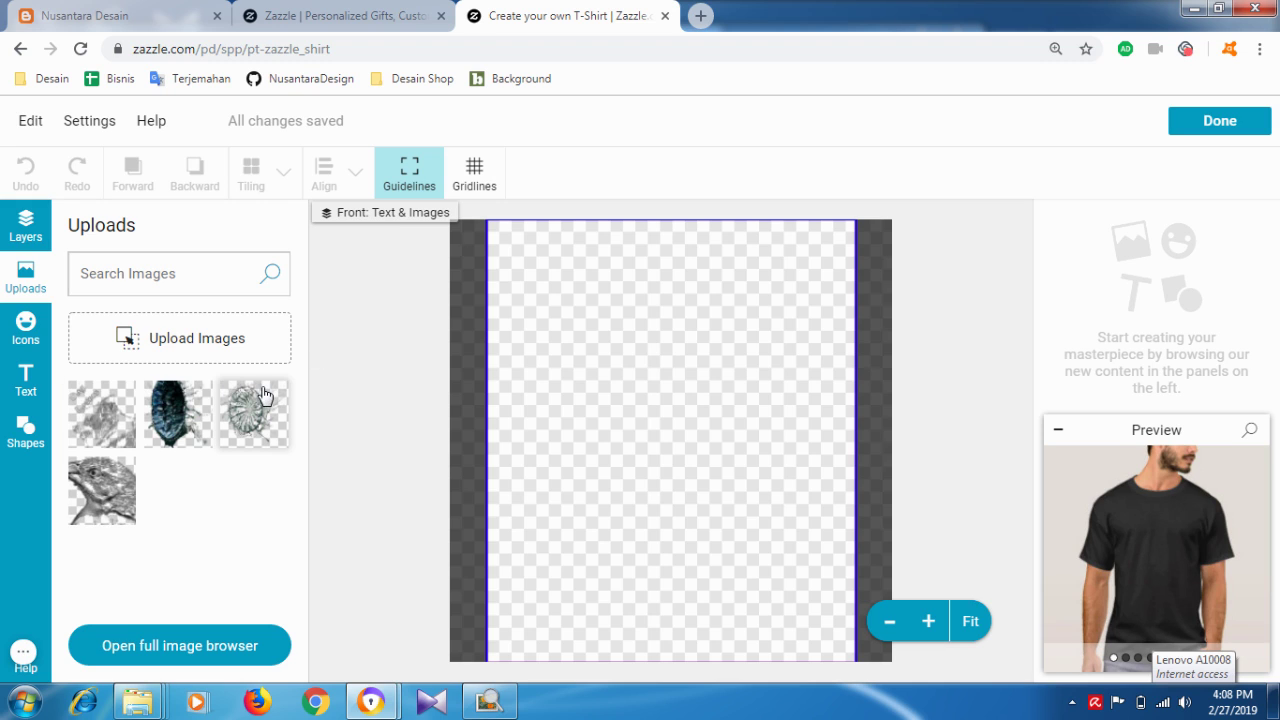
click(117, 412)
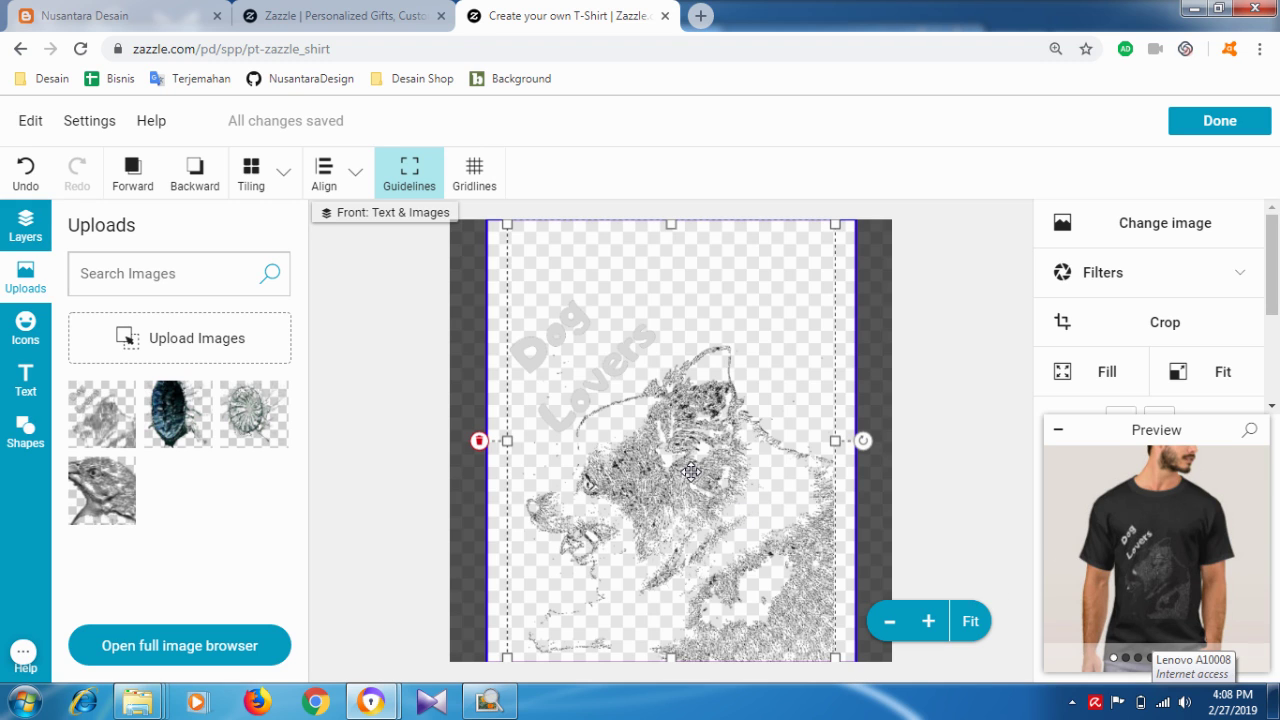
- Enlarge the Dog Lovers image to the full width of the print area, shift it up towards the collar, and deselect it
drag(691, 472, 698, 407)
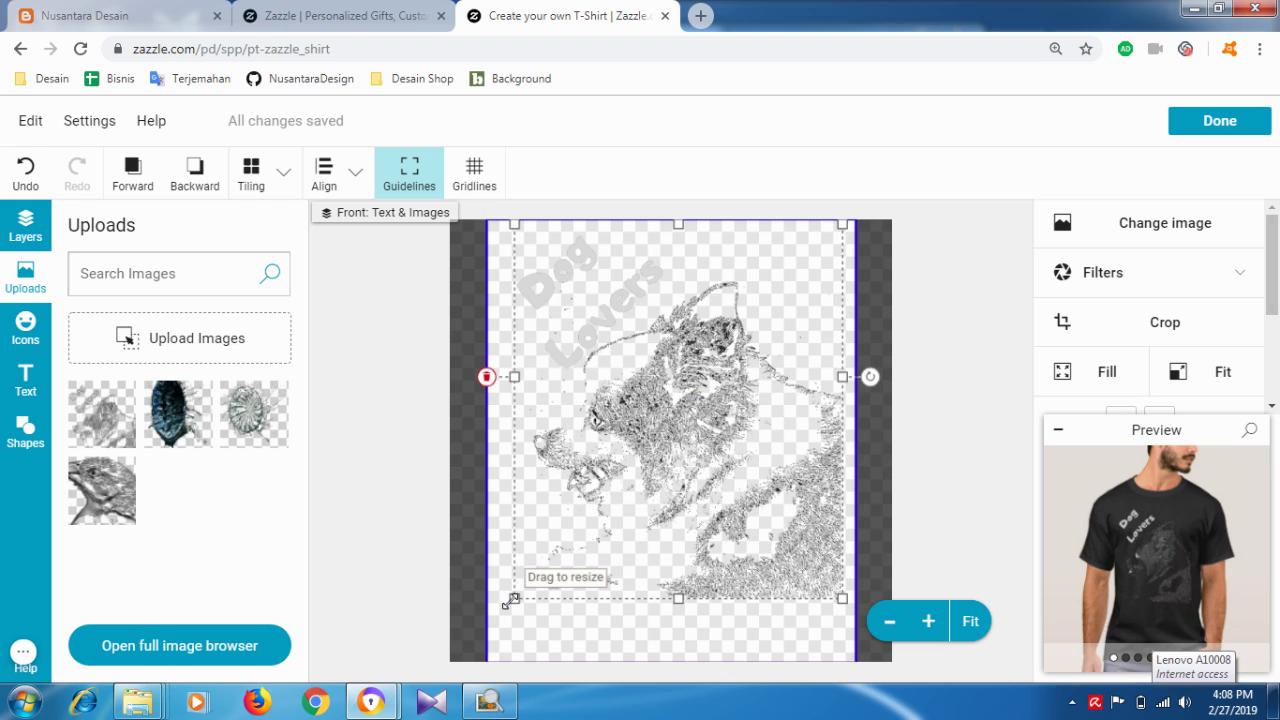
drag(513, 598, 487, 620)
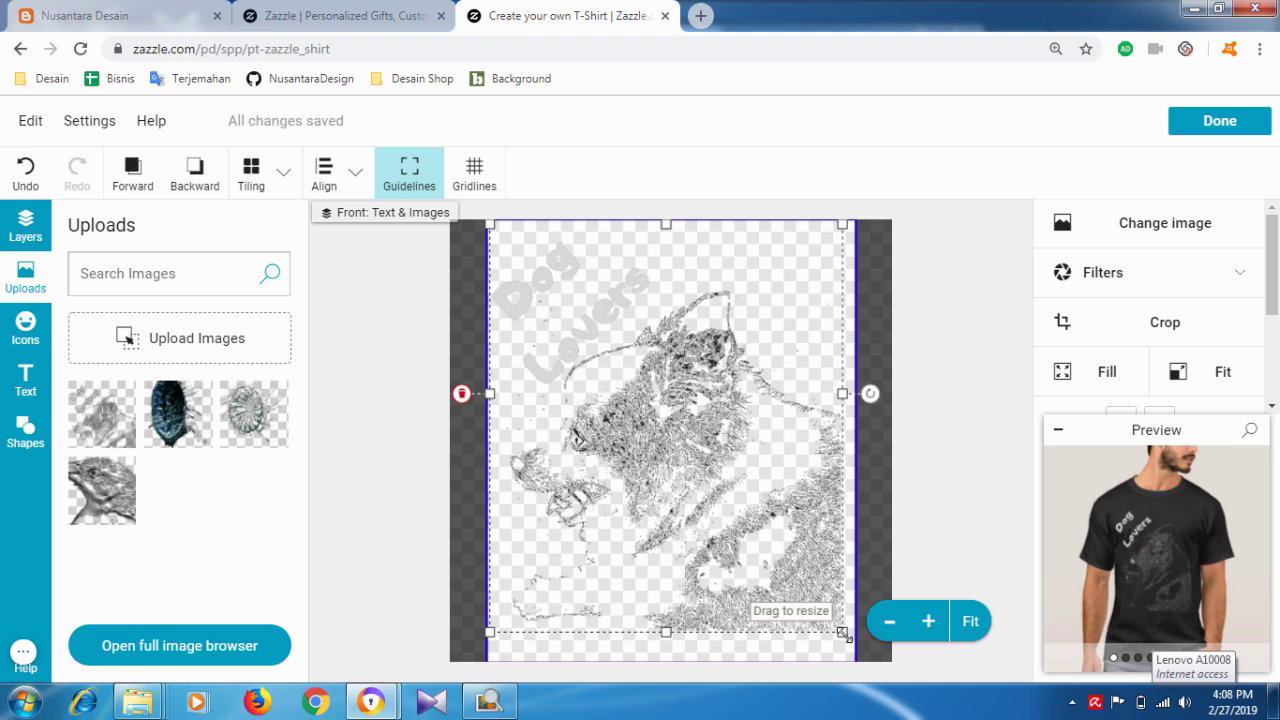
drag(843, 634, 855, 645)
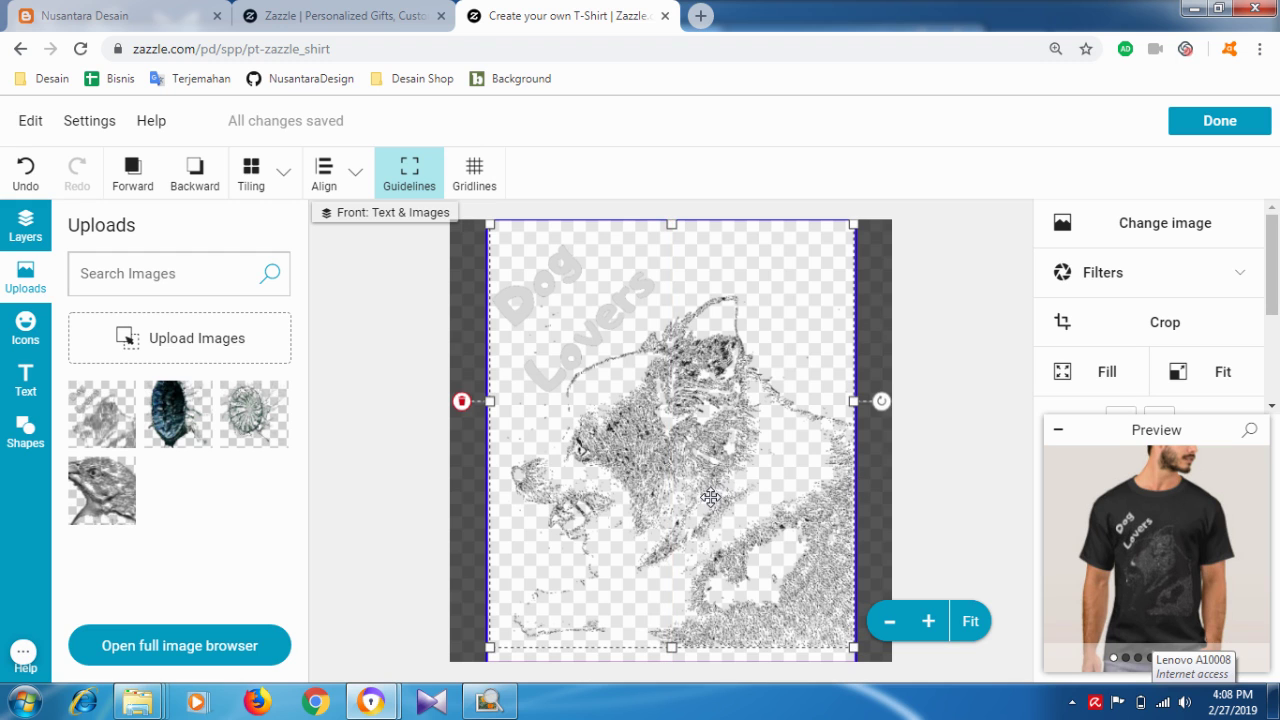
drag(713, 497, 711, 473)
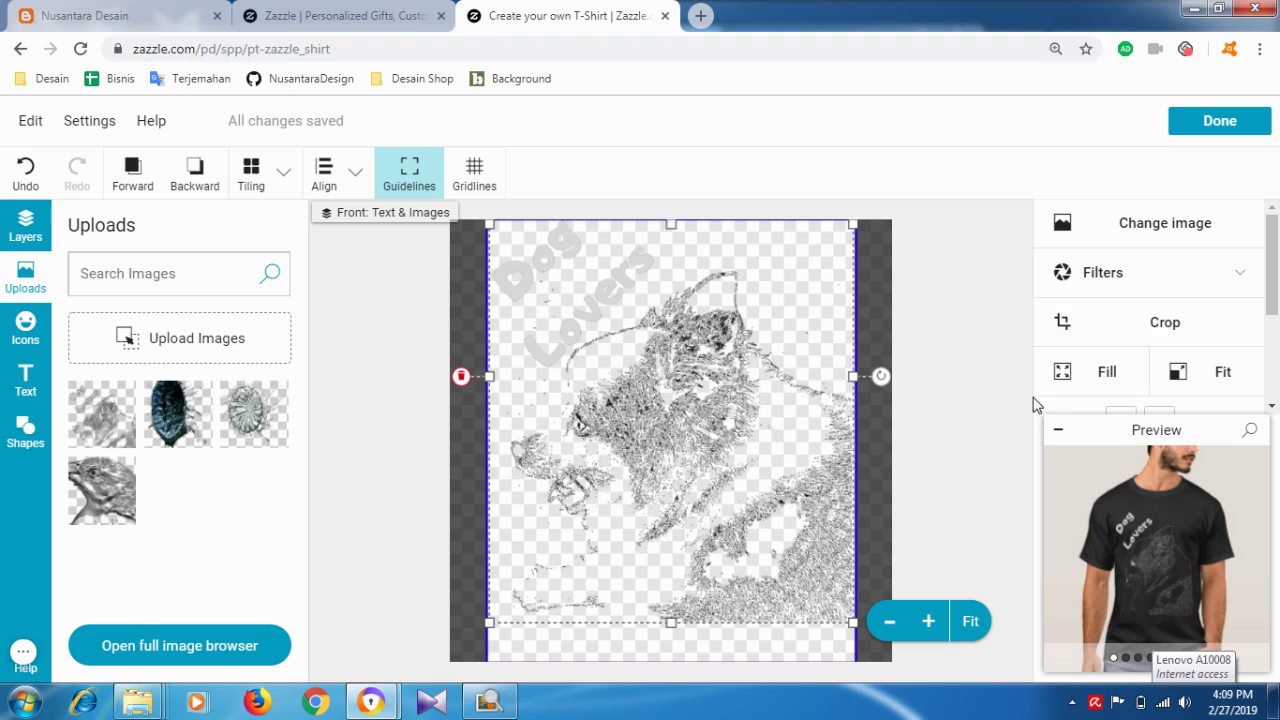
click(1150, 422)
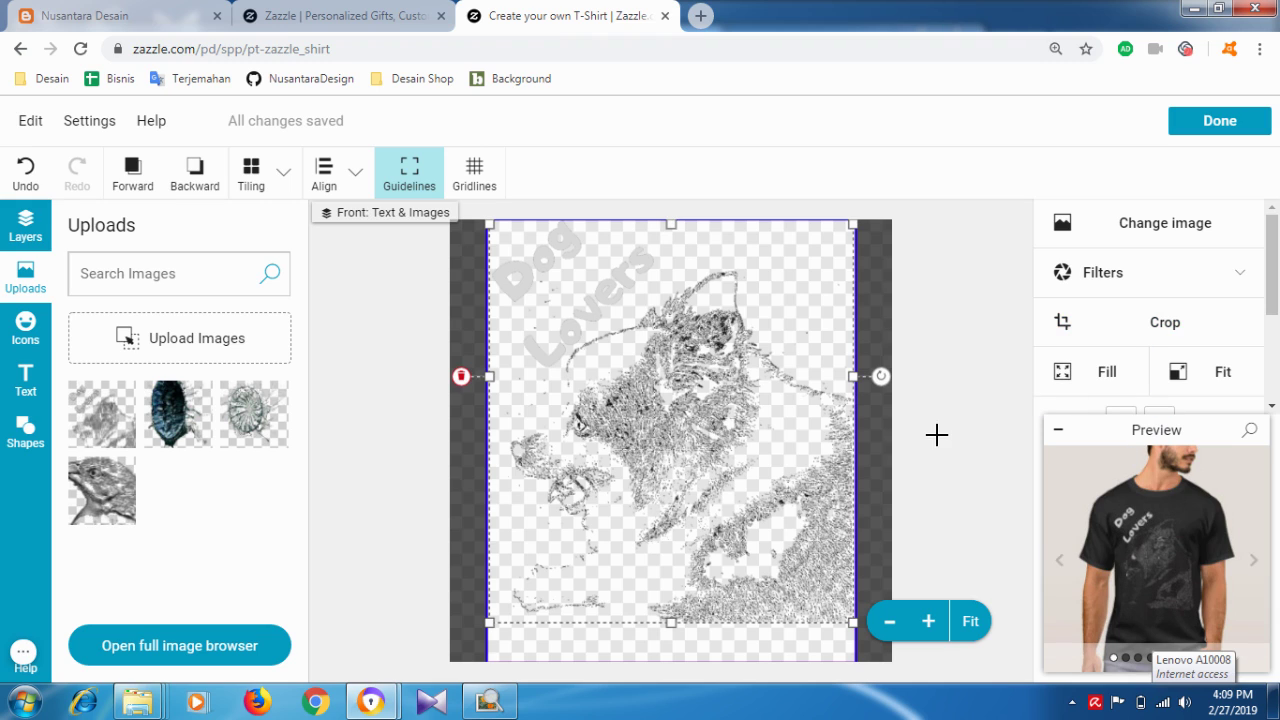
click(876, 410)
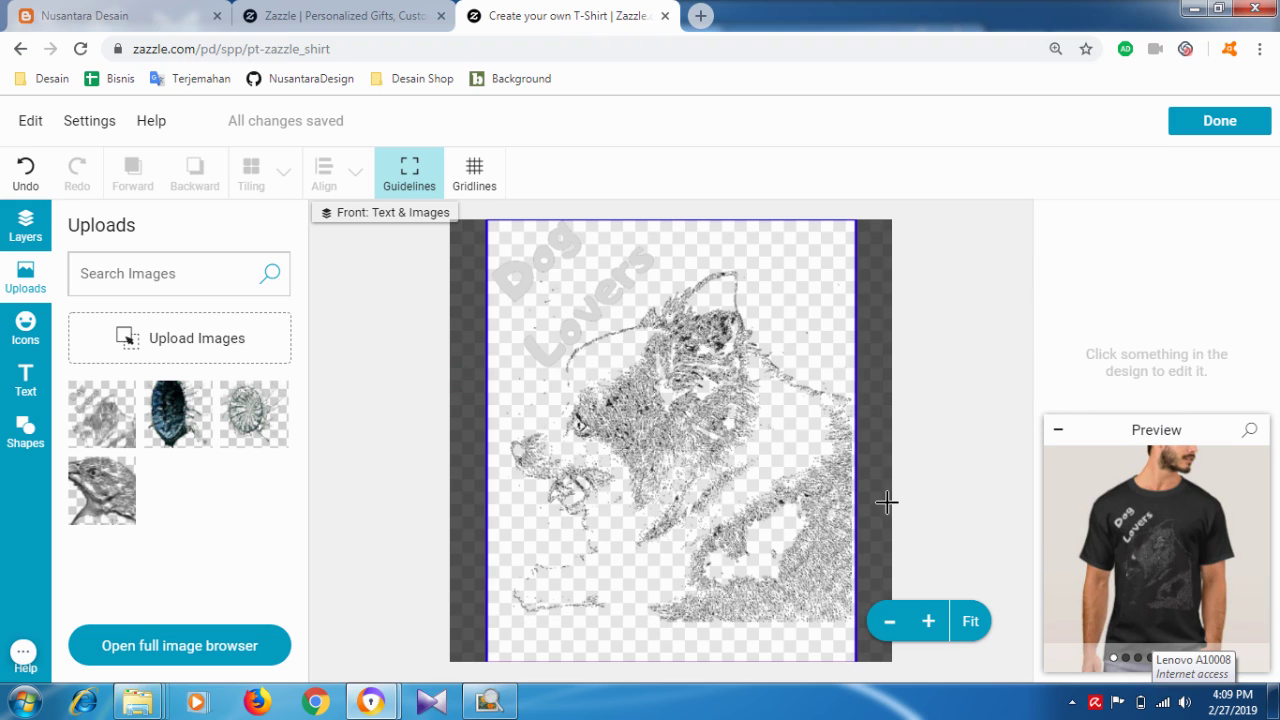
- Open the enlarged shirt preview and examine the design in the Front and Front Full views
click(1153, 571)
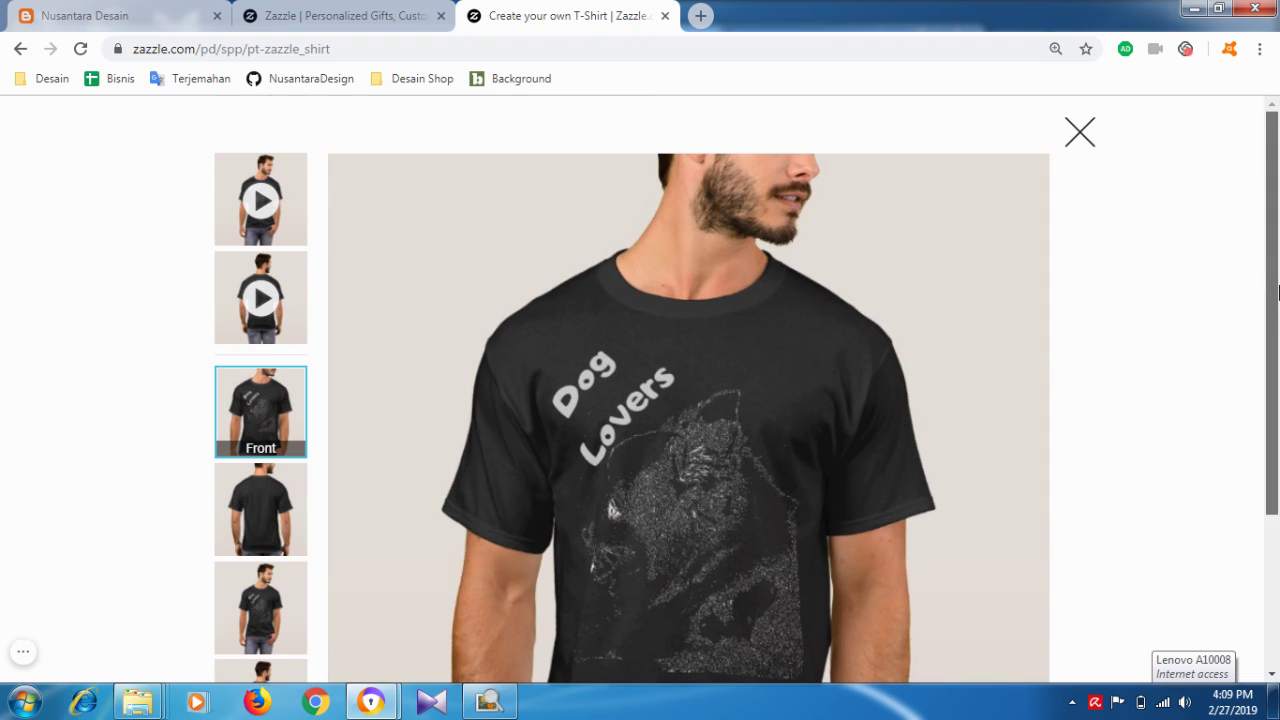
drag(1273, 284, 1275, 434)
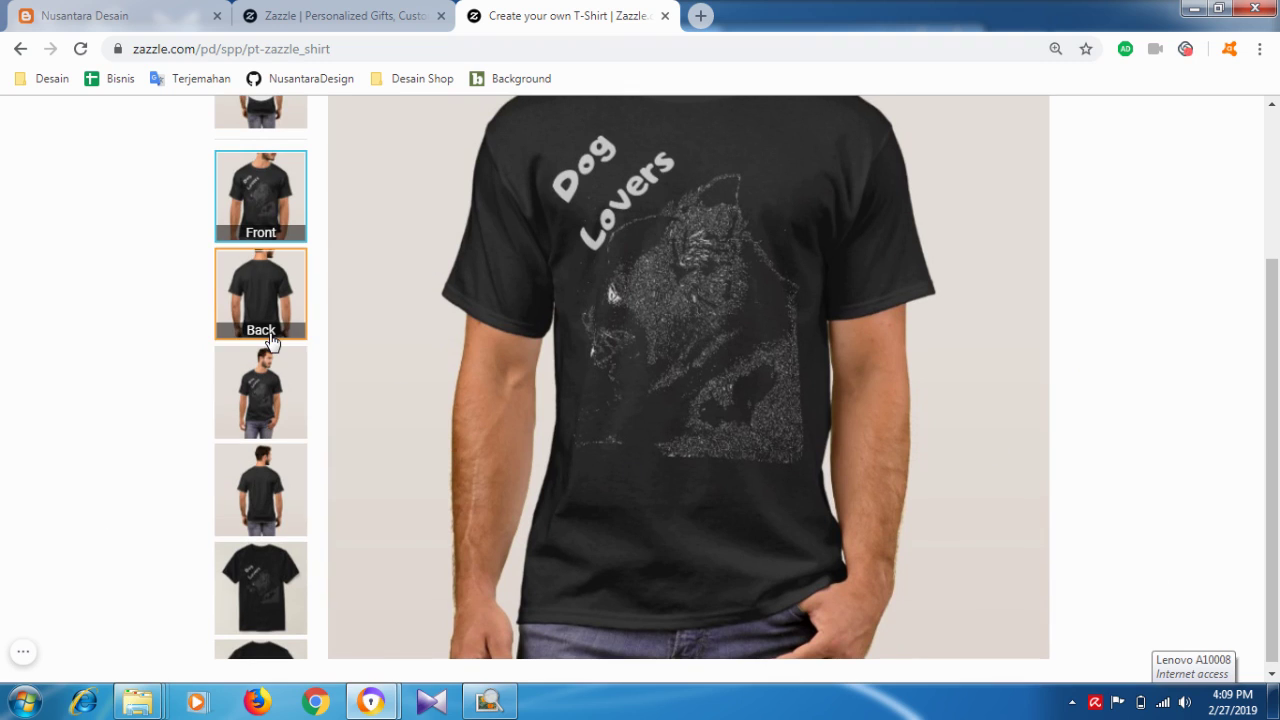
click(268, 392)
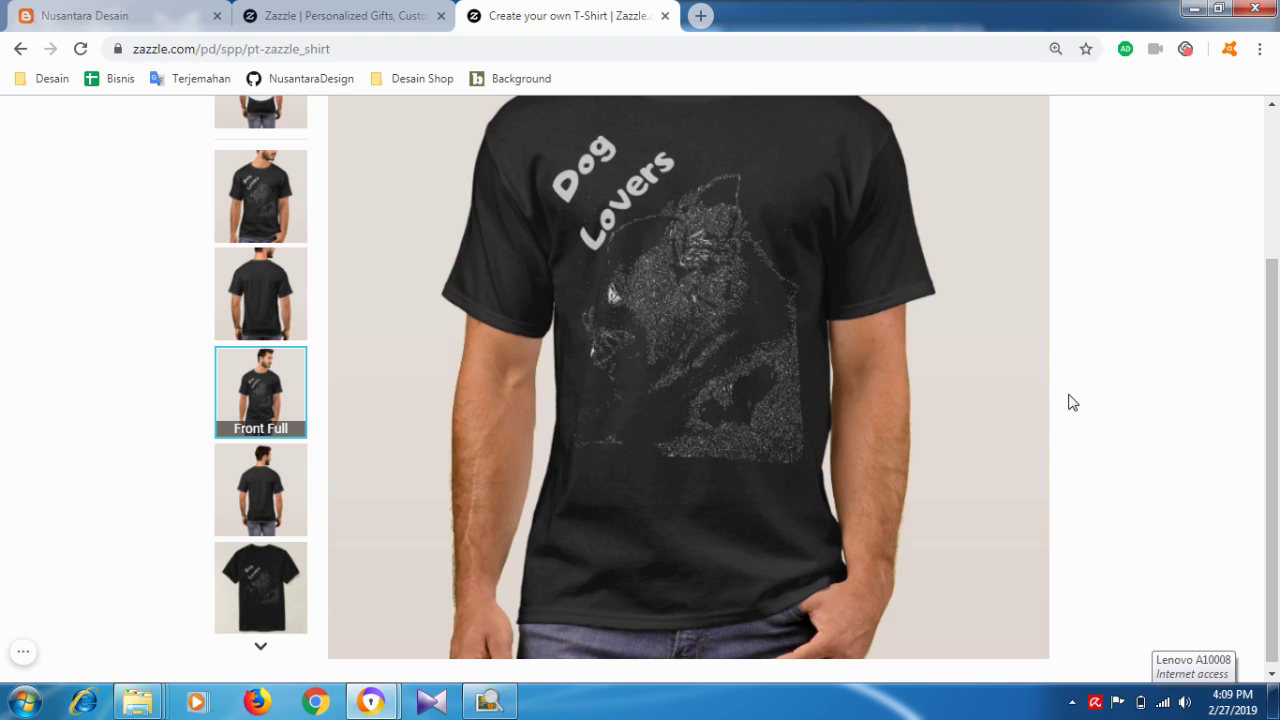
drag(1275, 349, 1275, 462)
drag(1277, 380, 1275, 243)
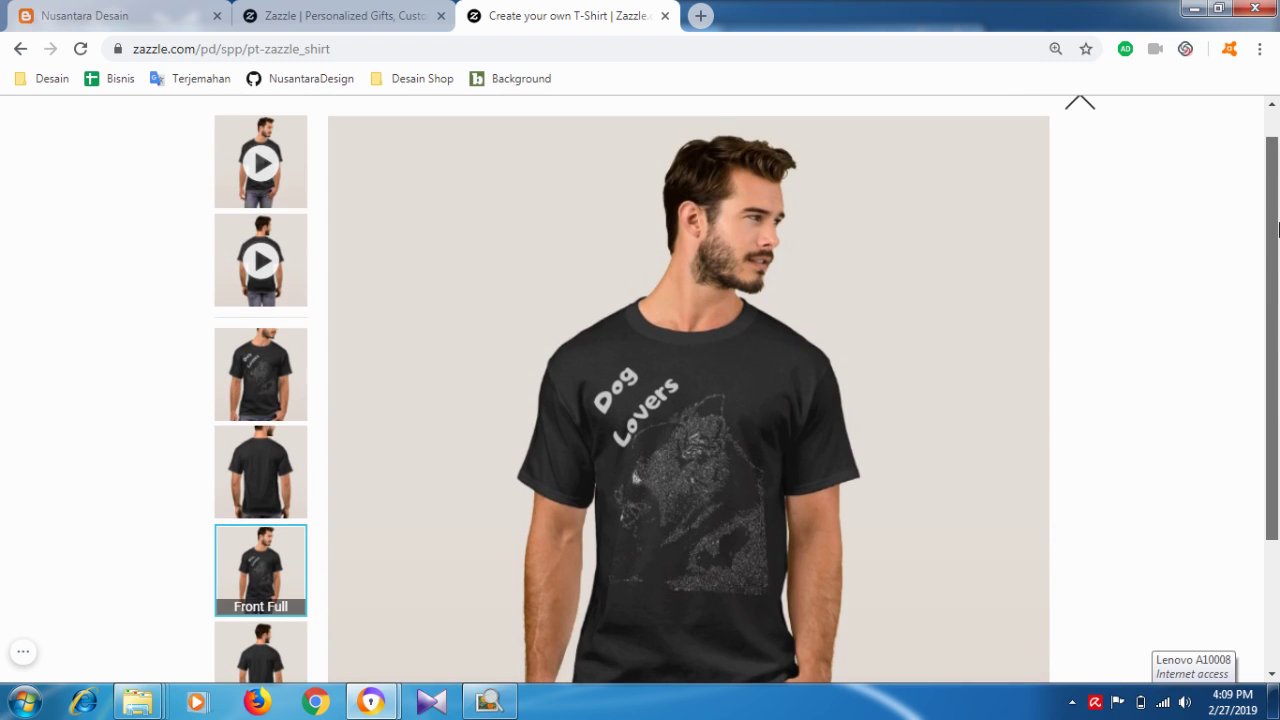
- Play the RealView video of the shirt's front and dismiss the notice over it
click(265, 170)
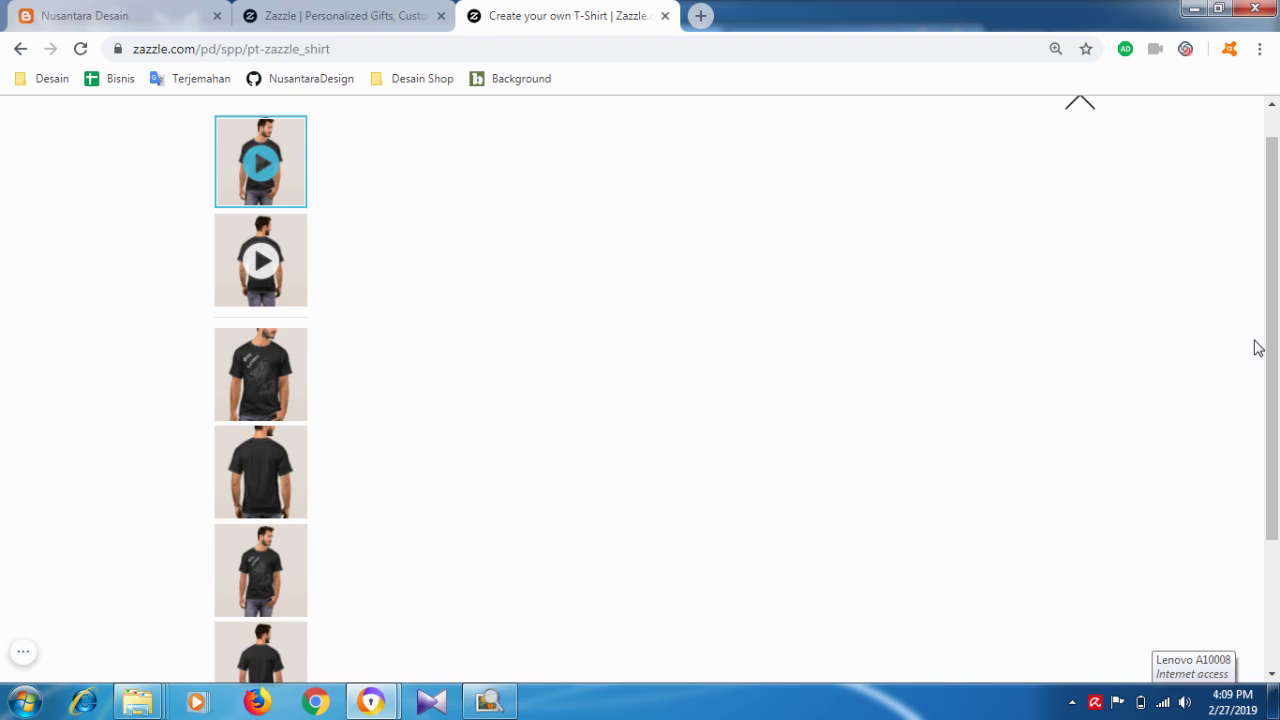
drag(1274, 345, 1278, 316)
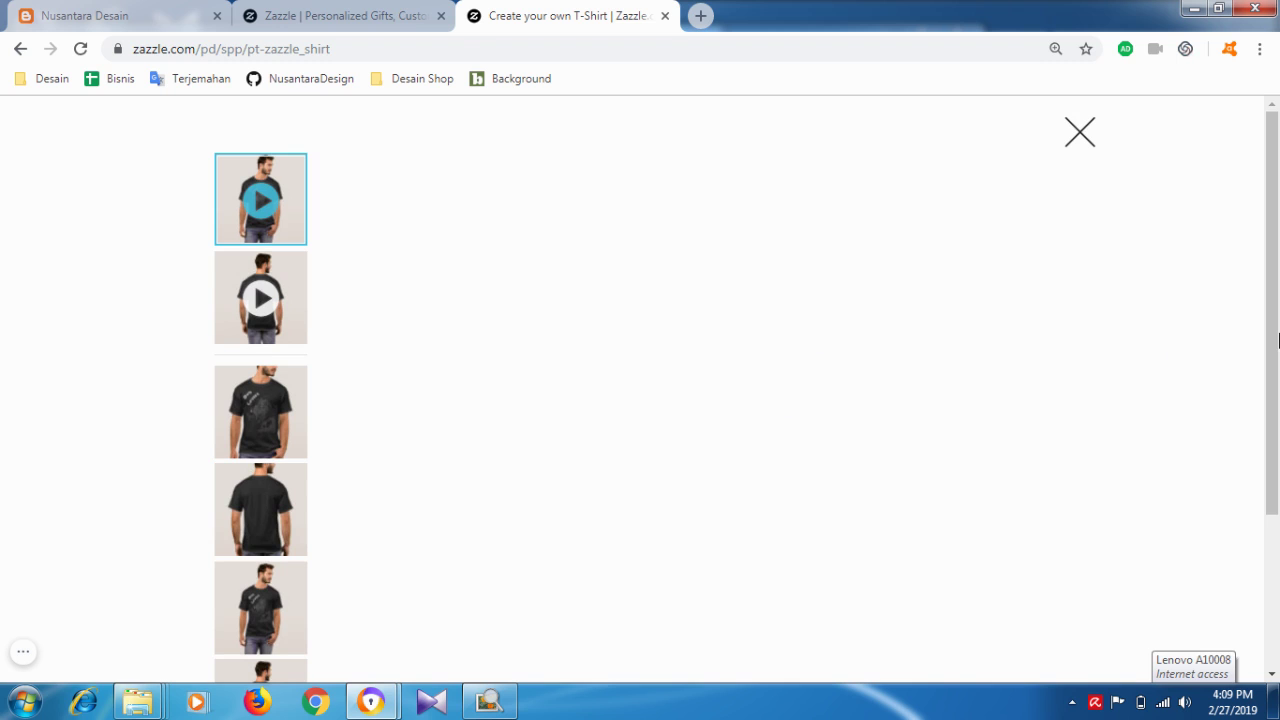
mouse_move(1274, 265)
mouse_down()
mouse_move(1278, 432)
mouse_move(1276, 255)
mouse_up()
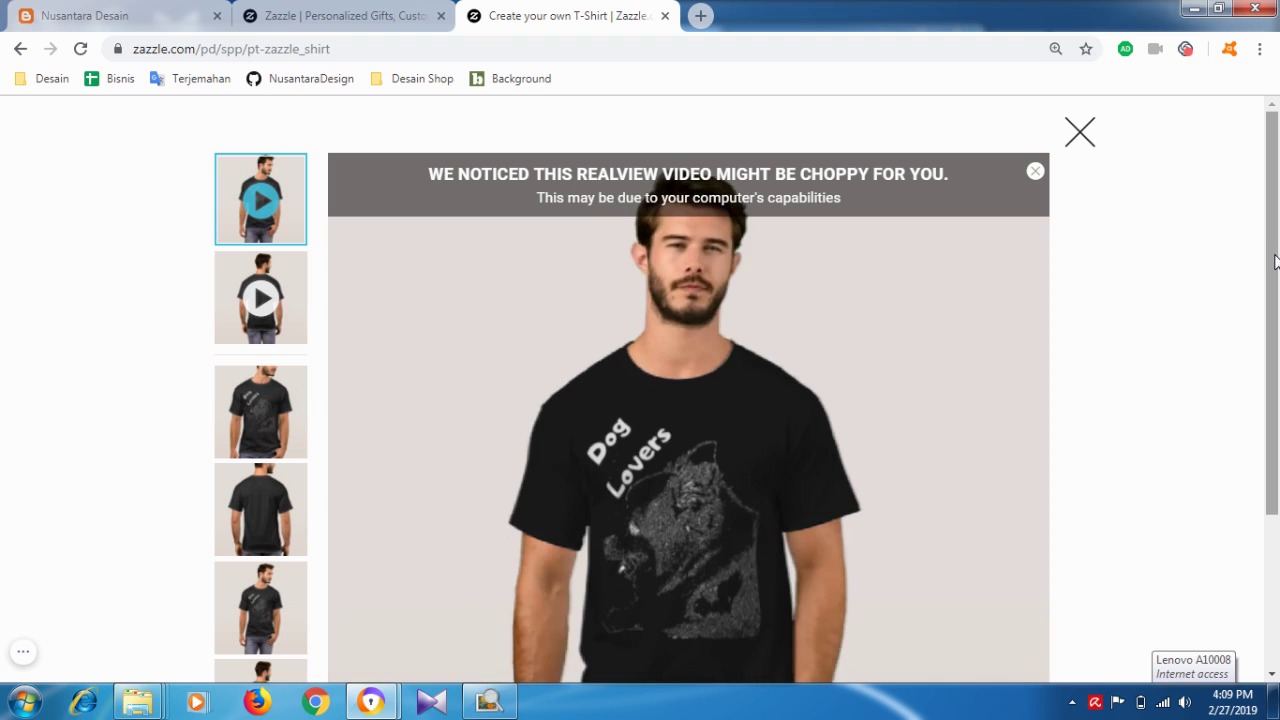
click(1035, 172)
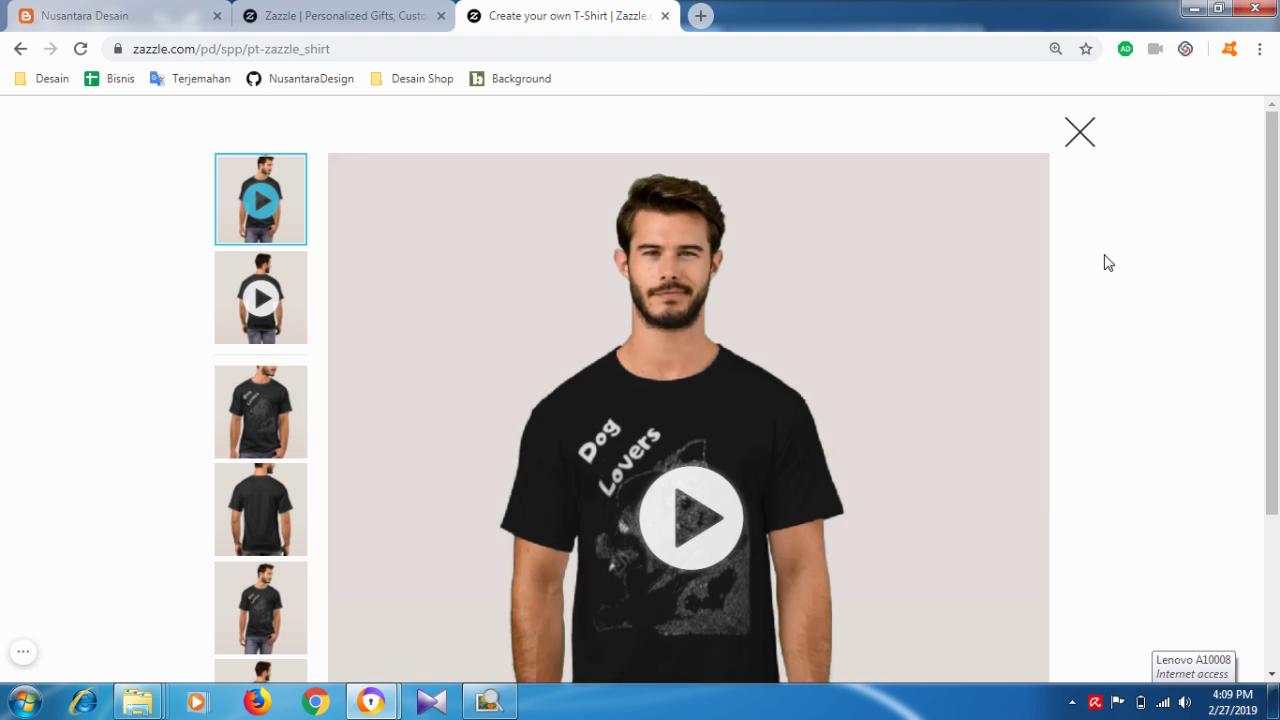
- Zoom the page out until the whole shirt preview fits, and replay the RealView video
key(ctrl+minus)
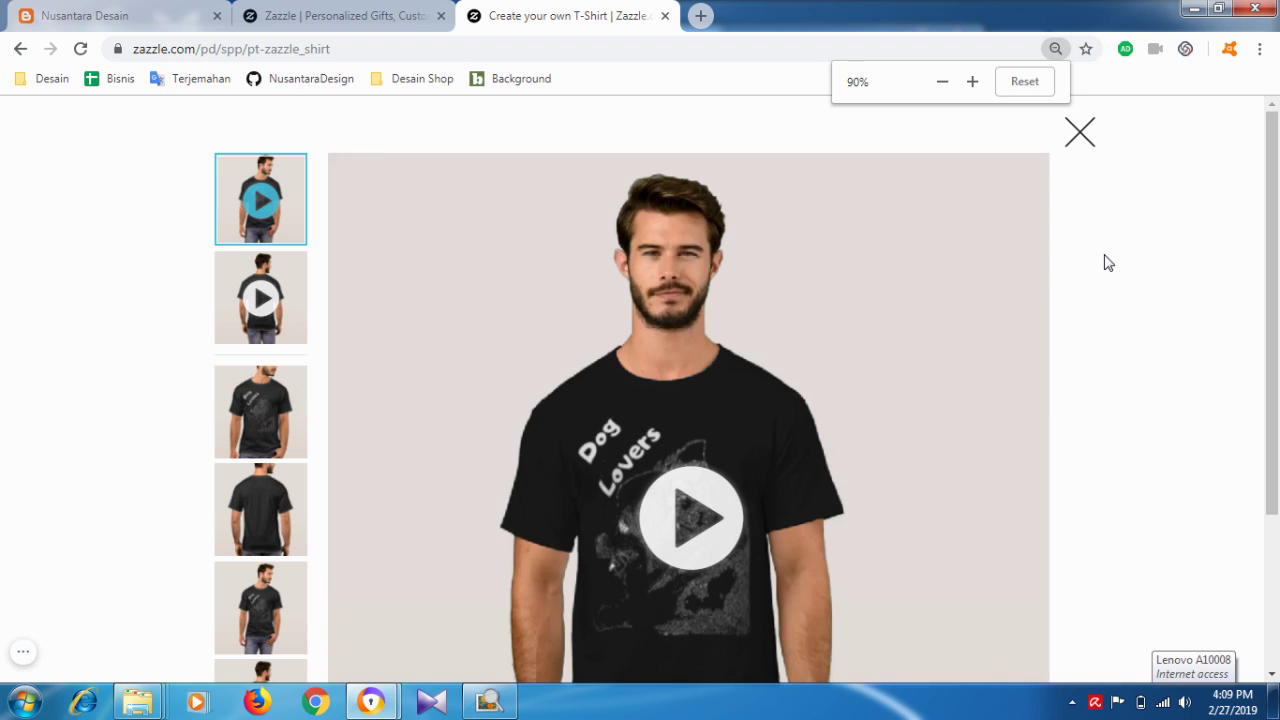
key(ctrl+minus)
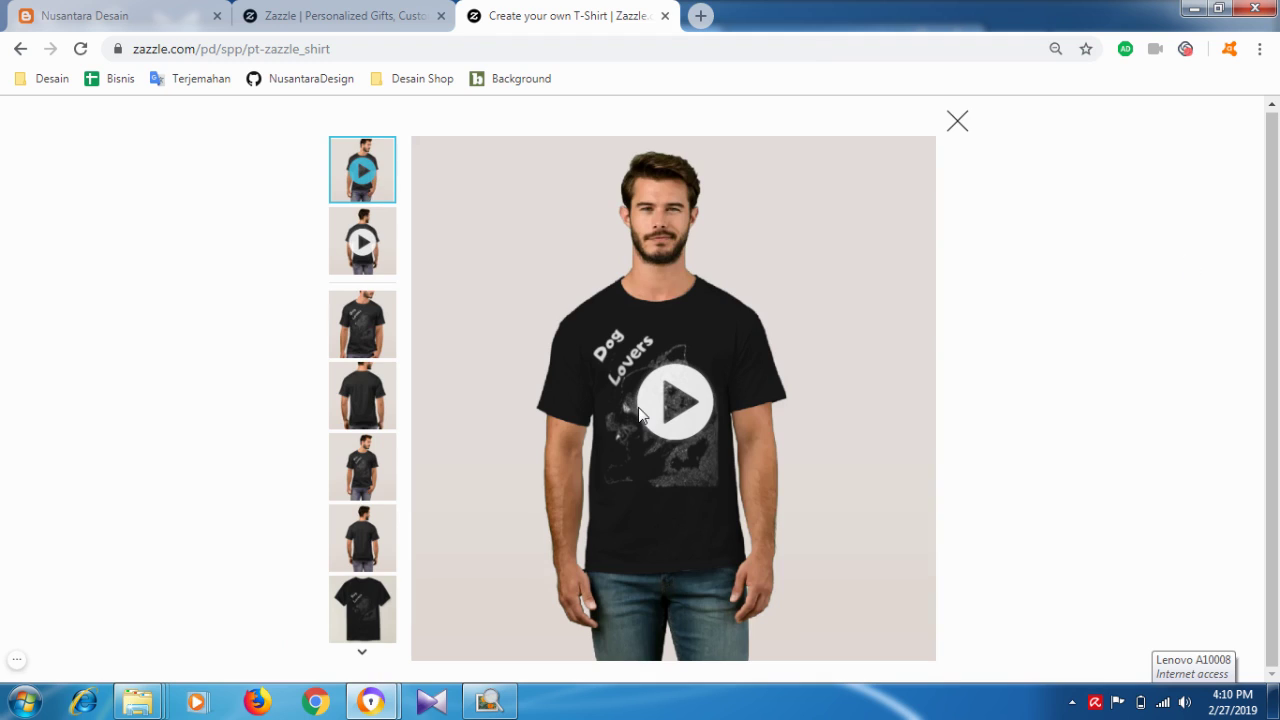
click(676, 410)
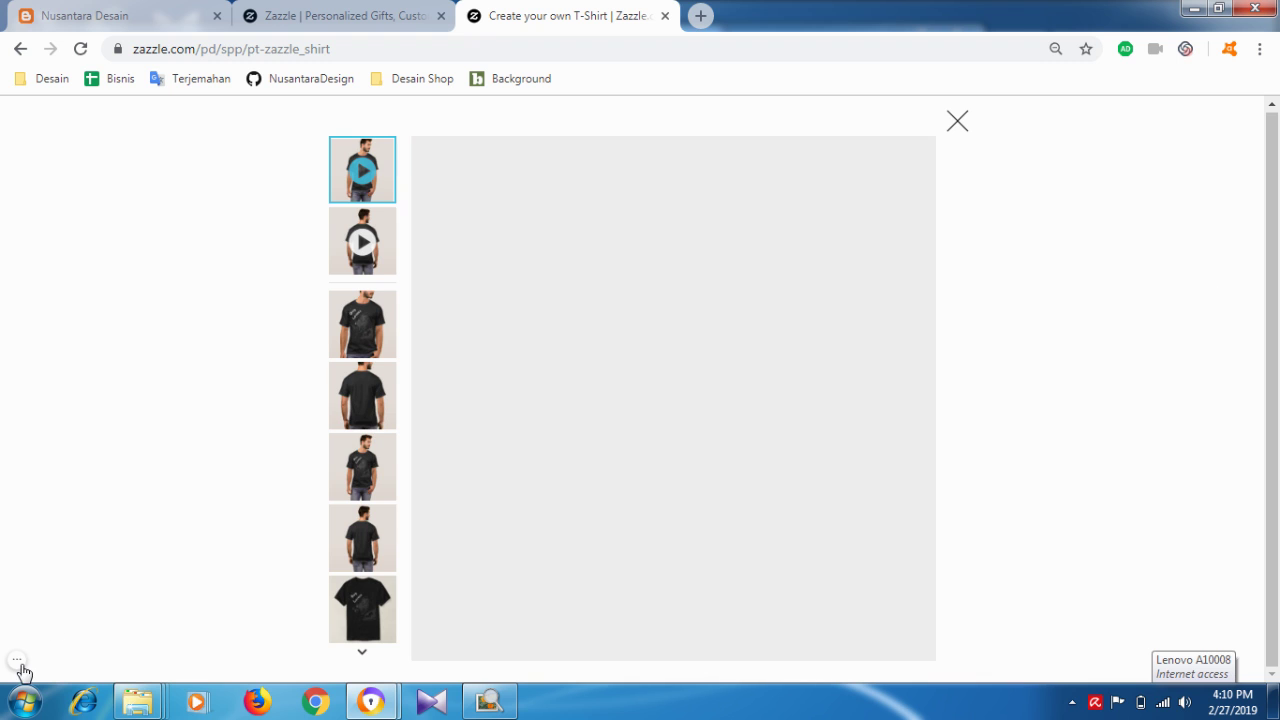
mouse_move(140, 672)
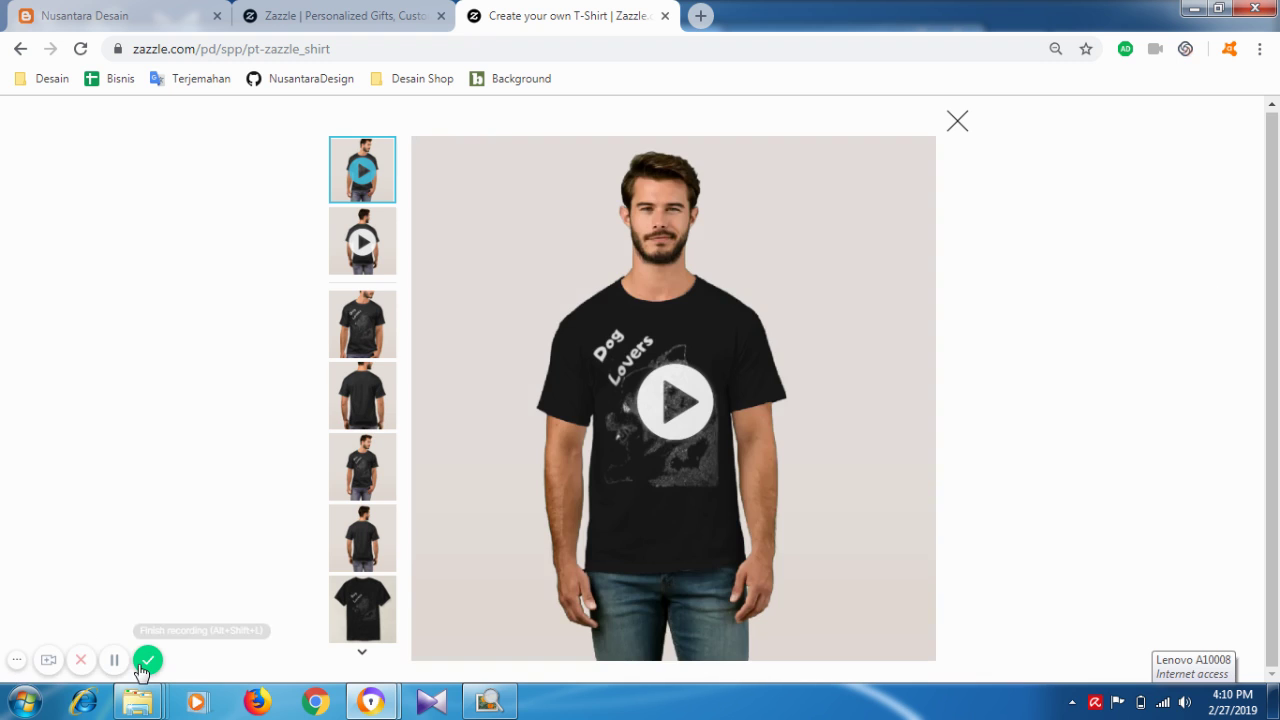